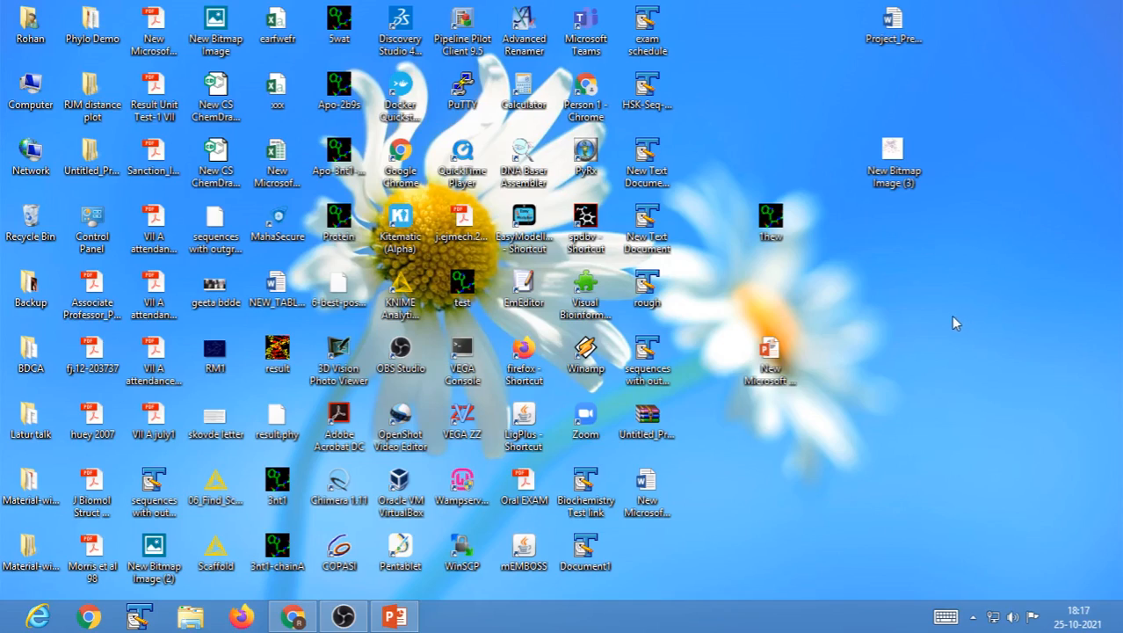
Launch Swiss-PdbViewer from the desktop, dismiss its about window and move the main window clear of the screen edge
{"action": "double_click", "coordinate": [586, 233]}
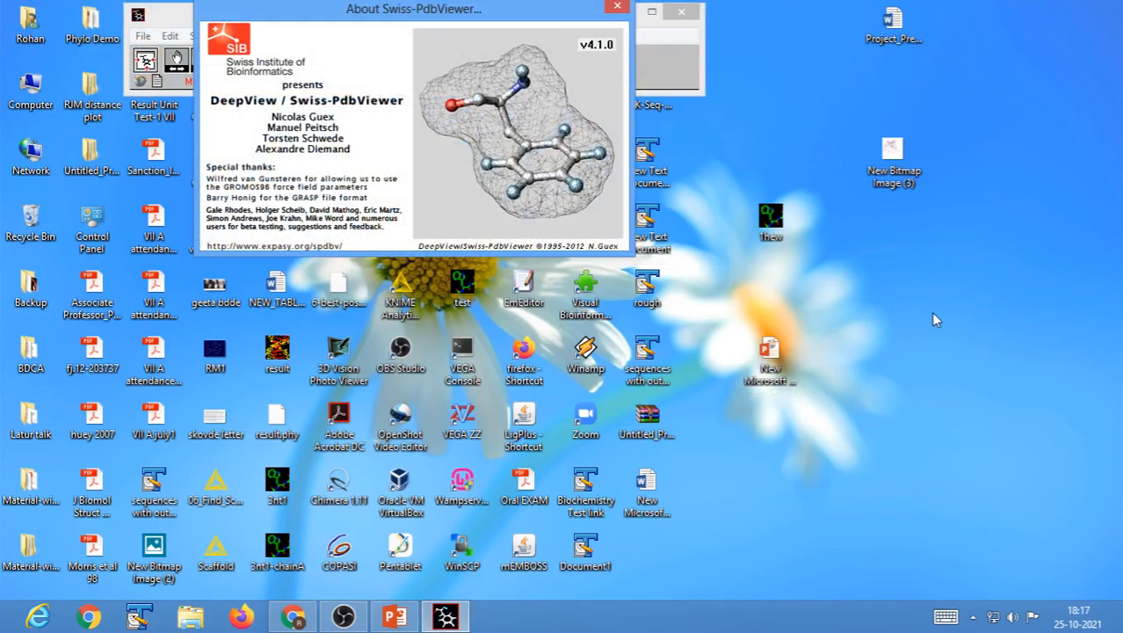
{"action": "left_click", "coordinate": [617, 9]}
{"action": "left_click_drag", "start_coordinate": [485, 19], "coordinate": [600, 117]}
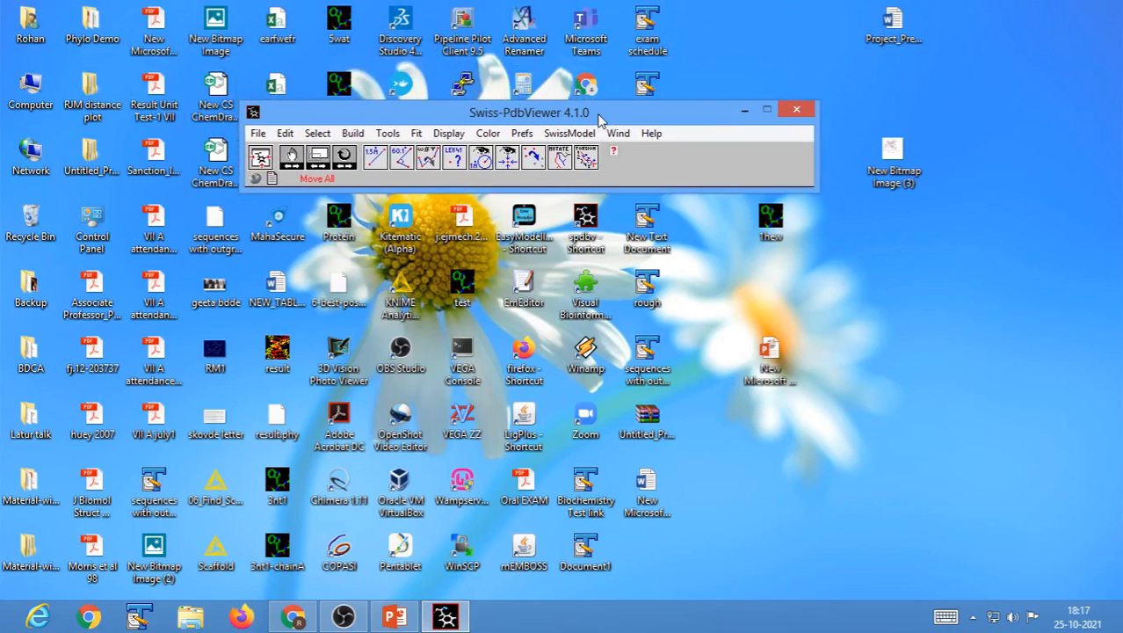
Reset the viewer to its default preferences and reposition its main window away from the 1hew desktop file
{"action": "left_click", "coordinate": [520, 134]}
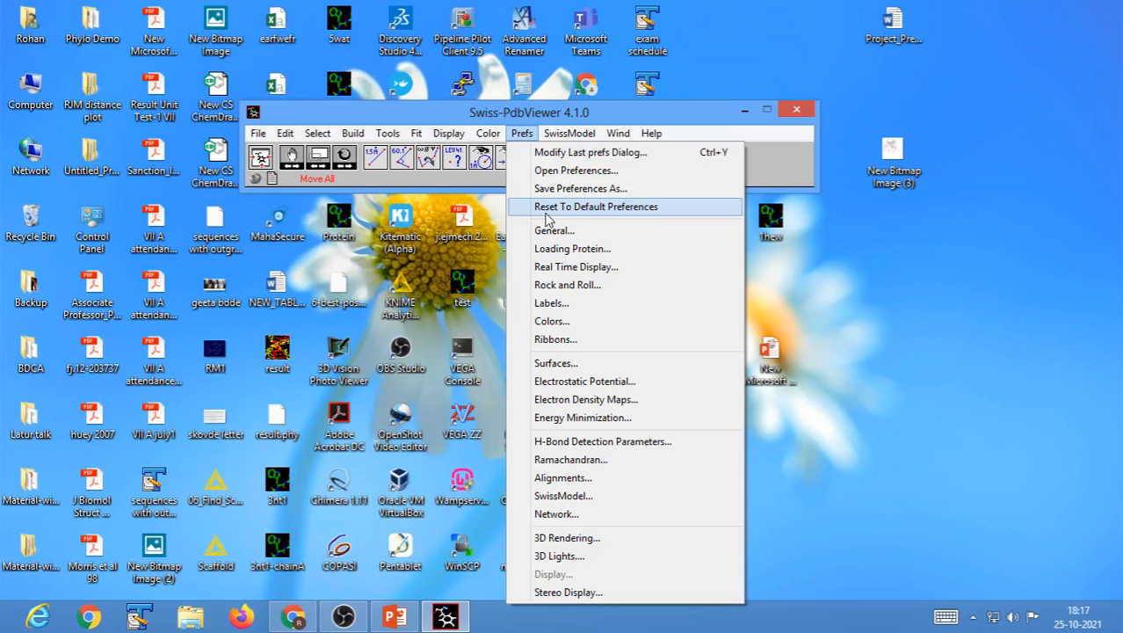
{"action": "left_click", "coordinate": [601, 217]}
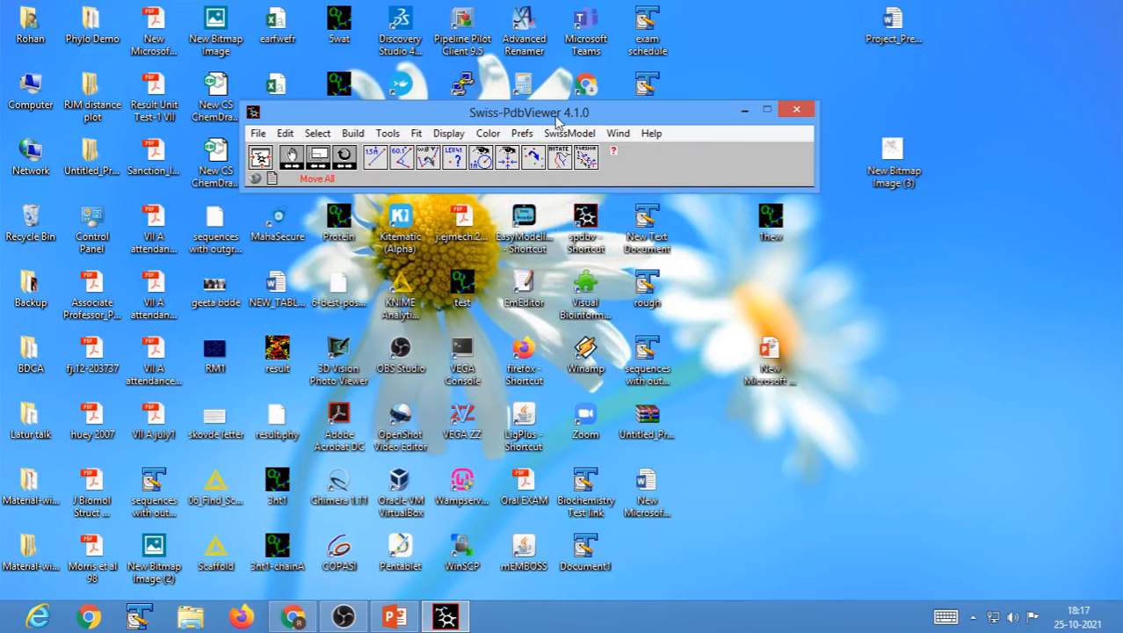
{"action": "left_click_drag", "start_coordinate": [553, 114], "coordinate": [575, 91]}
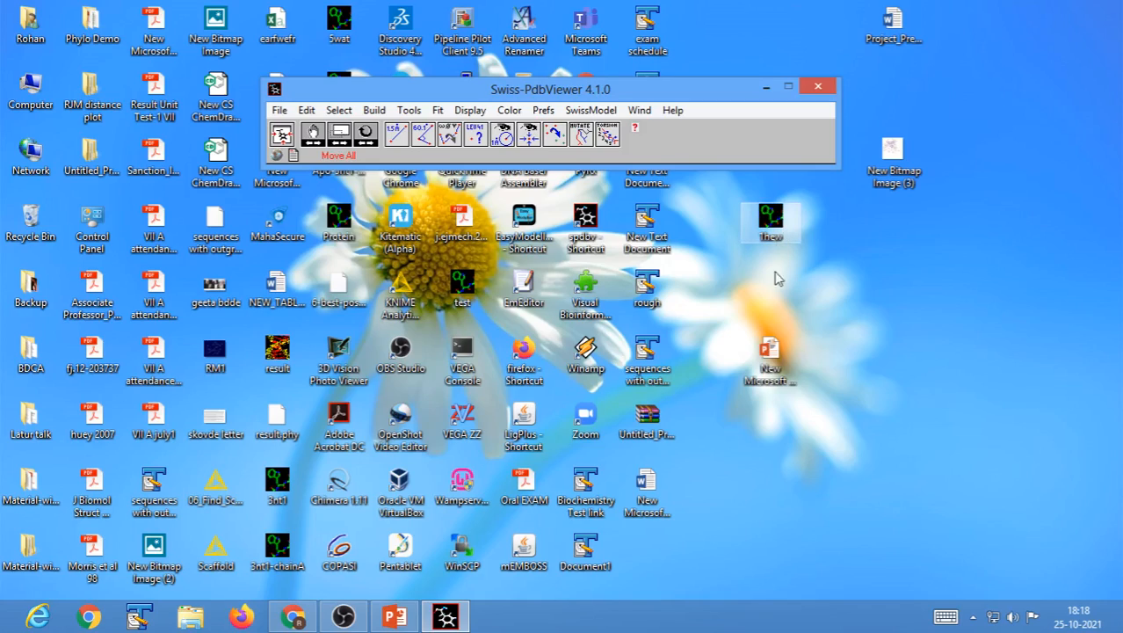
Load the 1hew structure straight from its desktop file into the viewer, and close the molecule
{"action": "left_click_drag", "start_coordinate": [773, 226], "coordinate": [703, 144]}
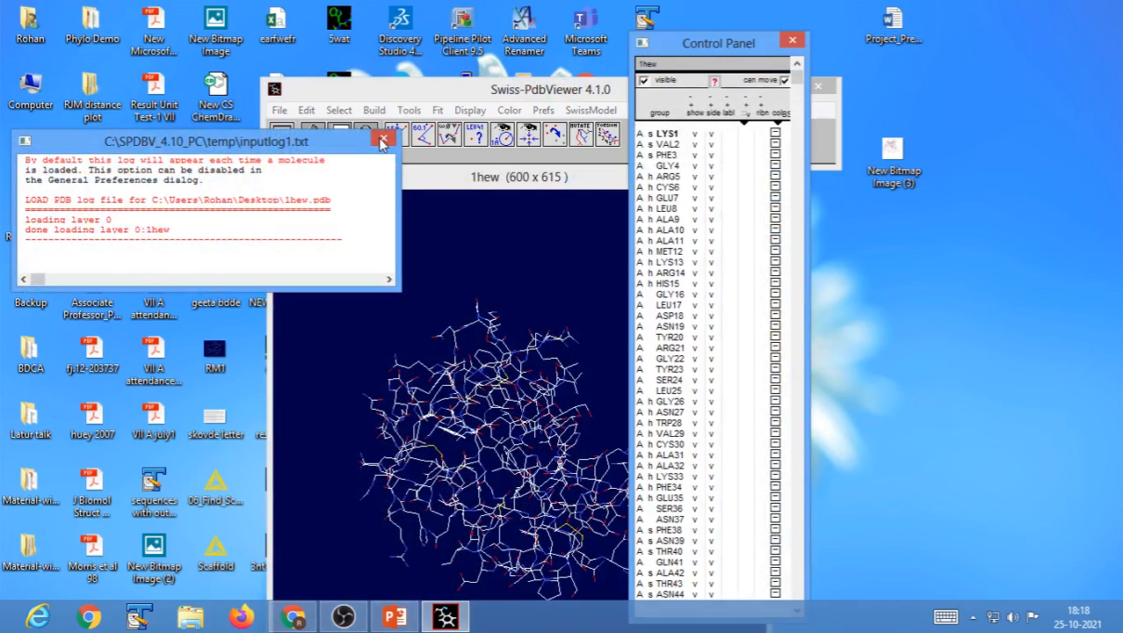
{"action": "left_click", "coordinate": [381, 140]}
{"action": "left_click_drag", "start_coordinate": [466, 90], "coordinate": [301, 67]}
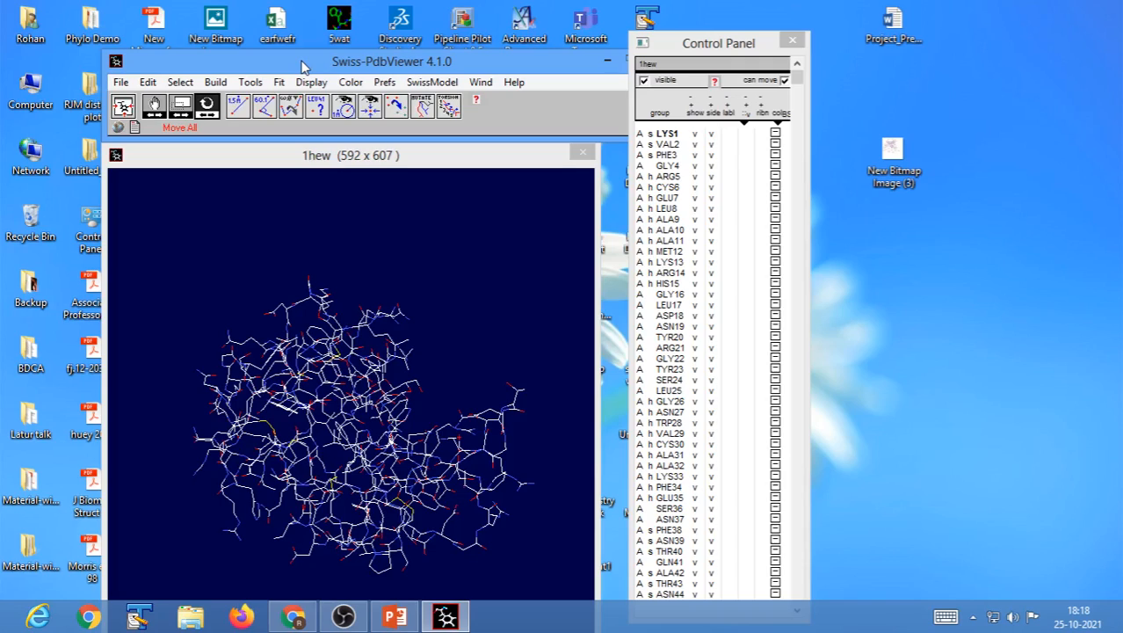
{"action": "left_click", "coordinate": [121, 82]}
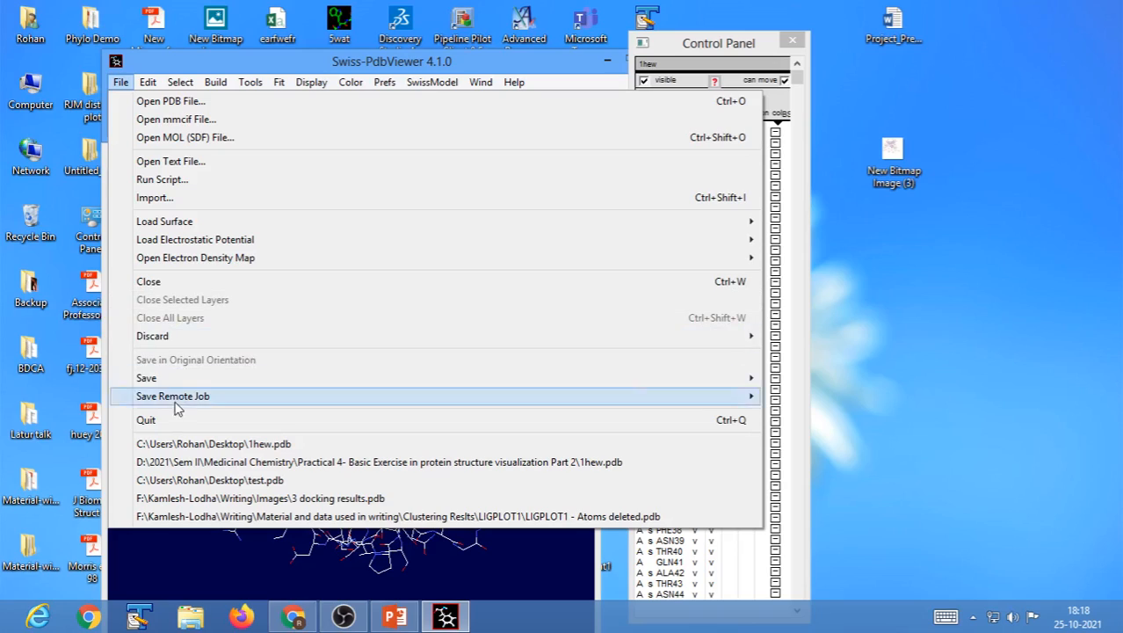
{"action": "left_click", "coordinate": [146, 281]}
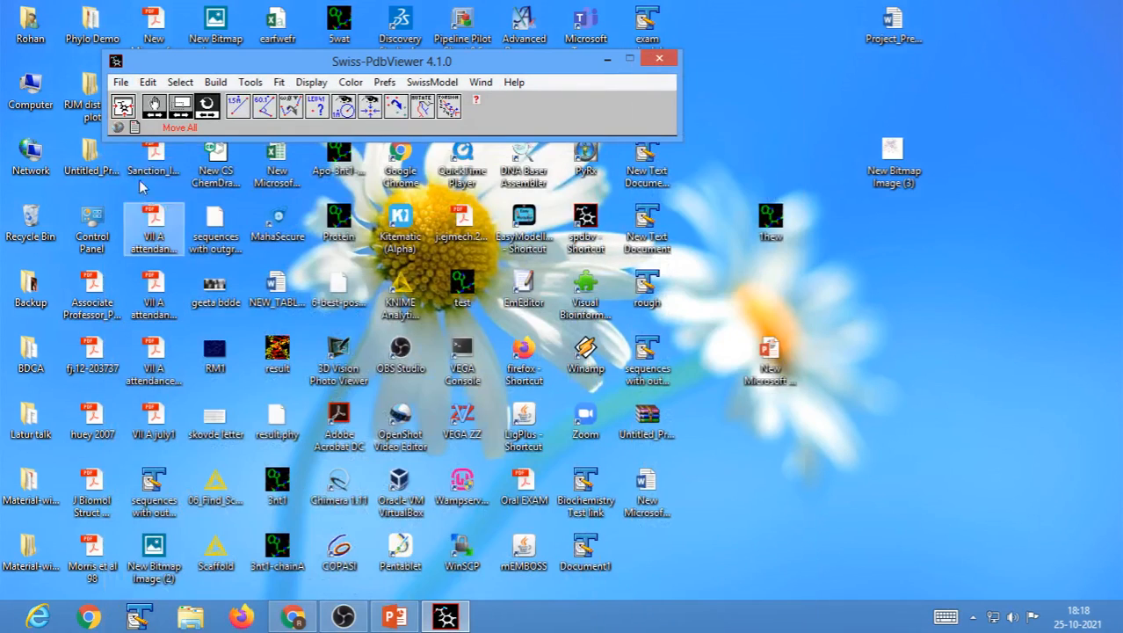
Open the 1hew PDB file from the Desktop folder by browsing for it, and close the molecule
{"action": "left_click", "coordinate": [121, 81]}
{"action": "left_click", "coordinate": [174, 102]}
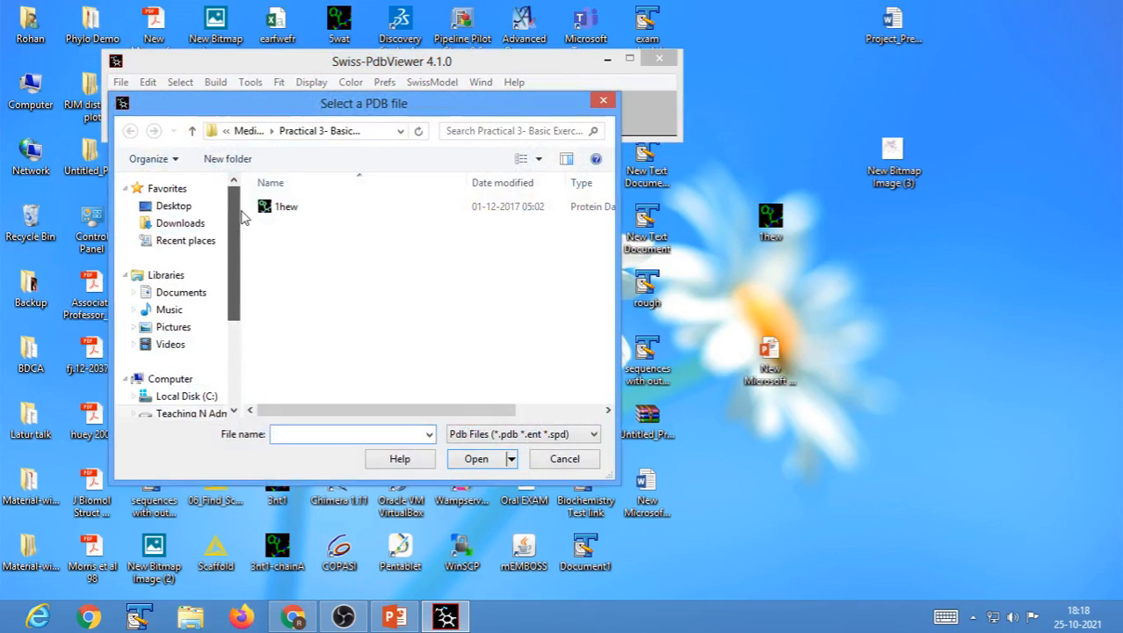
{"action": "left_click", "coordinate": [165, 207]}
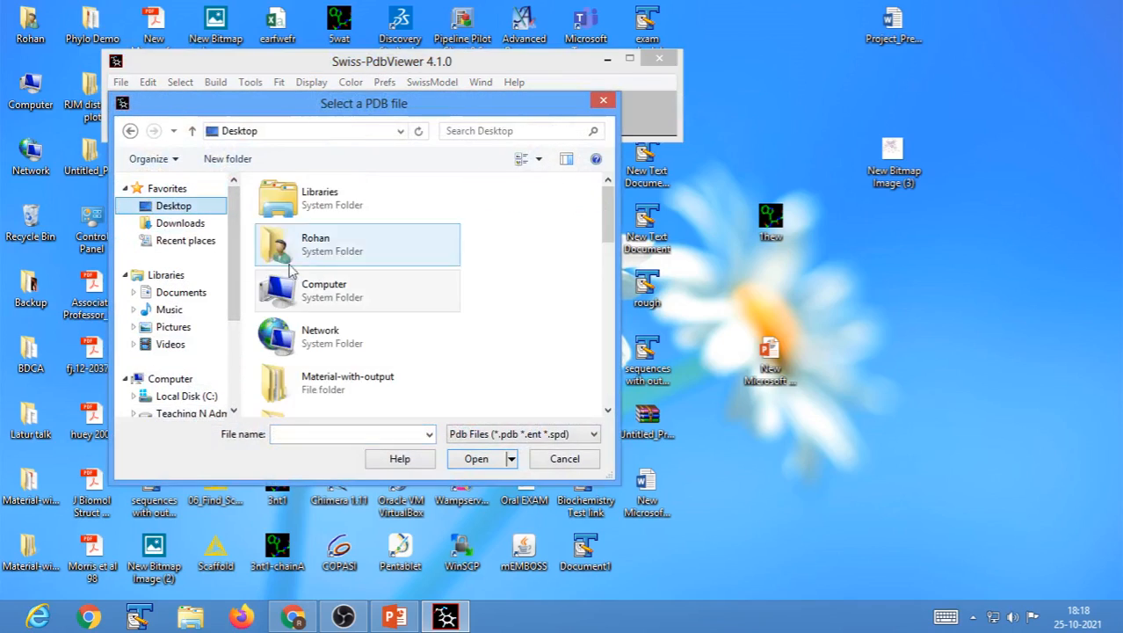
{"action": "left_click_drag", "start_coordinate": [608, 210], "coordinate": [624, 336]}
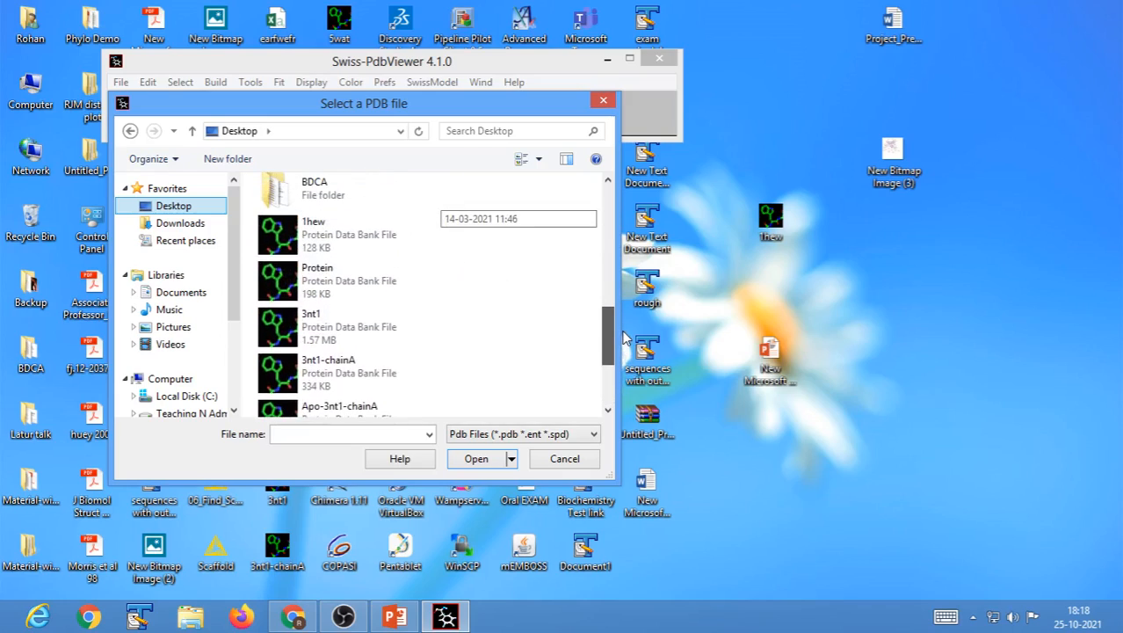
{"action": "left_click", "coordinate": [313, 241]}
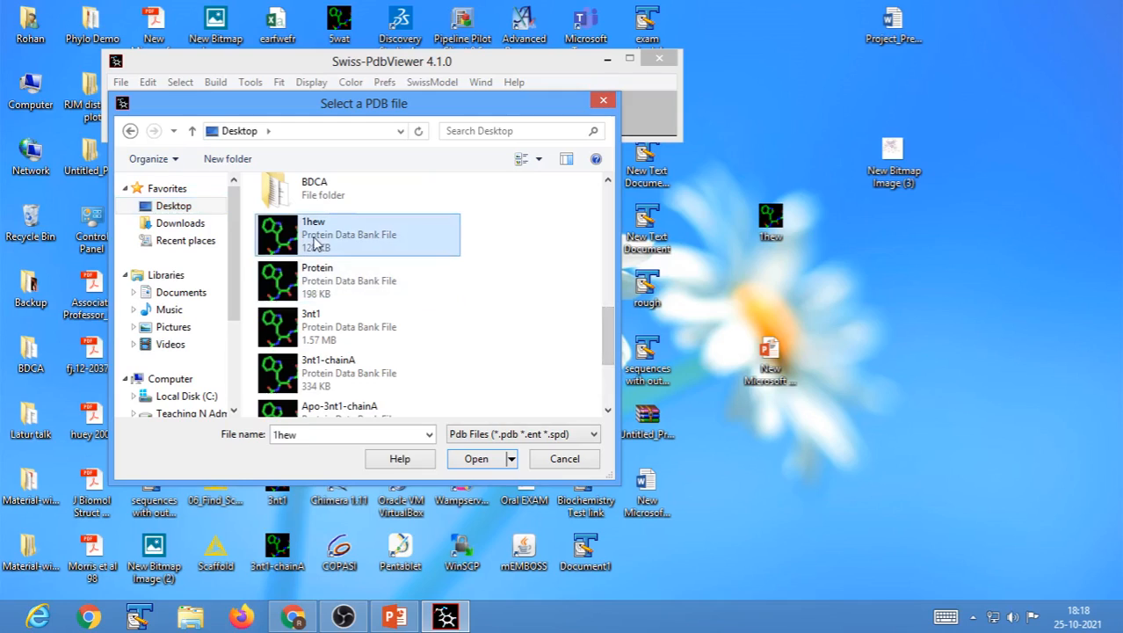
{"action": "left_click", "coordinate": [473, 461]}
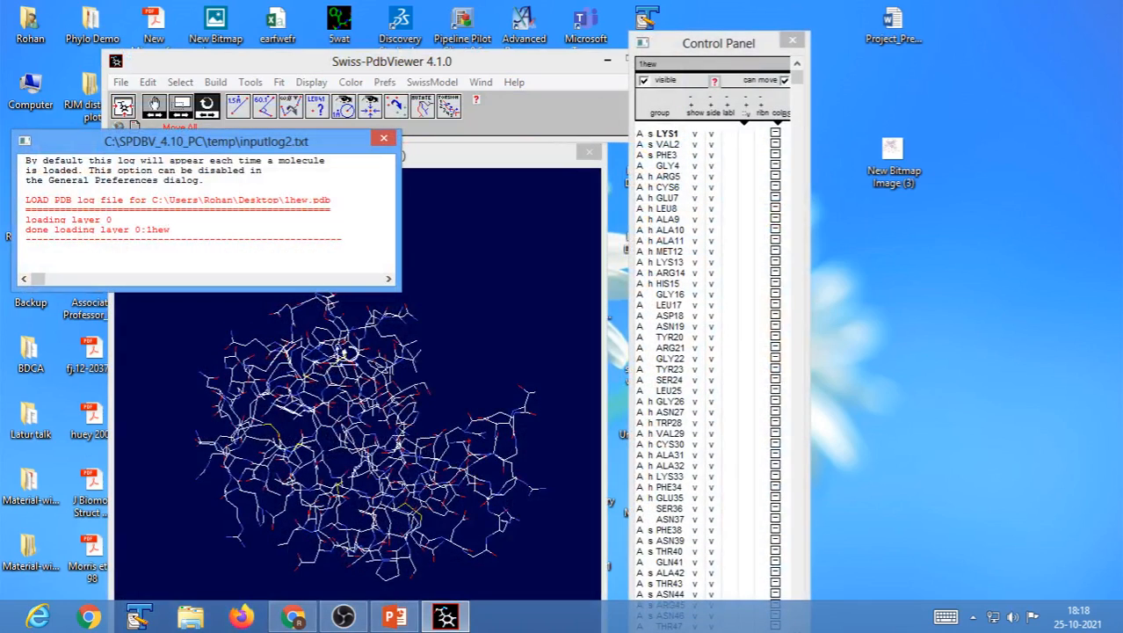
{"action": "left_click", "coordinate": [383, 138]}
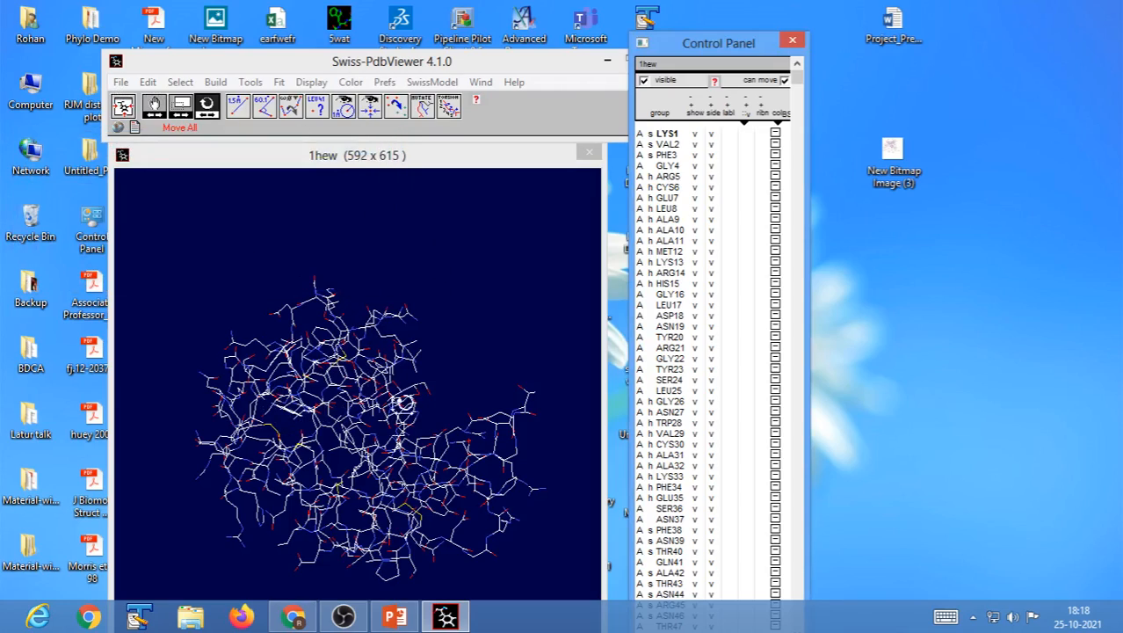
{"action": "left_click", "coordinate": [121, 82]}
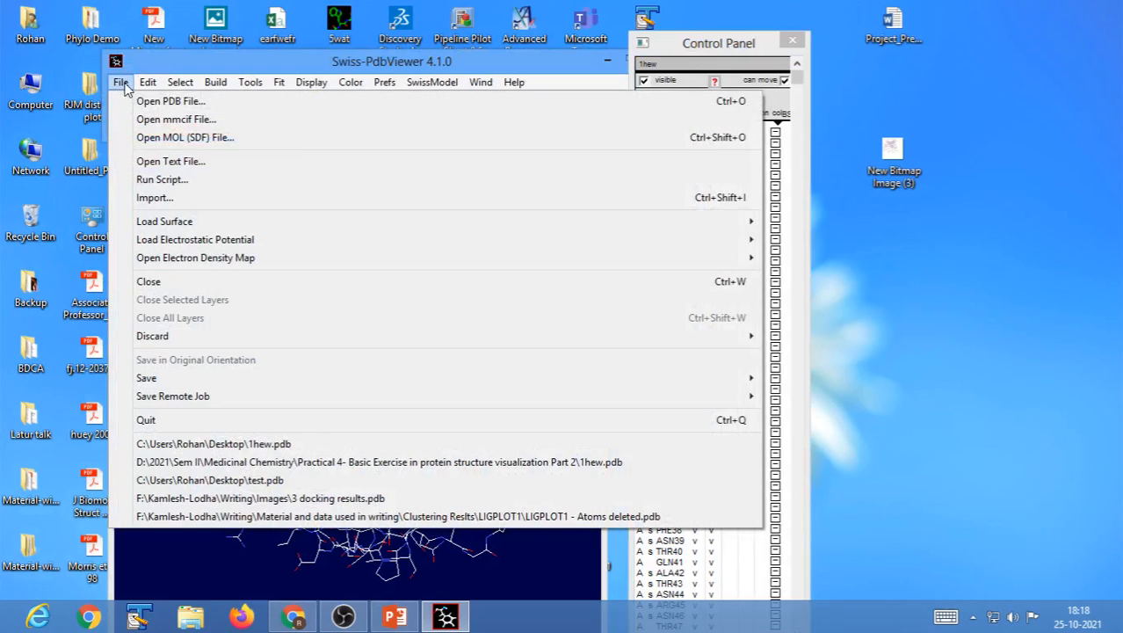
{"action": "left_click", "coordinate": [149, 281]}
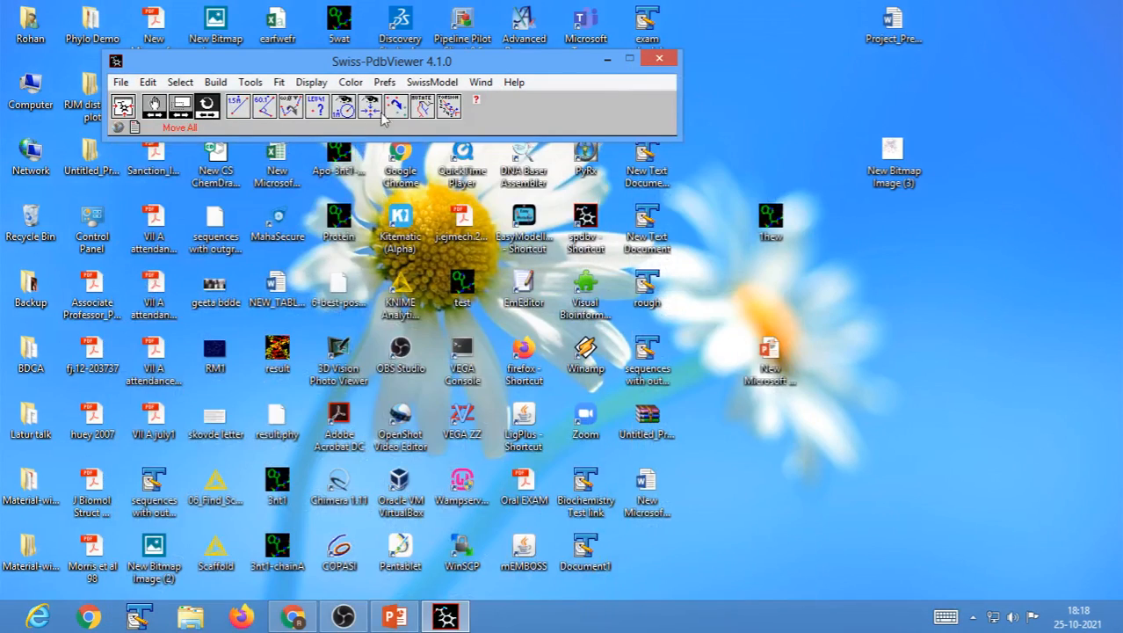
Reopen the Desktop copy of 1hew.pdb from the recently used files and dismiss the load log
{"action": "left_click", "coordinate": [120, 85]}
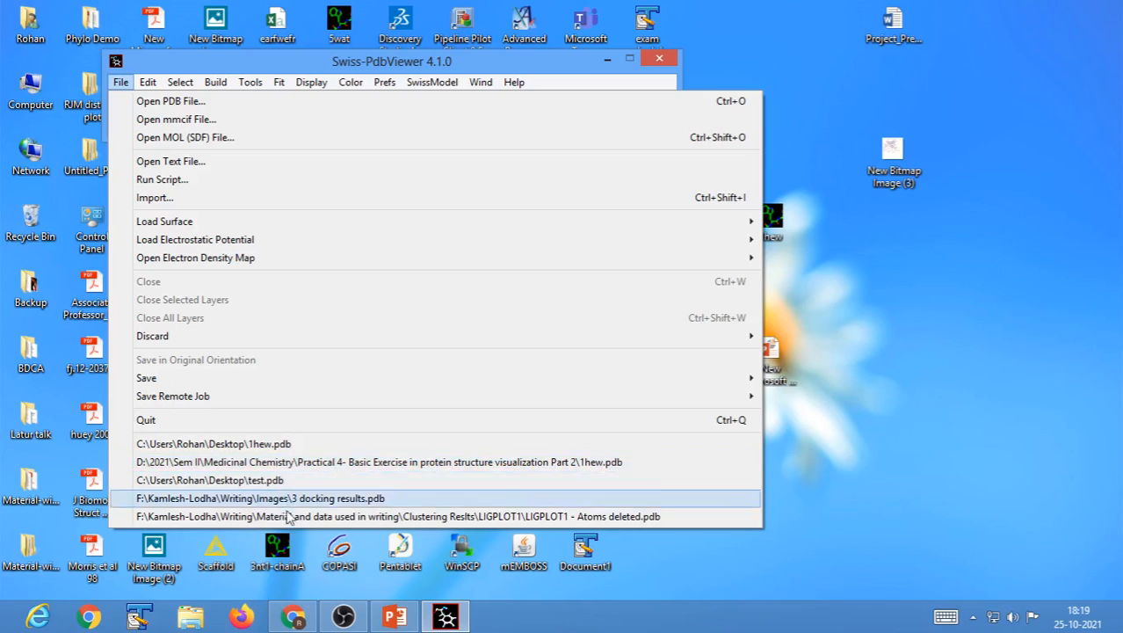
{"action": "left_click", "coordinate": [283, 445]}
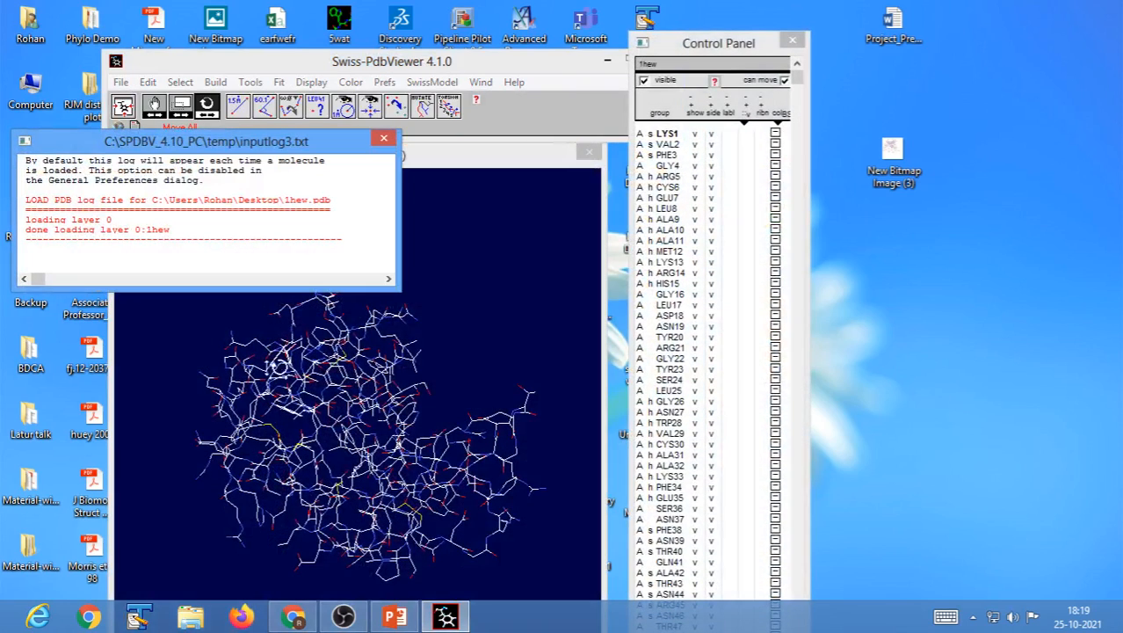
{"action": "left_click", "coordinate": [383, 138]}
{"action": "left_click_drag", "start_coordinate": [440, 458], "coordinate": [413, 316]}
{"action": "left_click_drag", "start_coordinate": [378, 70], "coordinate": [350, 27]}
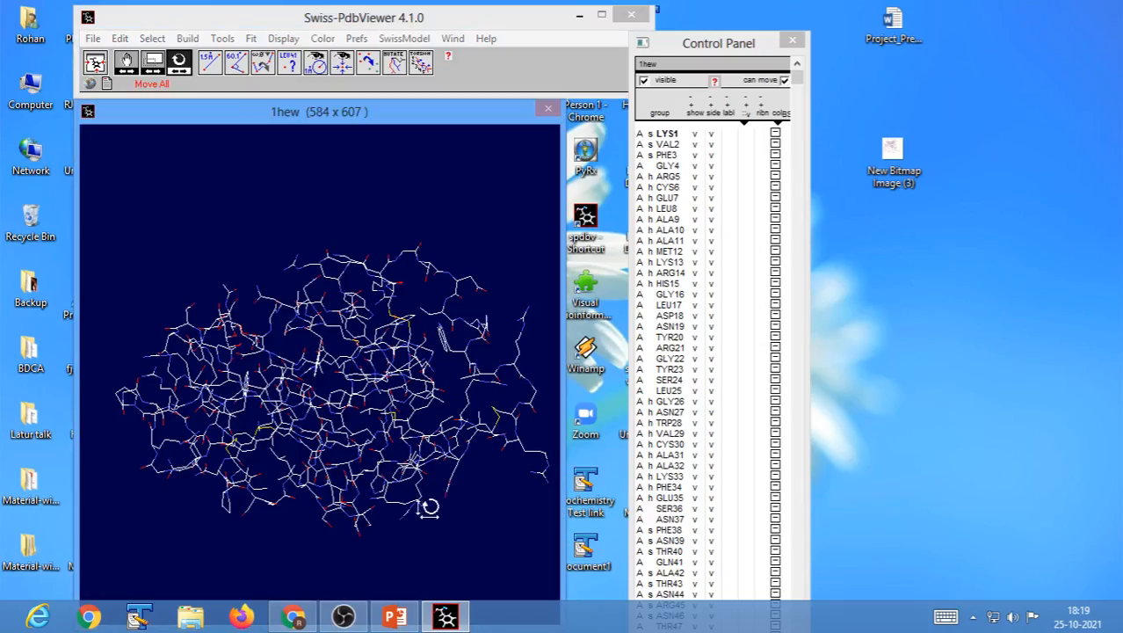
Render the 1hew molecule in solid 3D and rotate it to view the sticks from another angle
{"action": "mouse_move", "coordinate": [426, 509]}
{"action": "left_mouse_down"}
{"action": "mouse_move", "coordinate": [315, 512]}
{"action": "mouse_move", "coordinate": [313, 502]}
{"action": "mouse_move", "coordinate": [418, 511]}
{"action": "left_mouse_up"}
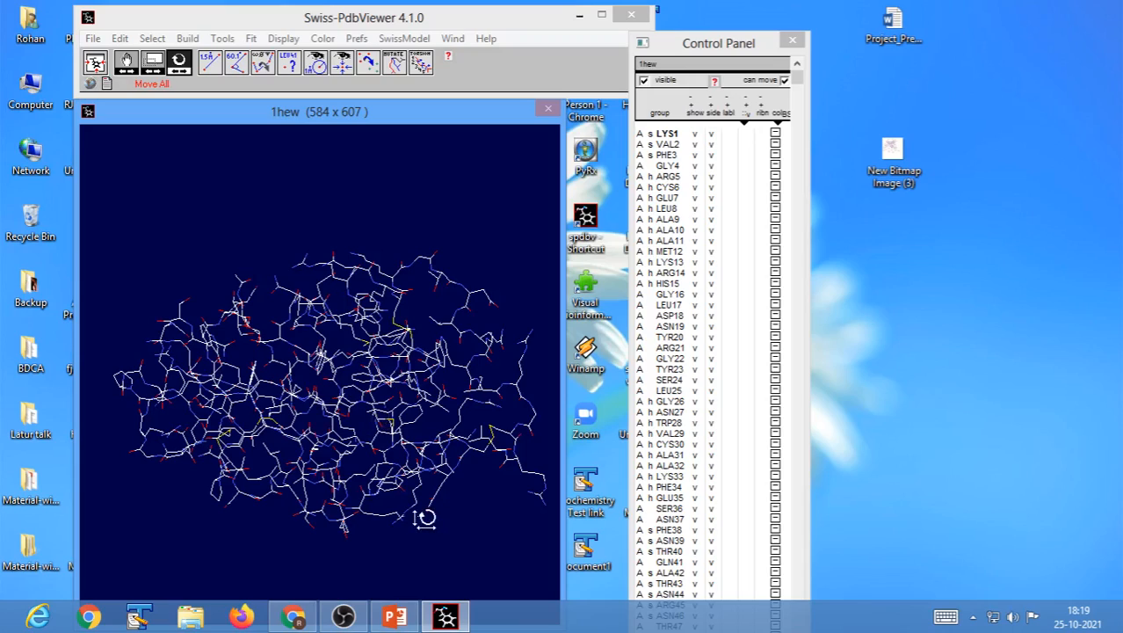
{"action": "left_click_drag", "start_coordinate": [422, 519], "coordinate": [363, 519]}
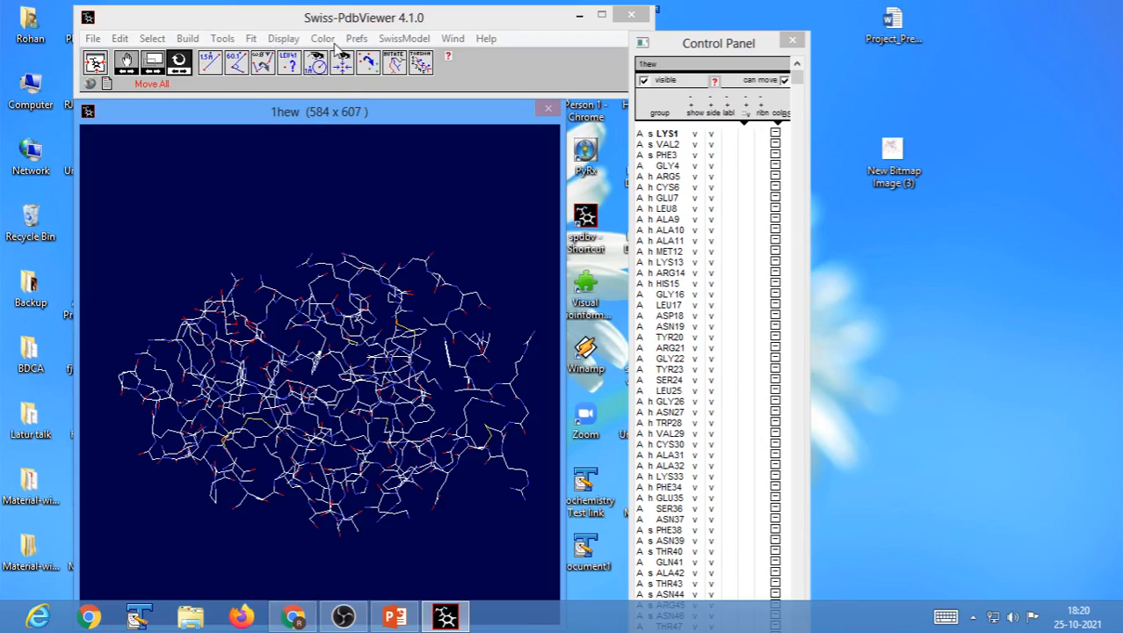
{"action": "left_click", "coordinate": [283, 39]}
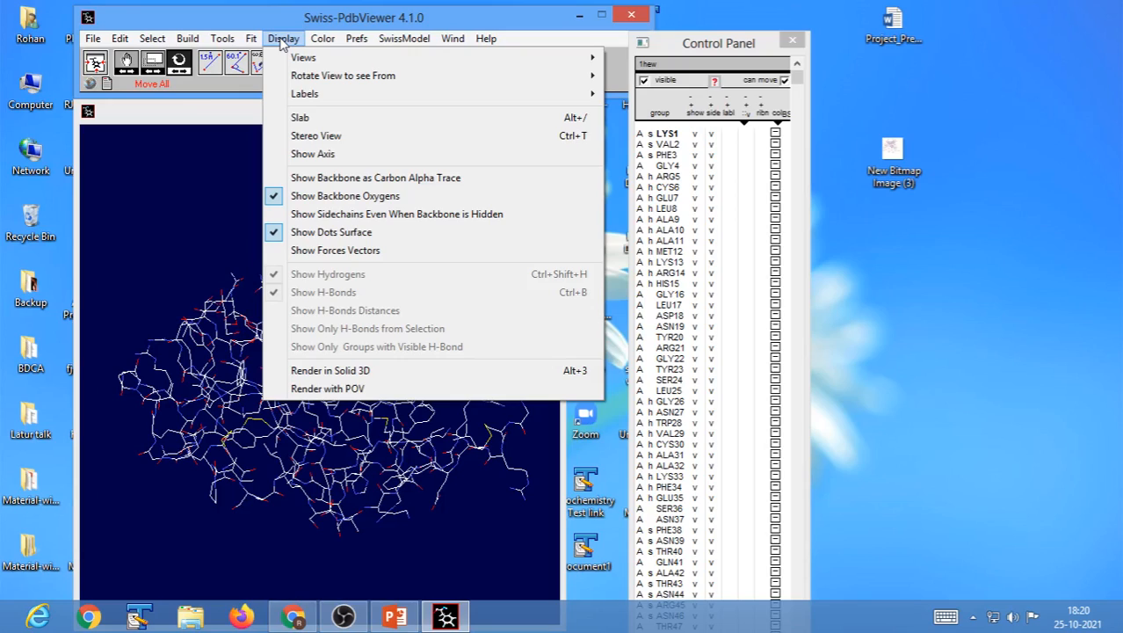
{"action": "left_click", "coordinate": [337, 370]}
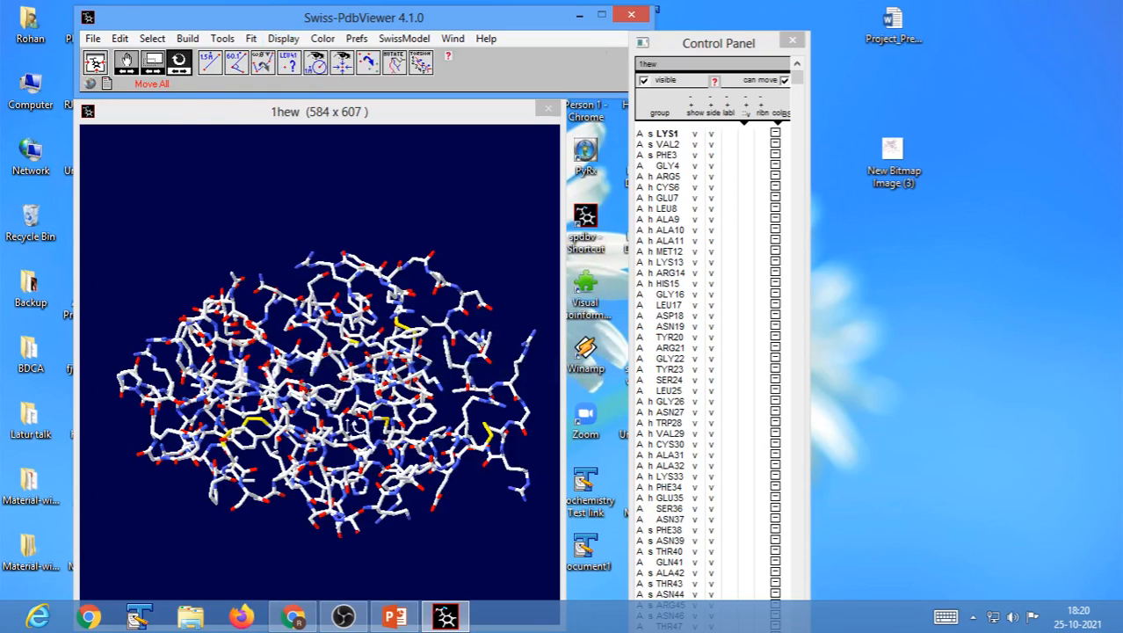
{"action": "left_click_drag", "start_coordinate": [454, 482], "coordinate": [433, 455]}
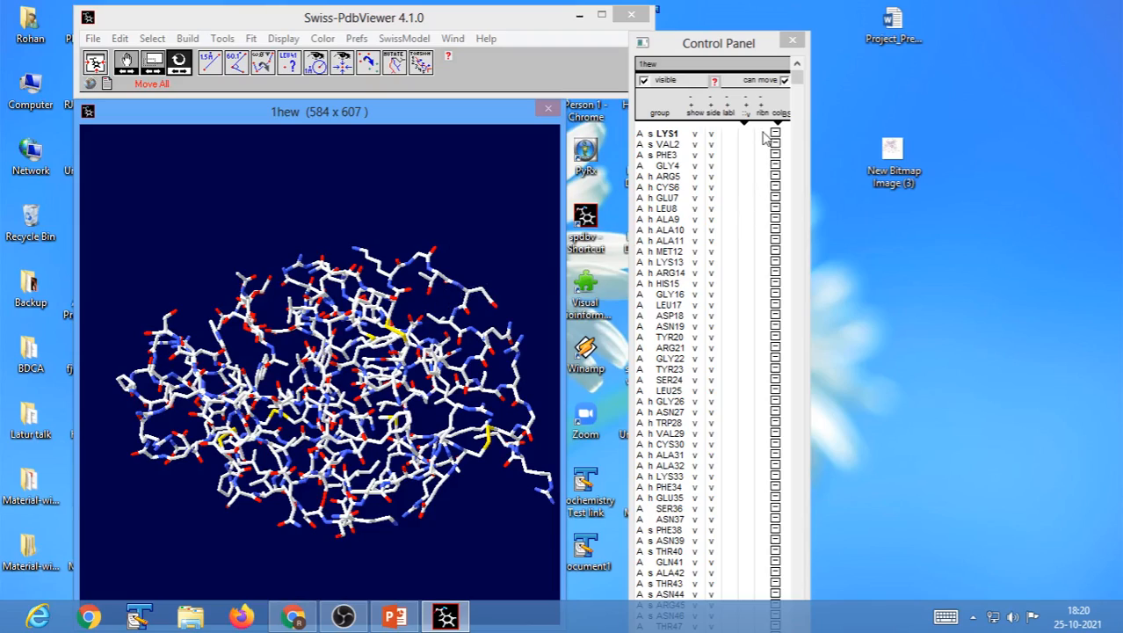
Hide the atoms of all 1hew residues and show the whole protein as ribbons, viewed from different angles
{"action": "left_click", "coordinate": [694, 138]}
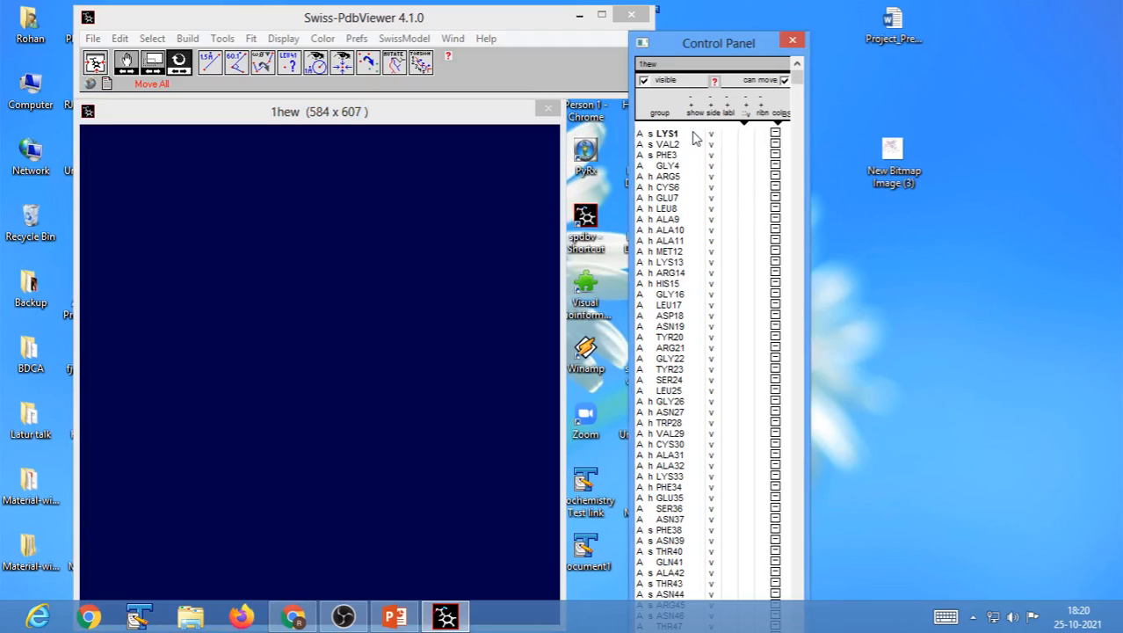
{"action": "left_click", "coordinate": [761, 163]}
{"action": "left_click_drag", "start_coordinate": [444, 479], "coordinate": [394, 486]}
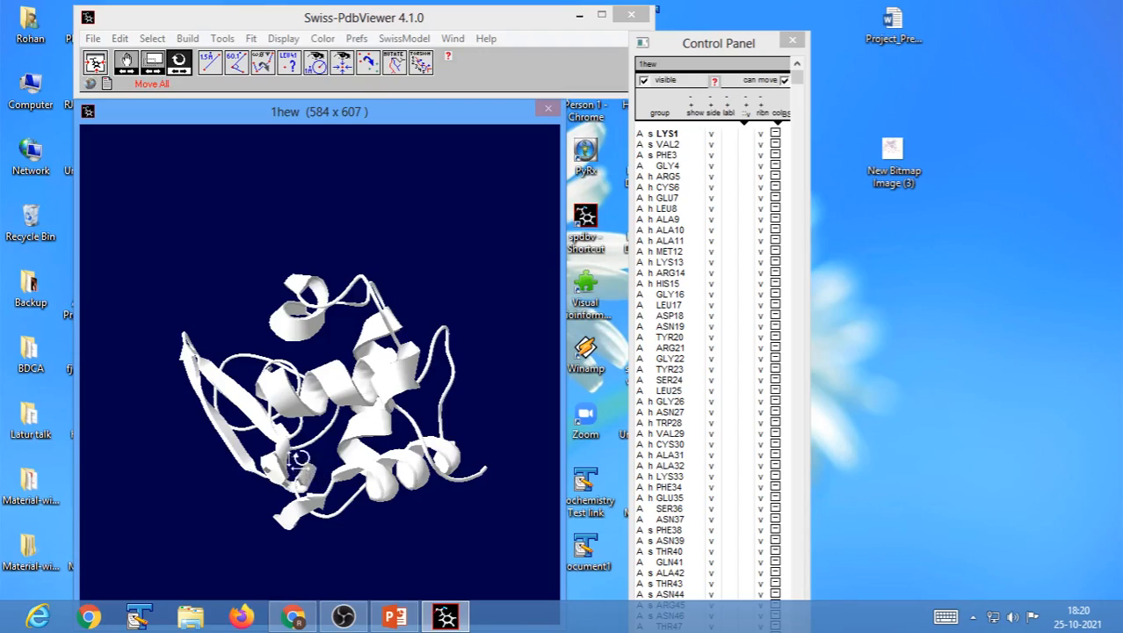
Replace the ribbons with the atoms of all residues and turn off solid 3D rendering
{"action": "left_click", "coordinate": [765, 133]}
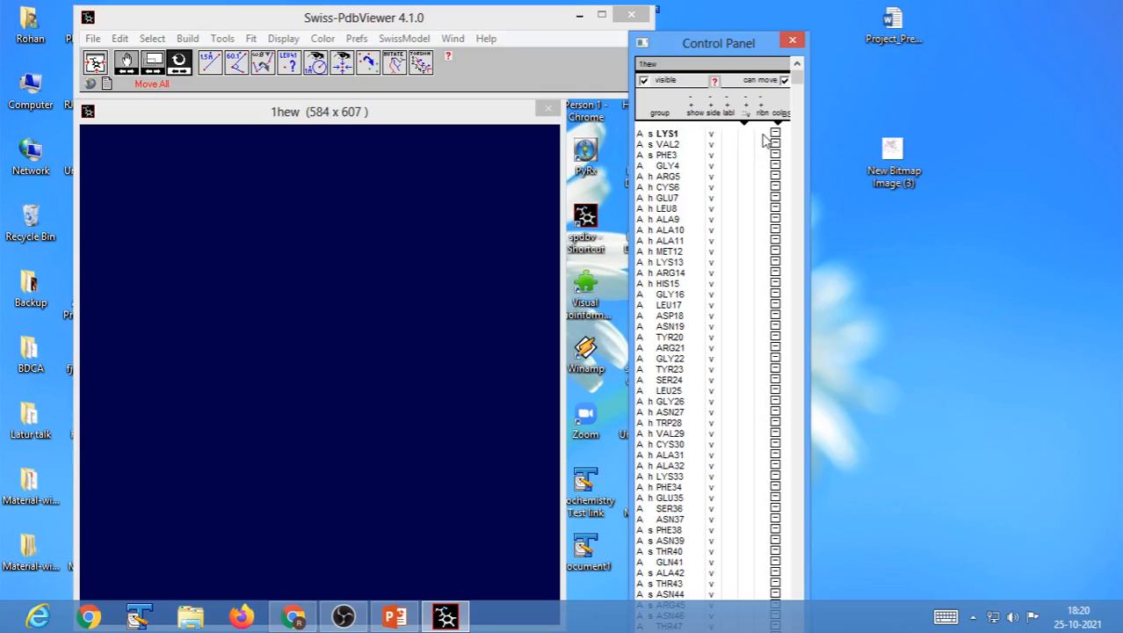
{"action": "left_click", "coordinate": [696, 134]}
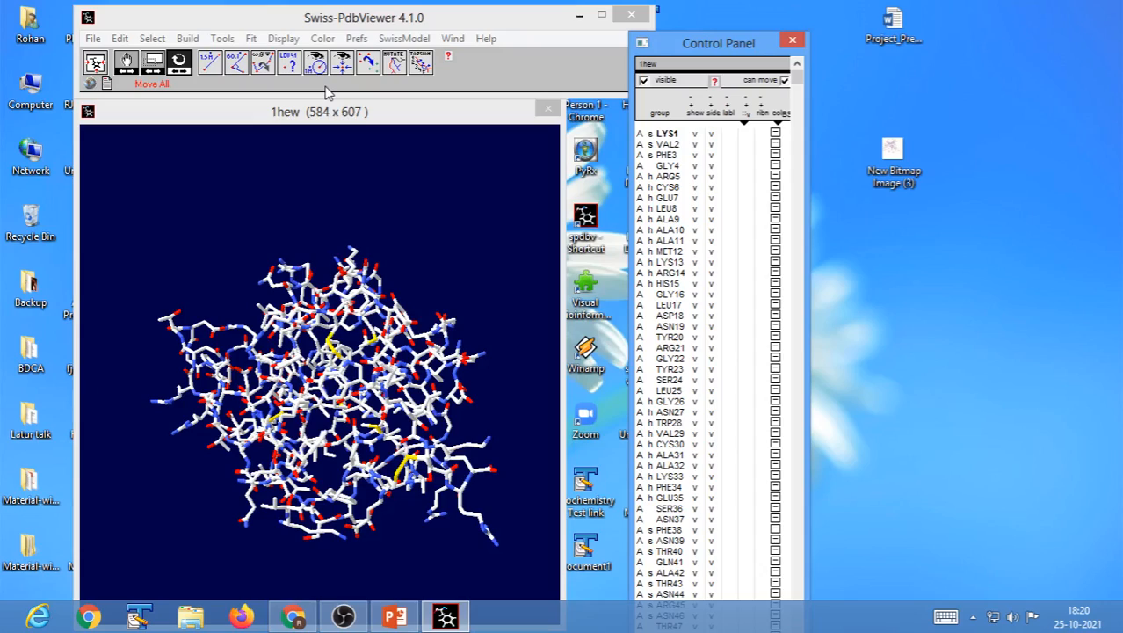
{"action": "left_click", "coordinate": [283, 41]}
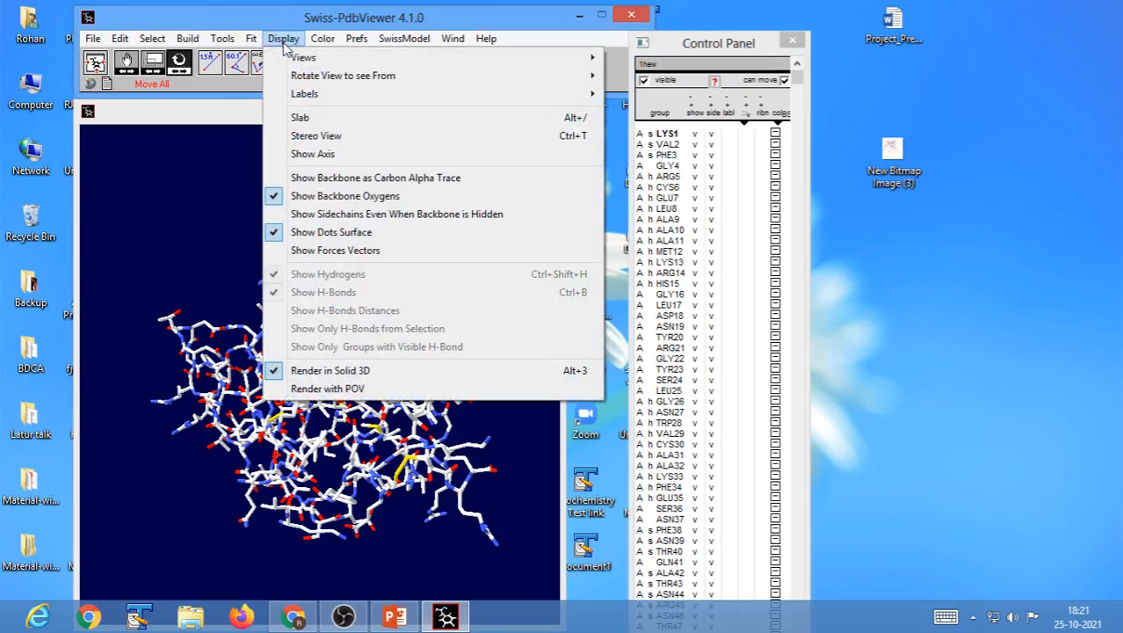
{"action": "left_click", "coordinate": [319, 373]}
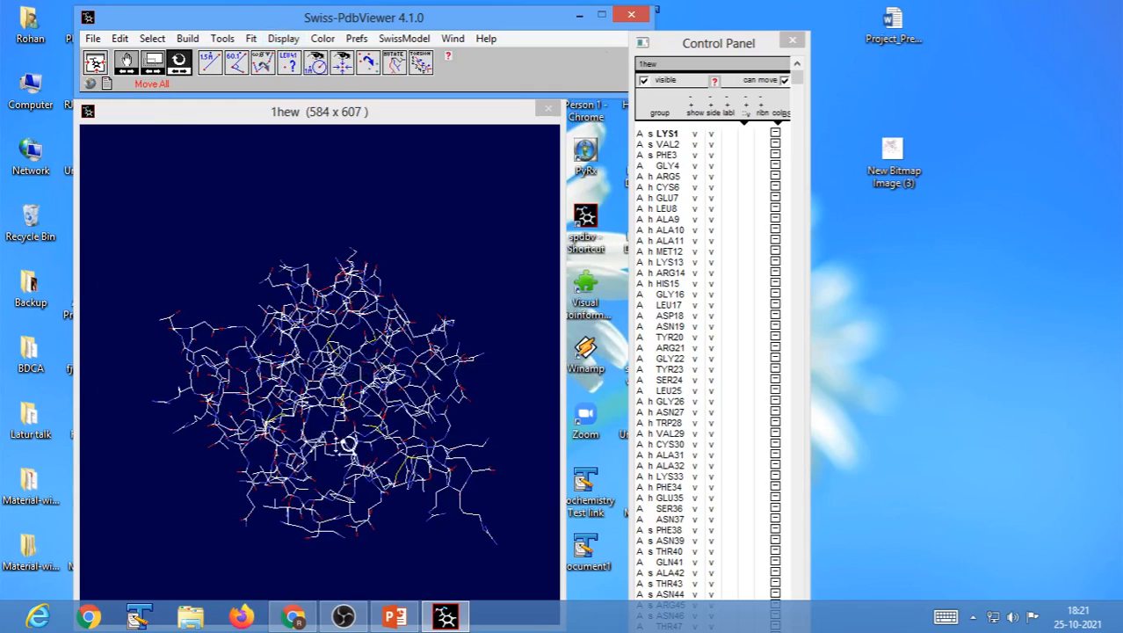
{"action": "left_click_drag", "start_coordinate": [407, 518], "coordinate": [429, 525]}
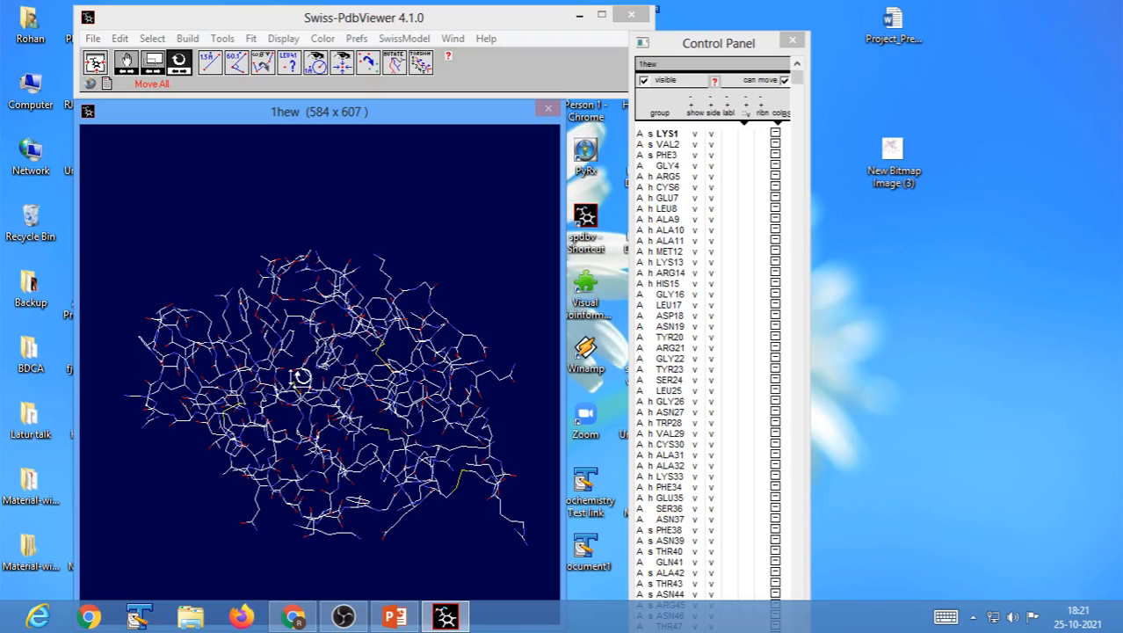
{"action": "mouse_move", "coordinate": [431, 444]}
{"action": "left_mouse_down"}
{"action": "mouse_move", "coordinate": [322, 456]}
{"action": "mouse_move", "coordinate": [414, 459]}
{"action": "left_mouse_up"}
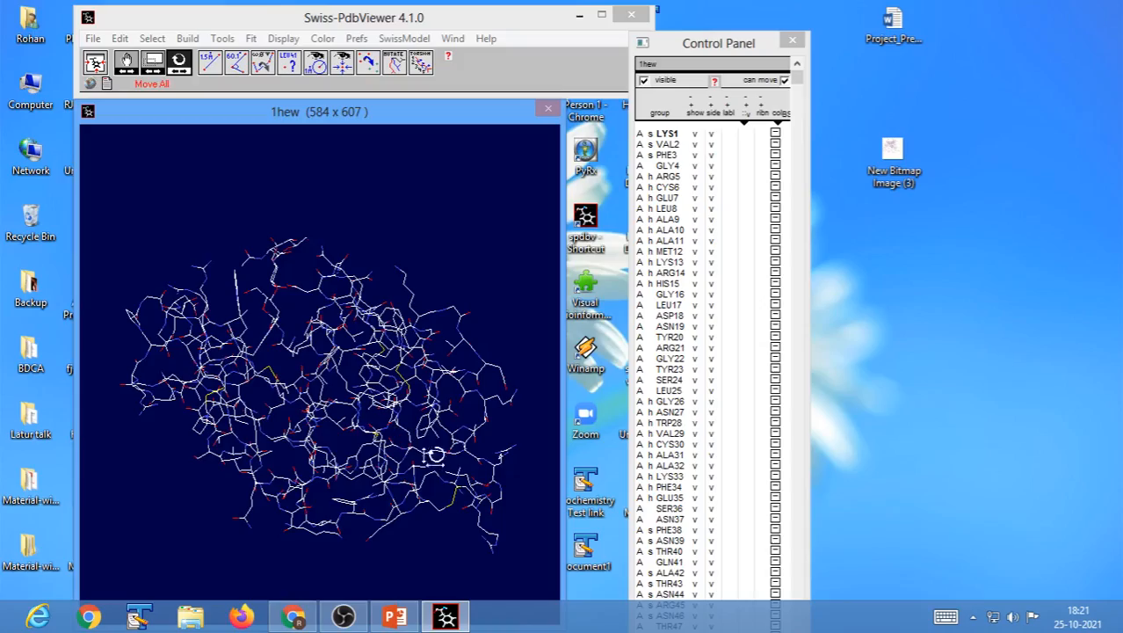
{"action": "left_click_drag", "start_coordinate": [436, 457], "coordinate": [299, 503]}
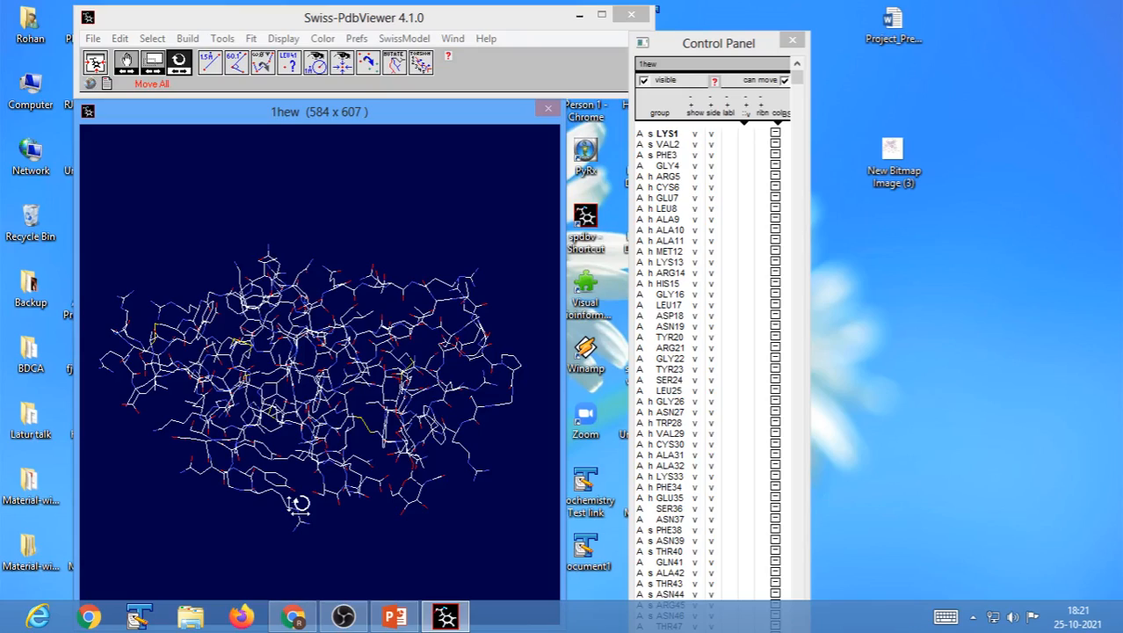
{"action": "left_click_drag", "start_coordinate": [465, 519], "coordinate": [431, 525]}
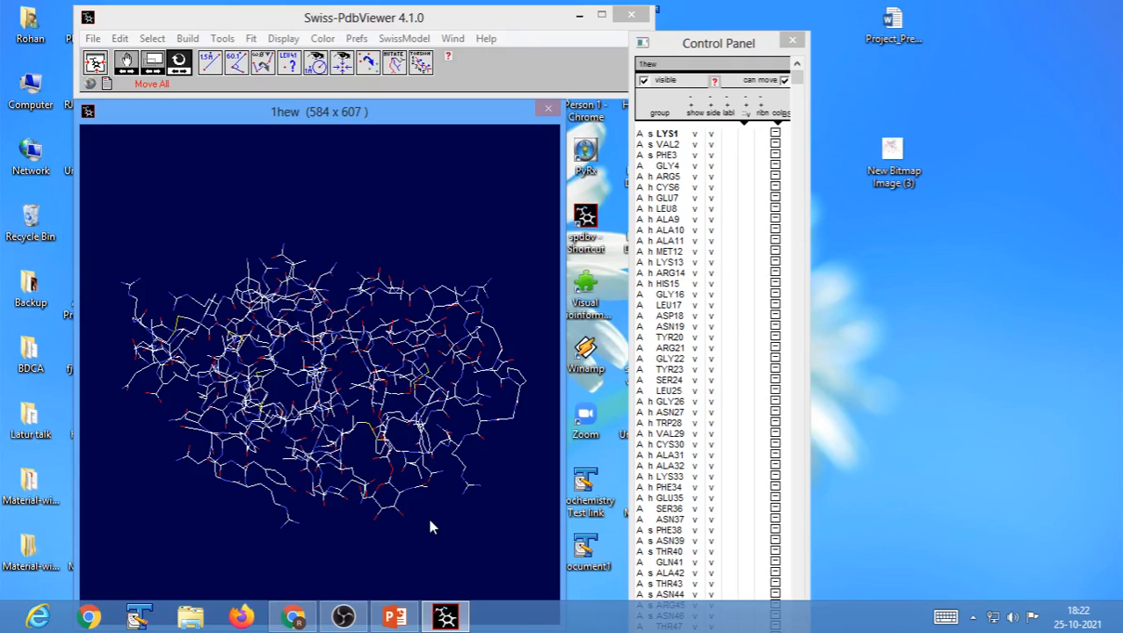
Select all residues of chain A, center the molecule in view and hide the side chains so only the backbone is drawn
{"action": "mouse_move", "coordinate": [444, 519]}
{"action": "left_mouse_down"}
{"action": "mouse_move", "coordinate": [271, 504]}
{"action": "mouse_move", "coordinate": [424, 525]}
{"action": "left_mouse_up"}
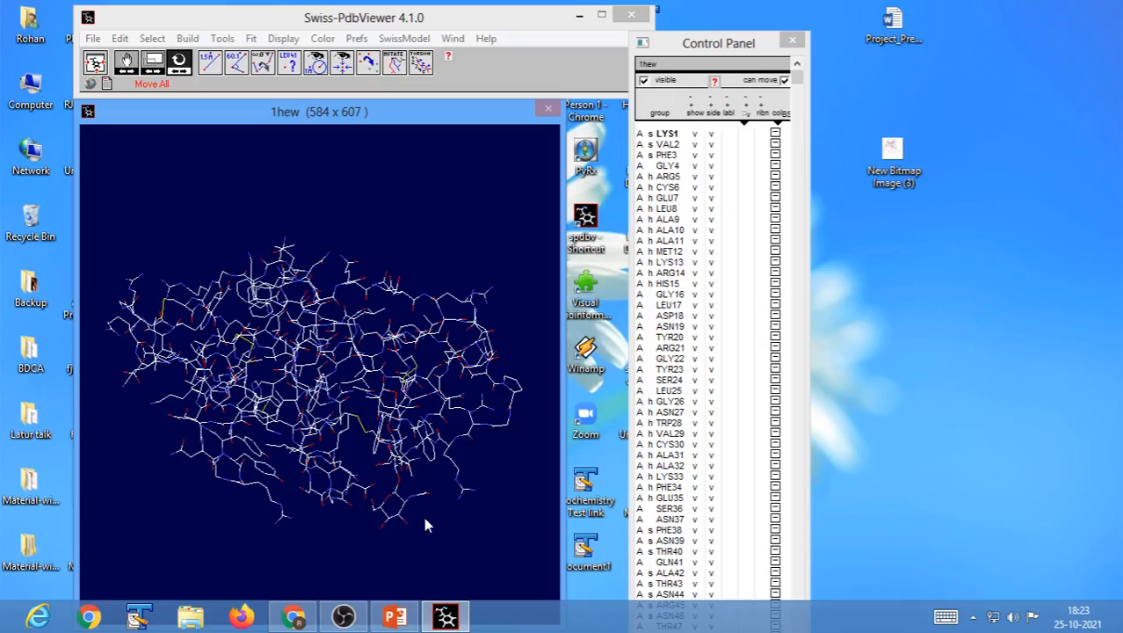
{"action": "left_click_drag", "start_coordinate": [496, 538], "coordinate": [333, 514]}
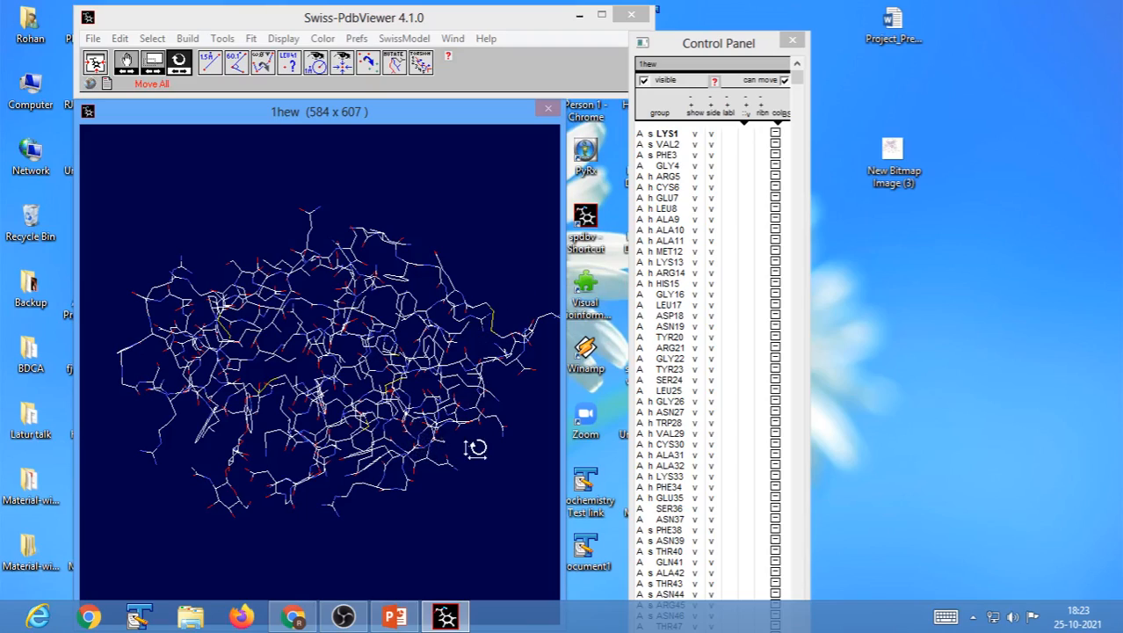
{"action": "left_click", "coordinate": [641, 304]}
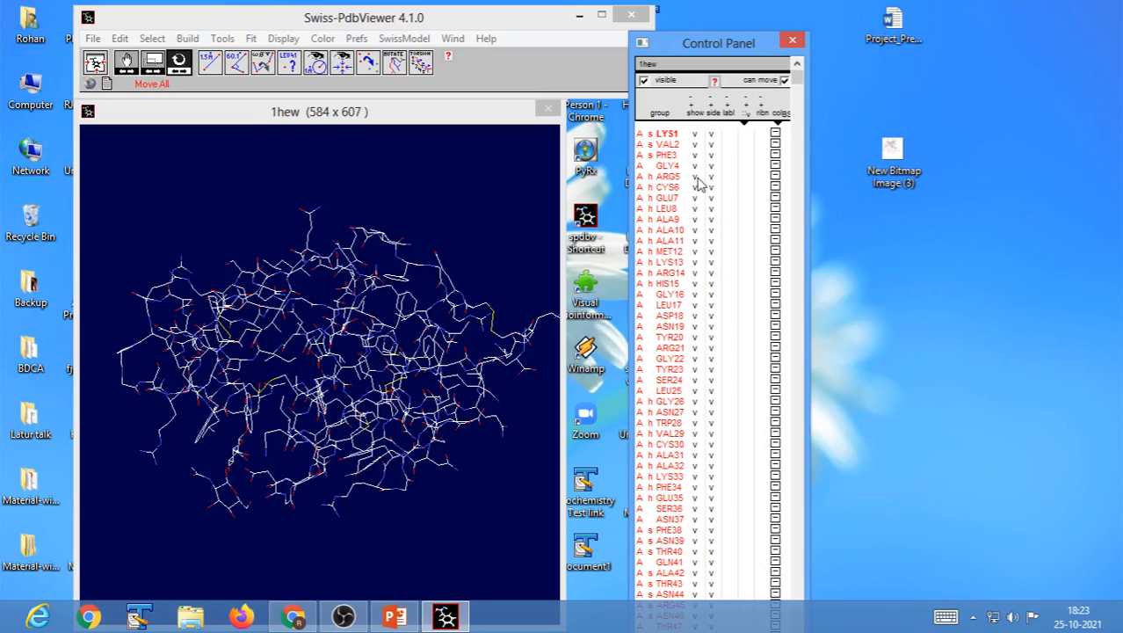
{"action": "left_click", "coordinate": [95, 64]}
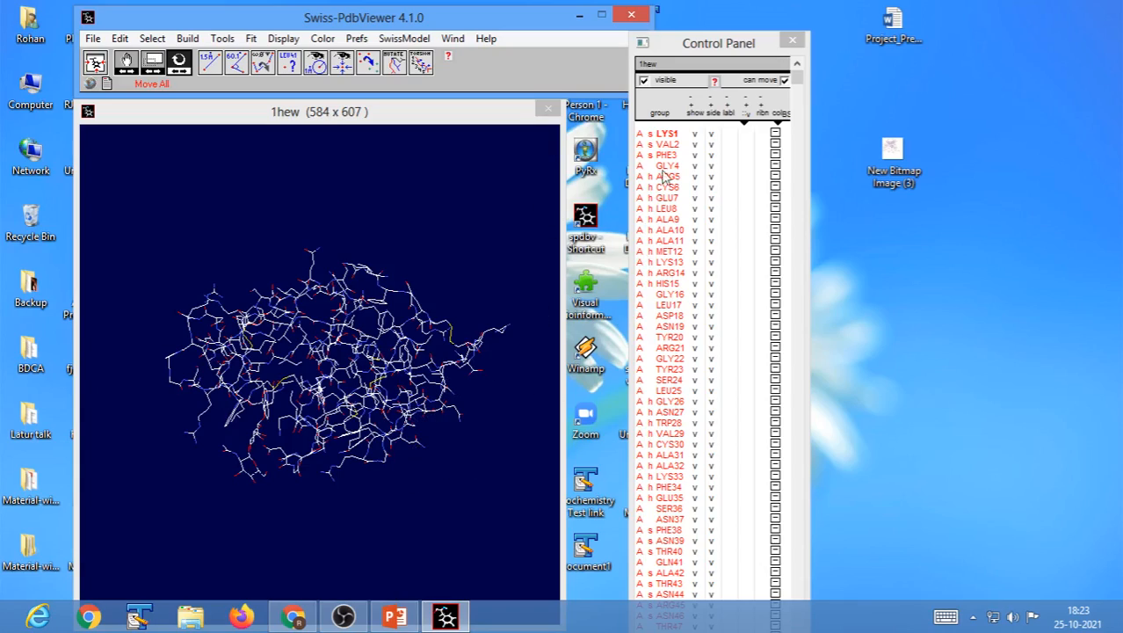
{"action": "left_click", "coordinate": [712, 137]}
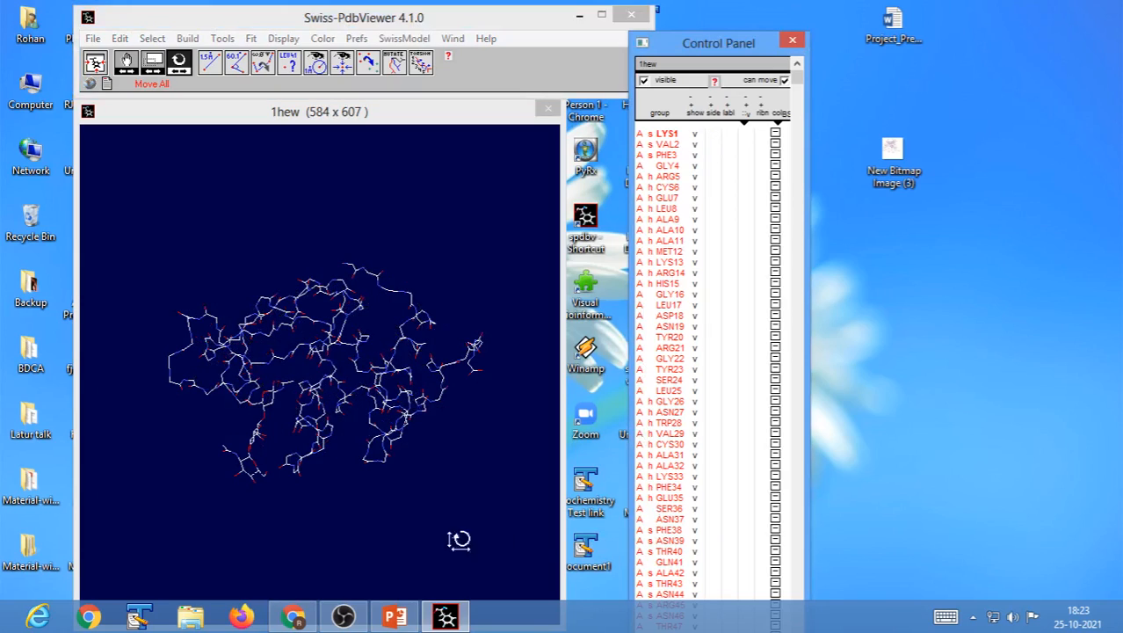
Color the 1hew backbone by secondary structure
{"action": "left_click_drag", "start_coordinate": [458, 539], "coordinate": [308, 495]}
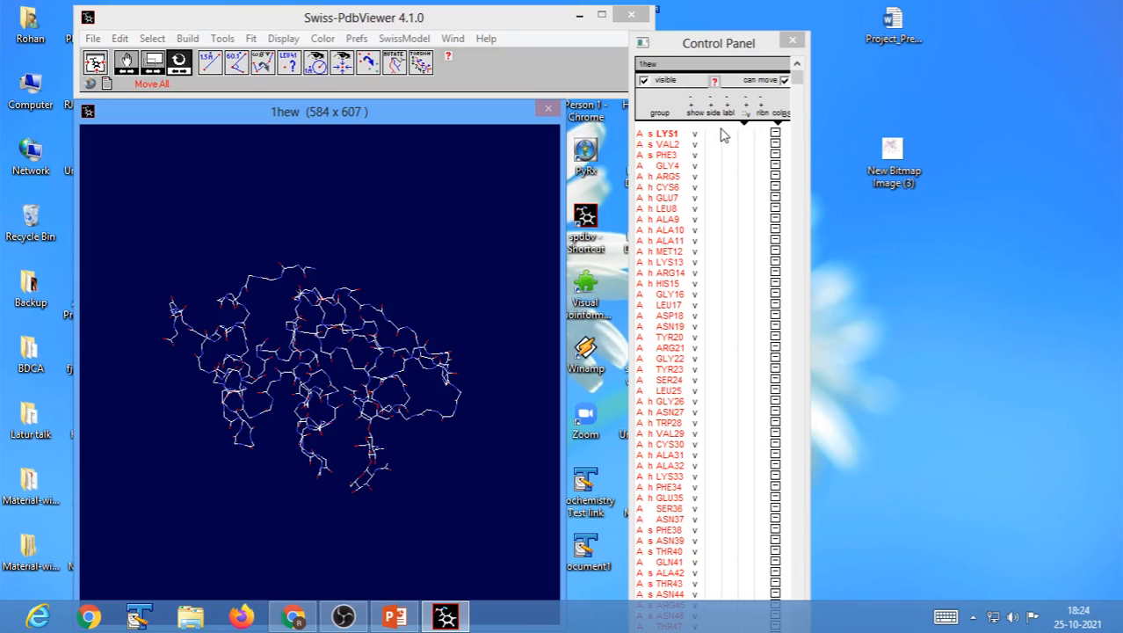
{"action": "mouse_move", "coordinate": [356, 445]}
{"action": "left_mouse_down"}
{"action": "mouse_move", "coordinate": [276, 451]}
{"action": "mouse_move", "coordinate": [335, 451]}
{"action": "mouse_move", "coordinate": [355, 416]}
{"action": "mouse_move", "coordinate": [368, 431]}
{"action": "mouse_move", "coordinate": [355, 438]}
{"action": "left_mouse_up"}
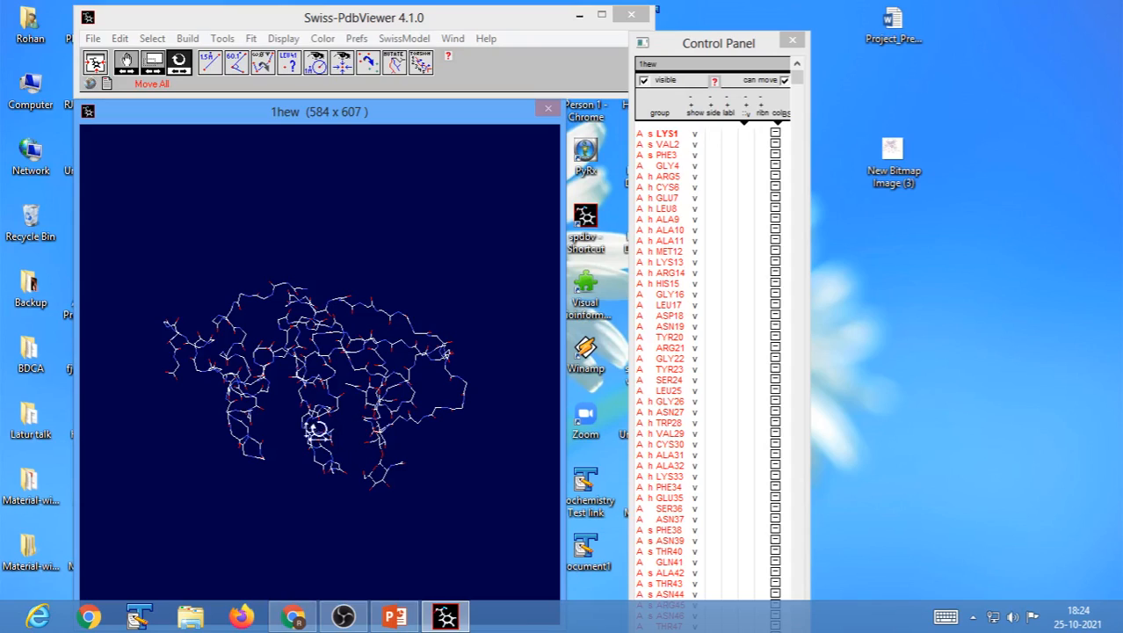
{"action": "left_click_drag", "start_coordinate": [368, 473], "coordinate": [356, 538]}
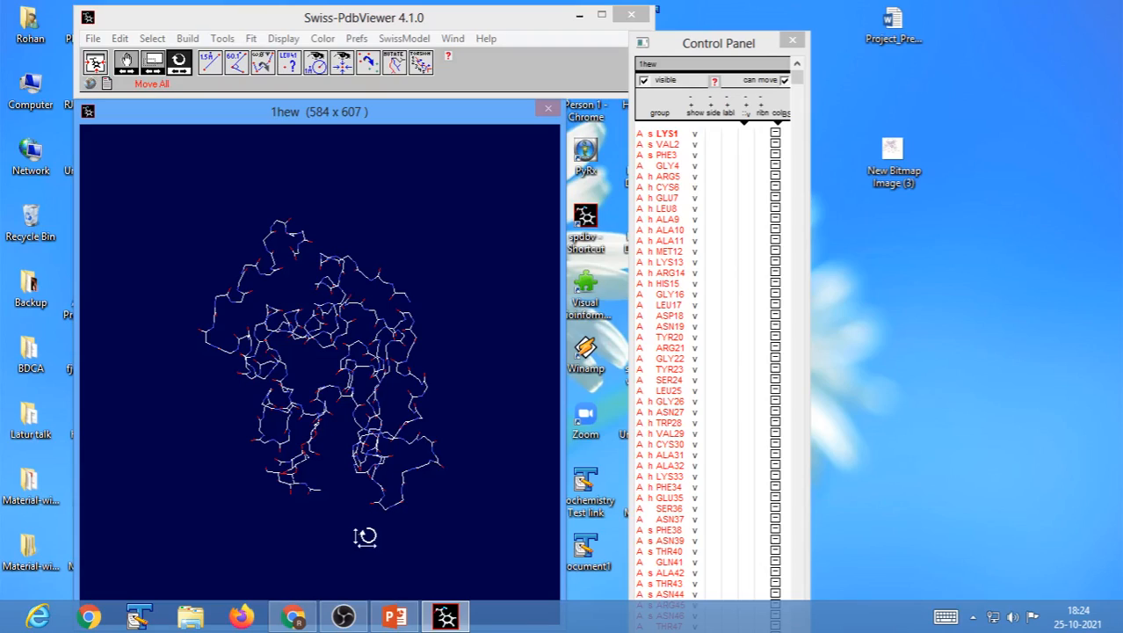
{"action": "left_click", "coordinate": [331, 18]}
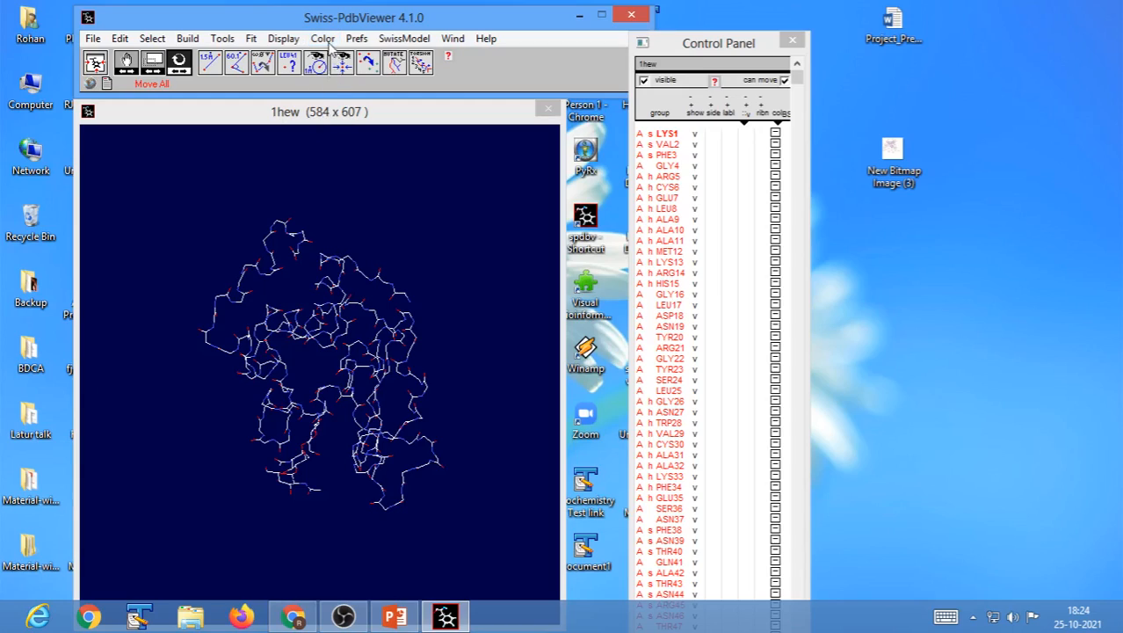
{"action": "left_click", "coordinate": [323, 39]}
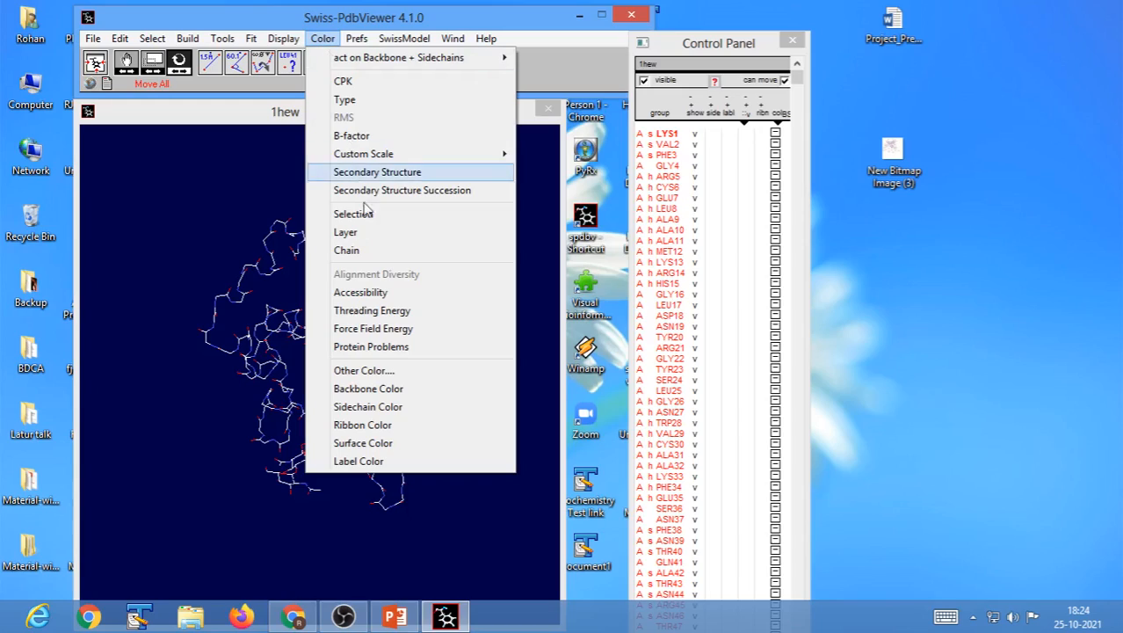
{"action": "left_click", "coordinate": [383, 179]}
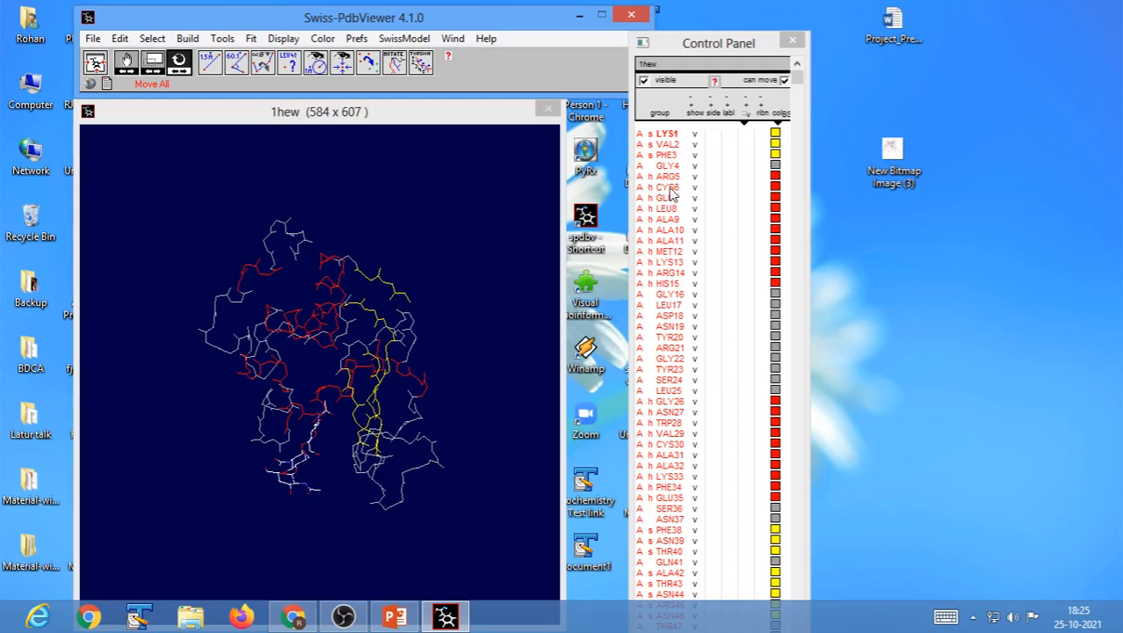
Select only the helix residues ARG5 to MET12 and reapply the secondary structure coloring
{"action": "left_click_drag", "start_coordinate": [667, 178], "coordinate": [665, 251]}
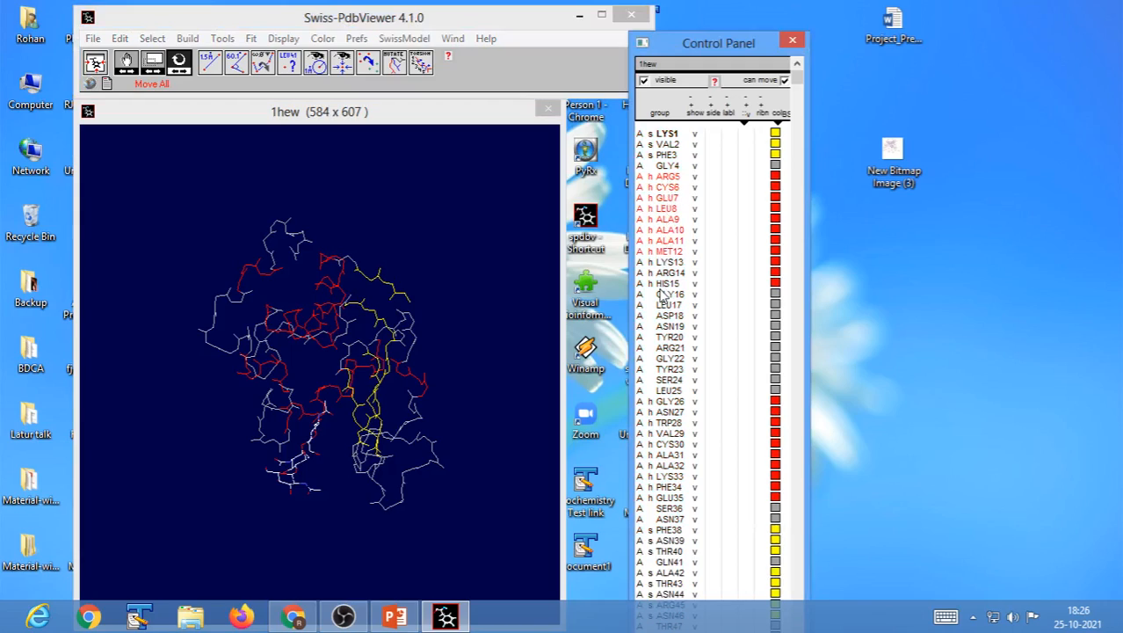
{"action": "left_click", "coordinate": [323, 39]}
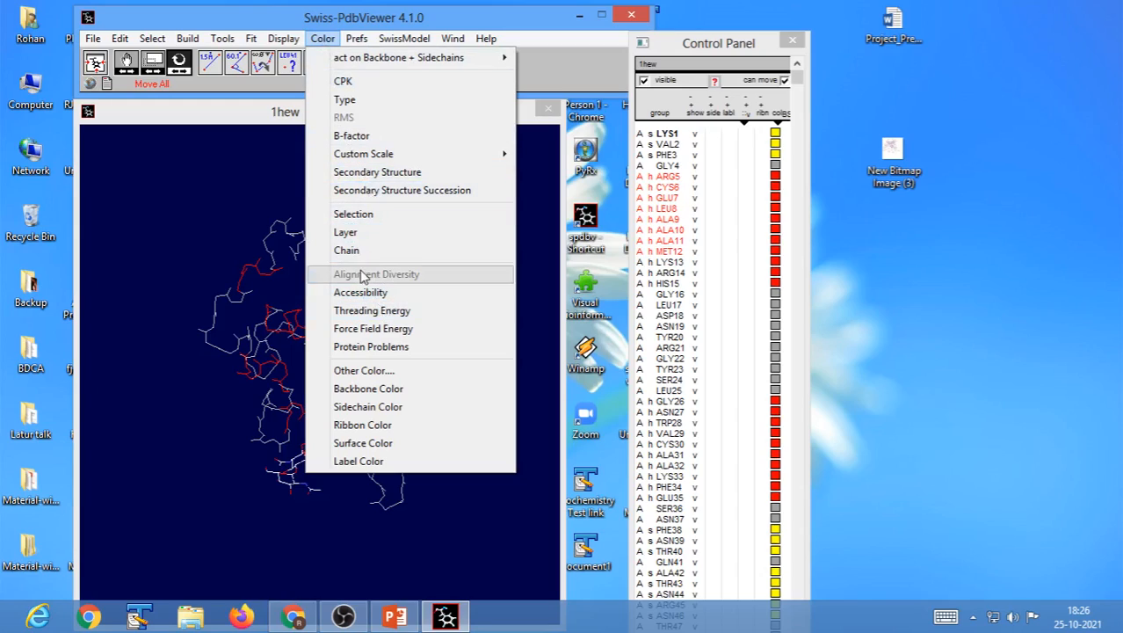
{"action": "left_click", "coordinate": [384, 173]}
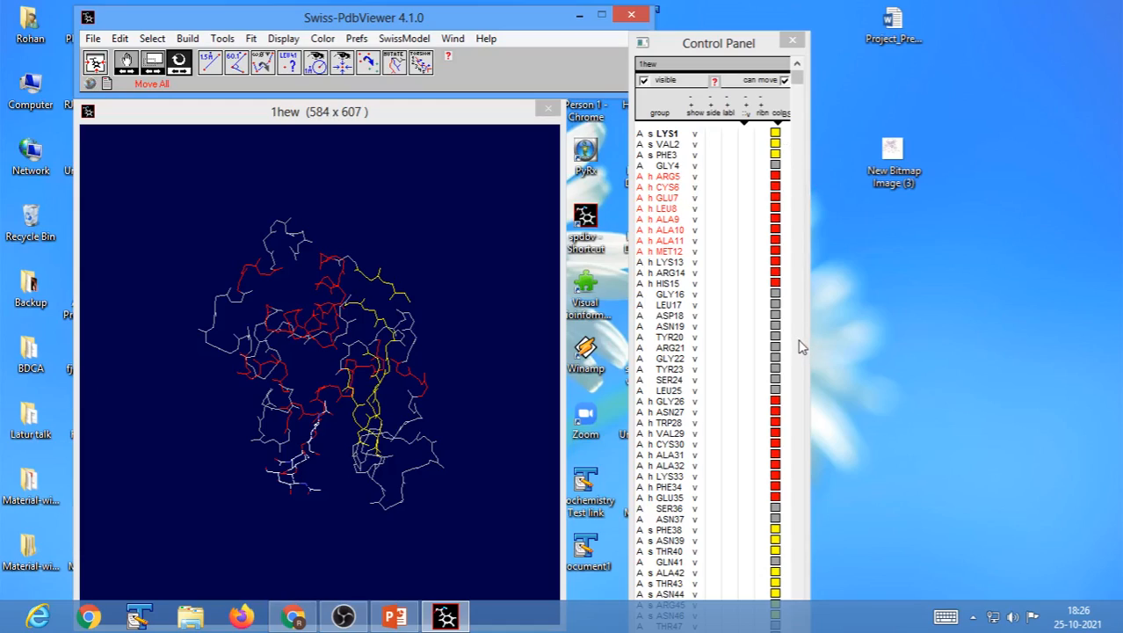
{"action": "left_click", "coordinate": [323, 40]}
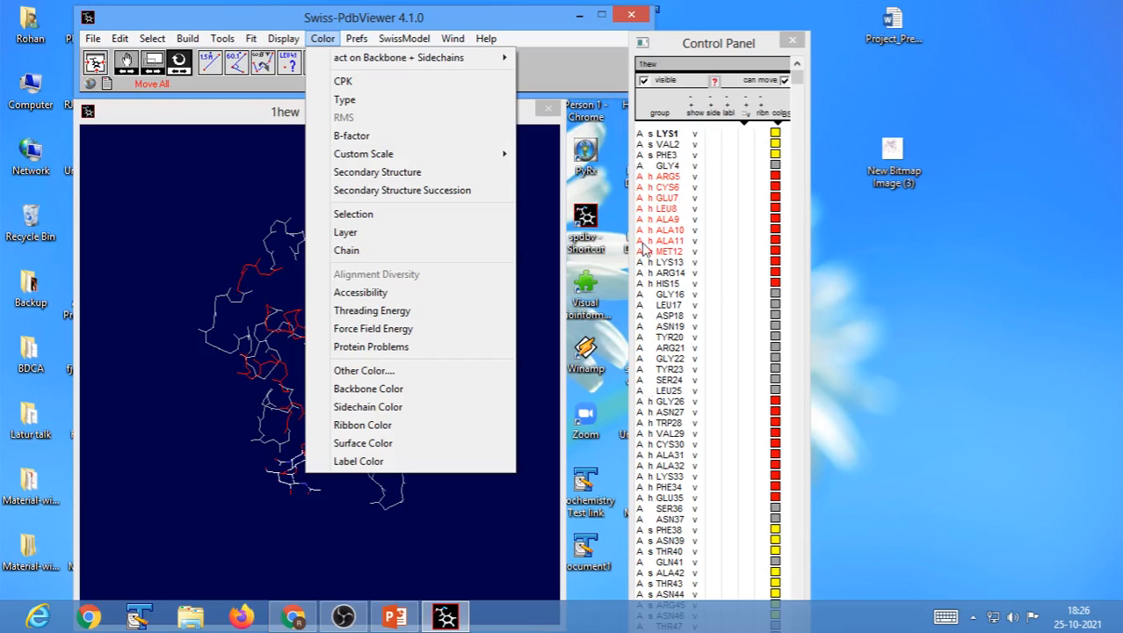
{"action": "mouse_move", "coordinate": [356, 35]}
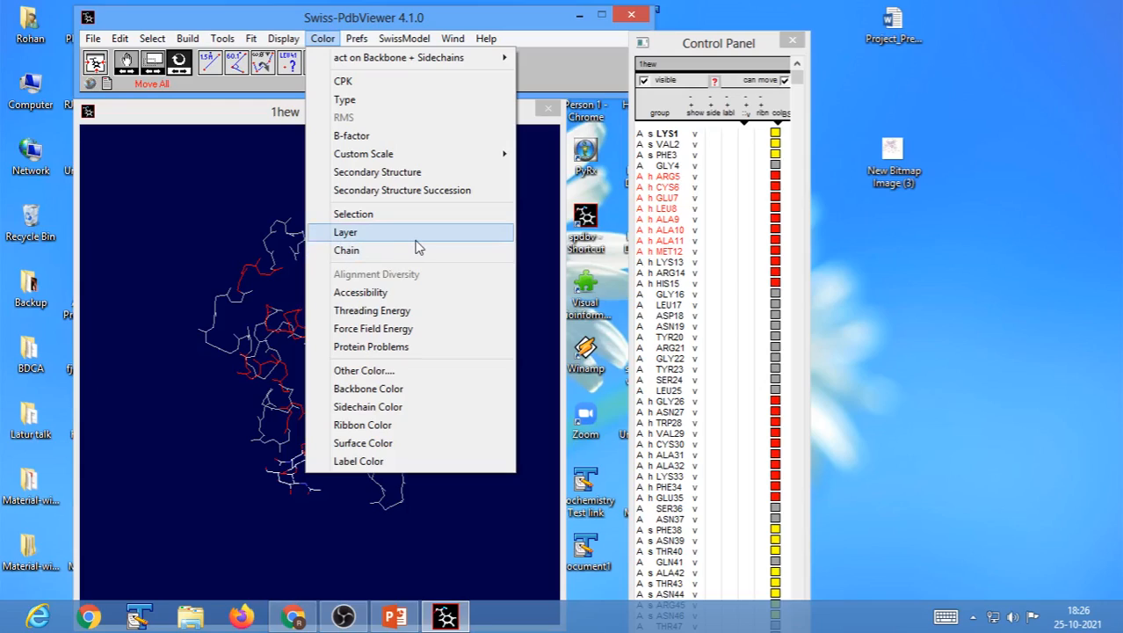
{"action": "left_click", "coordinate": [366, 21]}
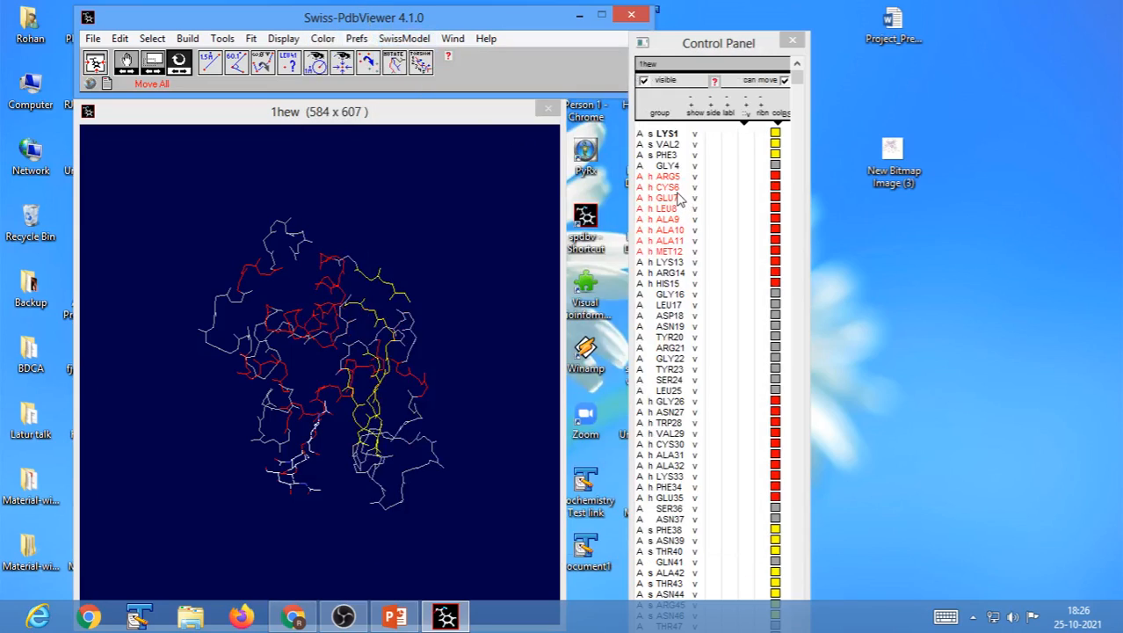
Recolor the backbone by secondary structure succession and turn the molecule to another angle
{"action": "left_click", "coordinate": [322, 40]}
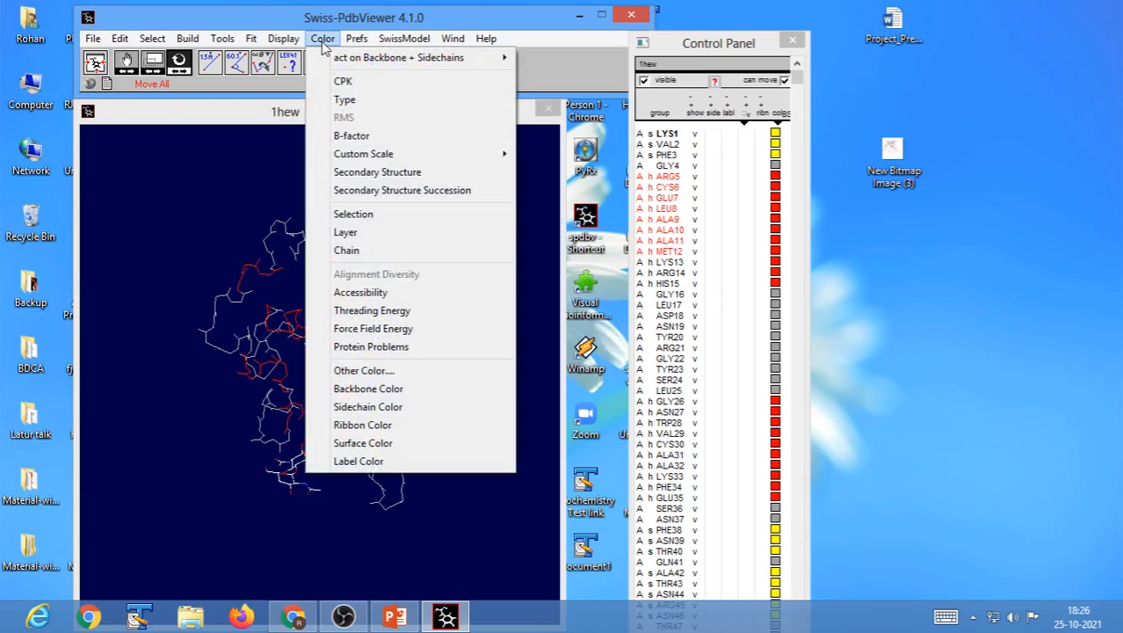
{"action": "left_click", "coordinate": [373, 195]}
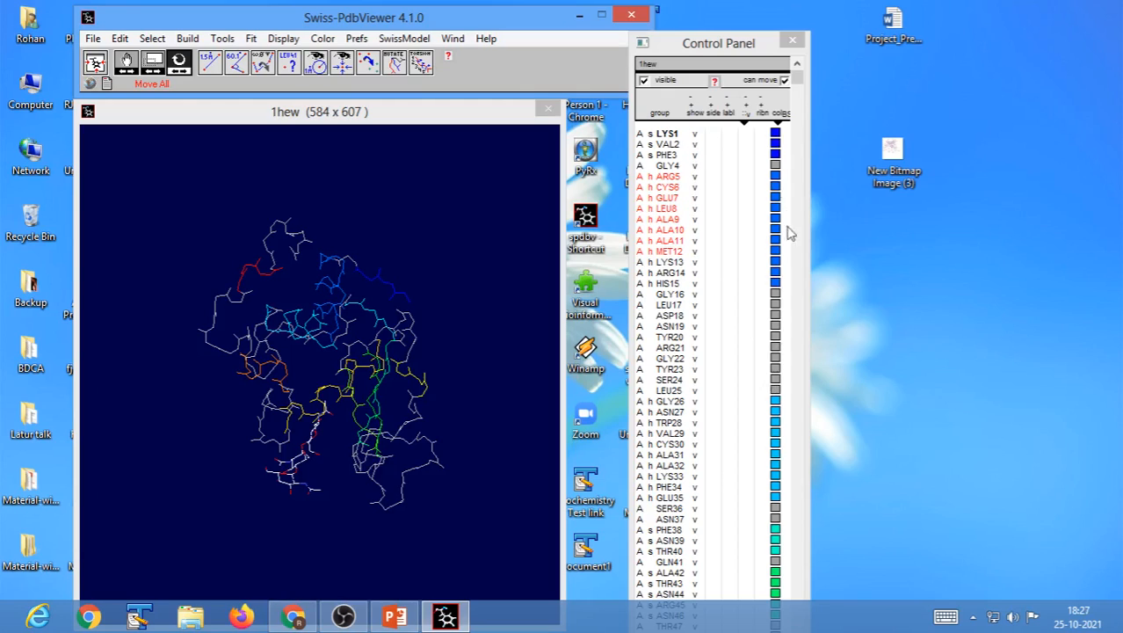
{"action": "mouse_move", "coordinate": [448, 428]}
{"action": "left_mouse_down"}
{"action": "mouse_move", "coordinate": [371, 426]}
{"action": "mouse_move", "coordinate": [435, 433]}
{"action": "left_mouse_up"}
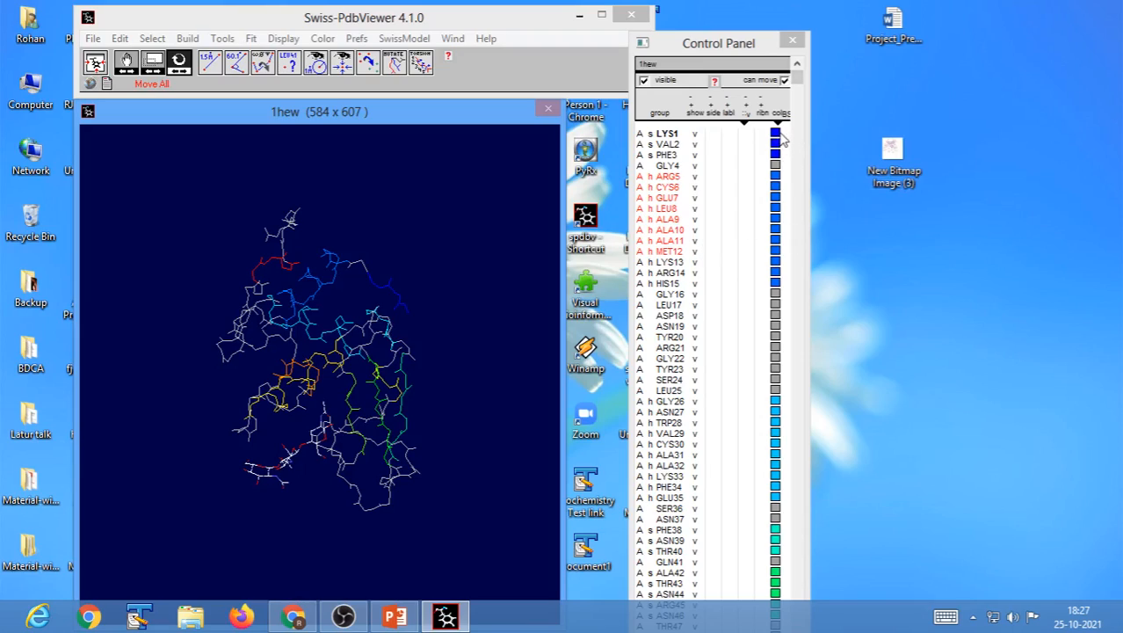
Examine the succession colors from the first to the last residues in the residue list and compare them with the rotated backbone
{"action": "left_click_drag", "start_coordinate": [797, 79], "coordinate": [774, 573]}
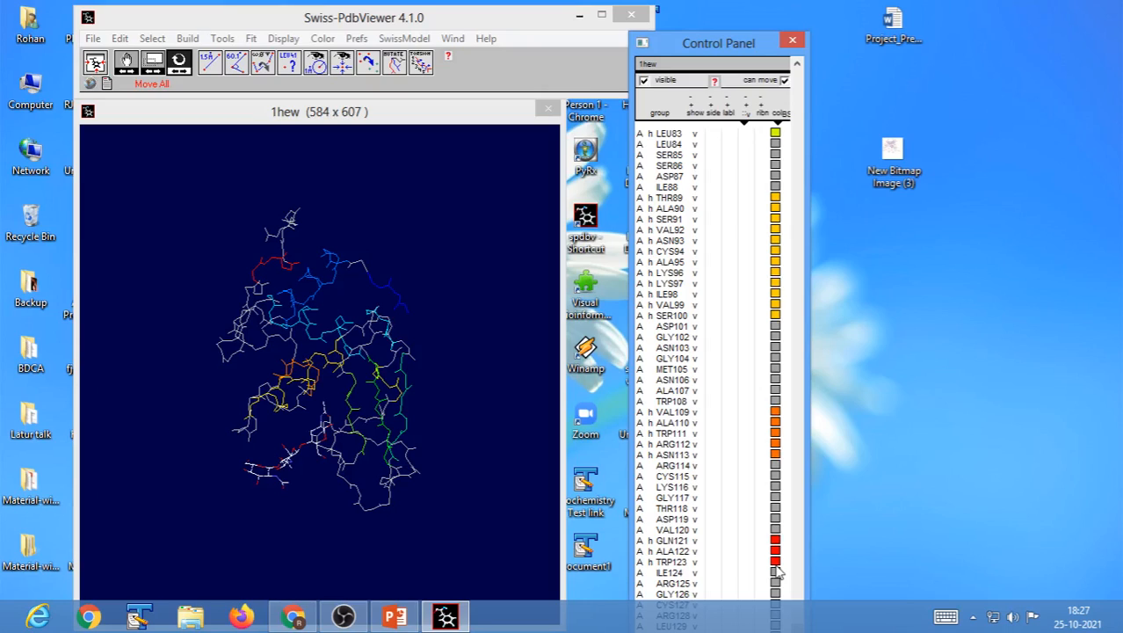
{"action": "left_click_drag", "start_coordinate": [414, 484], "coordinate": [338, 510]}
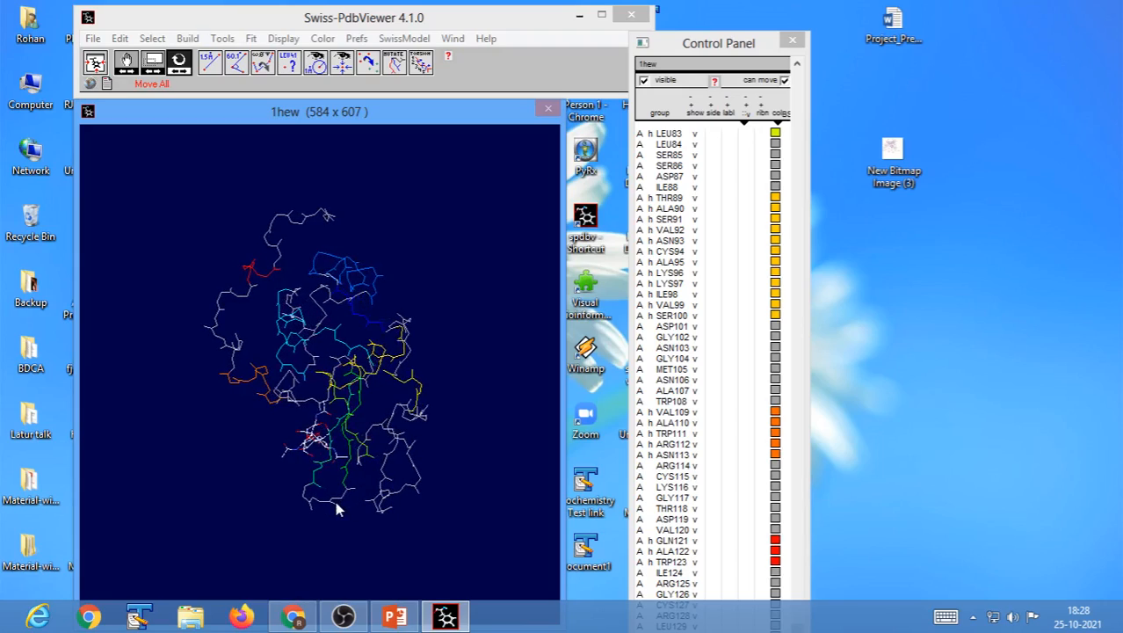
{"action": "left_click_drag", "start_coordinate": [413, 447], "coordinate": [362, 475]}
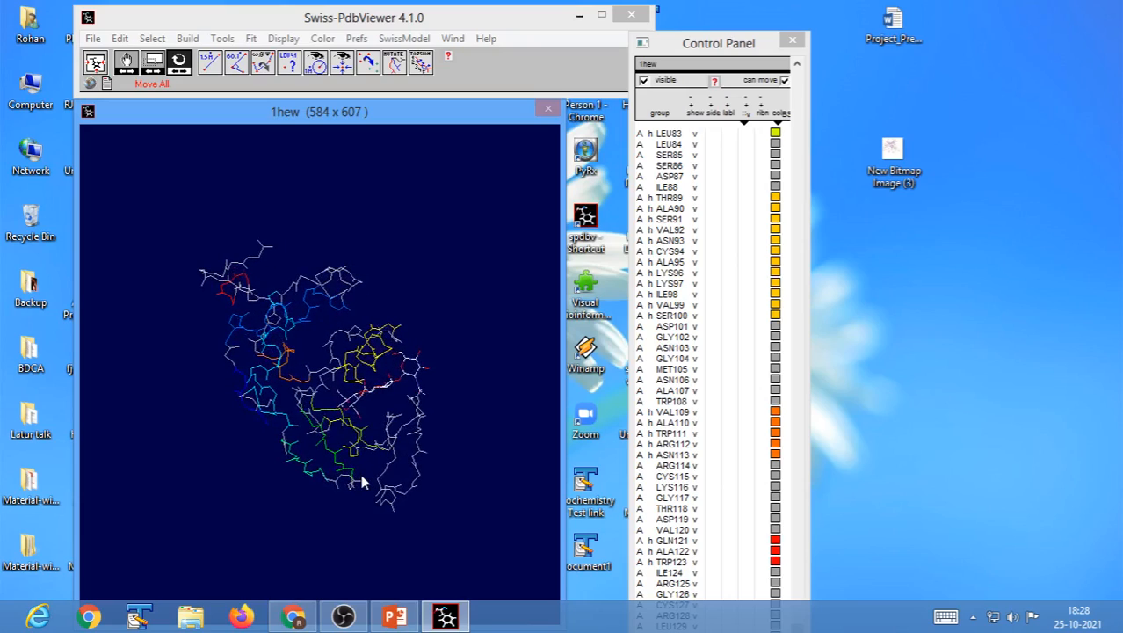
{"action": "left_click_drag", "start_coordinate": [714, 43], "coordinate": [687, 13]}
{"action": "left_click_drag", "start_coordinate": [770, 597], "coordinate": [772, 42]}
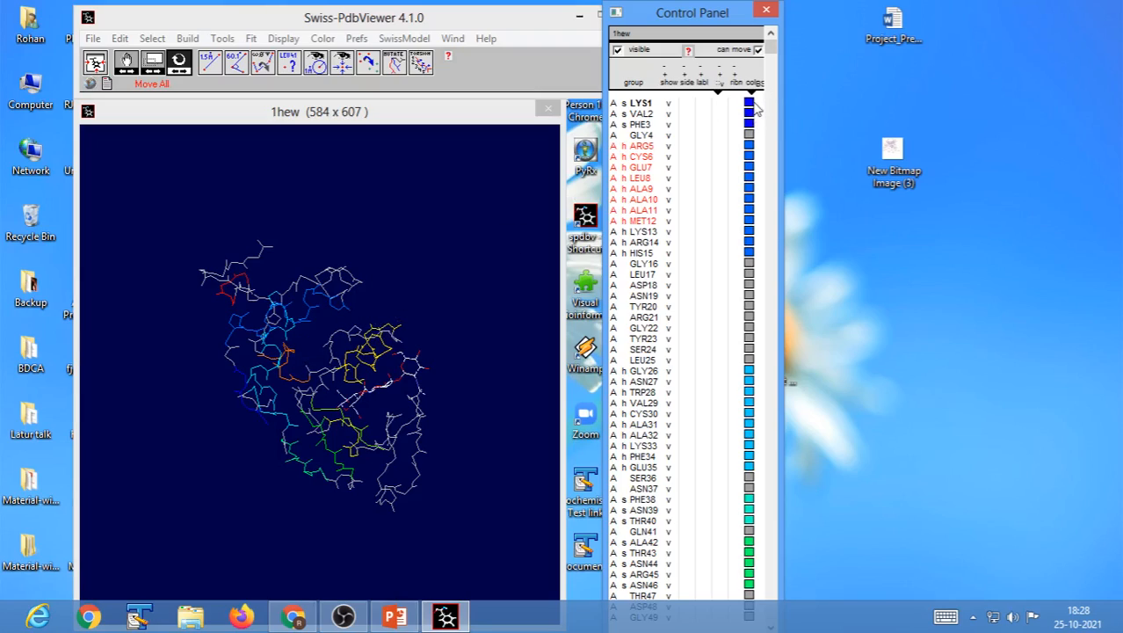
{"action": "left_click_drag", "start_coordinate": [444, 302], "coordinate": [369, 294]}
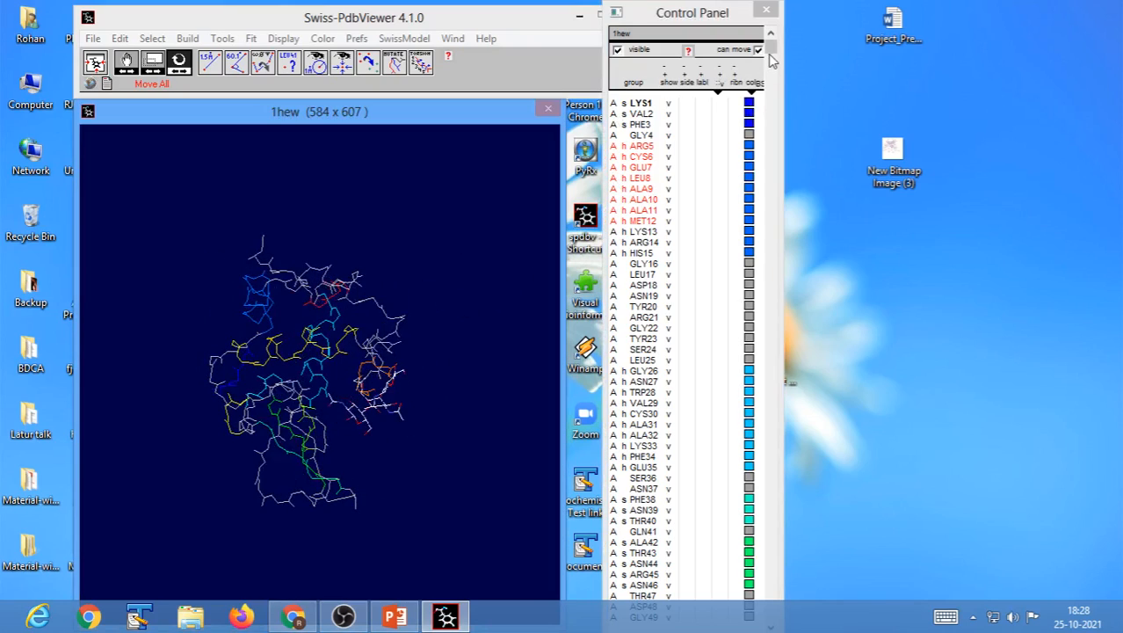
{"action": "left_click_drag", "start_coordinate": [770, 48], "coordinate": [770, 612]}
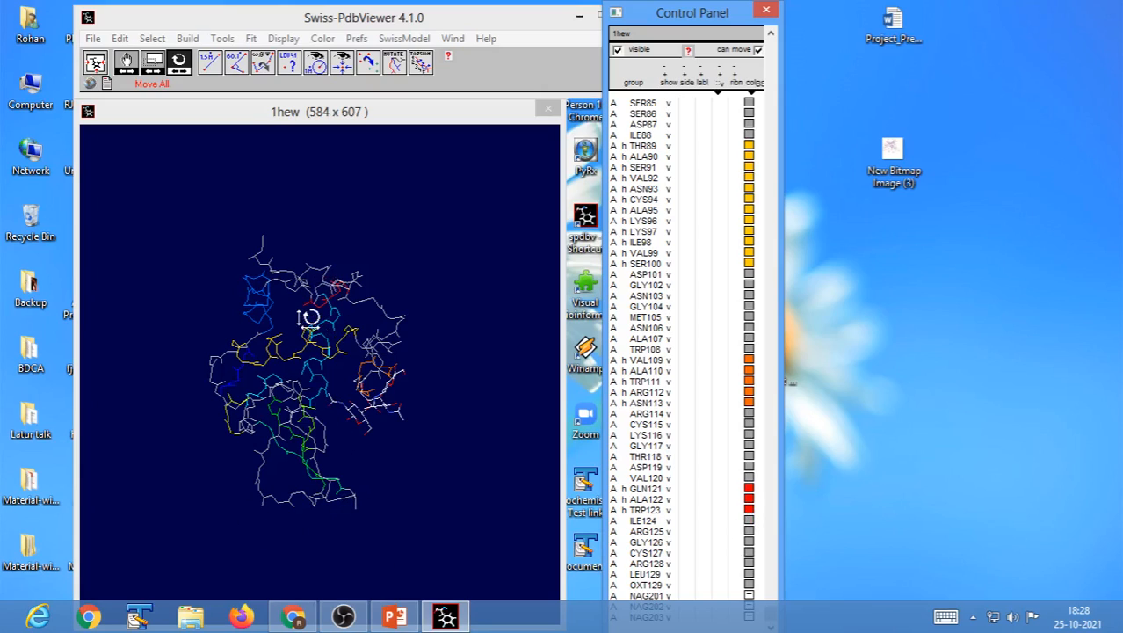
{"action": "left_click_drag", "start_coordinate": [420, 315], "coordinate": [370, 345]}
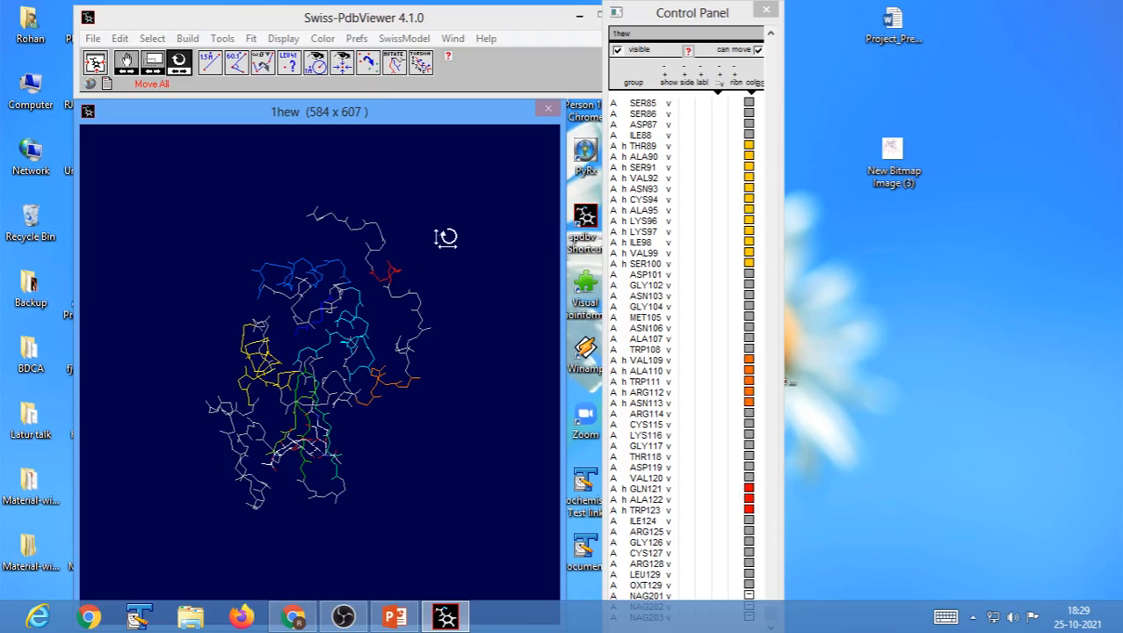
Color the whole 1hew molecule by chain and move the Control Panel clear of the main window
{"action": "left_click_drag", "start_coordinate": [395, 25], "coordinate": [412, 4]}
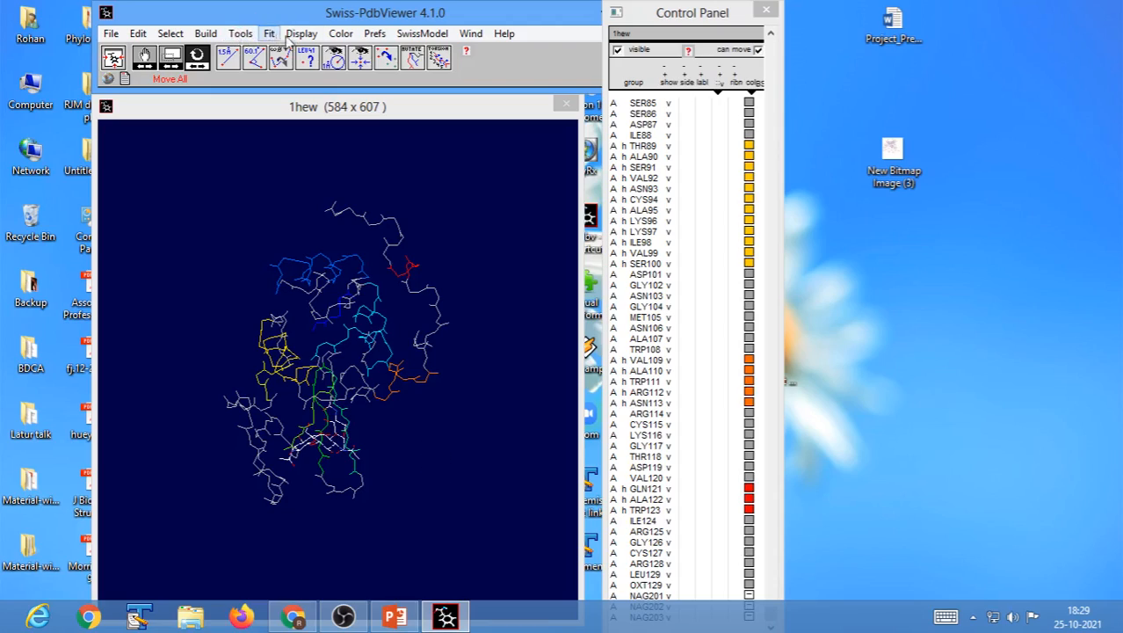
{"action": "left_click", "coordinate": [340, 35]}
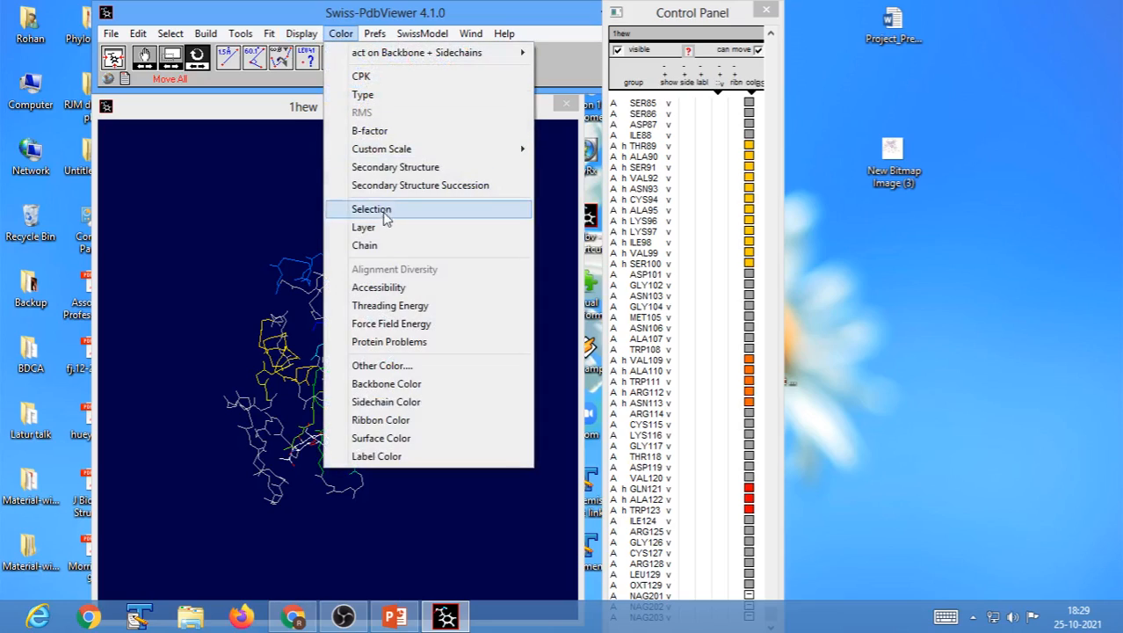
{"action": "left_click", "coordinate": [407, 186]}
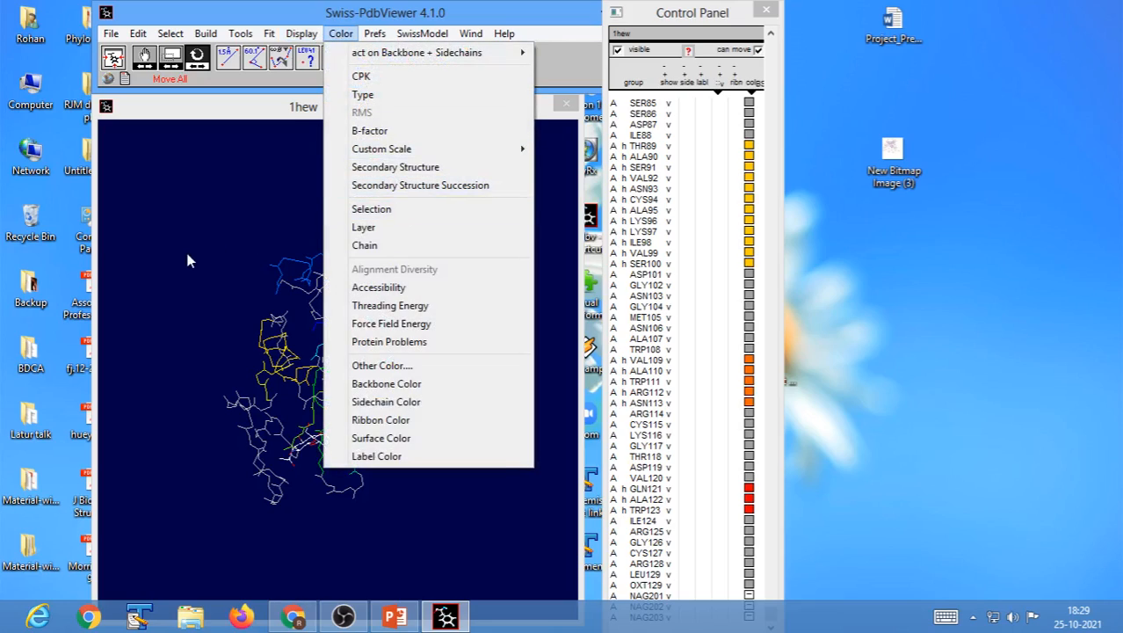
{"action": "left_click_drag", "start_coordinate": [476, 418], "coordinate": [393, 406]}
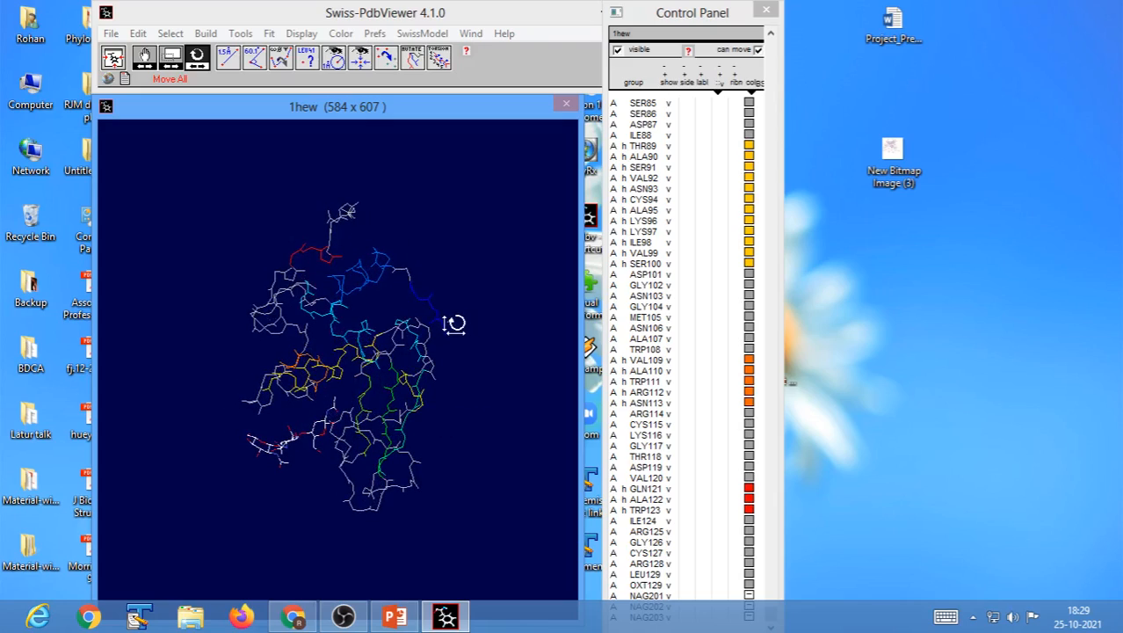
{"action": "left_click_drag", "start_coordinate": [466, 363], "coordinate": [434, 359]}
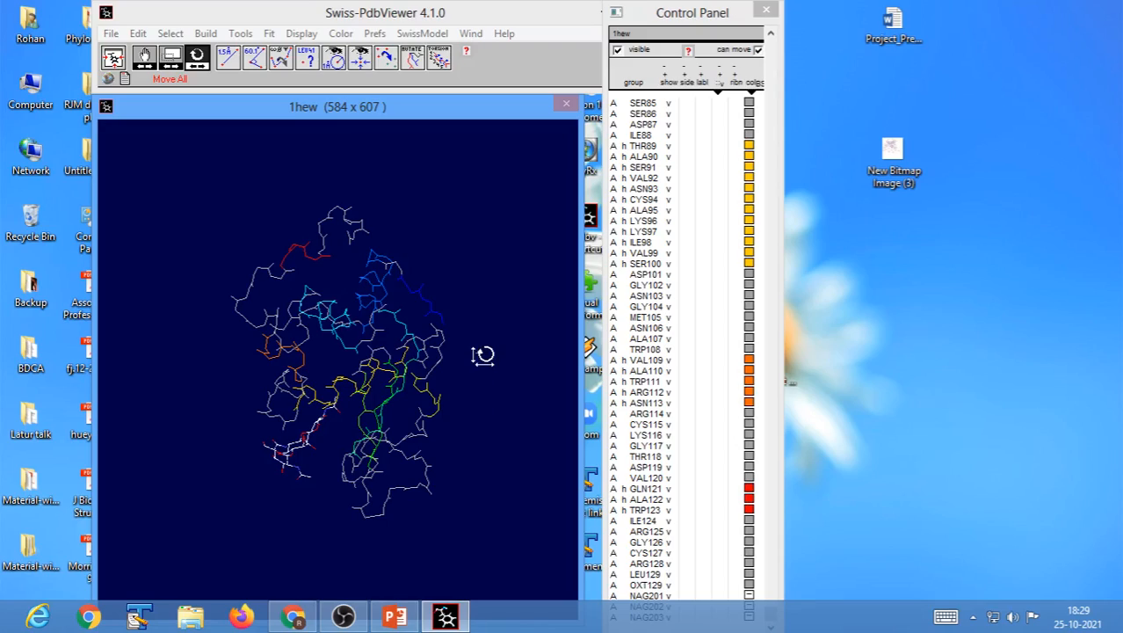
{"action": "left_click", "coordinate": [340, 34]}
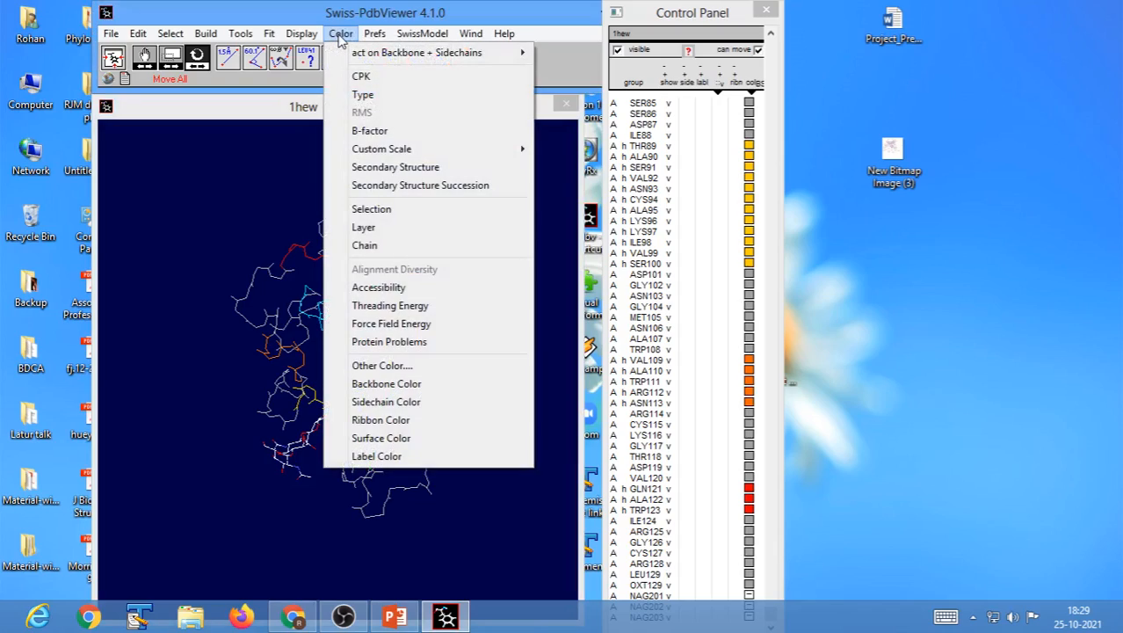
{"action": "left_click", "coordinate": [369, 252]}
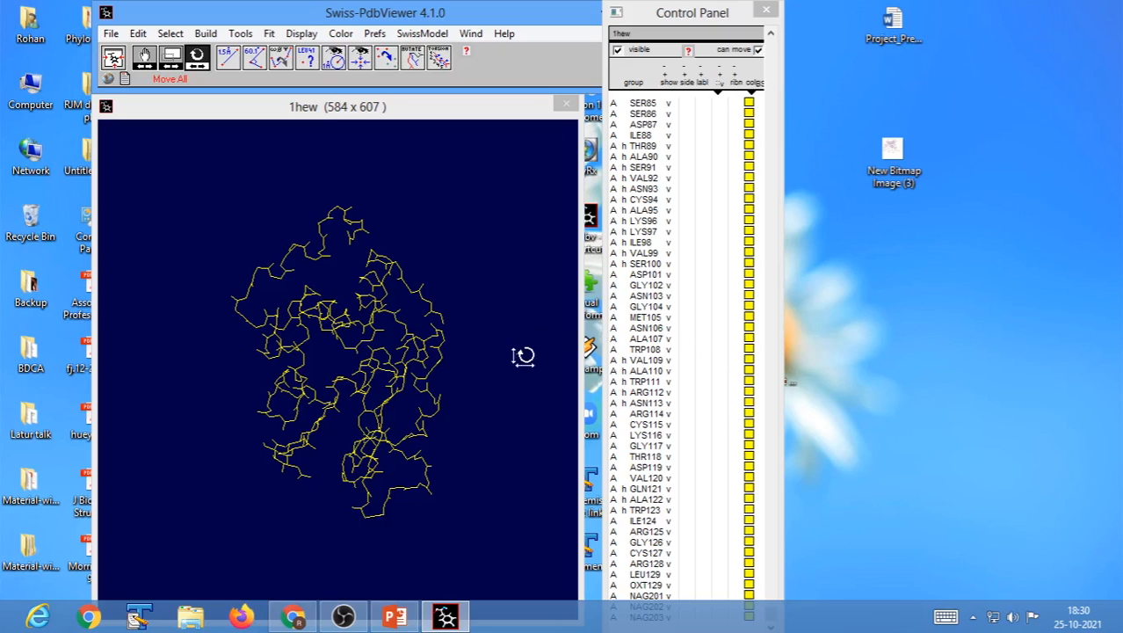
{"action": "left_click_drag", "start_coordinate": [675, 24], "coordinate": [769, 27]}
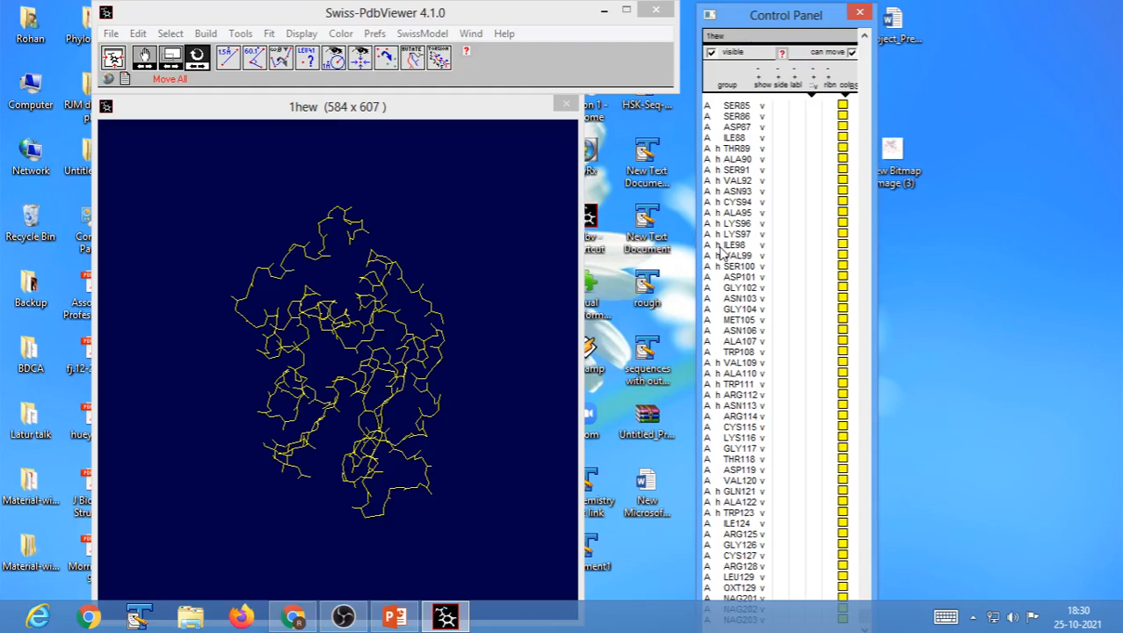
Arrange the Control Panel and the main window side by side so that the molecule and residue list are both unobstructed
{"action": "left_click_drag", "start_coordinate": [804, 17], "coordinate": [697, 18]}
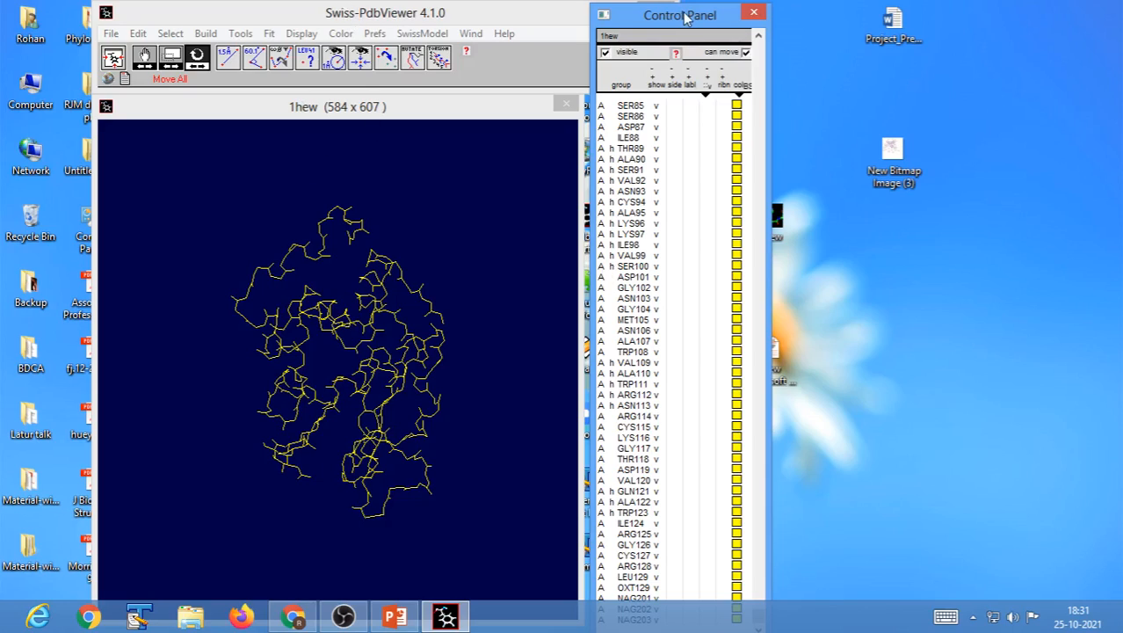
{"action": "left_click_drag", "start_coordinate": [682, 18], "coordinate": [829, 26]}
{"action": "left_click_drag", "start_coordinate": [361, 20], "coordinate": [413, 22]}
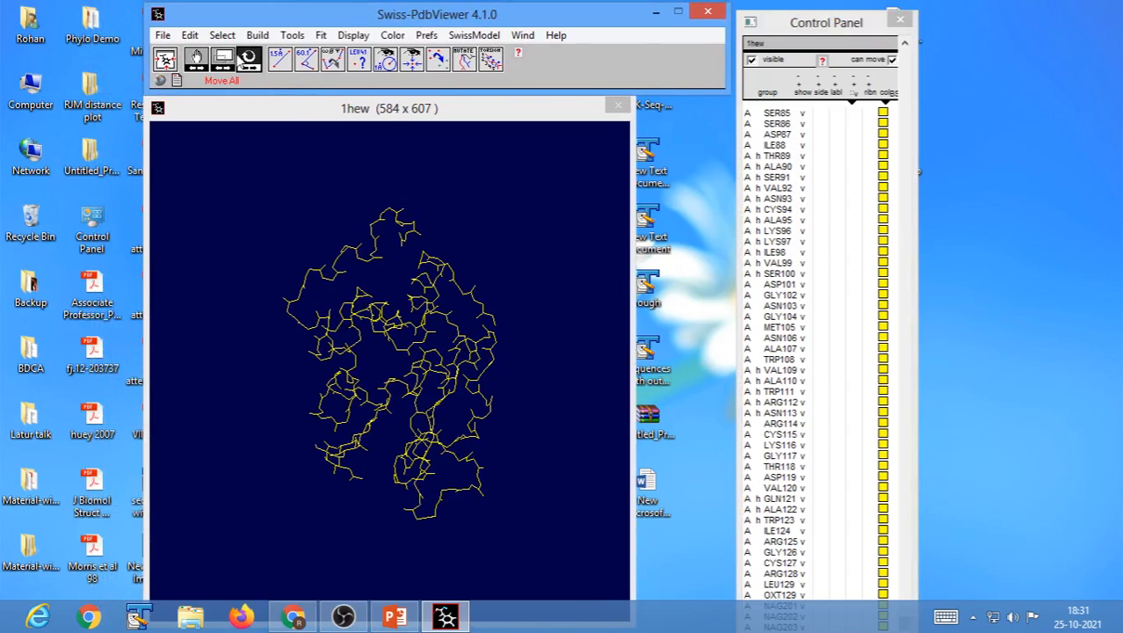
Select all non-polar residues by group property and display side chains only for them
{"action": "left_click", "coordinate": [221, 35]}
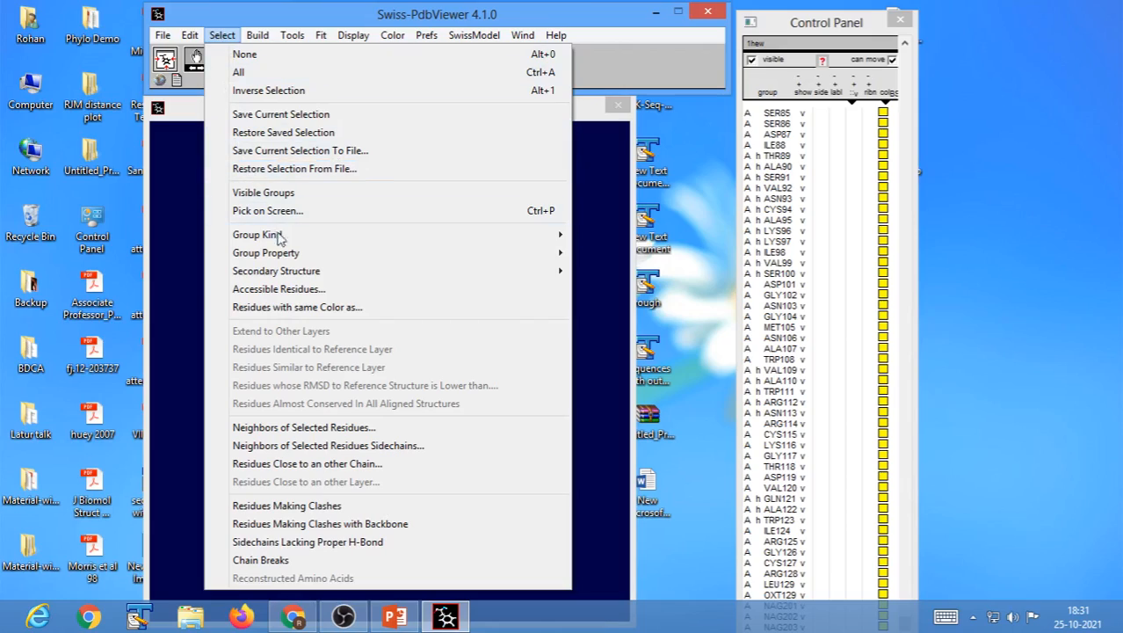
{"action": "mouse_move", "coordinate": [290, 272]}
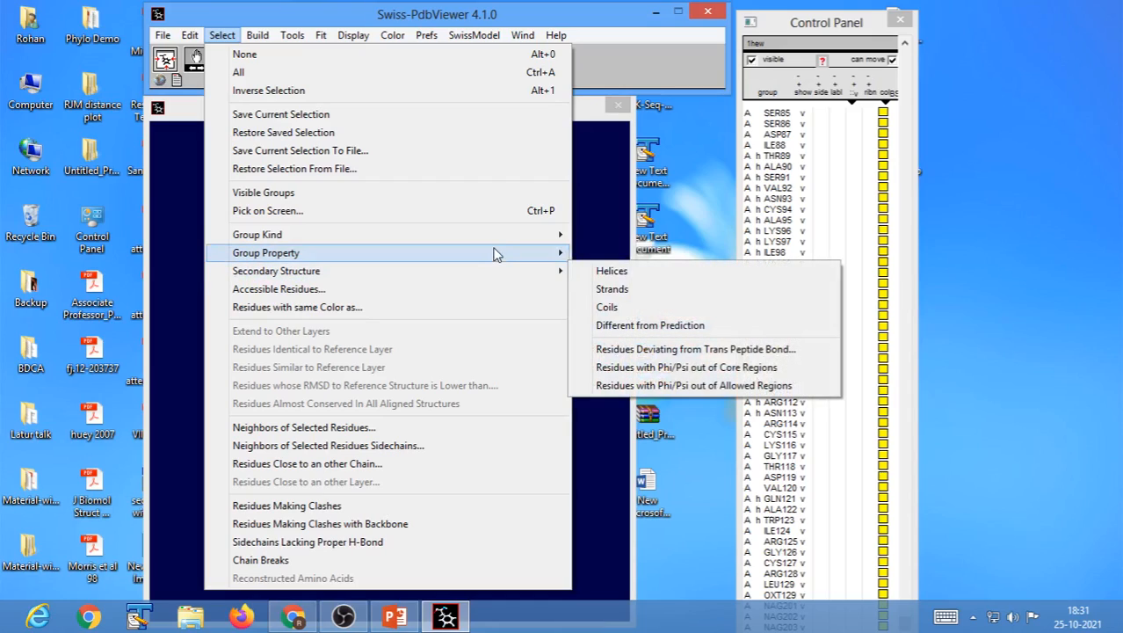
{"action": "mouse_move", "coordinate": [496, 255]}
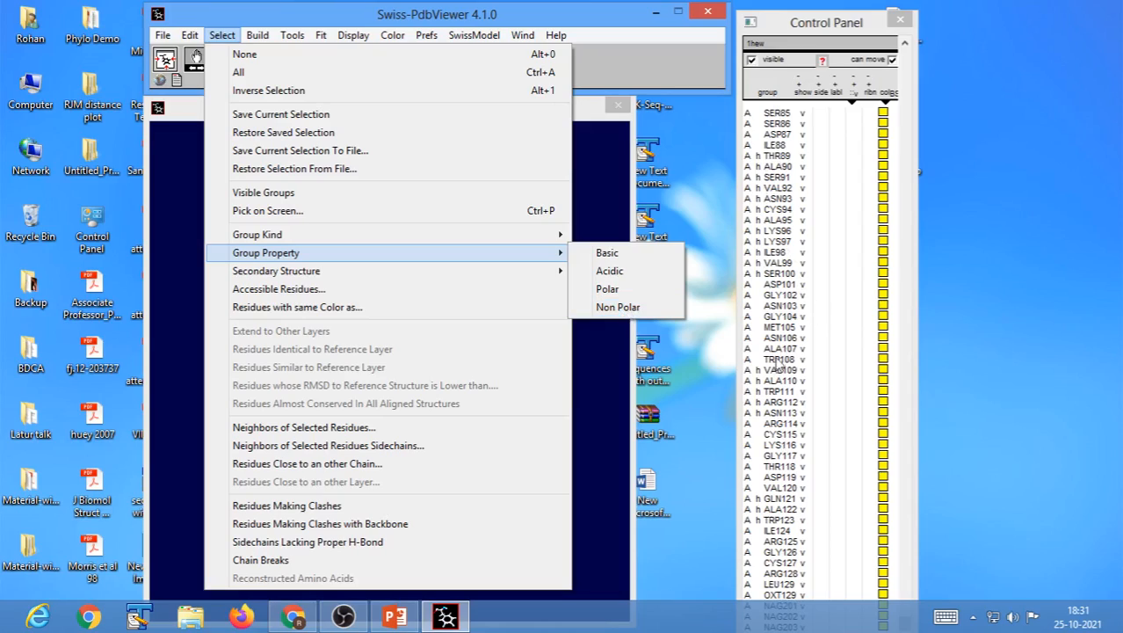
{"action": "left_click", "coordinate": [615, 308]}
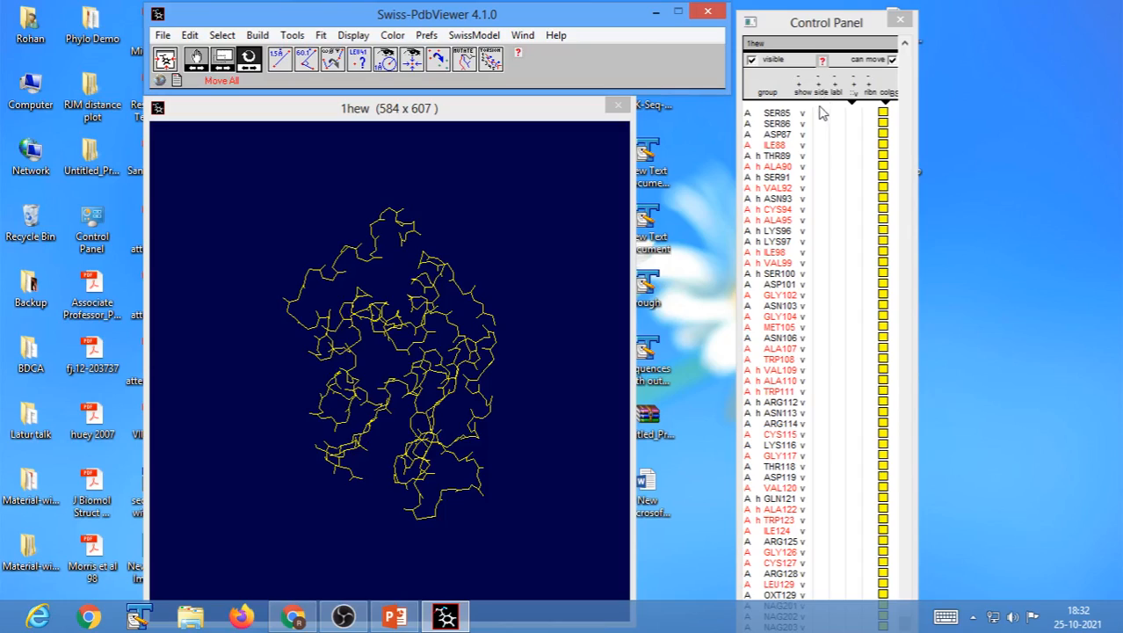
{"action": "left_click", "coordinate": [820, 95]}
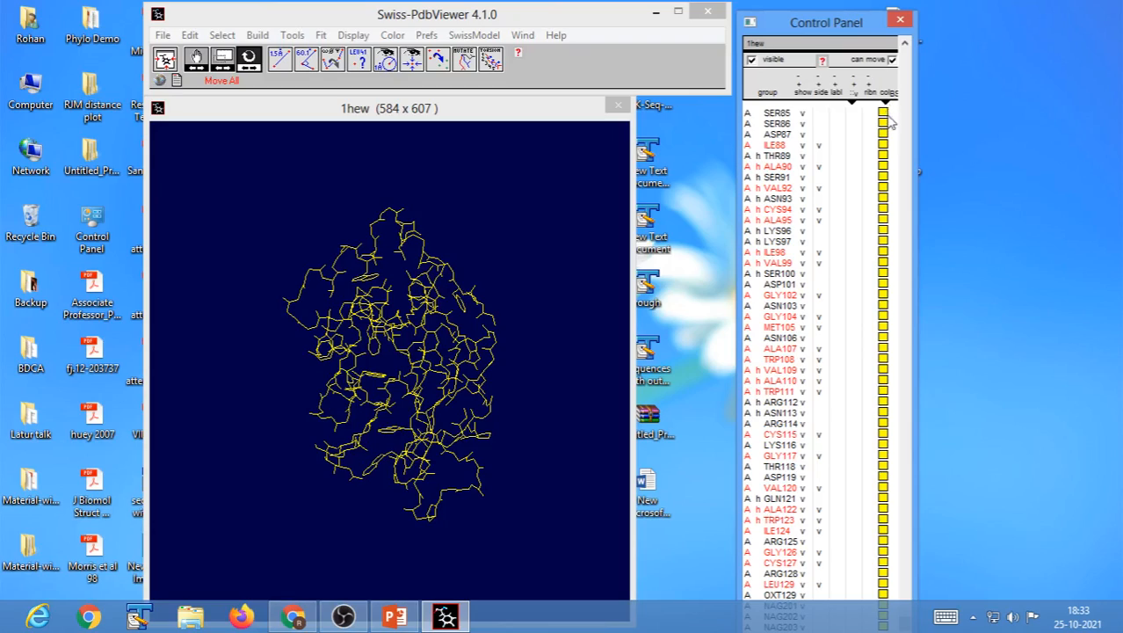
Restrict coloring to side chains, color them by residue type, and rotate the molecule to inspect the non-polar side chains
{"action": "left_click", "coordinate": [888, 105]}
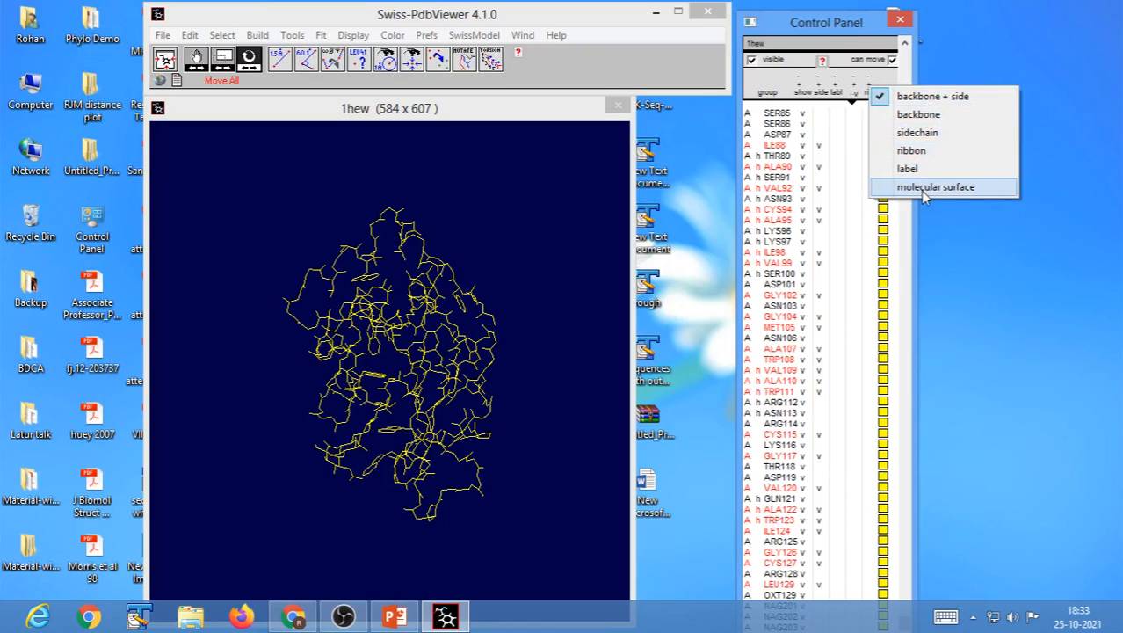
{"action": "left_click", "coordinate": [914, 134]}
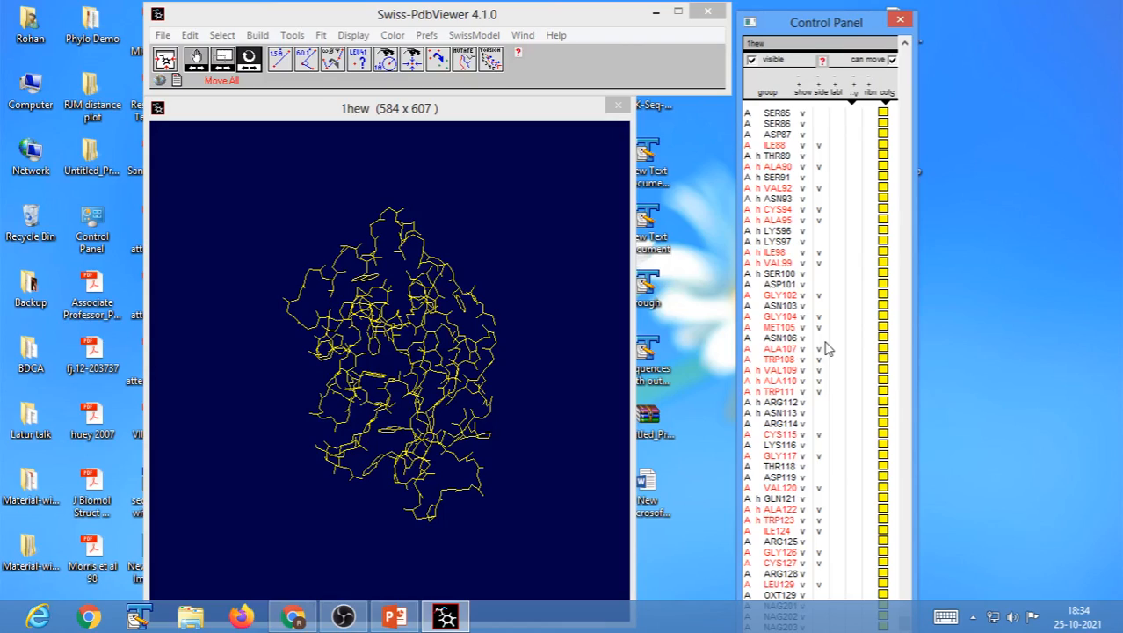
{"action": "left_click", "coordinate": [392, 37]}
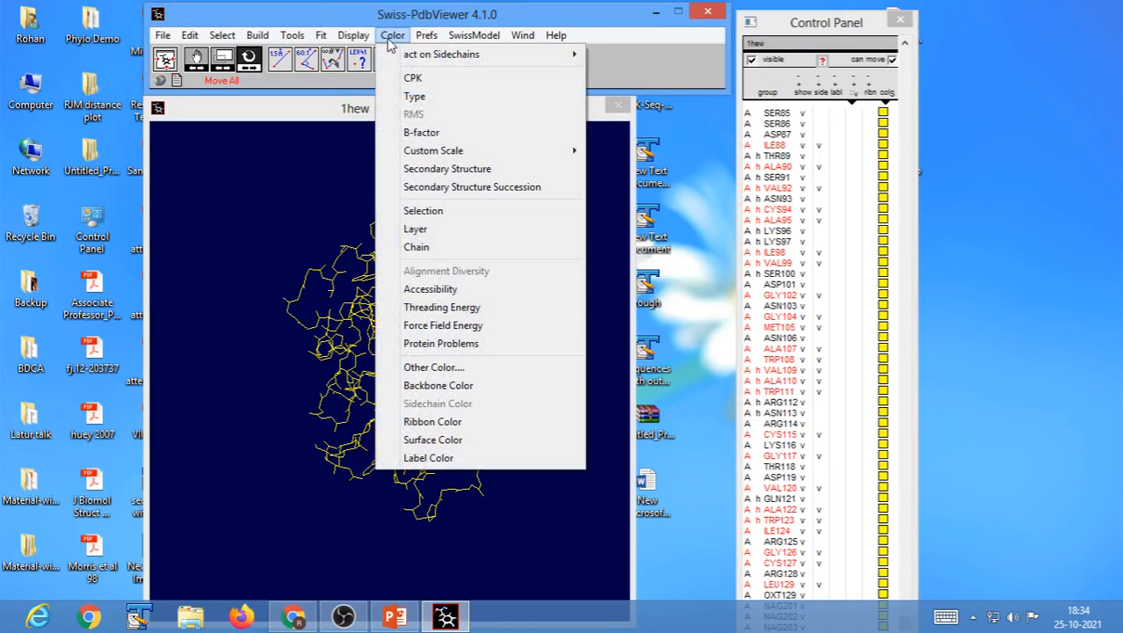
{"action": "left_click", "coordinate": [413, 97]}
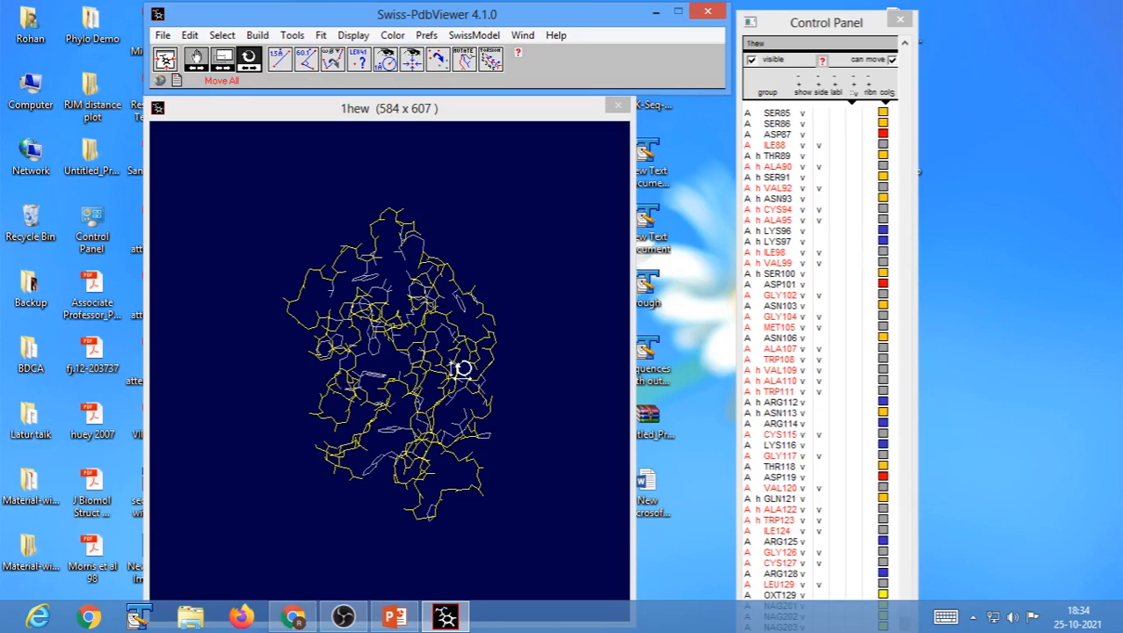
{"action": "left_click", "coordinate": [391, 37]}
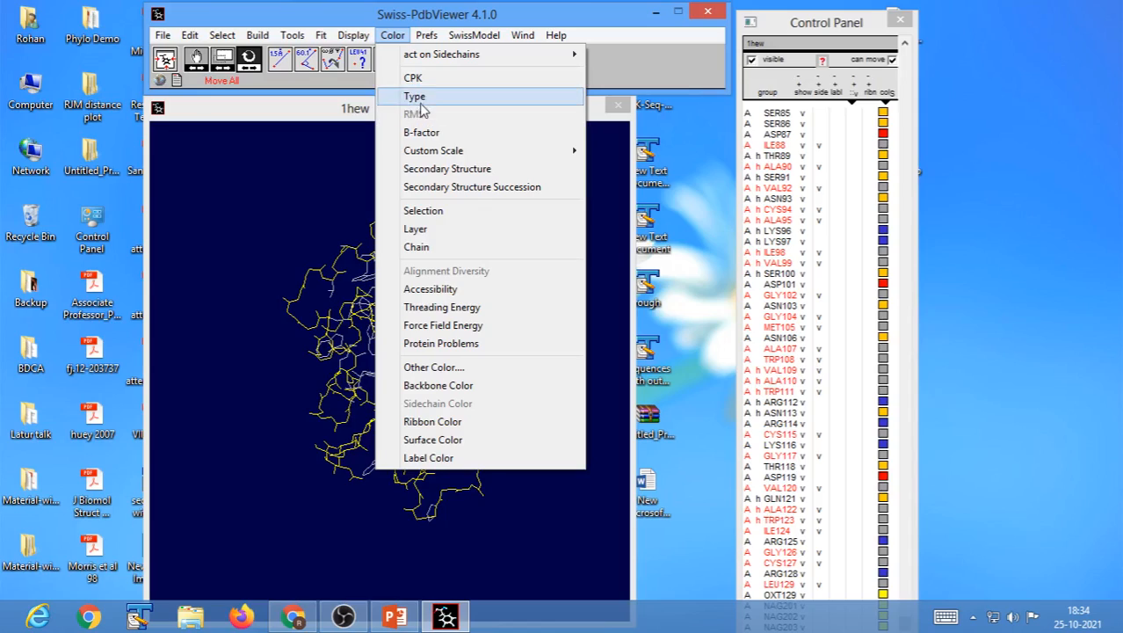
{"action": "left_click", "coordinate": [561, 18]}
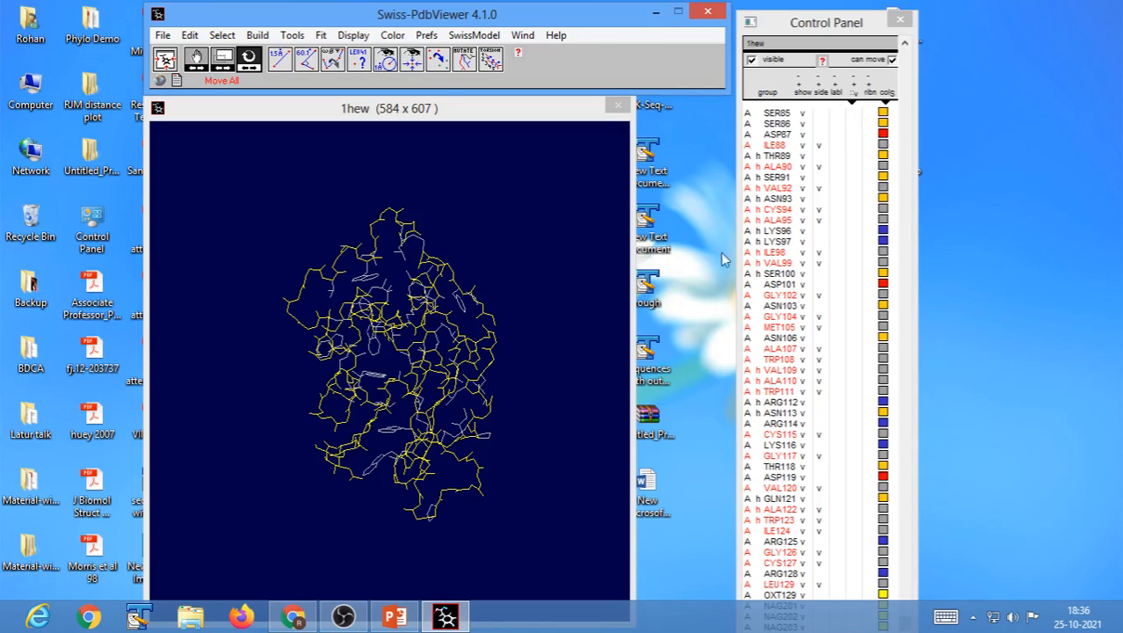
{"action": "left_click_drag", "start_coordinate": [532, 434], "coordinate": [483, 455]}
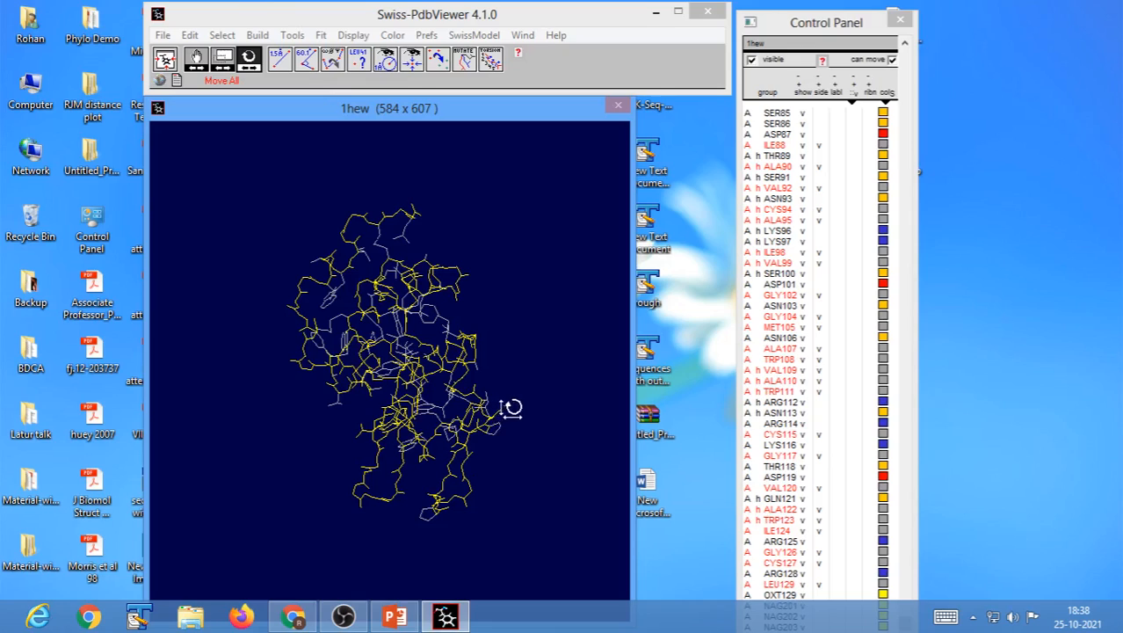
{"action": "left_click_drag", "start_coordinate": [509, 404], "coordinate": [427, 401]}
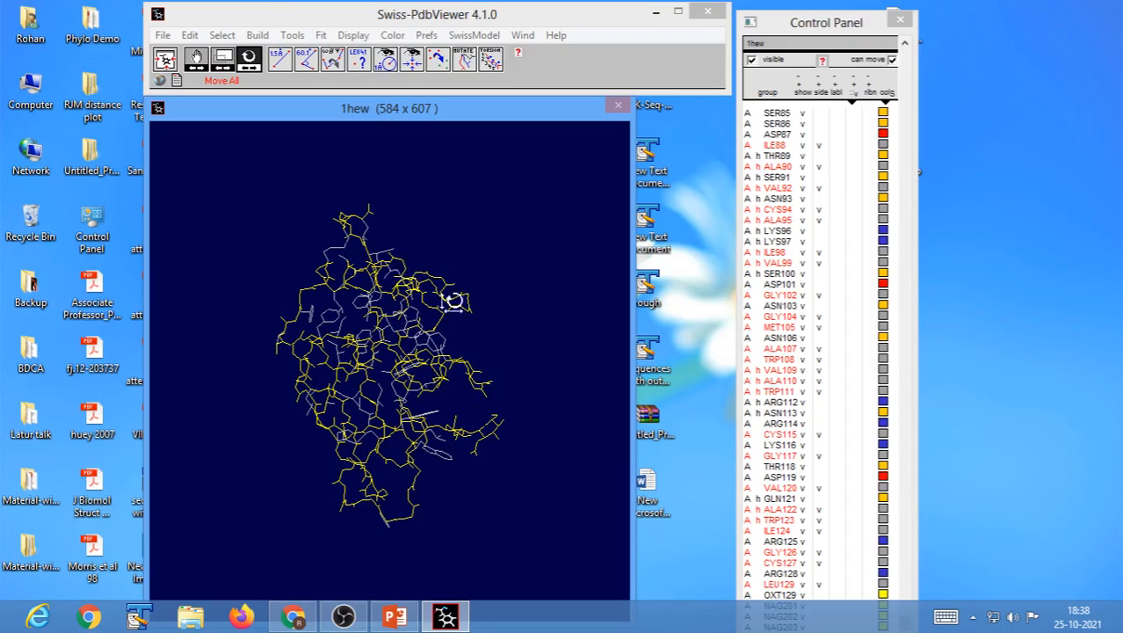
{"action": "left_click_drag", "start_coordinate": [417, 404], "coordinate": [446, 409]}
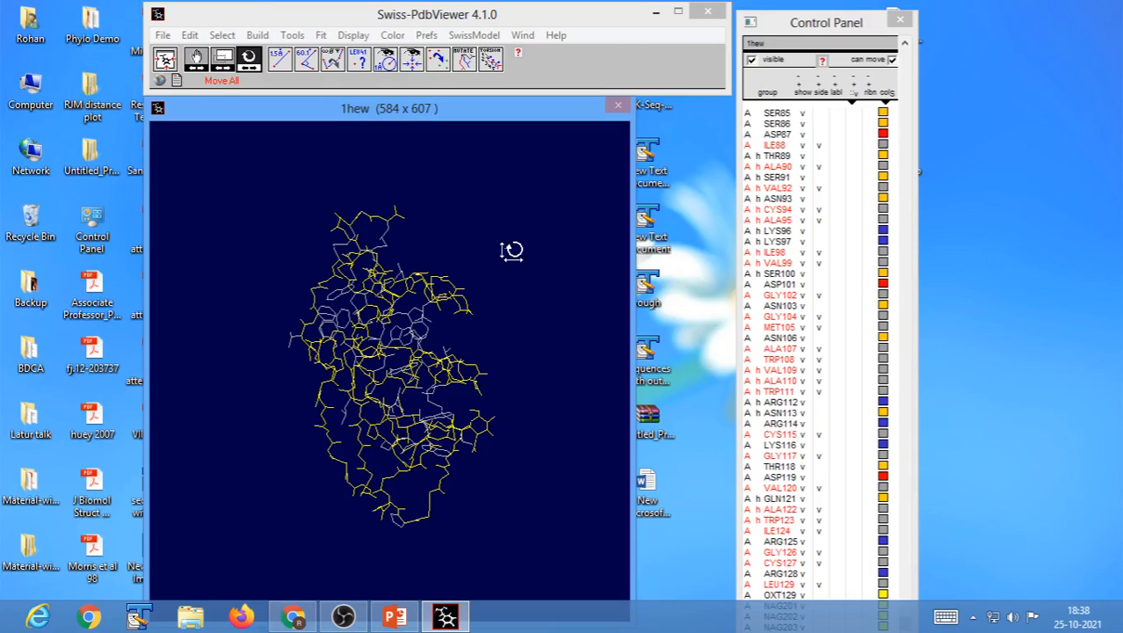
Select only the acidic residues of 1hew by group property
{"action": "left_click", "coordinate": [220, 36]}
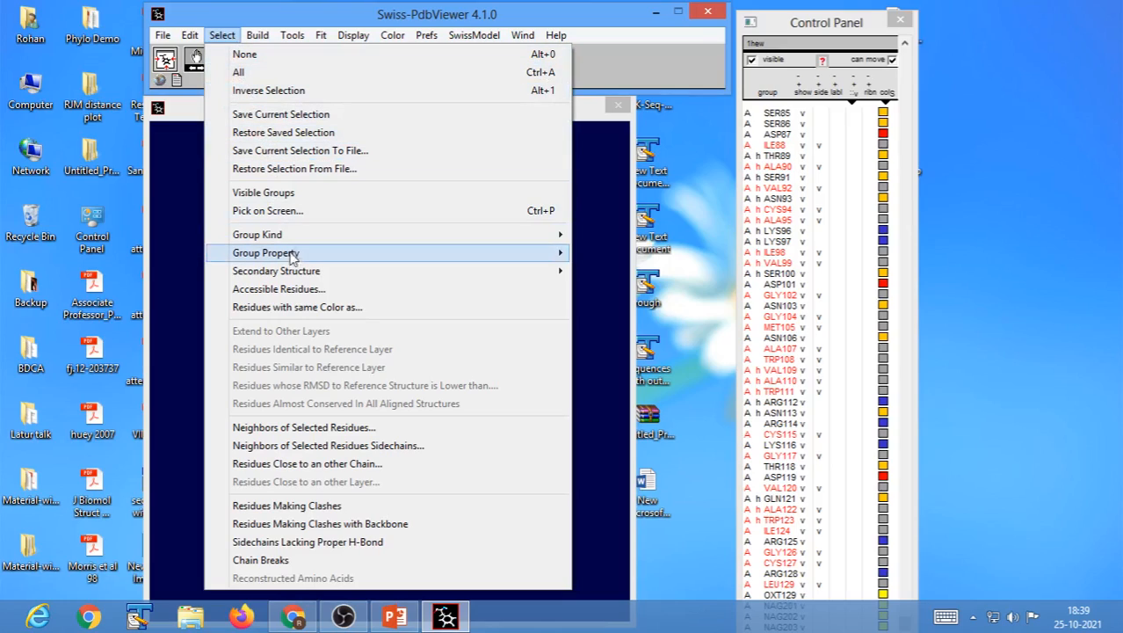
{"action": "mouse_move", "coordinate": [295, 259]}
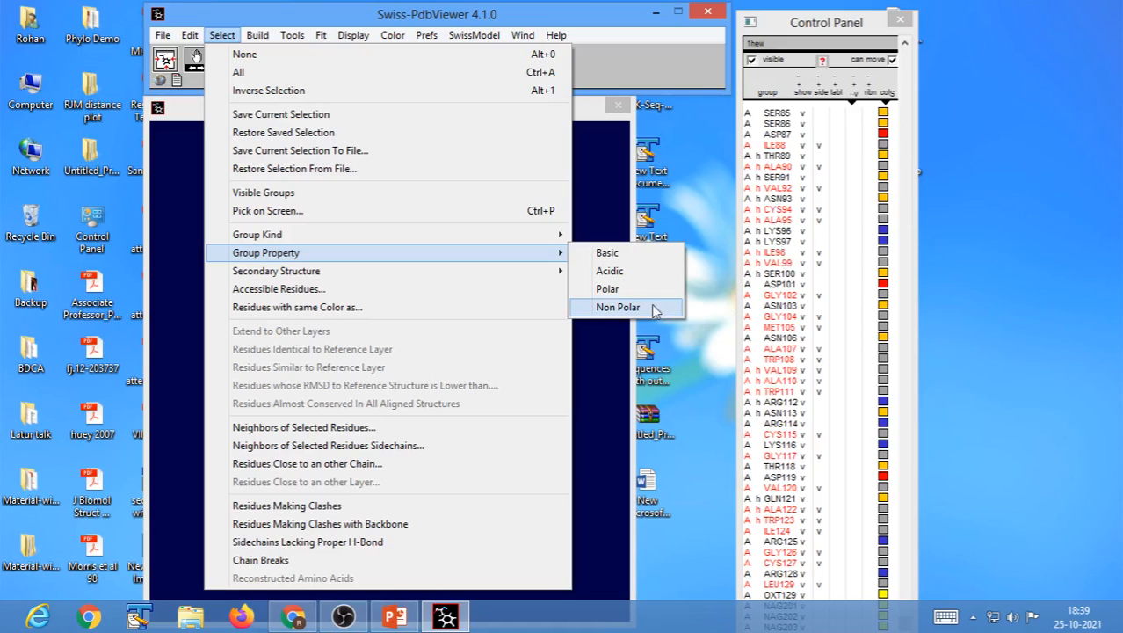
{"action": "left_click", "coordinate": [611, 274]}
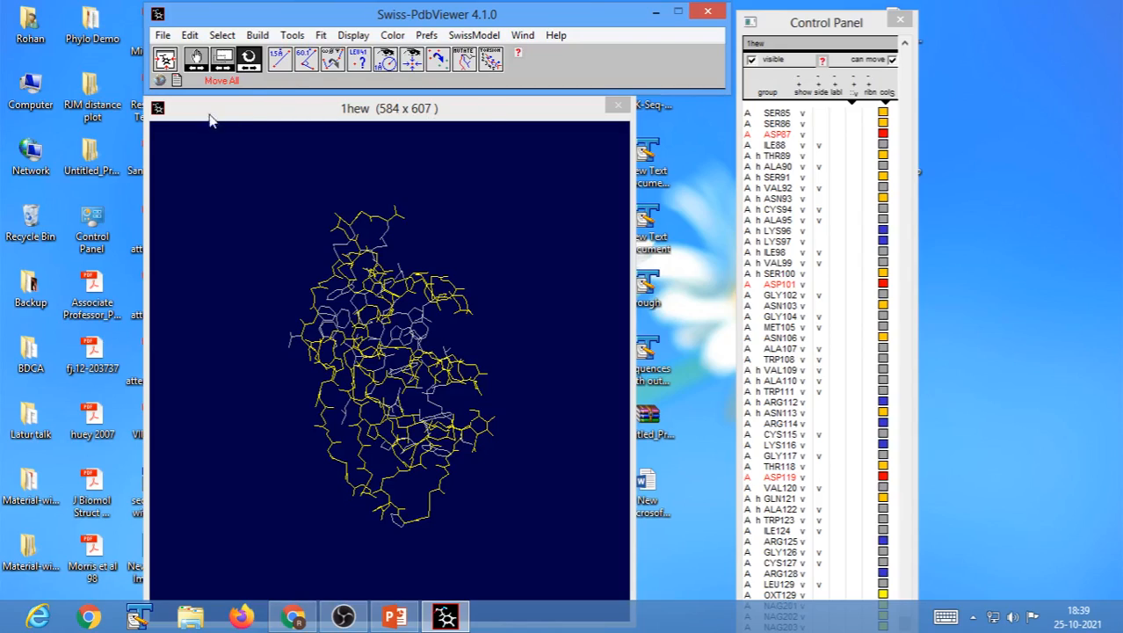
{"action": "left_click", "coordinate": [223, 35]}
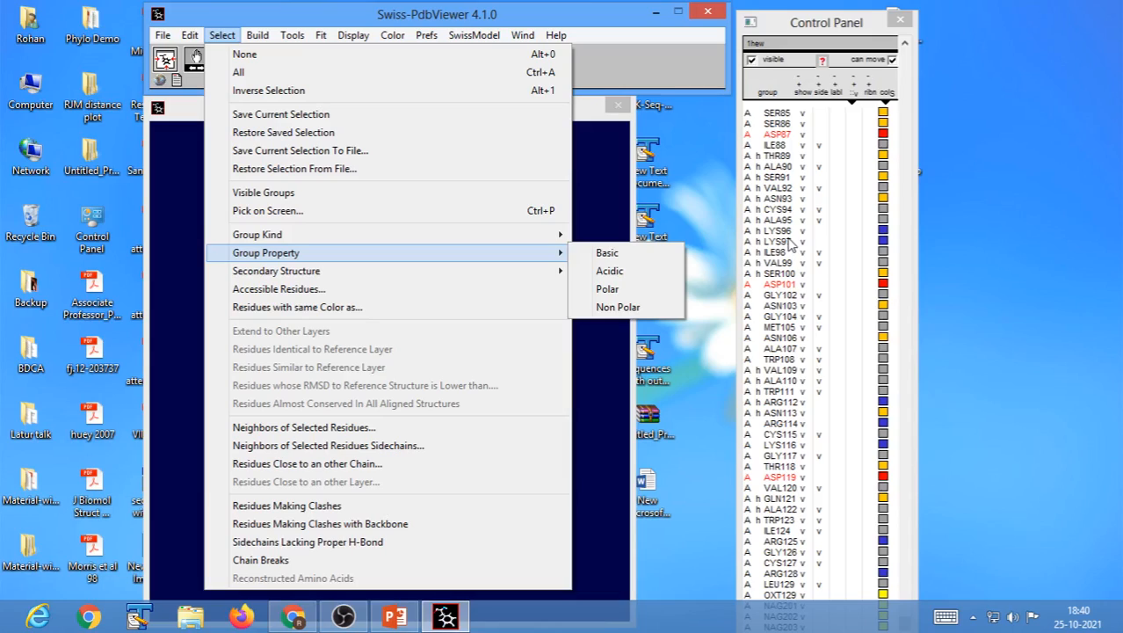
{"action": "left_click", "coordinate": [599, 28]}
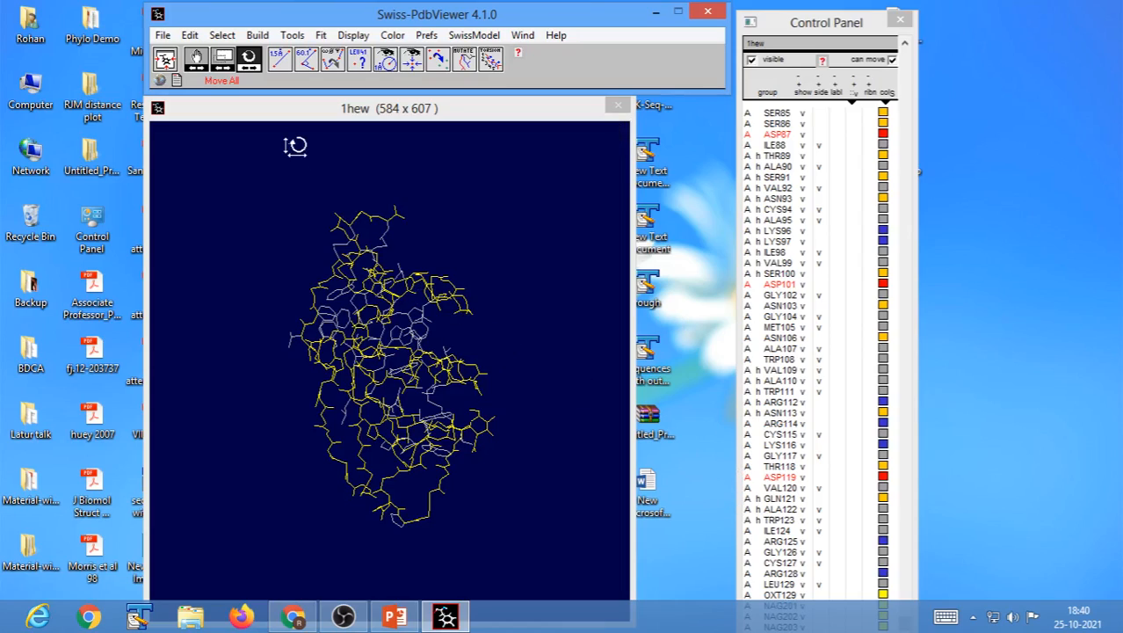
Add the basic residues to the acidic selection and display side chains only for these charged residues
{"action": "left_click", "coordinate": [223, 36]}
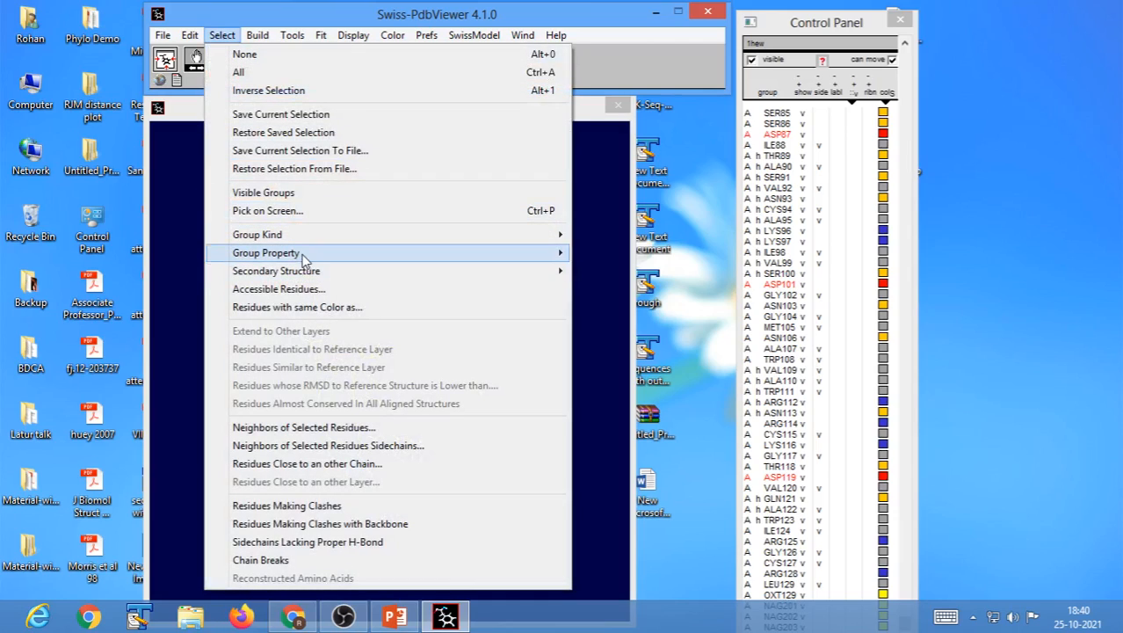
{"action": "mouse_move", "coordinate": [304, 255]}
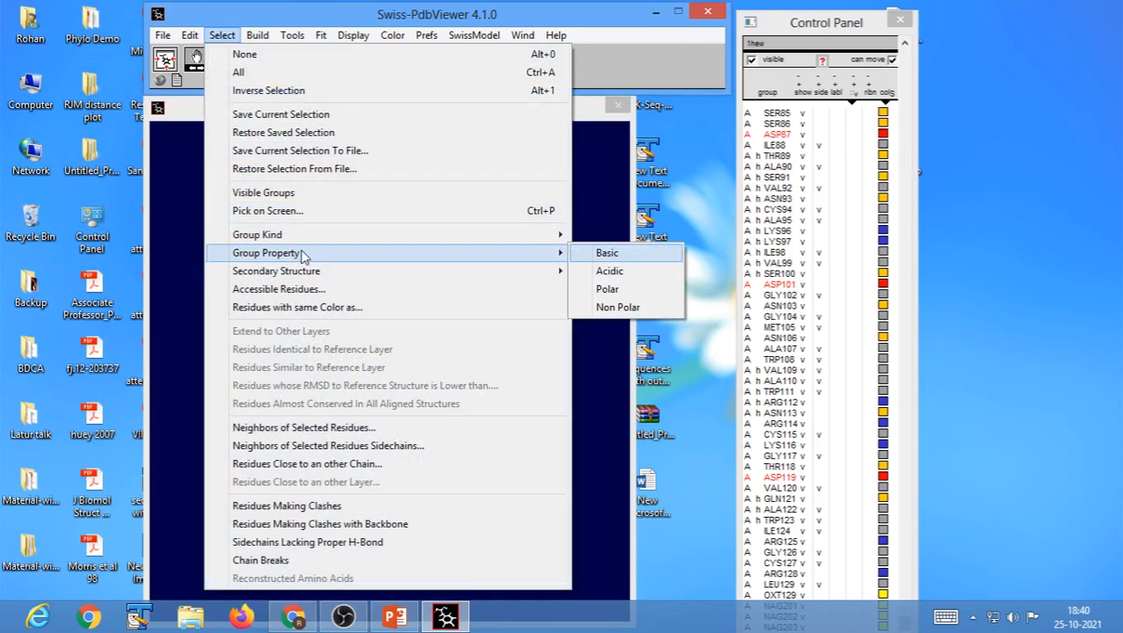
{"action": "left_click", "coordinate": [608, 254]}
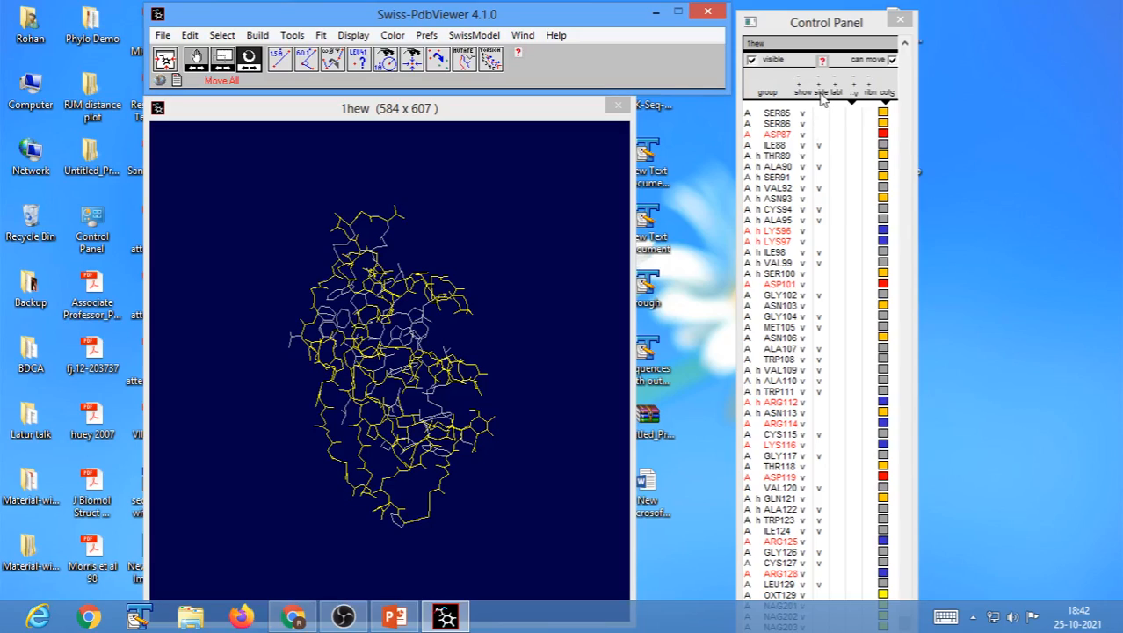
{"action": "left_click", "coordinate": [822, 99]}
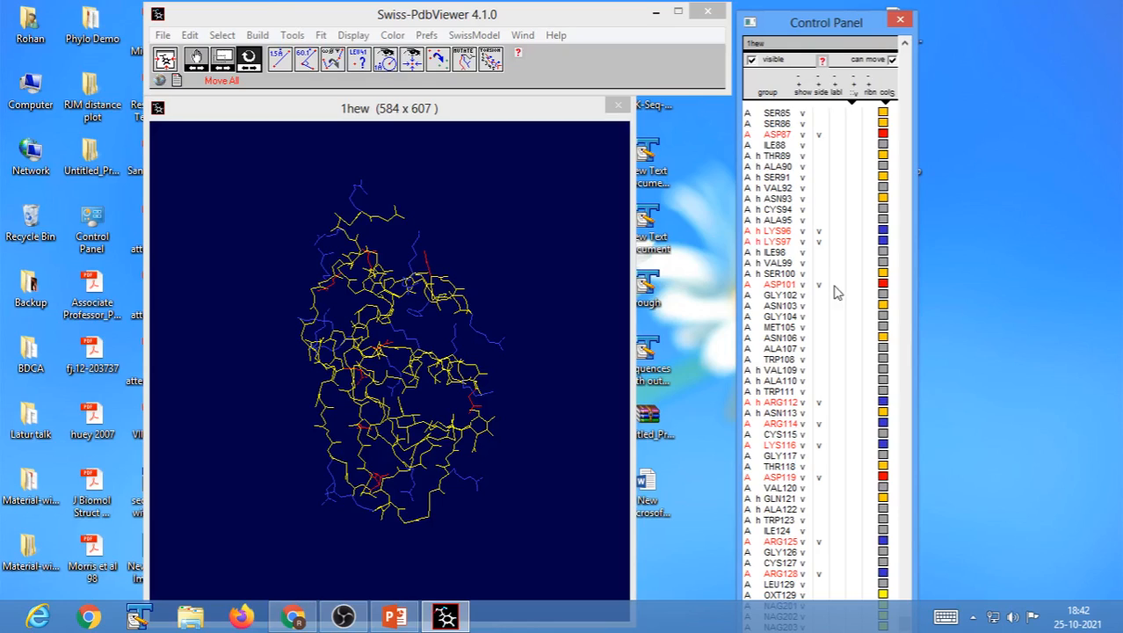
Rotate the molecule through several angles to examine where the acidic and basic side chains lie
{"action": "mouse_move", "coordinate": [536, 461]}
{"action": "left_mouse_down"}
{"action": "mouse_move", "coordinate": [506, 464]}
{"action": "mouse_move", "coordinate": [521, 467]}
{"action": "left_mouse_up"}
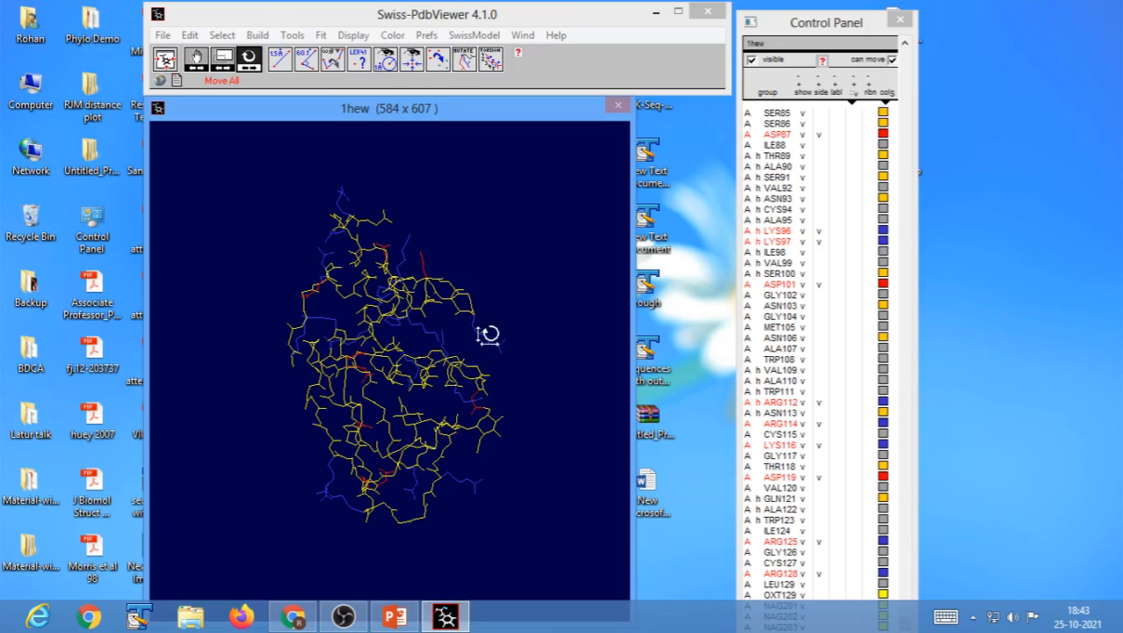
{"action": "left_click_drag", "start_coordinate": [510, 436], "coordinate": [422, 409]}
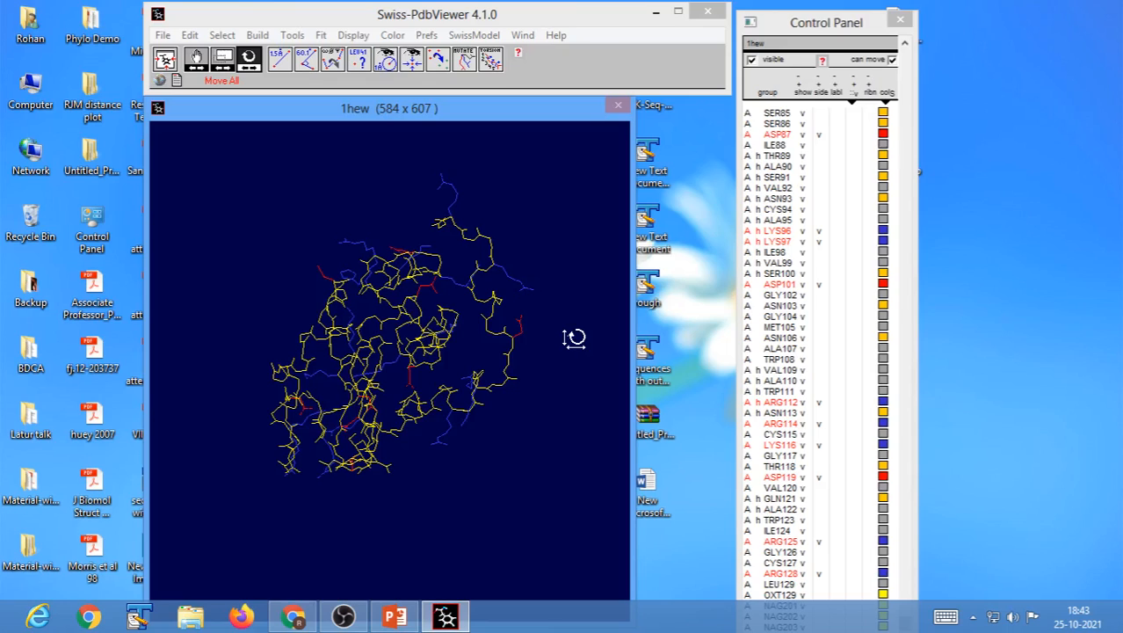
{"action": "left_click_drag", "start_coordinate": [535, 435], "coordinate": [307, 491]}
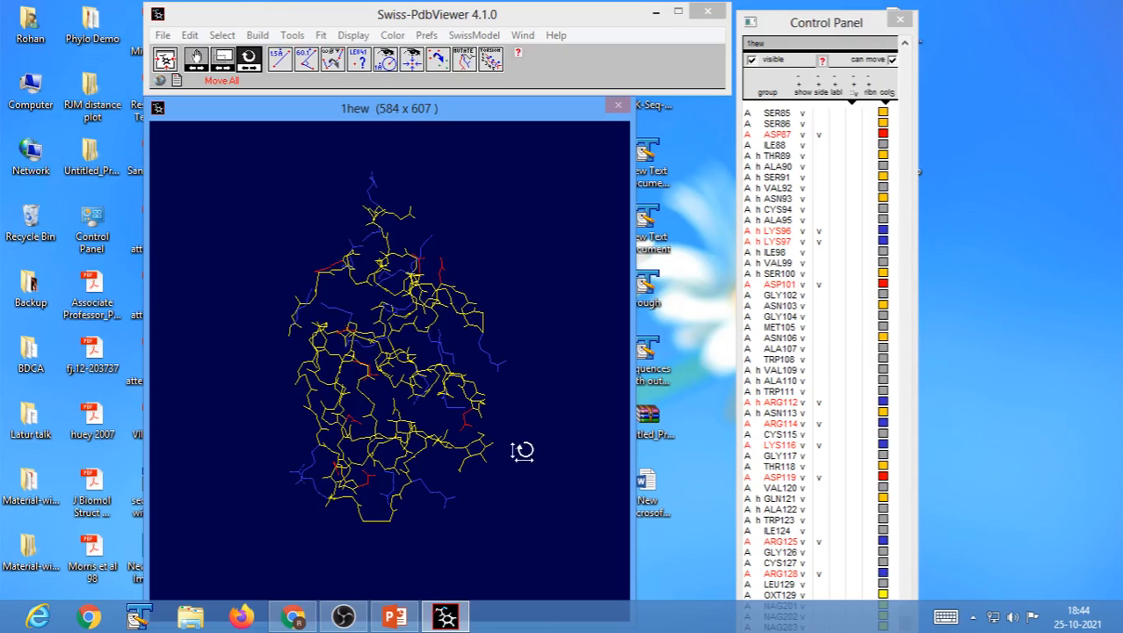
{"action": "left_click_drag", "start_coordinate": [521, 451], "coordinate": [418, 430]}
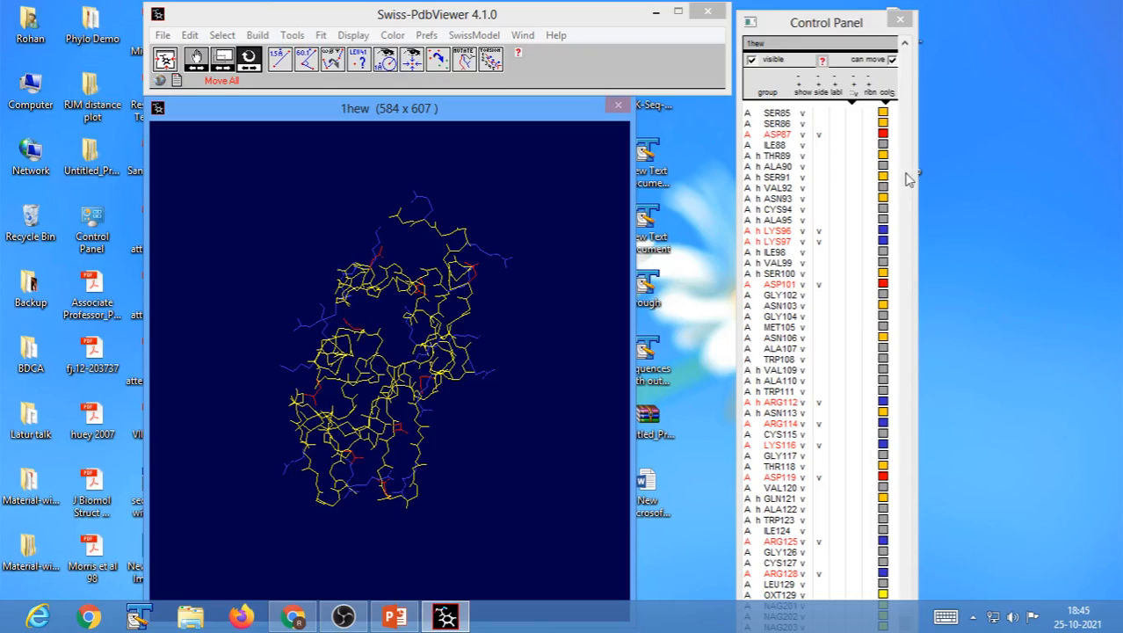
Select all residues of chain A, display their side chains and rotate the molecule to view the complete structure
{"action": "left_click", "coordinate": [748, 134]}
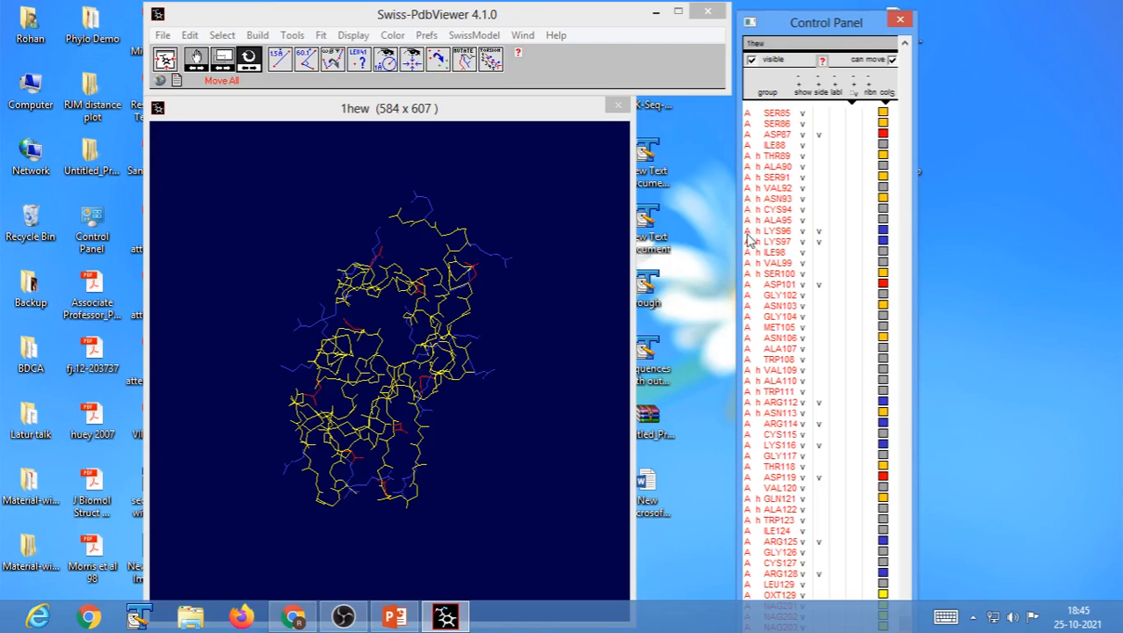
{"action": "left_click", "coordinate": [824, 98]}
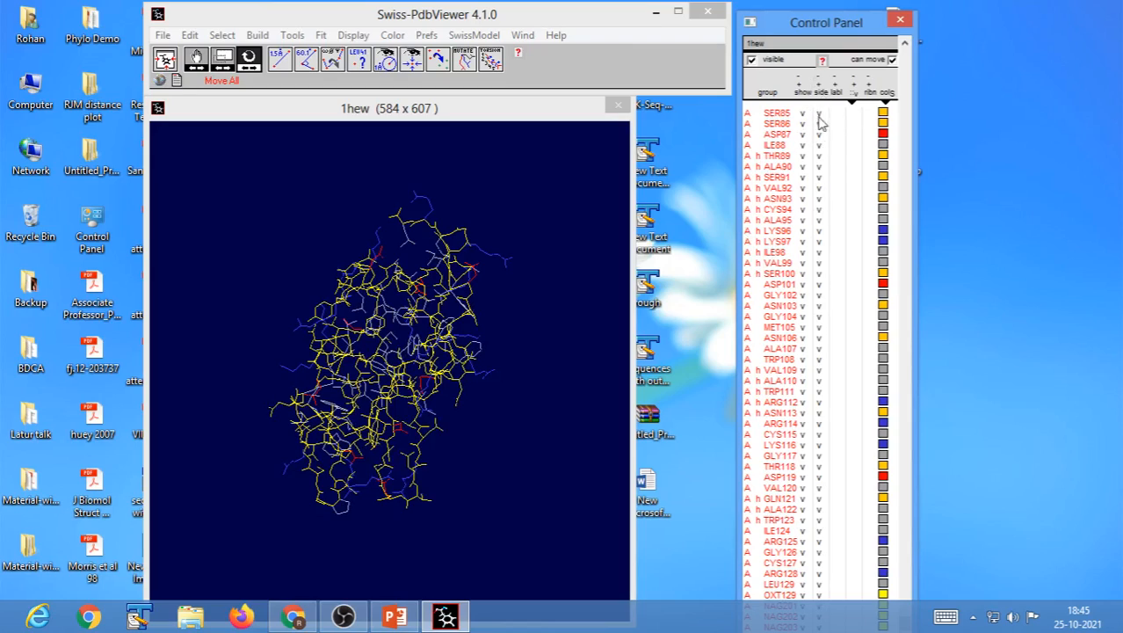
{"action": "left_click", "coordinate": [454, 408]}
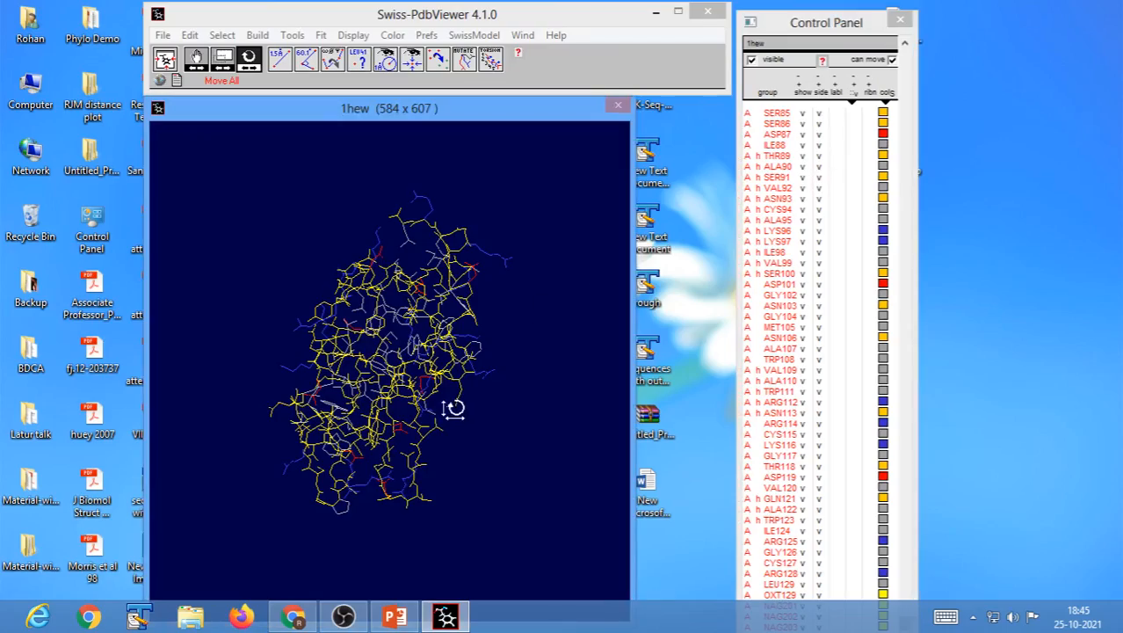
{"action": "left_click_drag", "start_coordinate": [454, 407], "coordinate": [322, 443]}
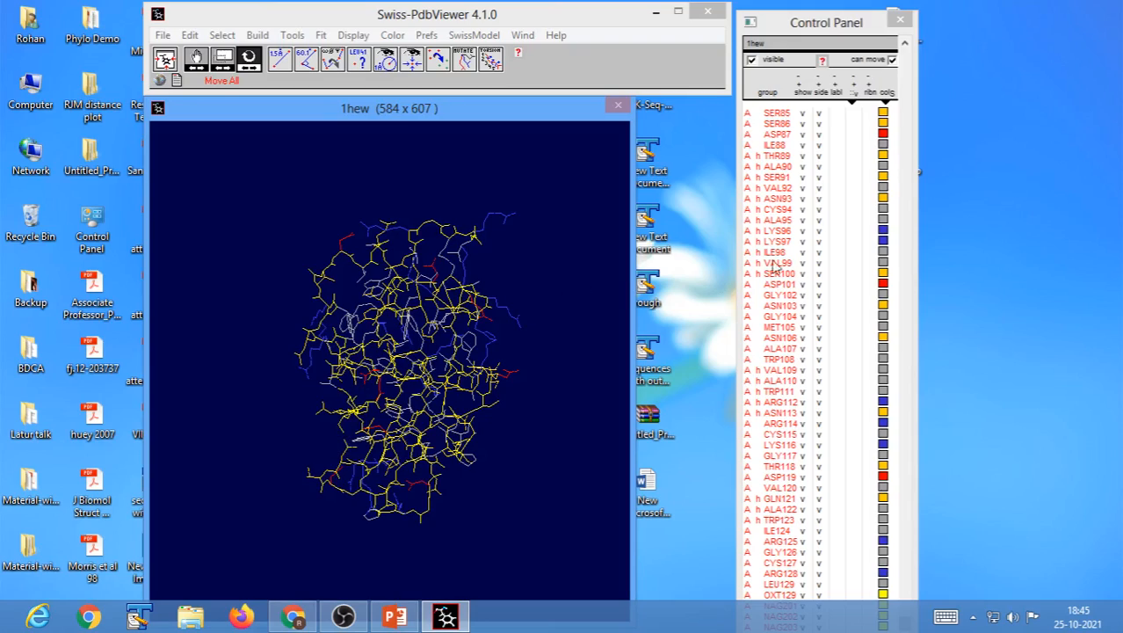
Set the coloring to act on backbone and side chains, and color the 1hew structure by accessibility
{"action": "left_click", "coordinate": [887, 106]}
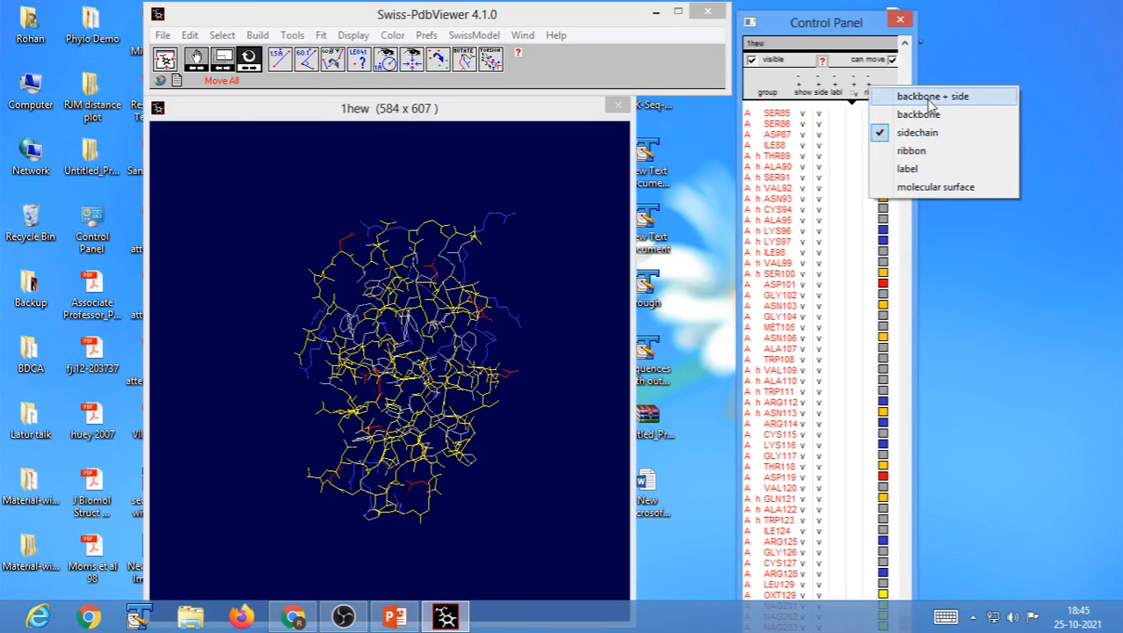
{"action": "left_click", "coordinate": [935, 197]}
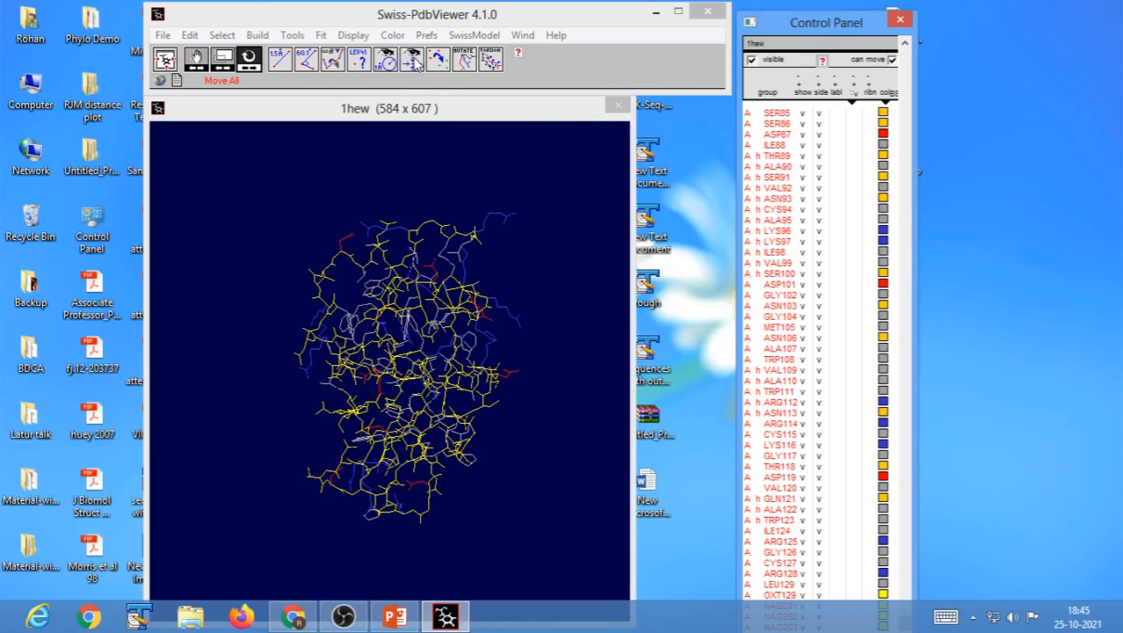
{"action": "left_click", "coordinate": [392, 35]}
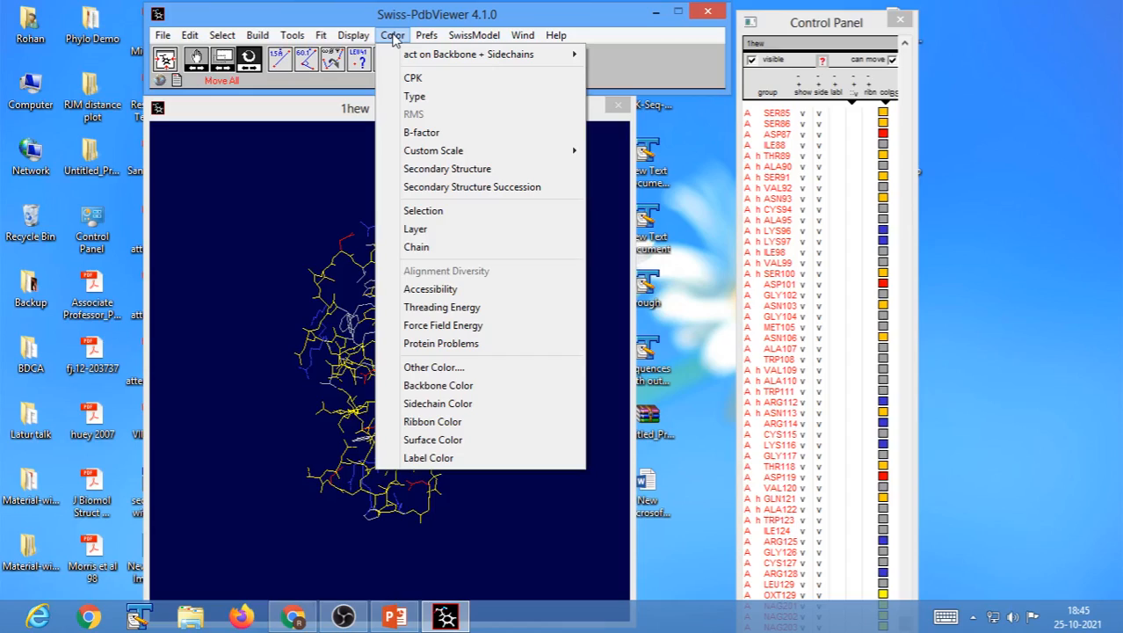
{"action": "left_click", "coordinate": [436, 295]}
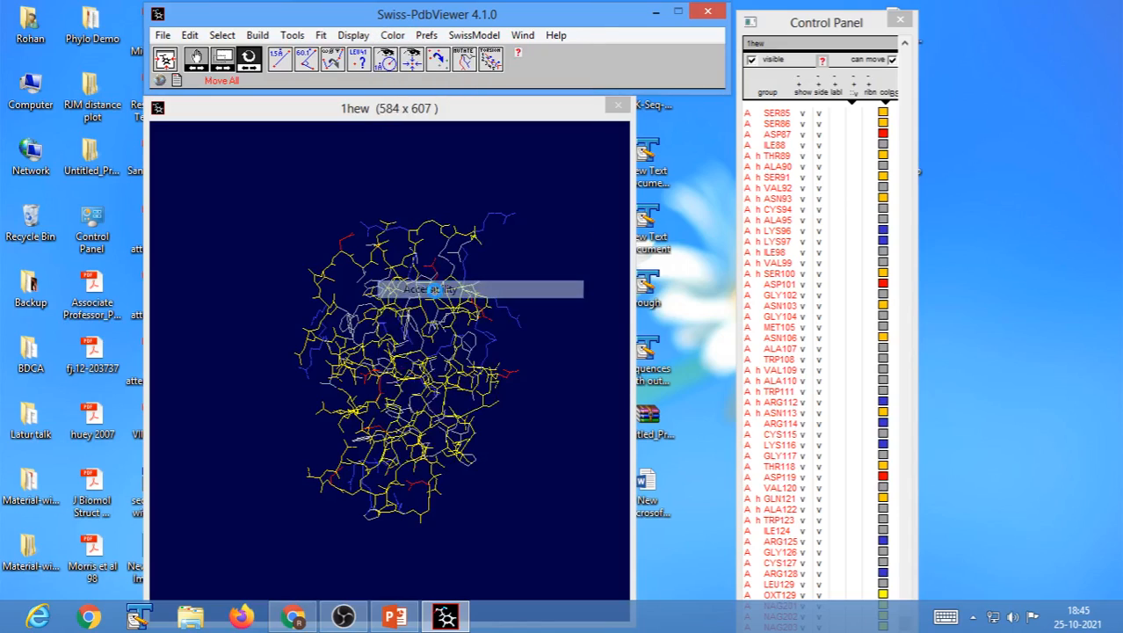
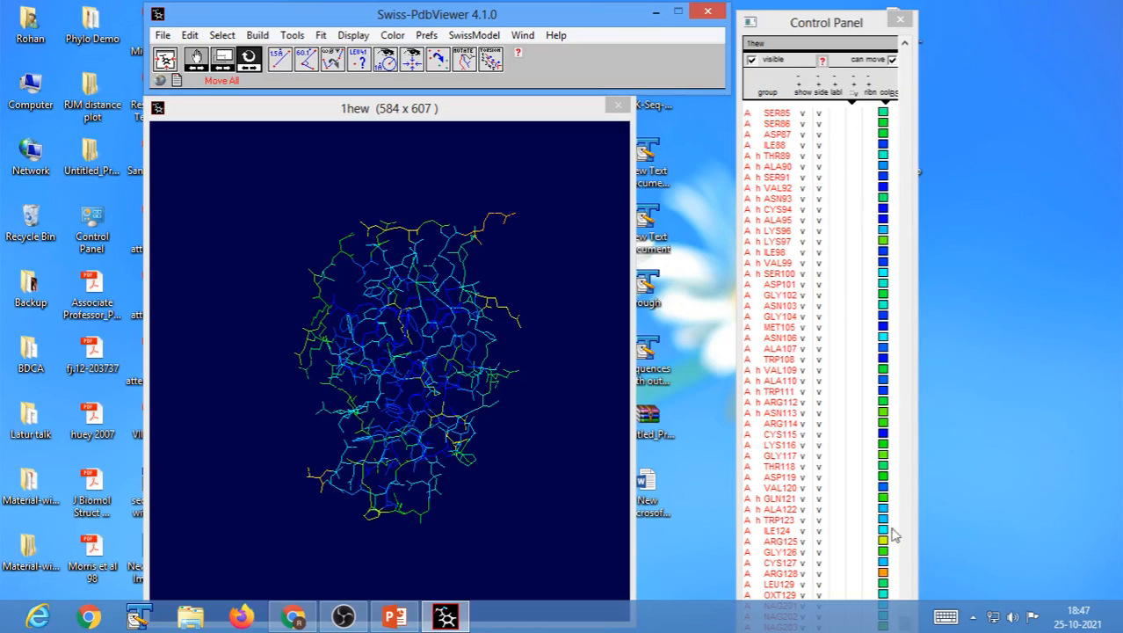
Move and resize the Control Panel so the end of the residue list, down to NAG203, fits on screen
{"action": "left_click_drag", "start_coordinate": [813, 26], "coordinate": [743, 16]}
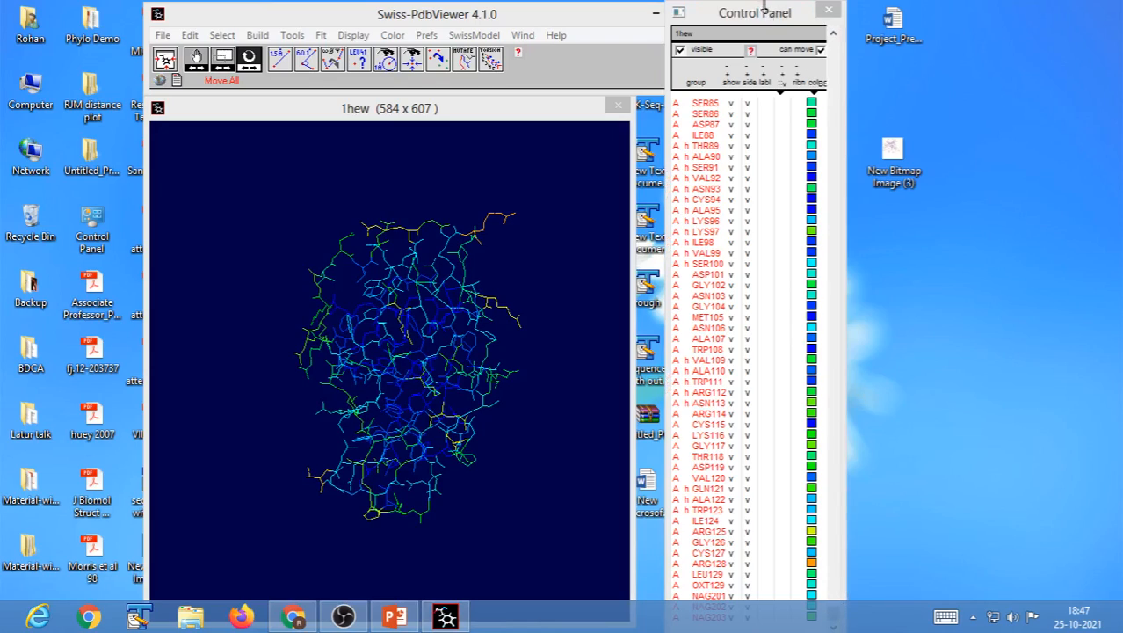
{"action": "left_click_drag", "start_coordinate": [766, 15], "coordinate": [767, 39]}
{"action": "left_click_drag", "start_coordinate": [835, 398], "coordinate": [838, 470]}
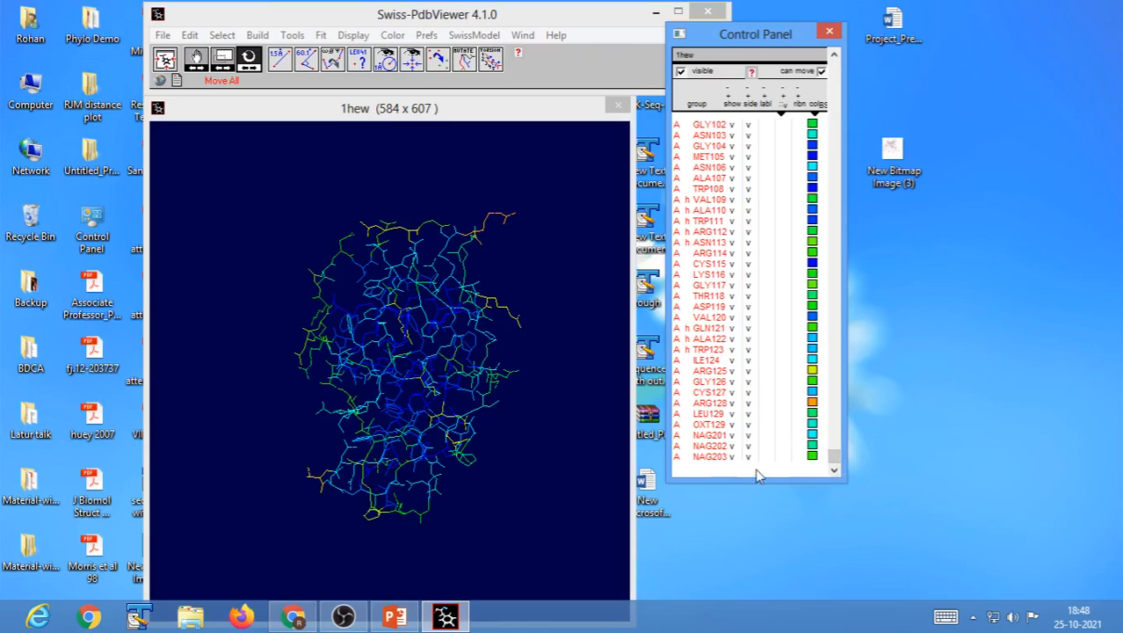
{"action": "left_click_drag", "start_coordinate": [812, 481], "coordinate": [806, 559]}
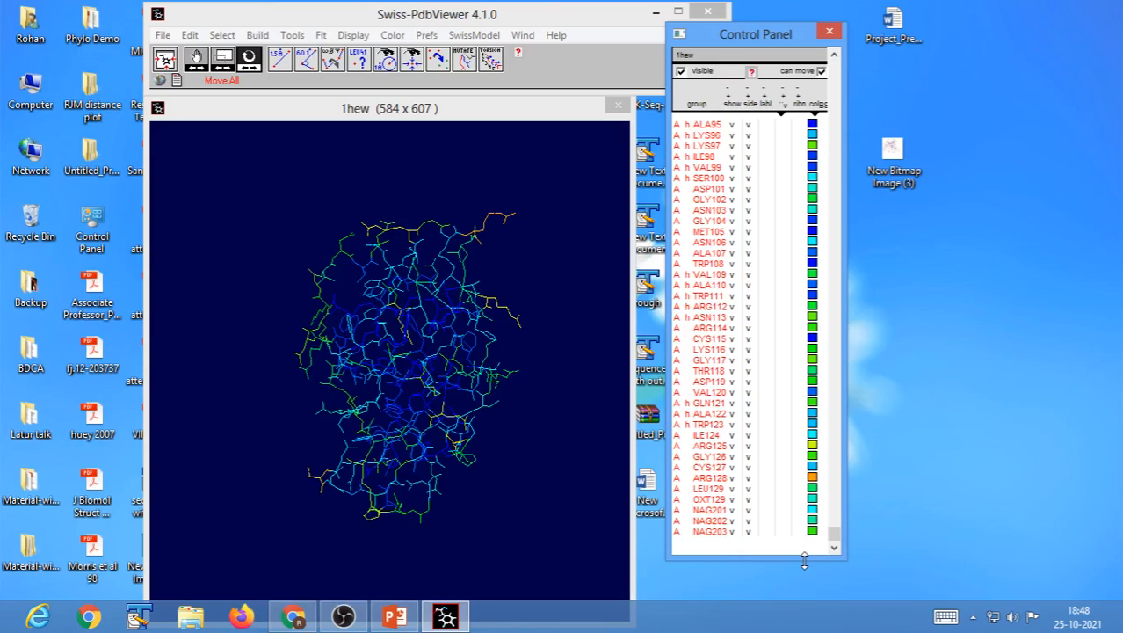
Select NAG201 to NAG203, render the structure in solid 3D and show the VDW surface of these three groups
{"action": "left_click_drag", "start_coordinate": [708, 510], "coordinate": [703, 534]}
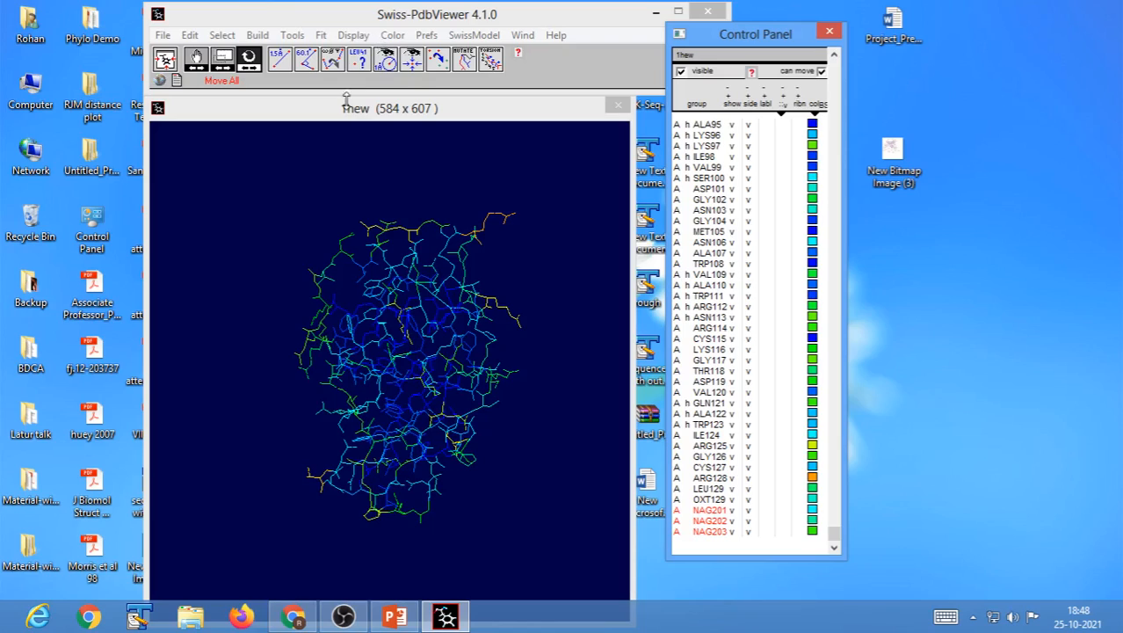
{"action": "left_click", "coordinate": [352, 36]}
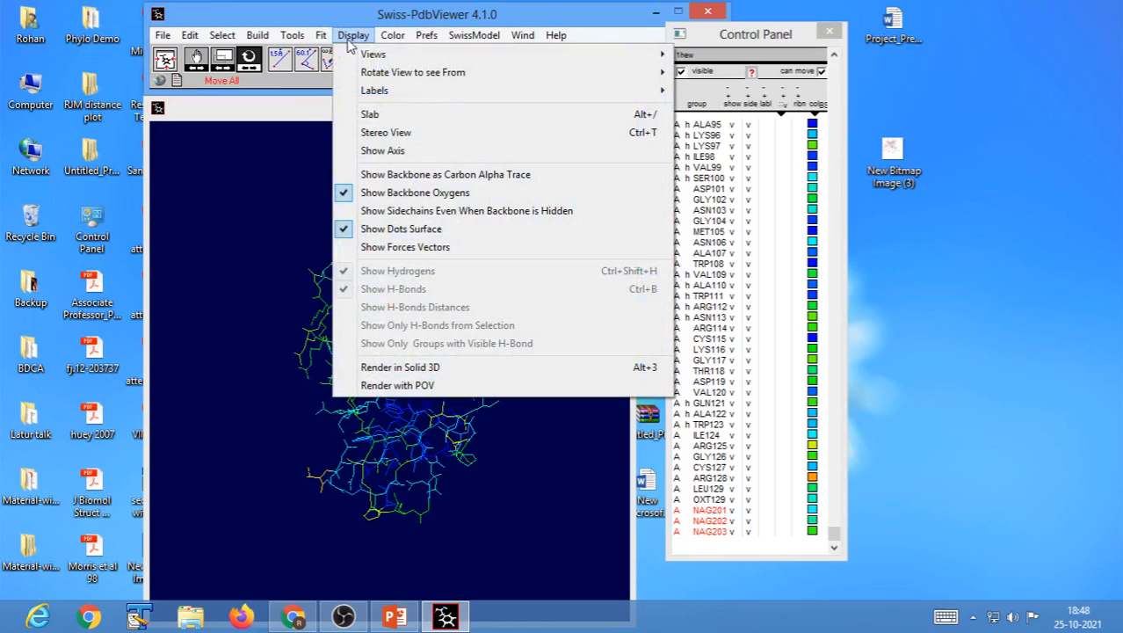
{"action": "left_click", "coordinate": [400, 366]}
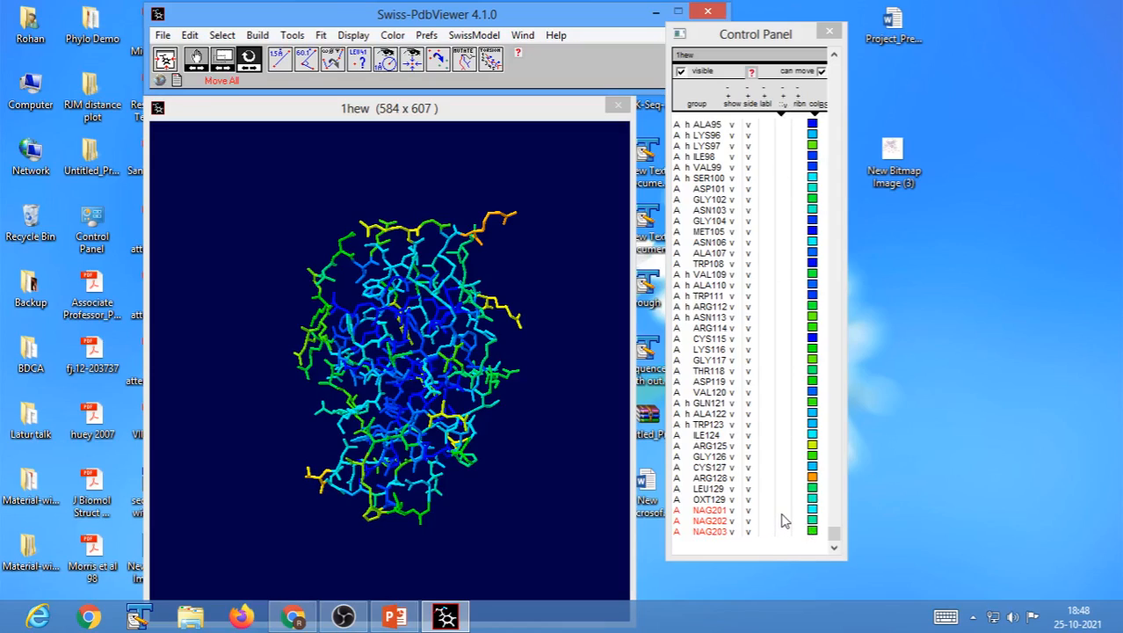
{"action": "left_click_drag", "start_coordinate": [781, 510], "coordinate": [785, 534]}
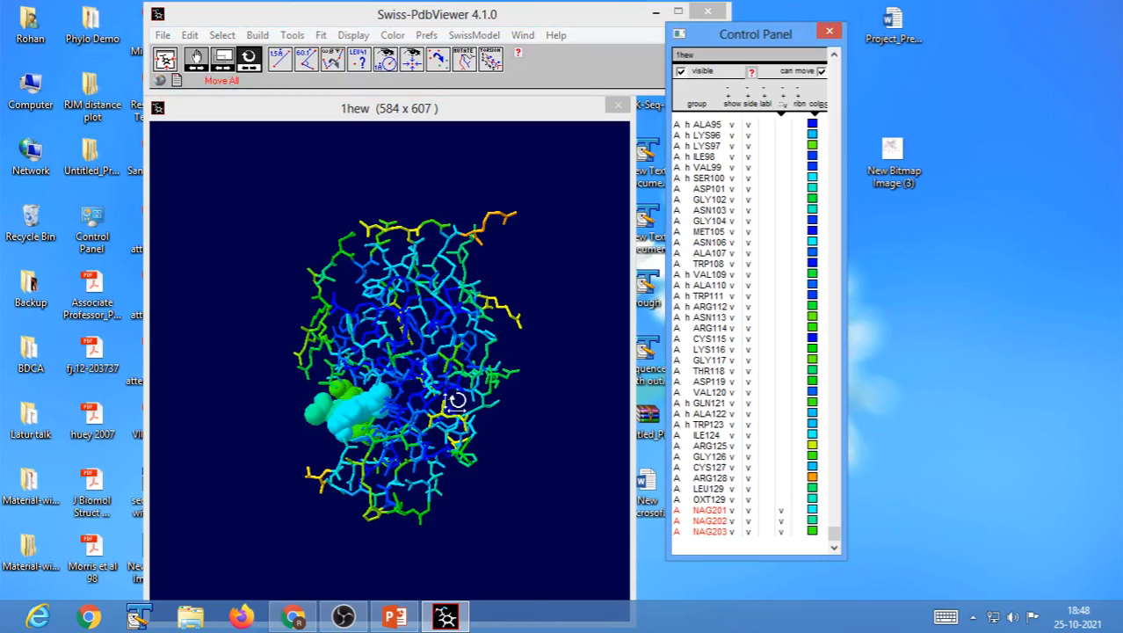
Rotate the solid-rendered molecule to examine how the NAG201 to NAG203 ligand sits in the protein
{"action": "mouse_move", "coordinate": [409, 351]}
{"action": "left_mouse_down"}
{"action": "mouse_move", "coordinate": [418, 363]}
{"action": "mouse_move", "coordinate": [482, 360]}
{"action": "left_mouse_up"}
{"action": "left_click_drag", "start_coordinate": [380, 429], "coordinate": [349, 433]}
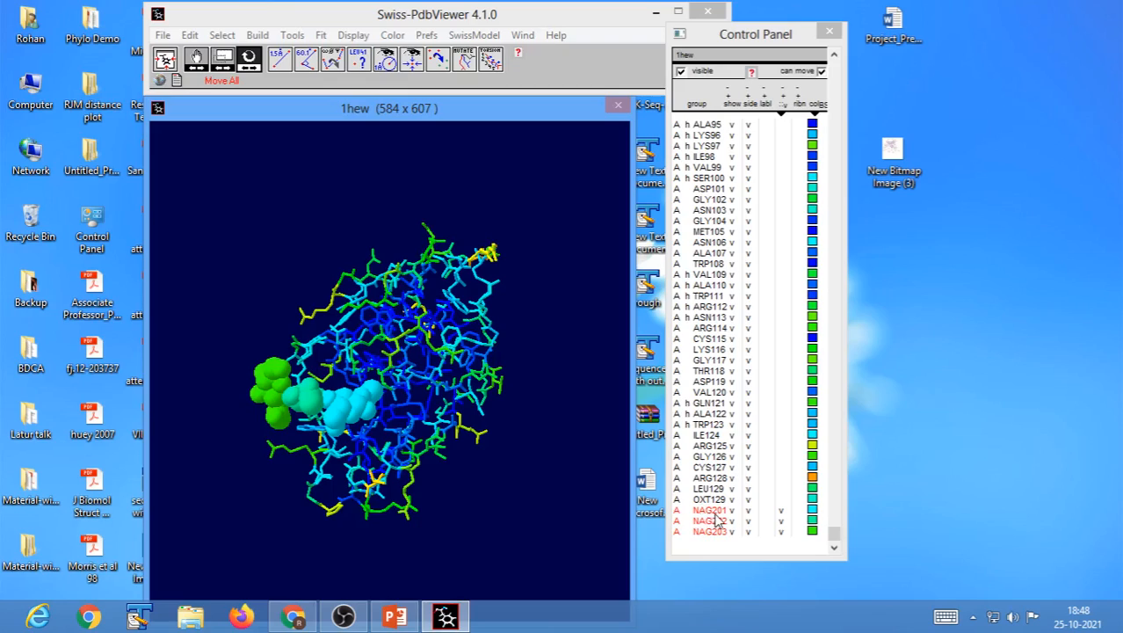
{"action": "left_click_drag", "start_coordinate": [468, 515], "coordinate": [353, 413]}
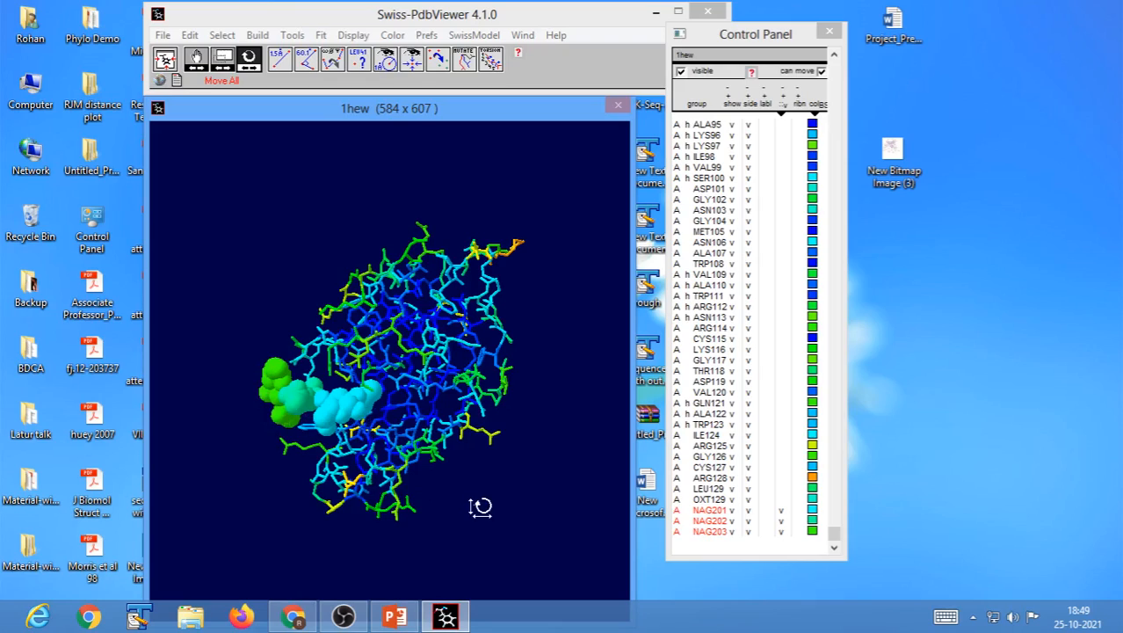
{"action": "left_click_drag", "start_coordinate": [480, 507], "coordinate": [488, 516]}
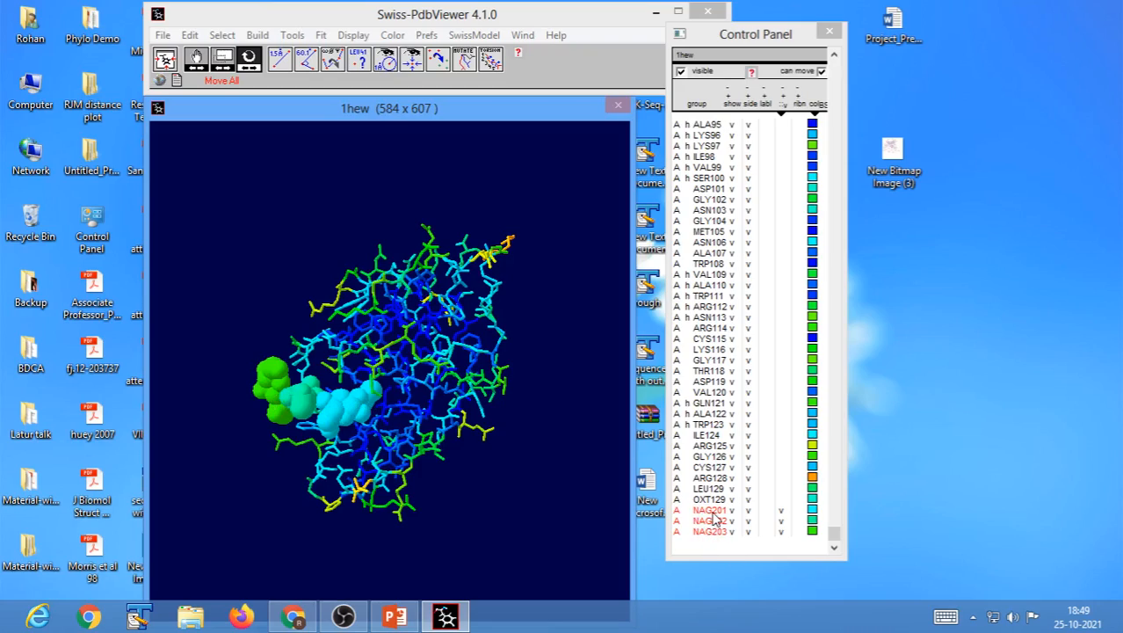
{"action": "left_click_drag", "start_coordinate": [336, 430], "coordinate": [337, 437]}
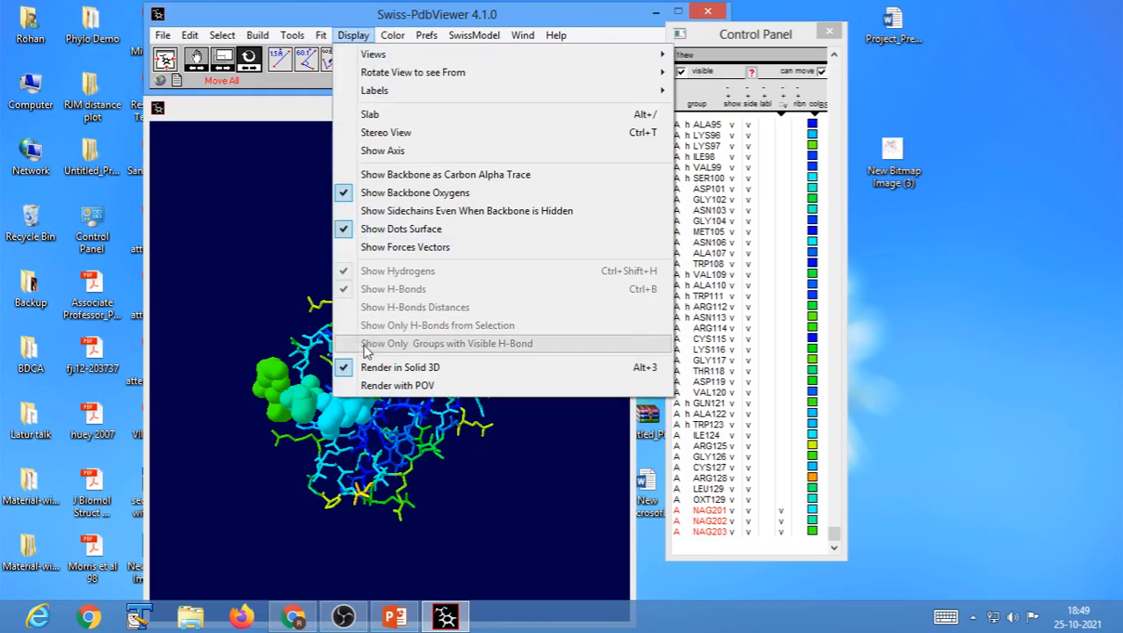
Turn off solid 3D rendering, hide the surfaces of NAG201 to NAG203 and rotate the molecule
{"action": "left_click", "coordinate": [370, 370]}
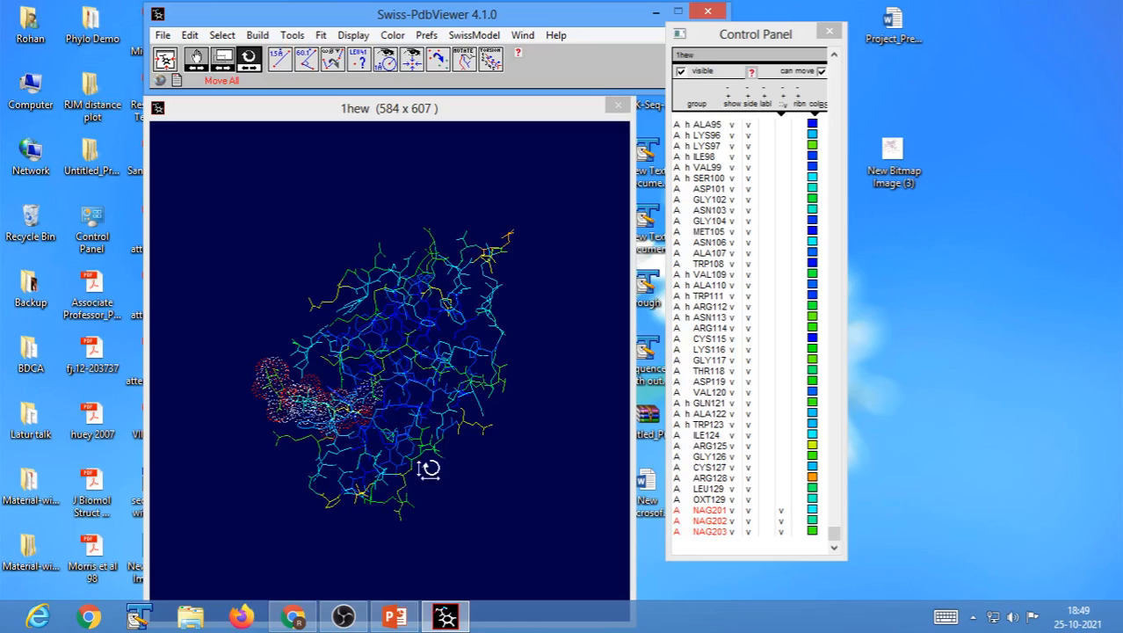
{"action": "left_click_drag", "start_coordinate": [426, 484], "coordinate": [393, 487]}
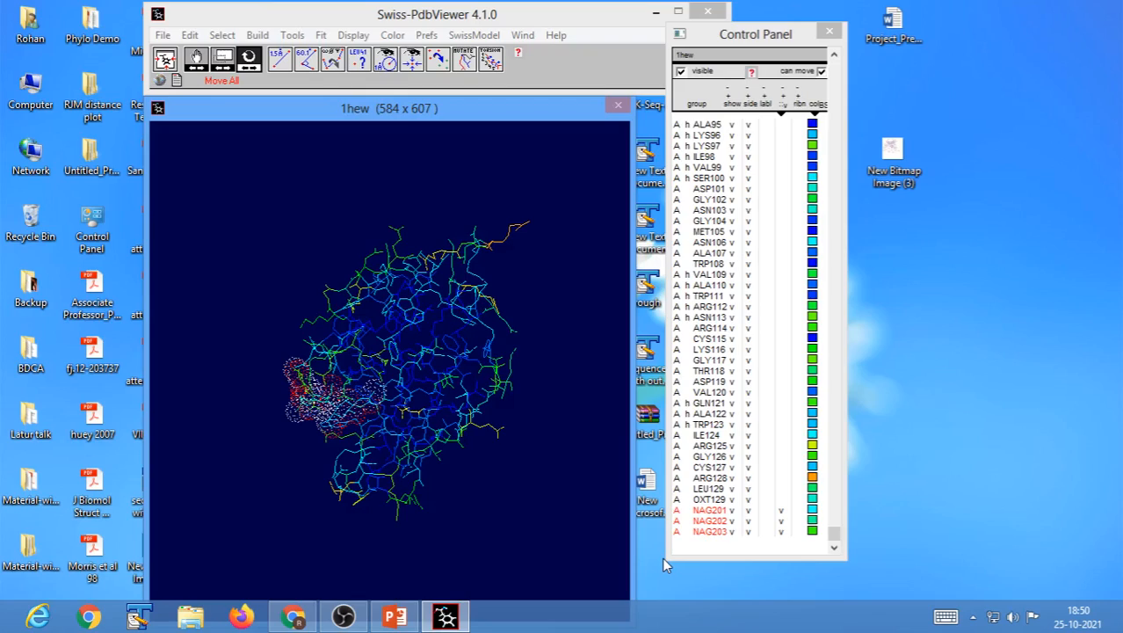
{"action": "left_click", "coordinate": [785, 530]}
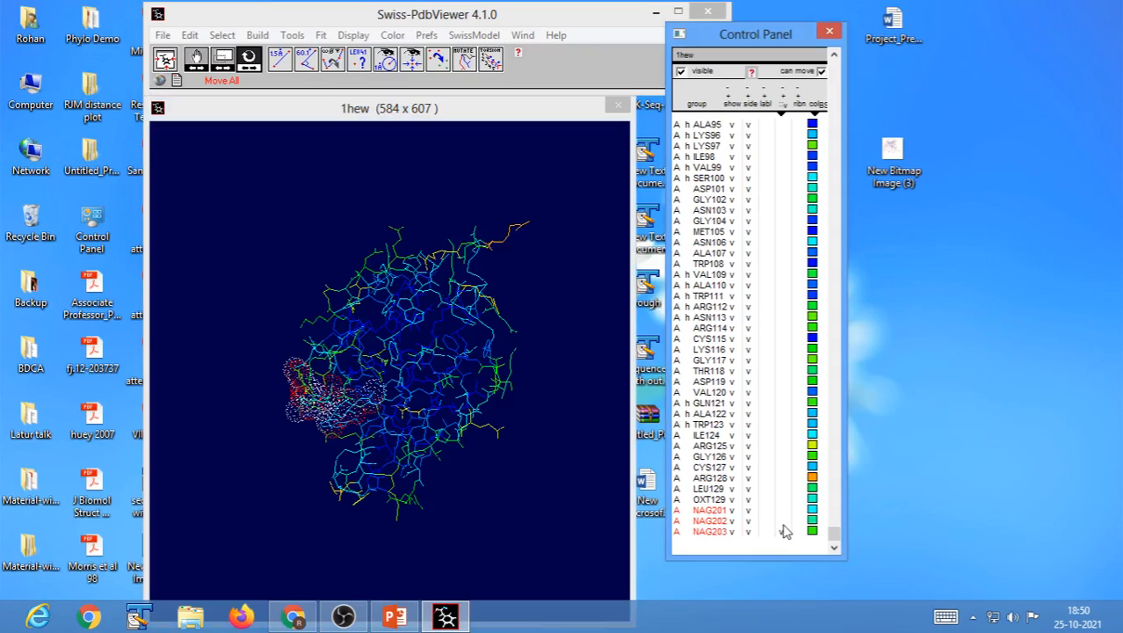
{"action": "left_click", "coordinate": [783, 533]}
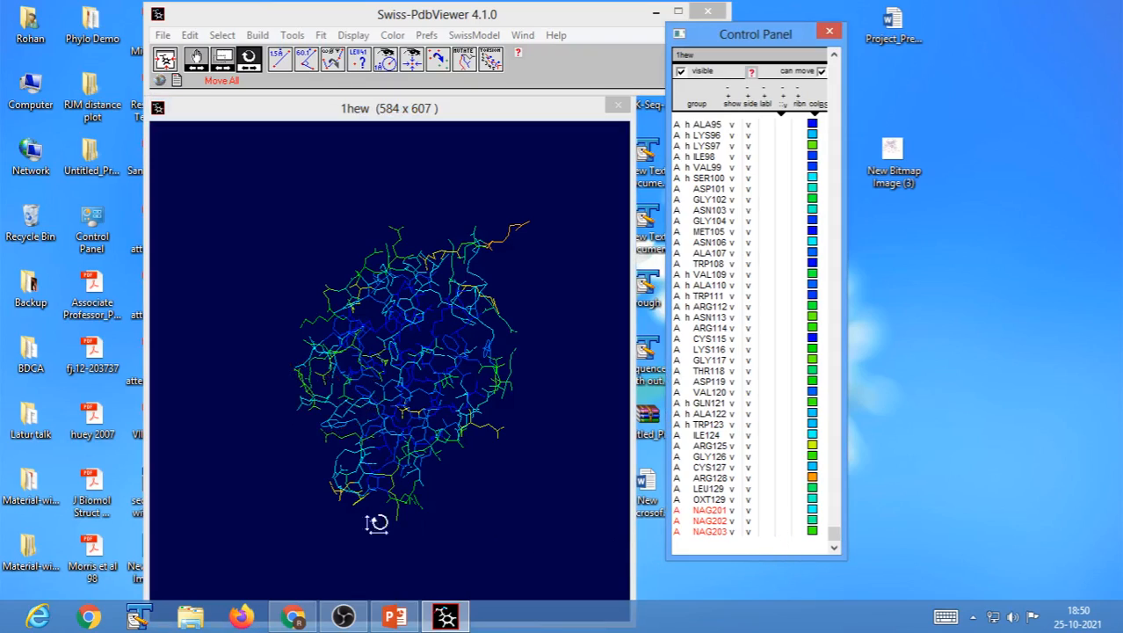
{"action": "left_click", "coordinate": [426, 509]}
{"action": "left_click_drag", "start_coordinate": [427, 508], "coordinate": [485, 544]}
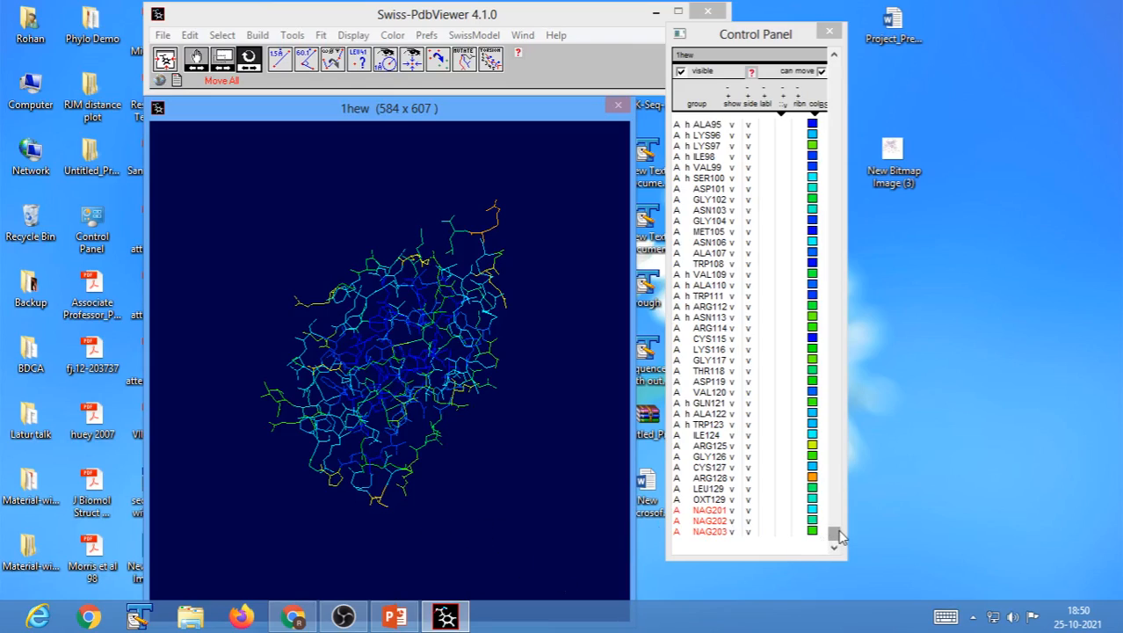
Center the molecule on TRP62, select only this residue and show its VDW surface
{"action": "left_click_drag", "start_coordinate": [834, 532], "coordinate": [777, 306]}
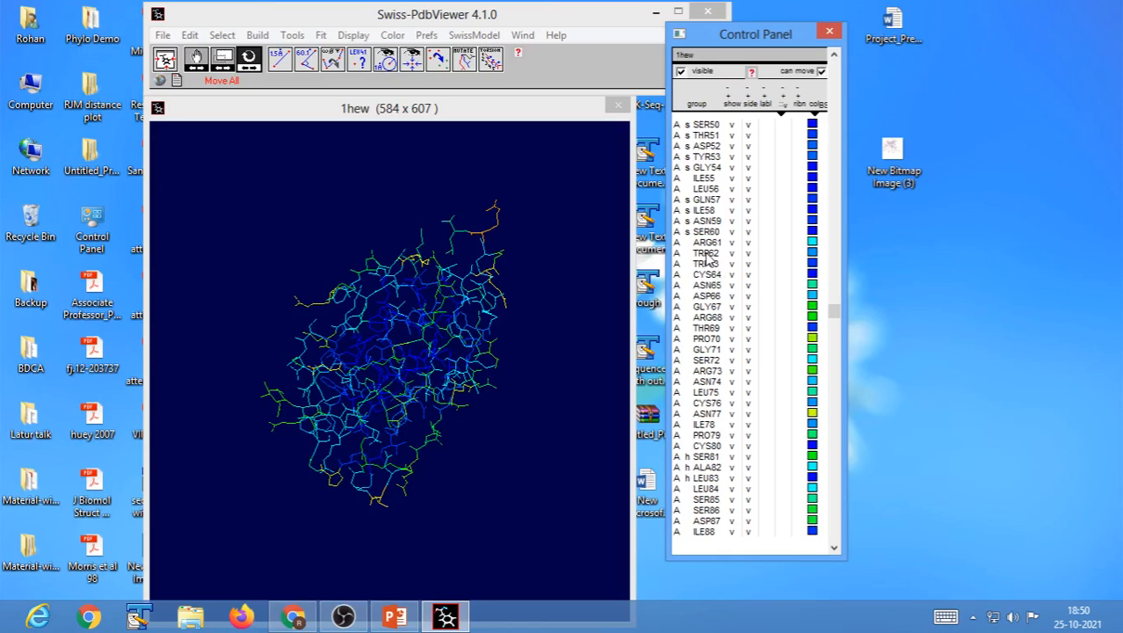
{"action": "right_click", "coordinate": [707, 251]}
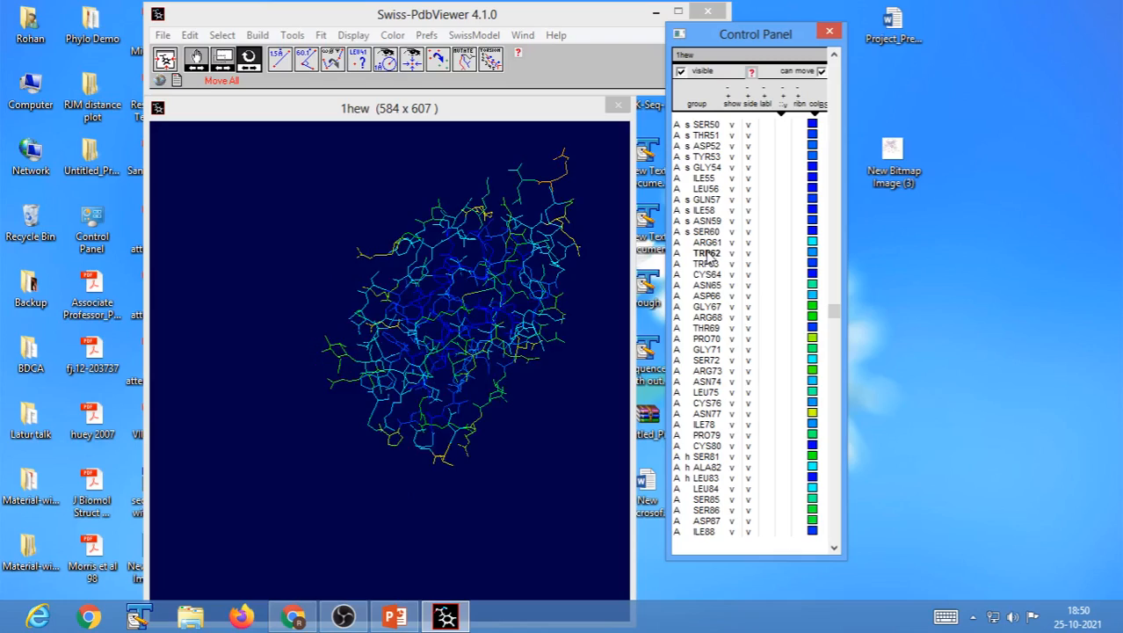
{"action": "left_click", "coordinate": [705, 254]}
{"action": "left_click", "coordinate": [782, 106]}
{"action": "mouse_move", "coordinate": [436, 388]}
{"action": "left_mouse_down"}
{"action": "mouse_move", "coordinate": [376, 369]}
{"action": "mouse_move", "coordinate": [404, 251]}
{"action": "mouse_move", "coordinate": [384, 349]}
{"action": "mouse_move", "coordinate": [393, 371]}
{"action": "left_mouse_up"}
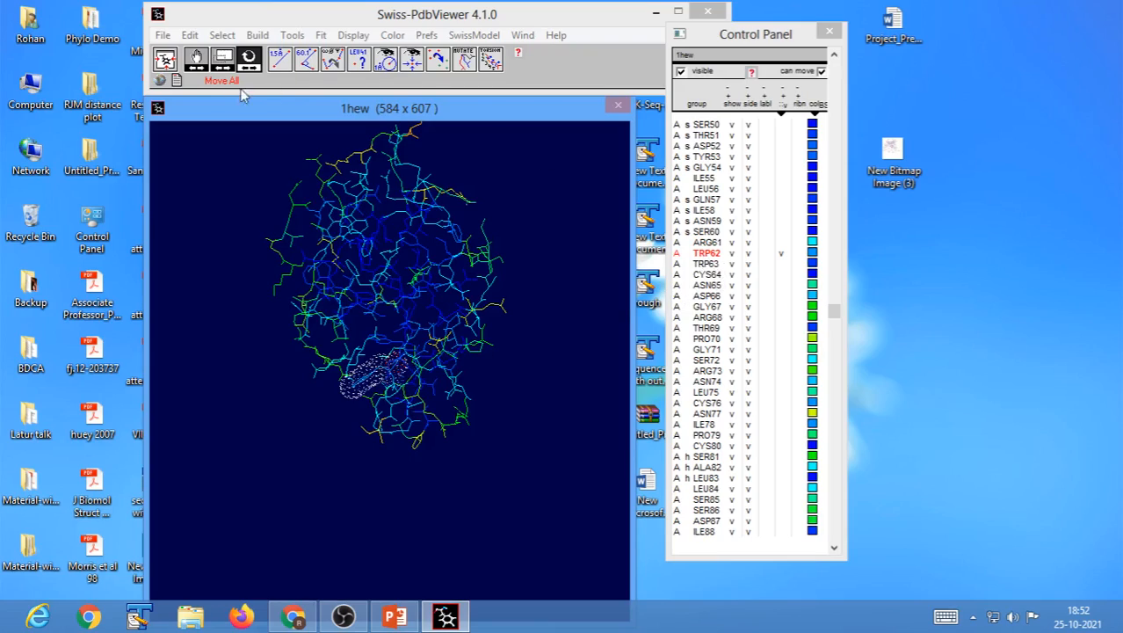
Enlarge the structure and rotate it to examine how exposed the dotted VDW surface of TRP62 is
{"action": "left_click", "coordinate": [223, 60]}
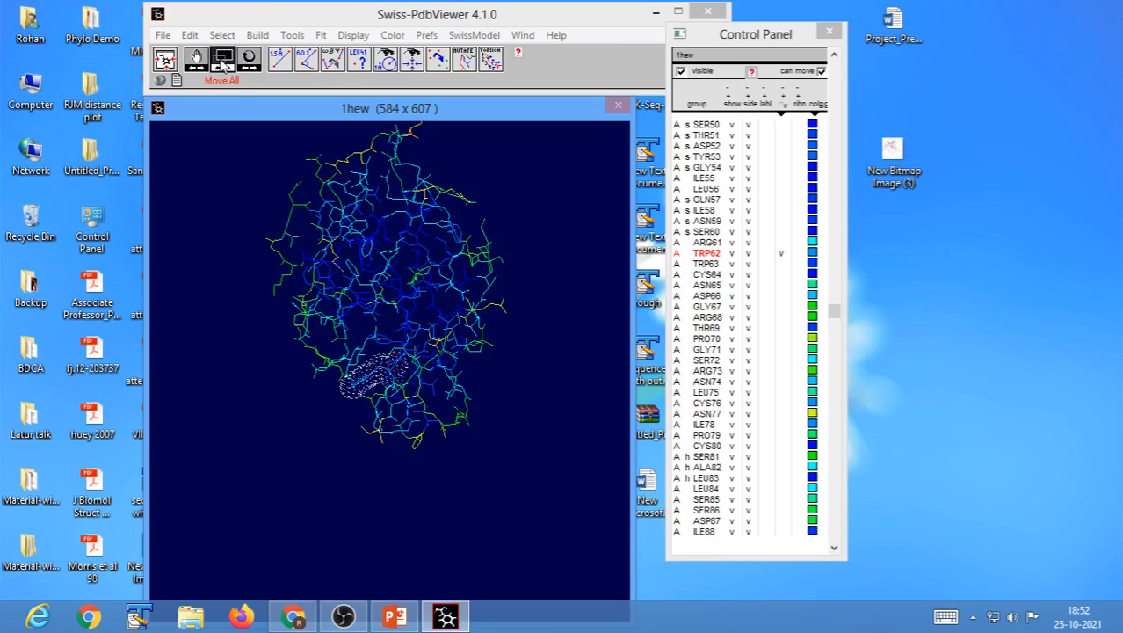
{"action": "left_click_drag", "start_coordinate": [284, 320], "coordinate": [347, 349]}
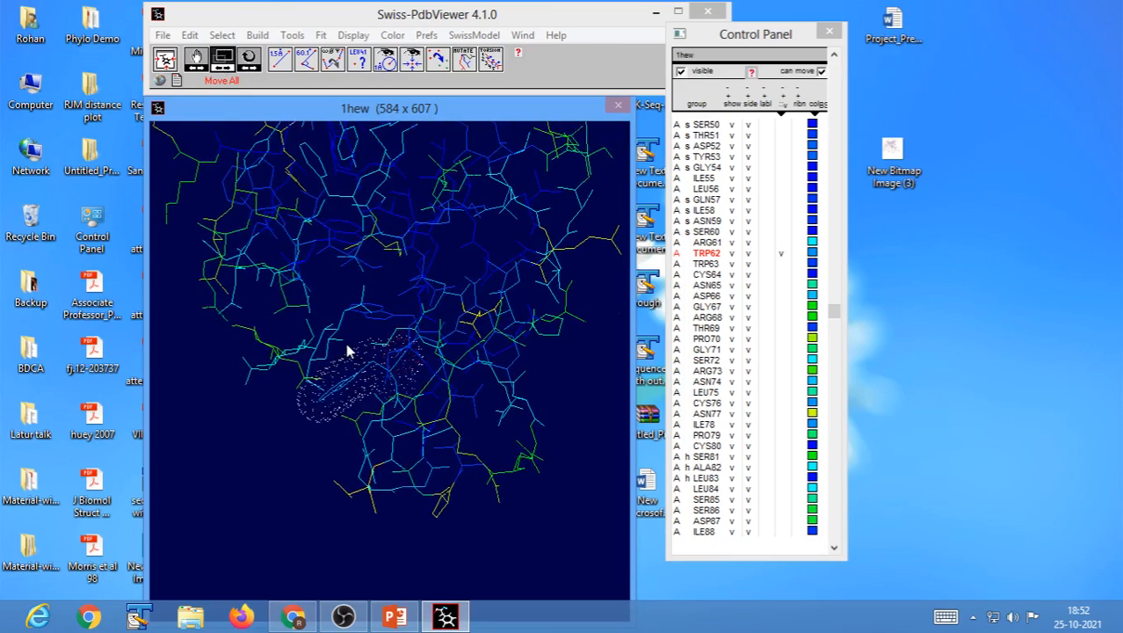
{"action": "left_click", "coordinate": [250, 63]}
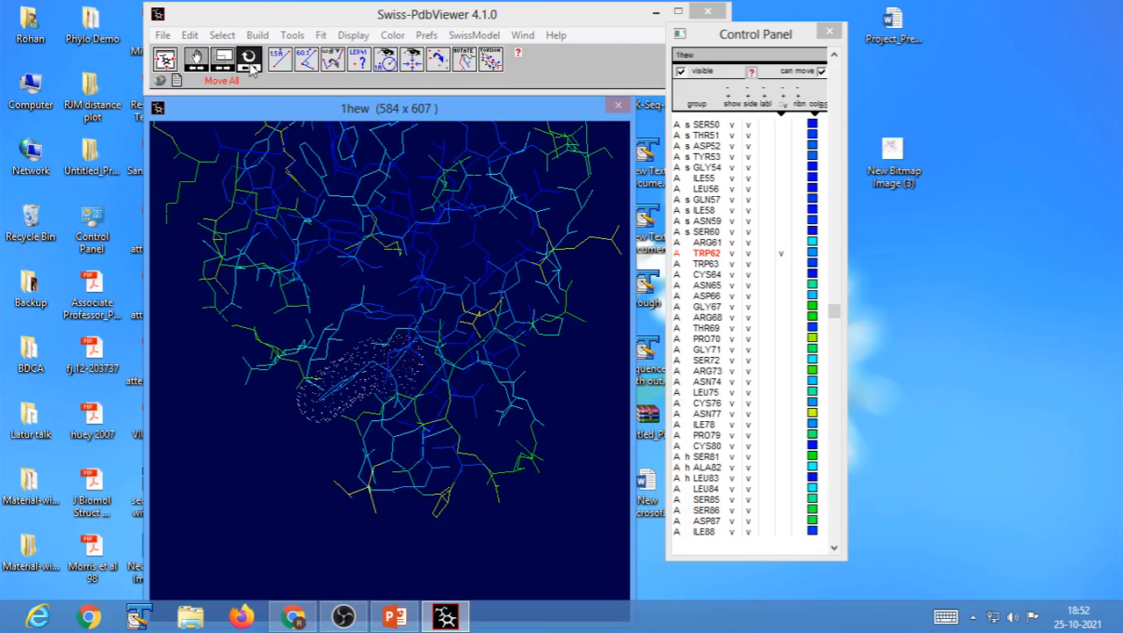
{"action": "left_click_drag", "start_coordinate": [544, 303], "coordinate": [466, 167]}
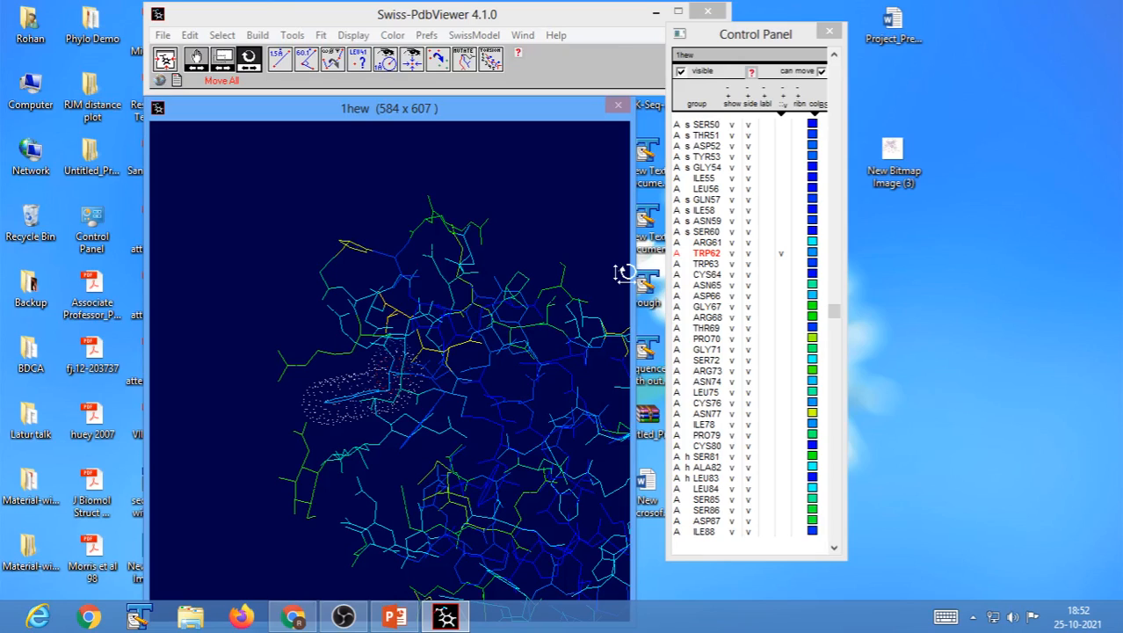
{"action": "left_click_drag", "start_coordinate": [435, 402], "coordinate": [350, 409]}
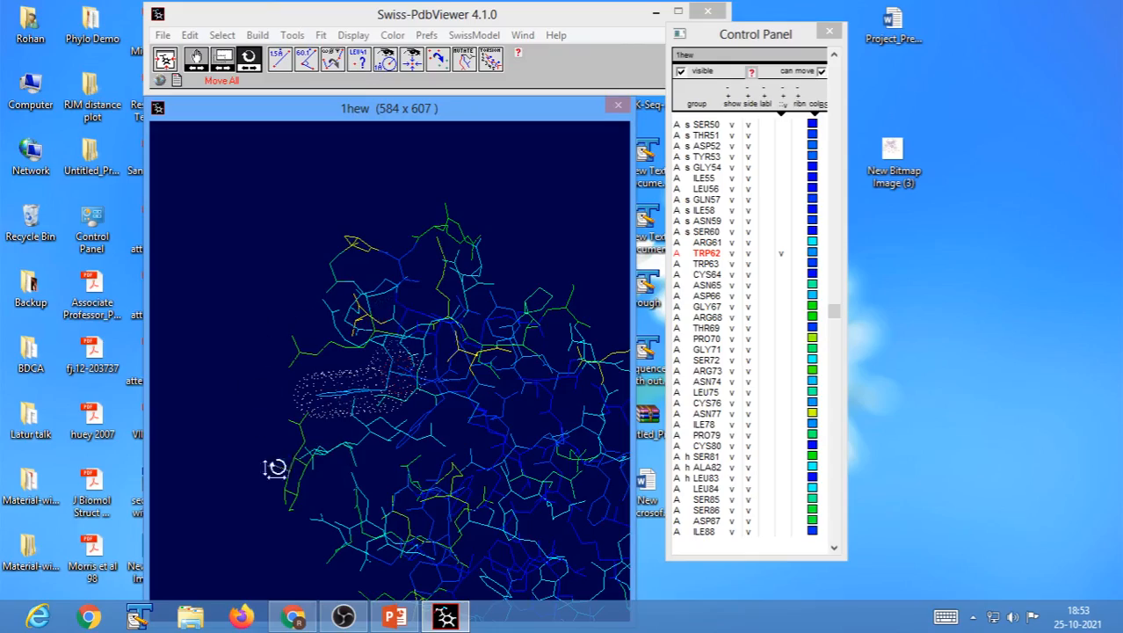
{"action": "left_click_drag", "start_coordinate": [333, 457], "coordinate": [483, 458]}
{"action": "left_click_drag", "start_coordinate": [478, 456], "coordinate": [332, 466]}
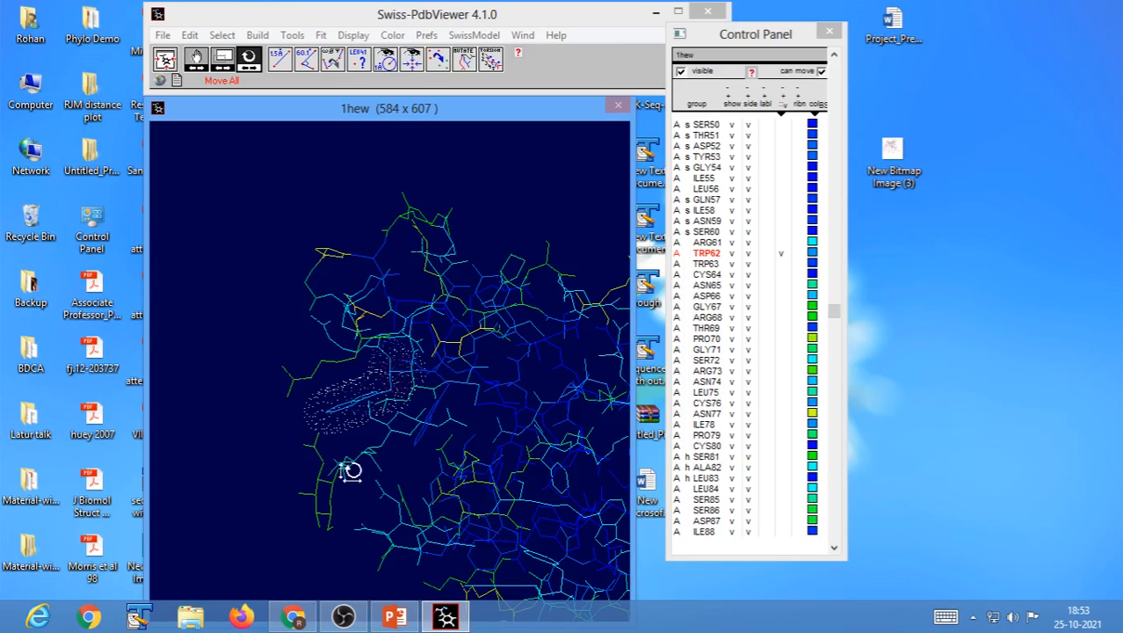
{"action": "mouse_move", "coordinate": [362, 449]}
{"action": "left_mouse_down"}
{"action": "mouse_move", "coordinate": [349, 449]}
{"action": "mouse_move", "coordinate": [358, 450]}
{"action": "left_mouse_up"}
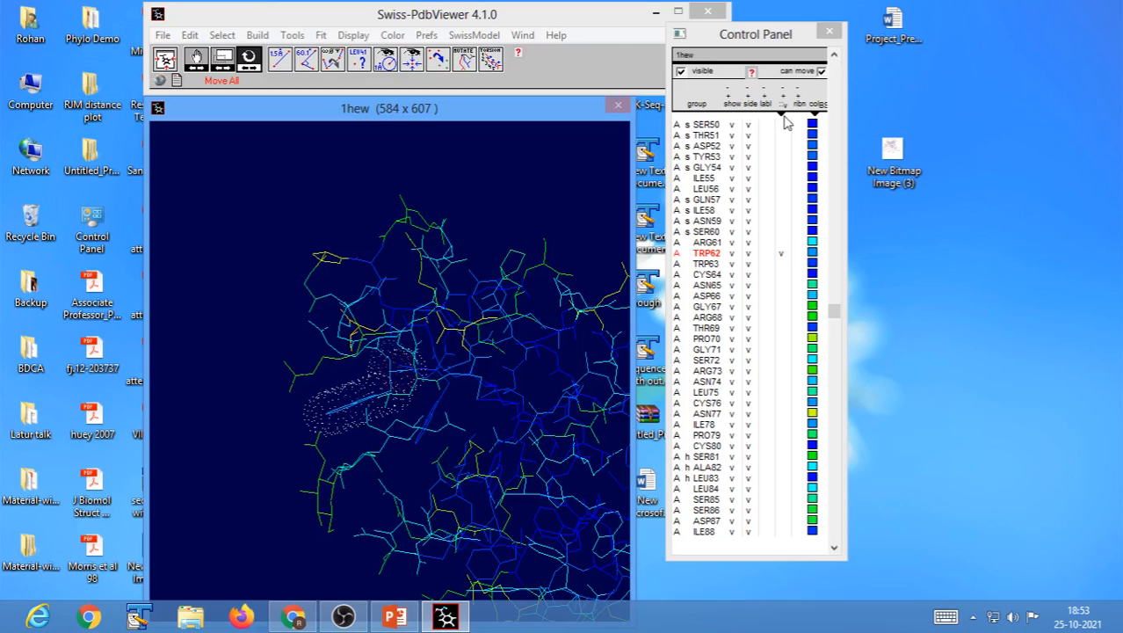
Switch the surface type to accessible, redisplay the TRP62 surface and rotate the molecule around it
{"action": "left_click", "coordinate": [782, 122]}
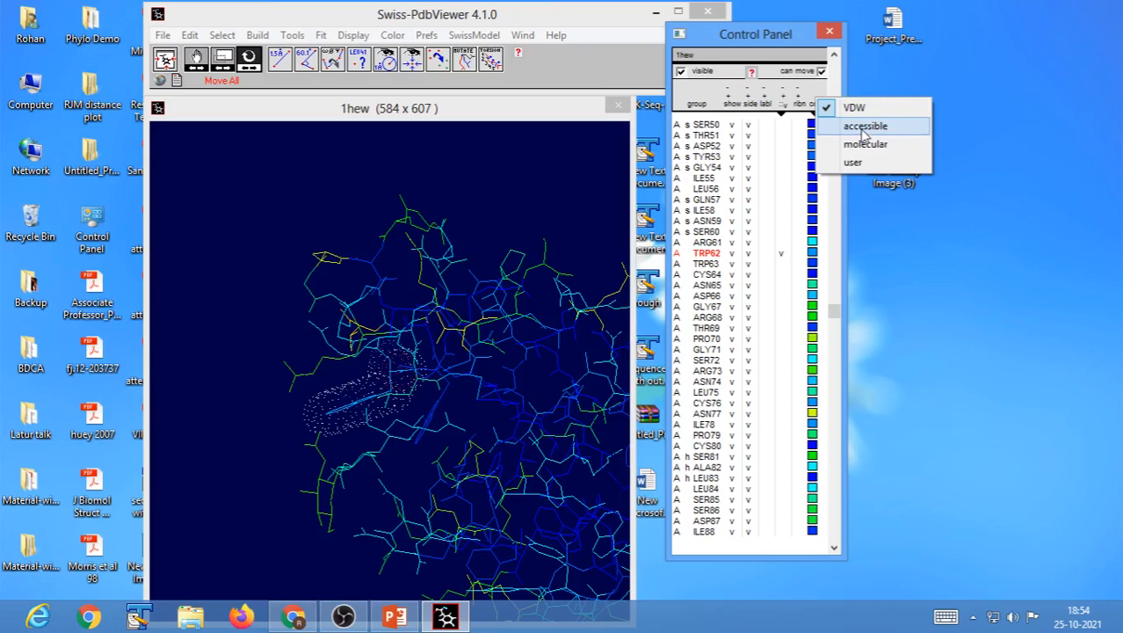
{"action": "left_click", "coordinate": [864, 129]}
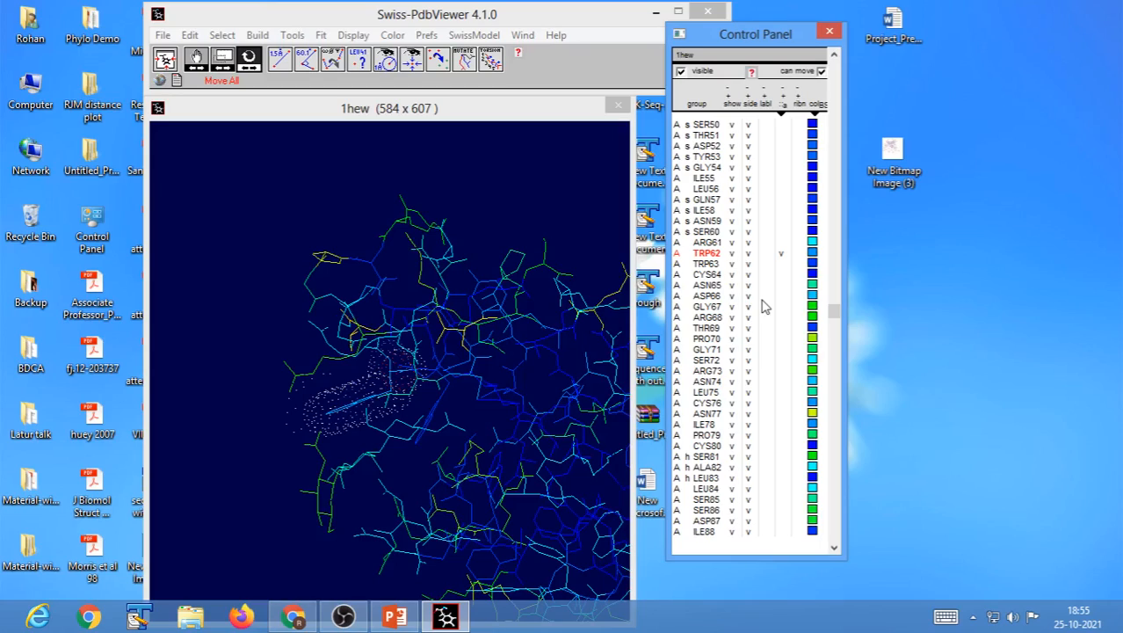
{"action": "left_click", "coordinate": [780, 254]}
{"action": "left_click", "coordinate": [781, 255]}
{"action": "left_click_drag", "start_coordinate": [321, 436], "coordinate": [426, 326]}
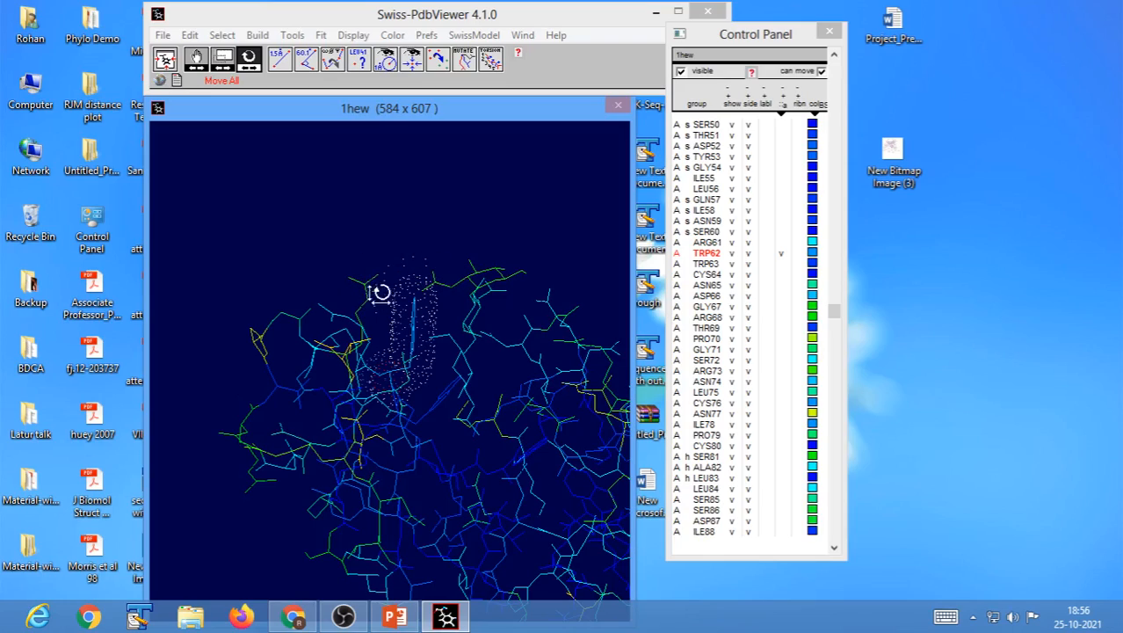
{"action": "left_click_drag", "start_coordinate": [421, 355], "coordinate": [406, 352]}
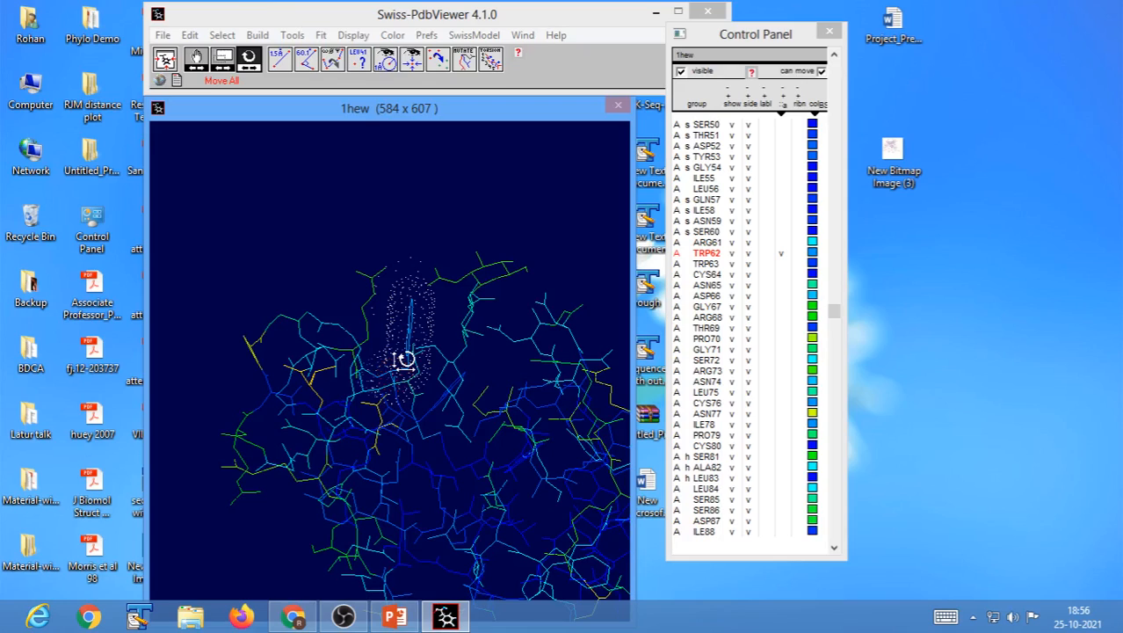
Rotate the molecule around TRP62 to examine its dotted accessible surface from several directions
{"action": "mouse_move", "coordinate": [416, 286]}
{"action": "left_mouse_down"}
{"action": "mouse_move", "coordinate": [424, 305]}
{"action": "mouse_move", "coordinate": [425, 288]}
{"action": "left_mouse_up"}
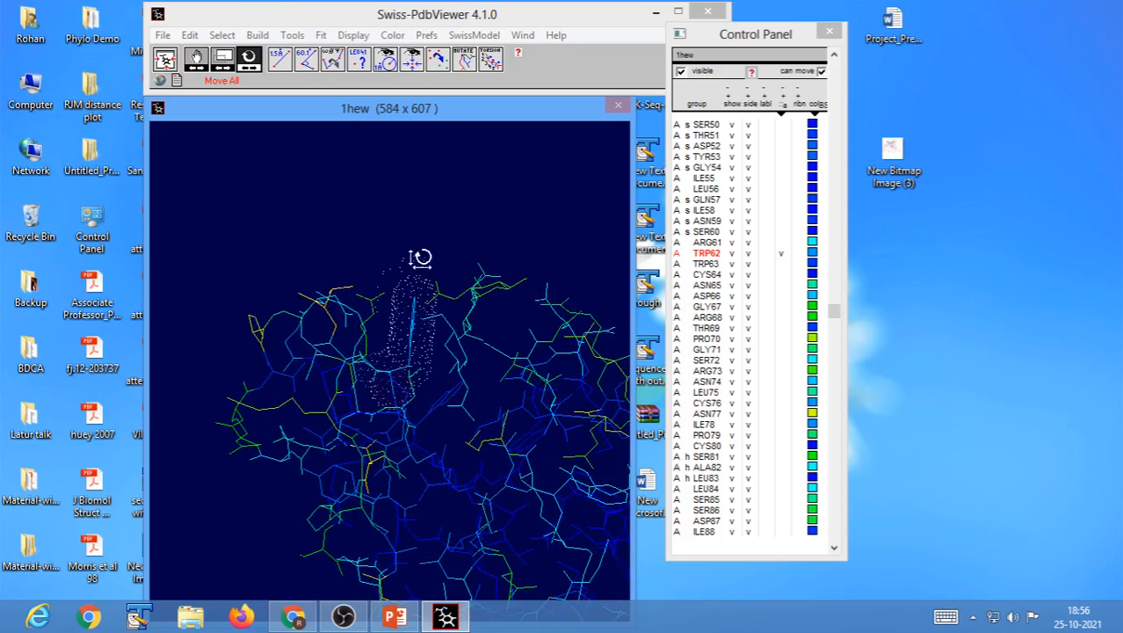
{"action": "left_click_drag", "start_coordinate": [423, 306], "coordinate": [492, 308]}
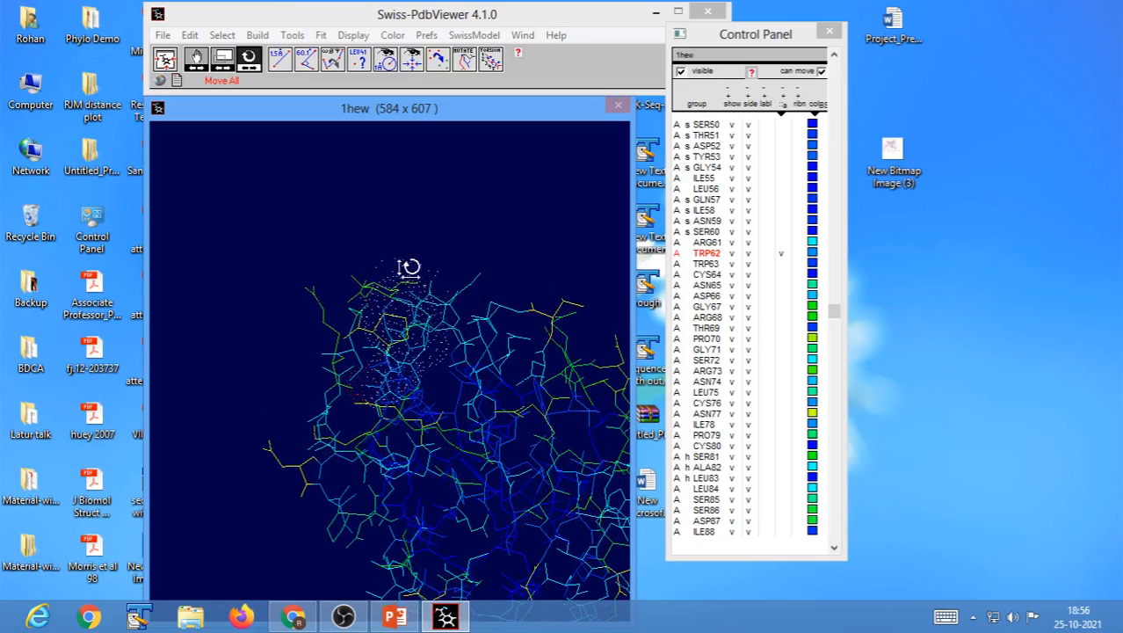
{"action": "left_click_drag", "start_coordinate": [446, 323], "coordinate": [407, 354]}
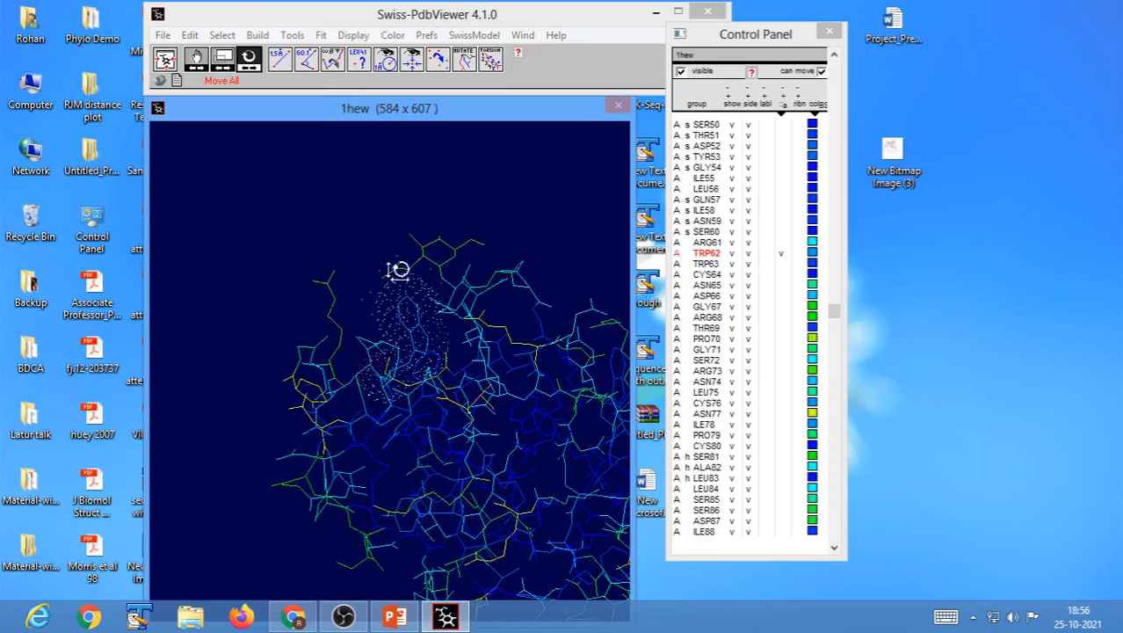
{"action": "left_click_drag", "start_coordinate": [414, 321], "coordinate": [464, 297]}
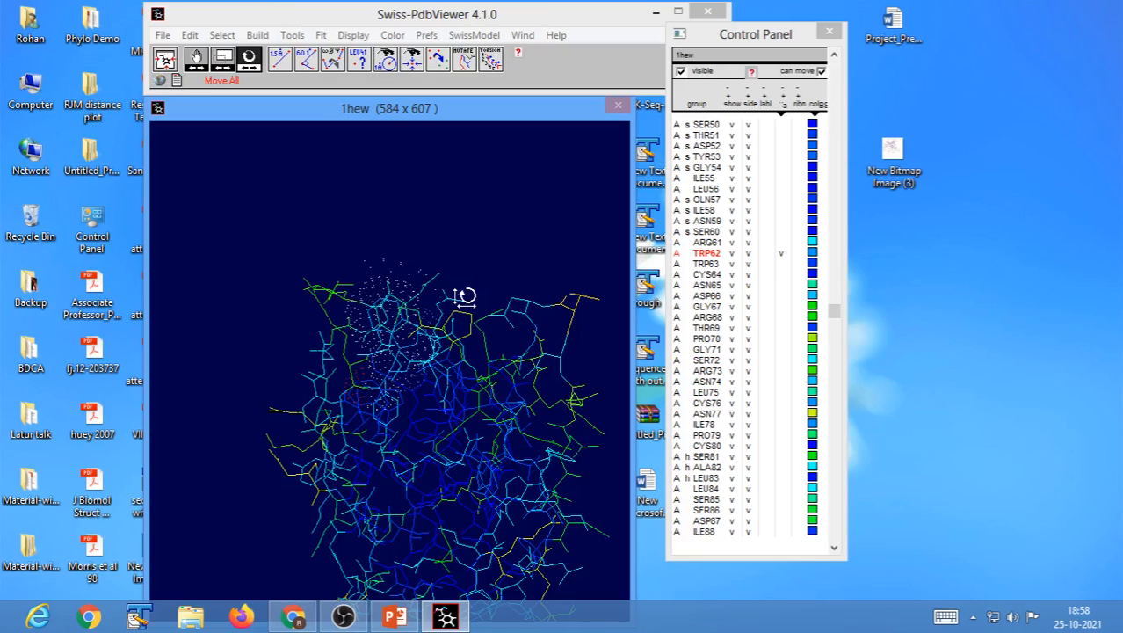
Switch to PowerPoint, start the slide show and draw a hexagonal ring with a small inner circle using the red pen
{"action": "left_click", "coordinate": [395, 616]}
{"action": "left_click", "coordinate": [945, 589]}
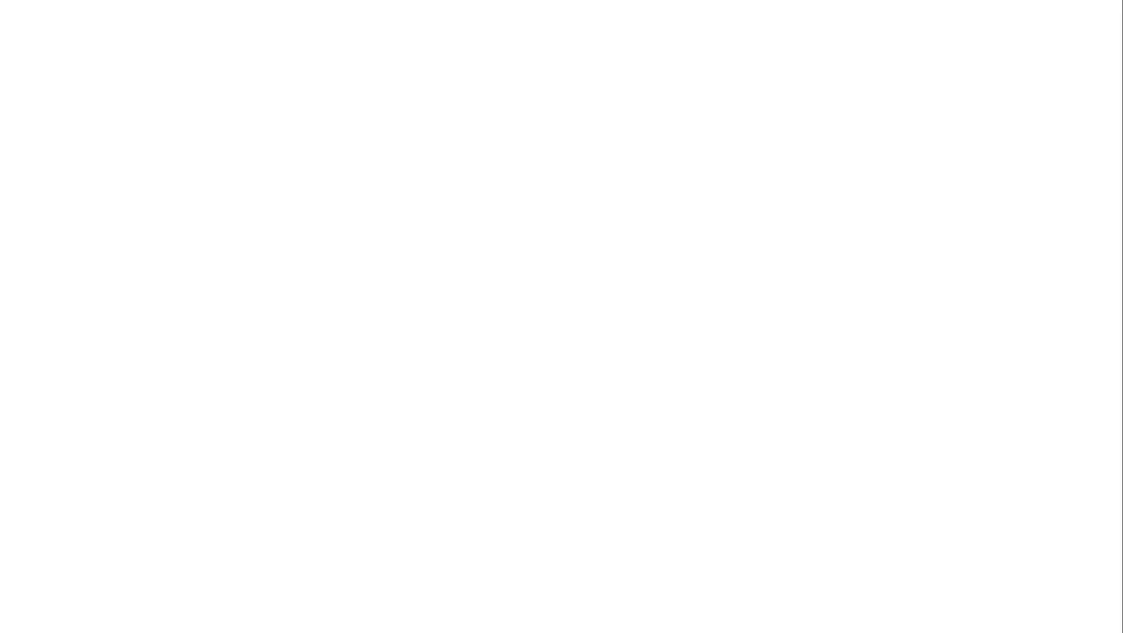
{"action": "key", "text": "ctrl+p"}
{"action": "mouse_move", "coordinate": [353, 206]}
{"action": "left_mouse_down"}
{"action": "mouse_move", "coordinate": [341, 220]}
{"action": "mouse_move", "coordinate": [373, 209]}
{"action": "mouse_move", "coordinate": [351, 236]}
{"action": "mouse_move", "coordinate": [380, 226]}
{"action": "mouse_move", "coordinate": [367, 238]}
{"action": "mouse_move", "coordinate": [359, 225]}
{"action": "left_mouse_up"}
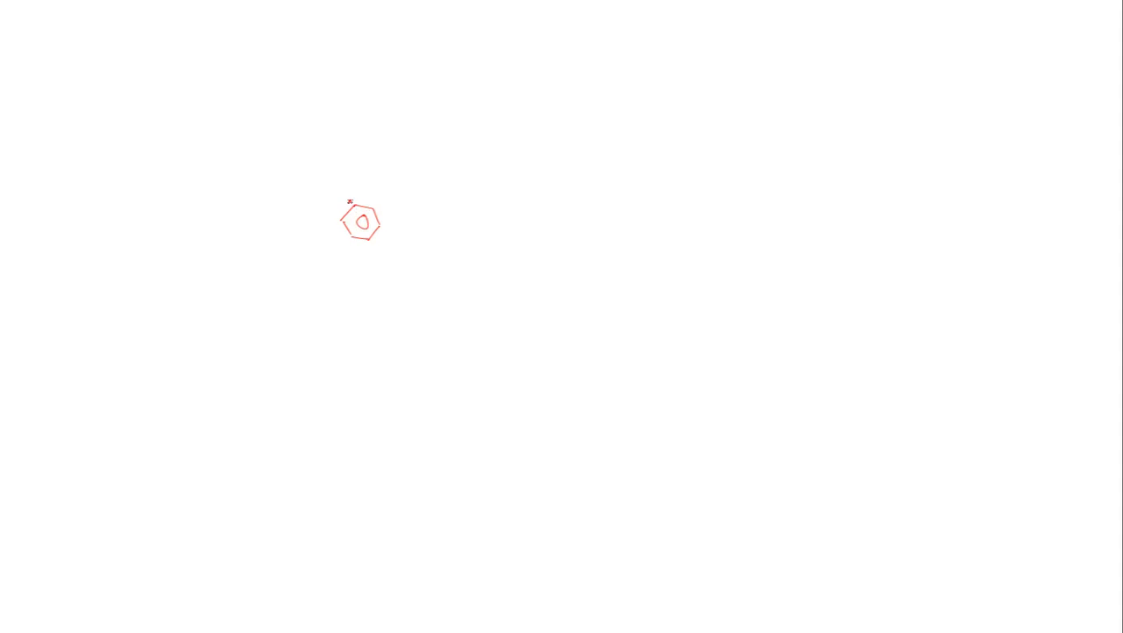
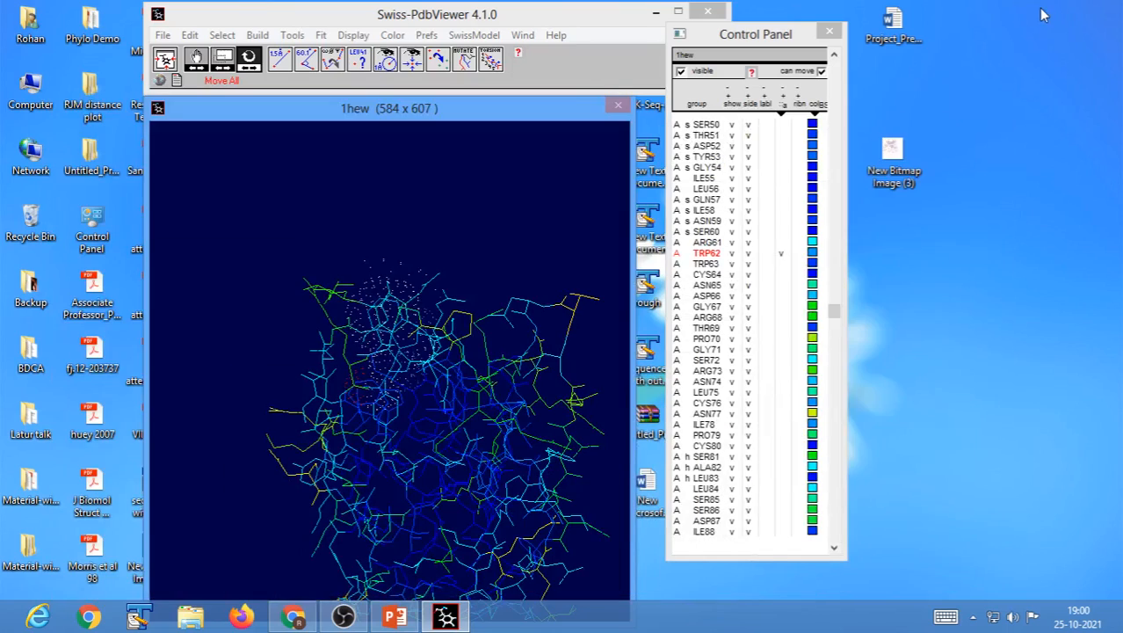
Set the surface type back to VDW and clear the dotted surface of TRP62
{"action": "left_click", "coordinate": [781, 254]}
{"action": "left_click", "coordinate": [780, 253]}
{"action": "left_click", "coordinate": [783, 112]}
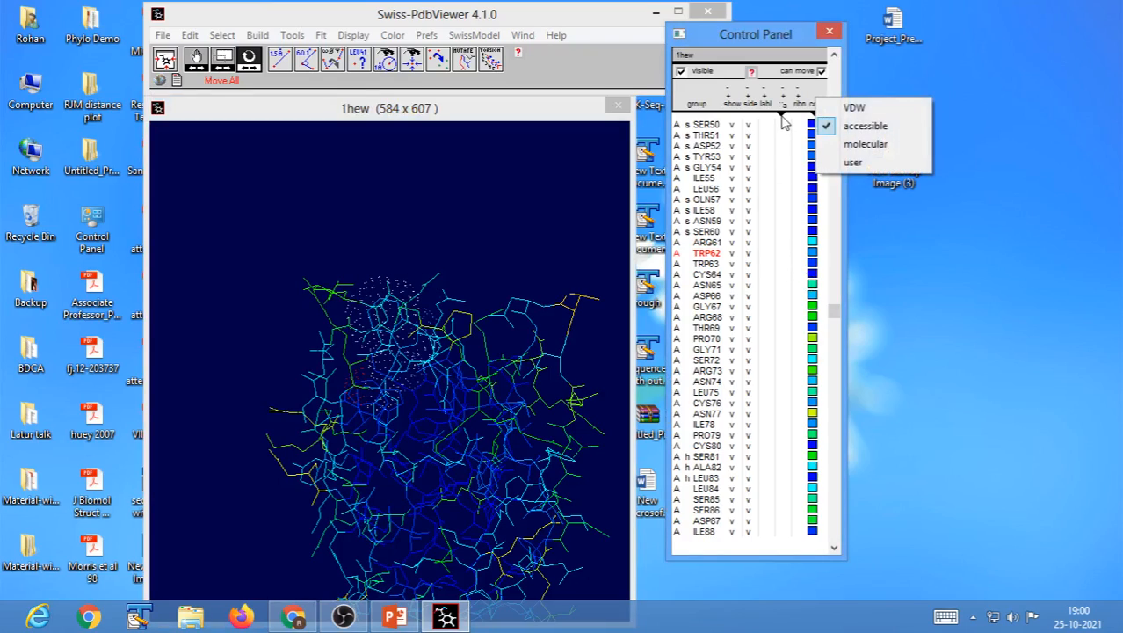
{"action": "left_click", "coordinate": [879, 110]}
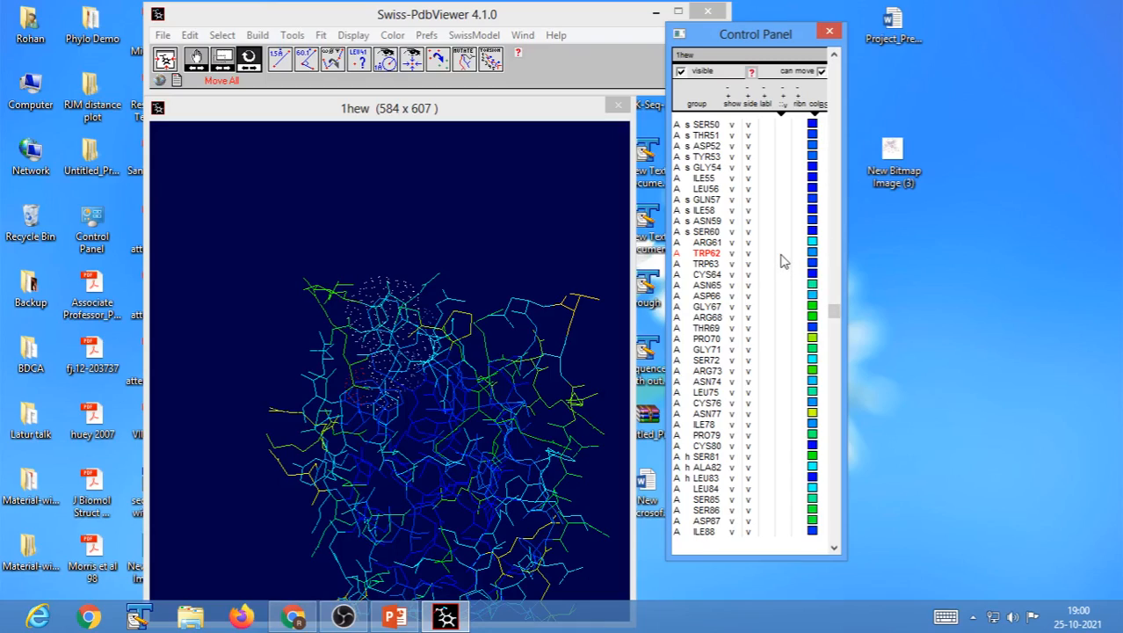
{"action": "left_click", "coordinate": [781, 254]}
Fit the whole molecule in the view, rotate it, and move the viewer and Control Panel windows apart
{"action": "left_click", "coordinate": [165, 63]}
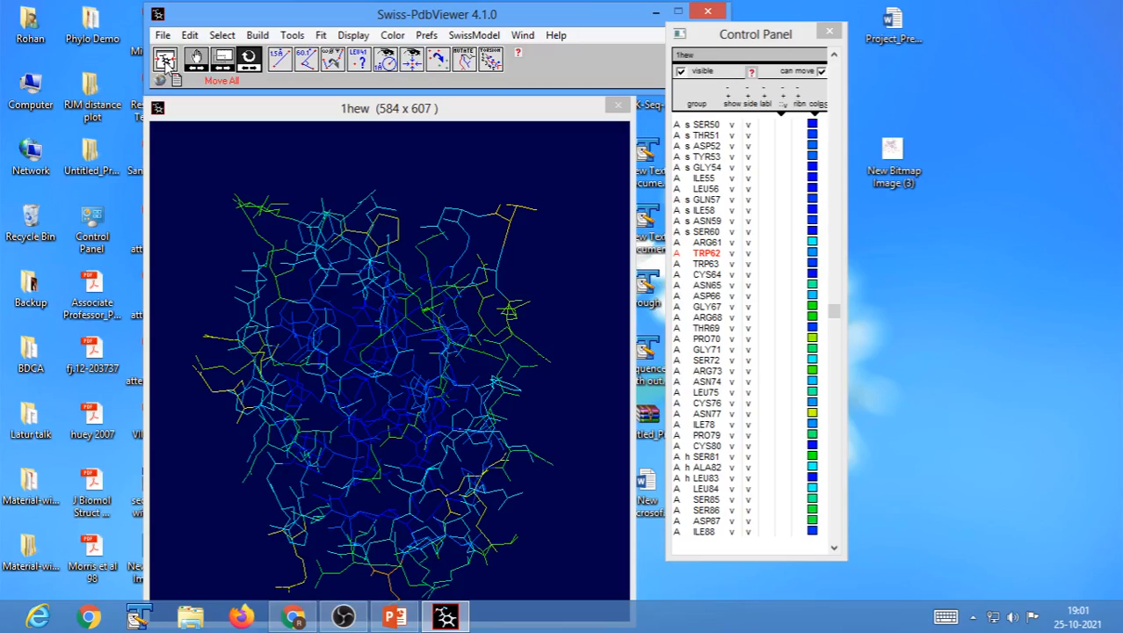
{"action": "left_click_drag", "start_coordinate": [556, 414], "coordinate": [469, 394]}
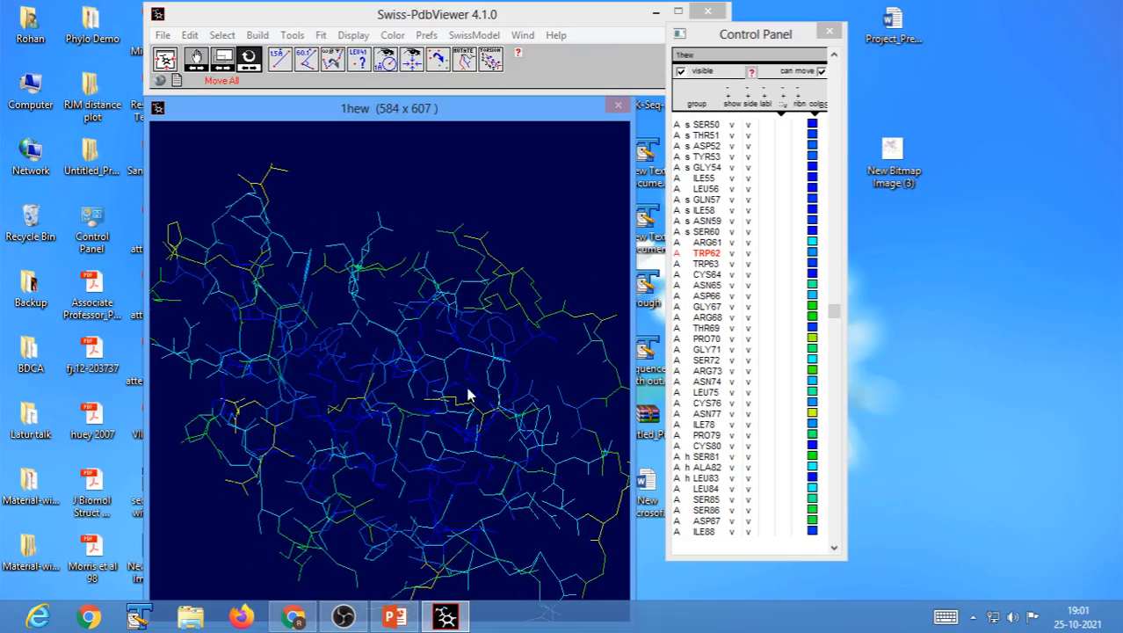
{"action": "left_click", "coordinate": [165, 65]}
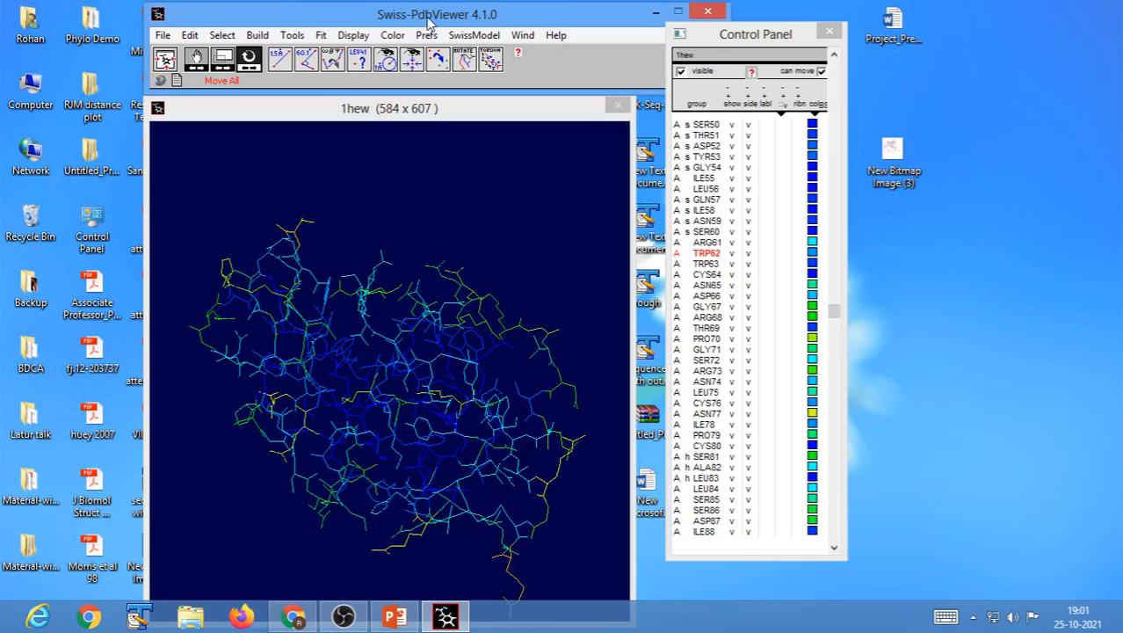
{"action": "left_click_drag", "start_coordinate": [429, 21], "coordinate": [385, 23]}
{"action": "left_click_drag", "start_coordinate": [762, 38], "coordinate": [803, 26]}
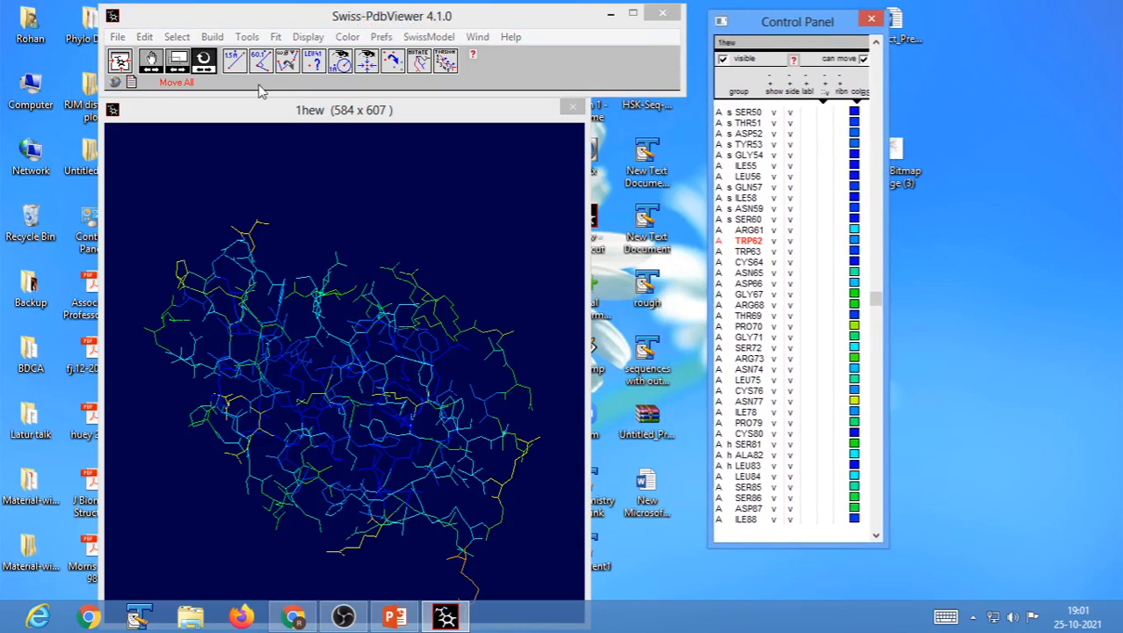
Turn on the Slab display and rotate the molecule to examine the resulting slice from different angles
{"action": "left_click", "coordinate": [309, 38]}
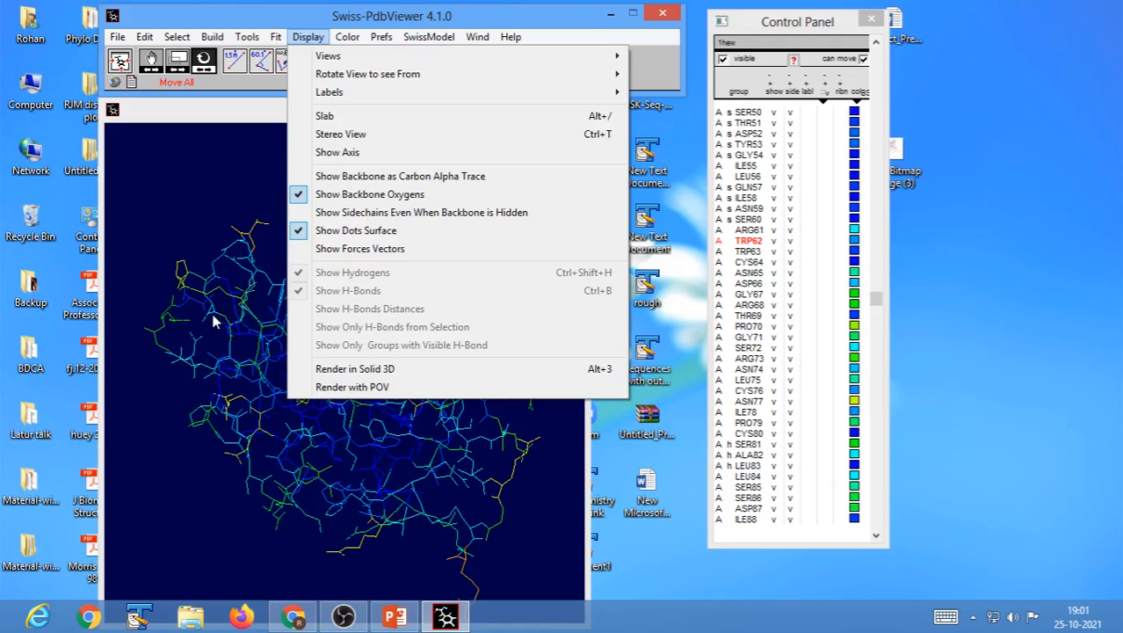
{"action": "mouse_move", "coordinate": [335, 37]}
{"action": "left_click", "coordinate": [325, 116]}
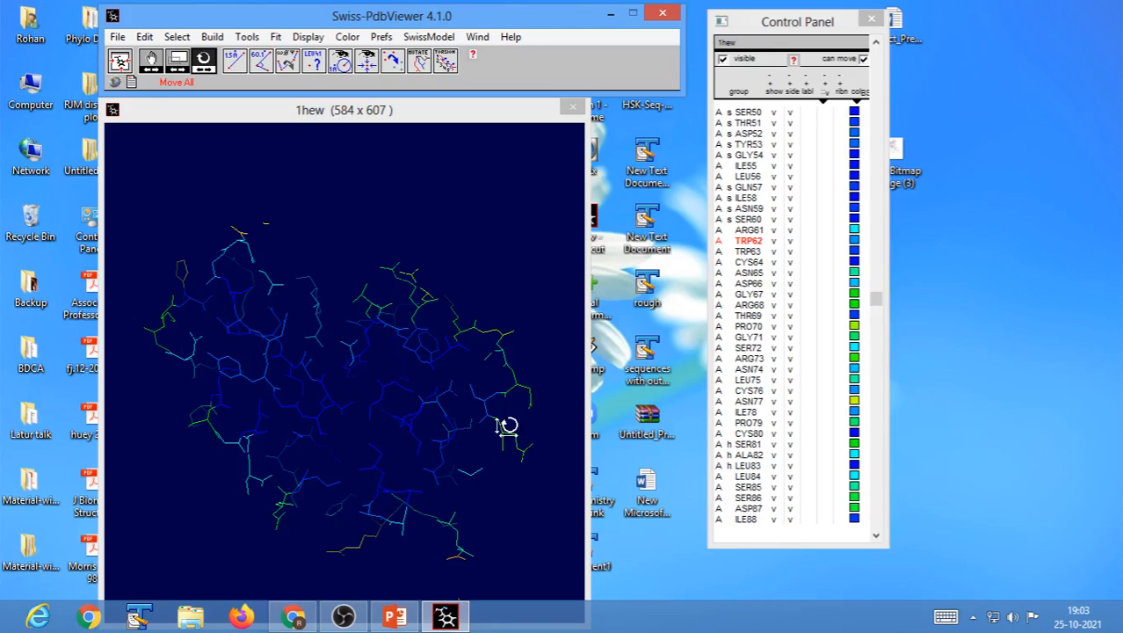
{"action": "left_click_drag", "start_coordinate": [507, 426], "coordinate": [413, 406]}
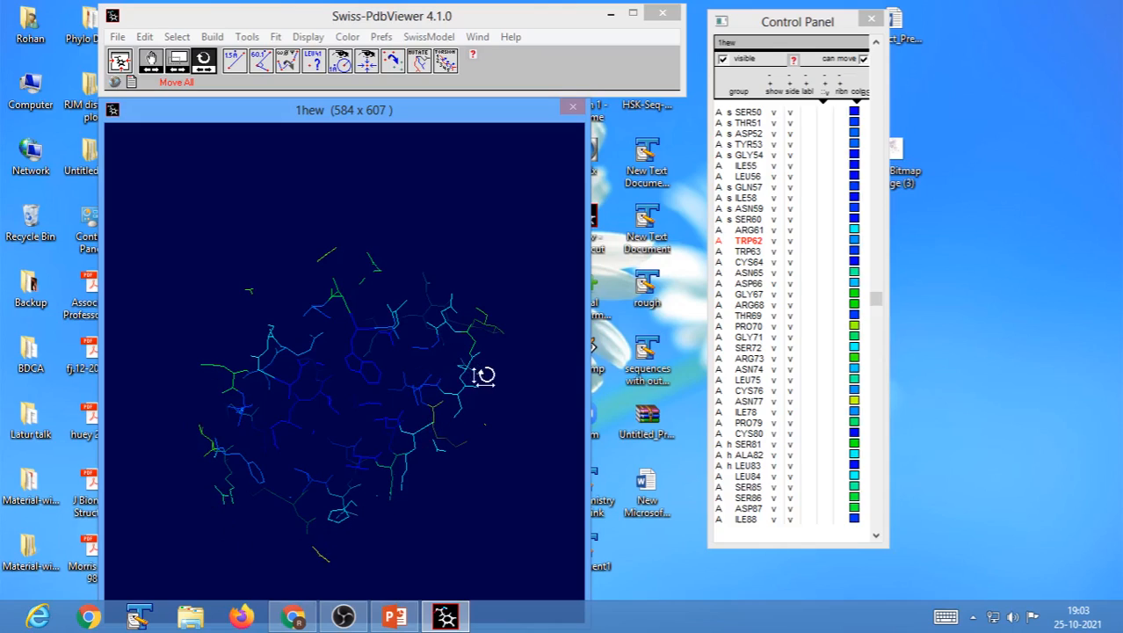
{"action": "left_click_drag", "start_coordinate": [483, 376], "coordinate": [432, 378]}
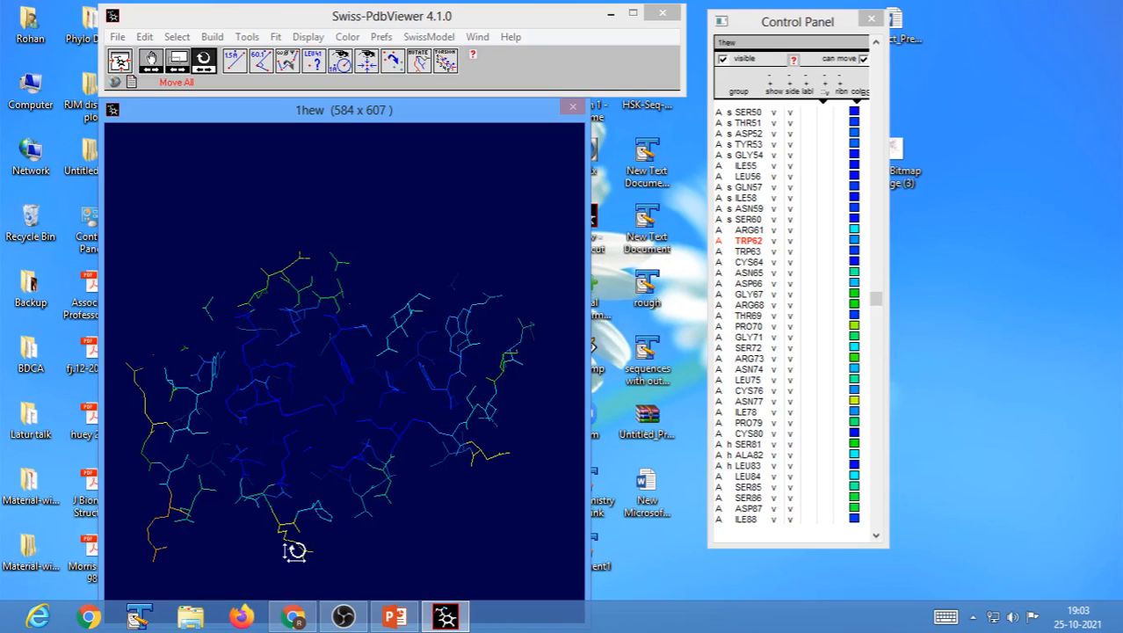
Switch to the PowerPoint slide show and sketch an ellipse cut by a line through its center, with a circle beside it
{"action": "mouse_move", "coordinate": [400, 622]}
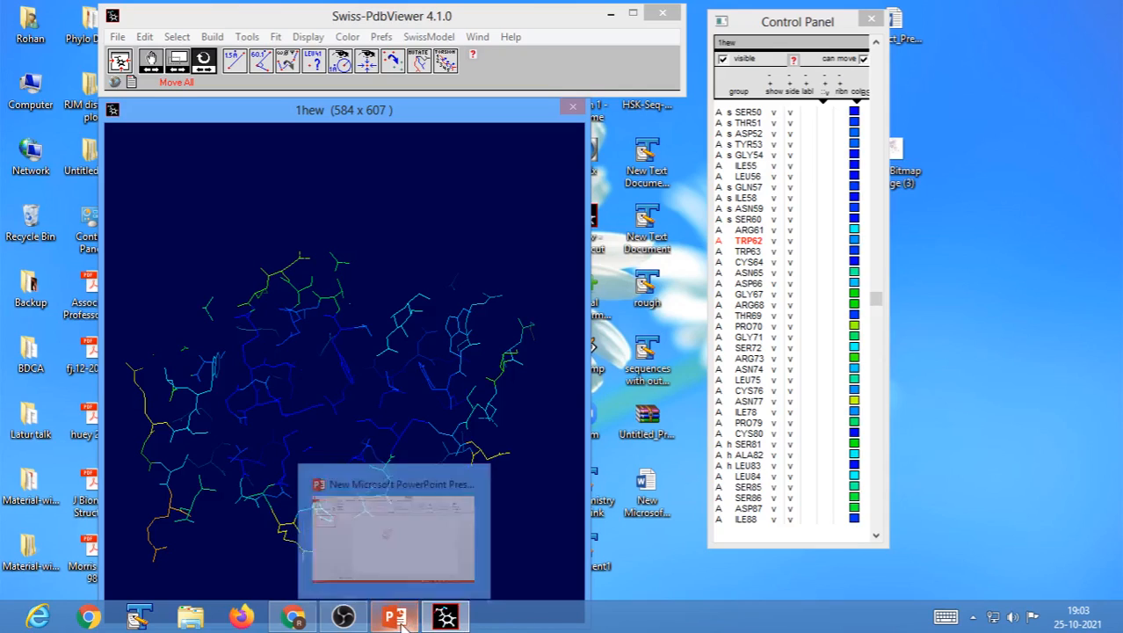
{"action": "left_click", "coordinate": [392, 536]}
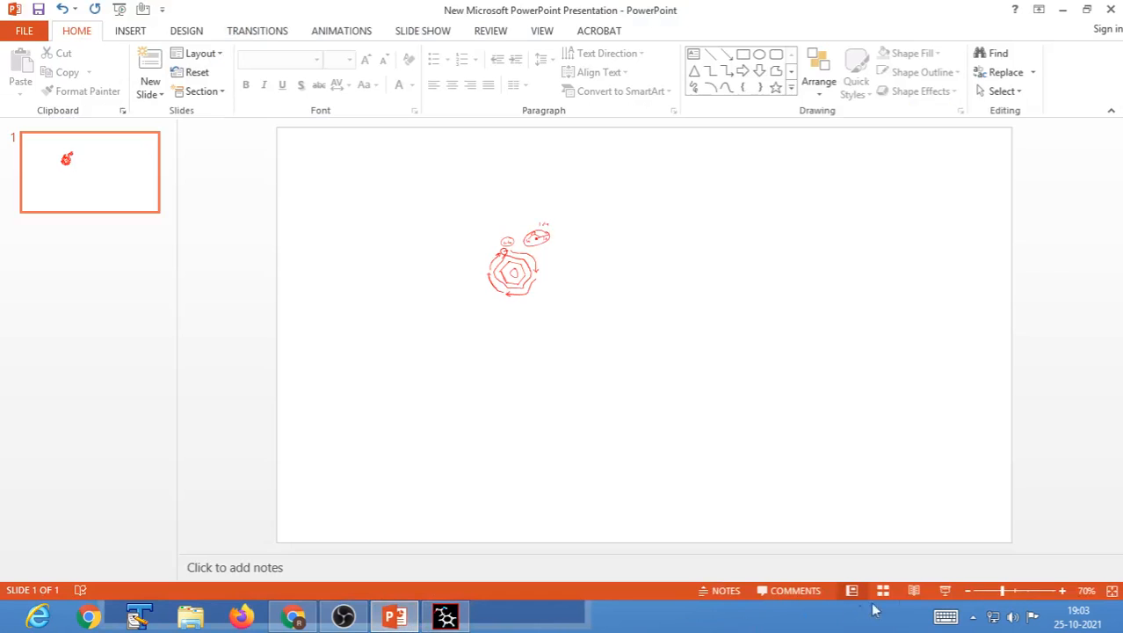
{"action": "left_click", "coordinate": [945, 591]}
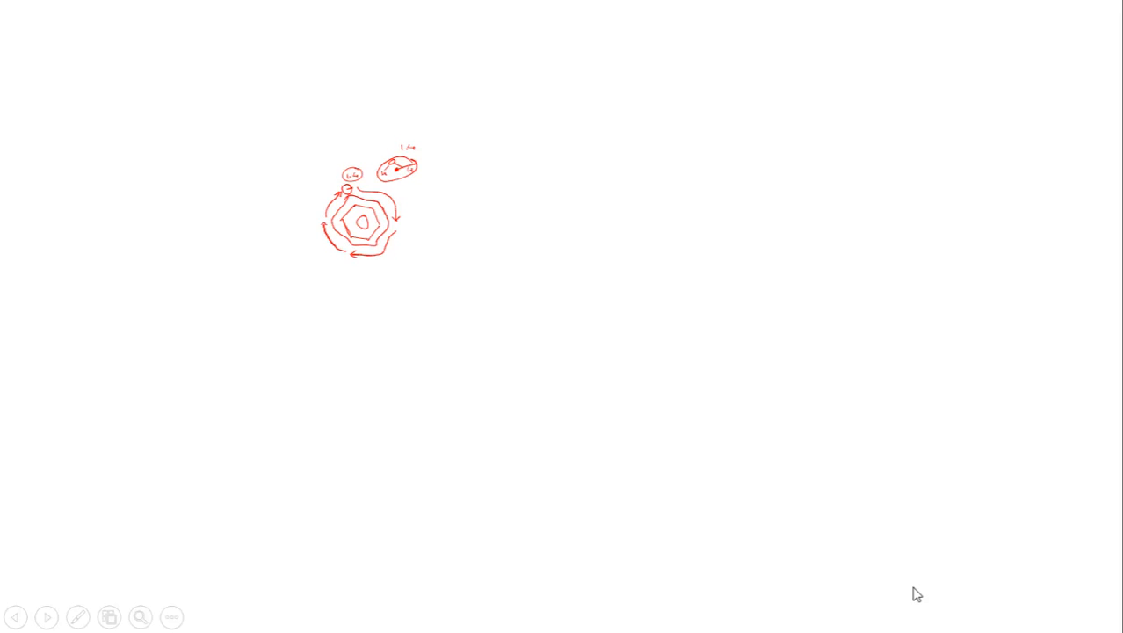
{"action": "key", "text": "ctrl+p"}
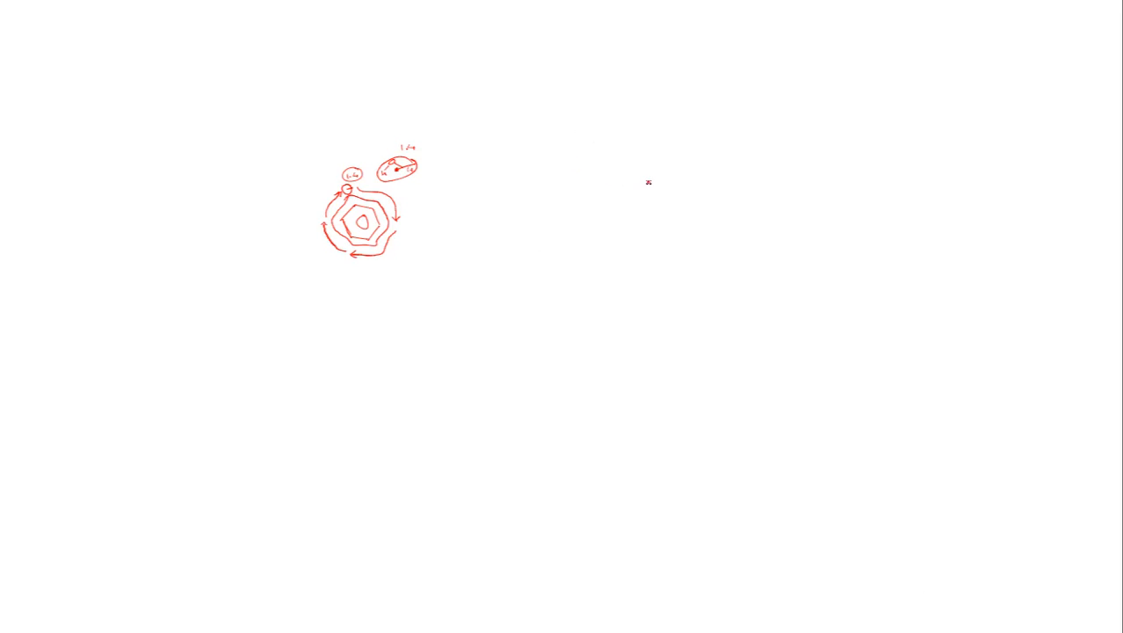
{"action": "mouse_move", "coordinate": [650, 182]}
{"action": "left_mouse_down"}
{"action": "mouse_move", "coordinate": [597, 188]}
{"action": "mouse_move", "coordinate": [620, 205]}
{"action": "mouse_move", "coordinate": [654, 205]}
{"action": "mouse_move", "coordinate": [661, 189]}
{"action": "mouse_move", "coordinate": [648, 181]}
{"action": "left_mouse_up"}
{"action": "left_click", "coordinate": [629, 192]}
{"action": "left_click_drag", "start_coordinate": [626, 157], "coordinate": [625, 196]}
{"action": "left_click_drag", "start_coordinate": [621, 224], "coordinate": [618, 237]}
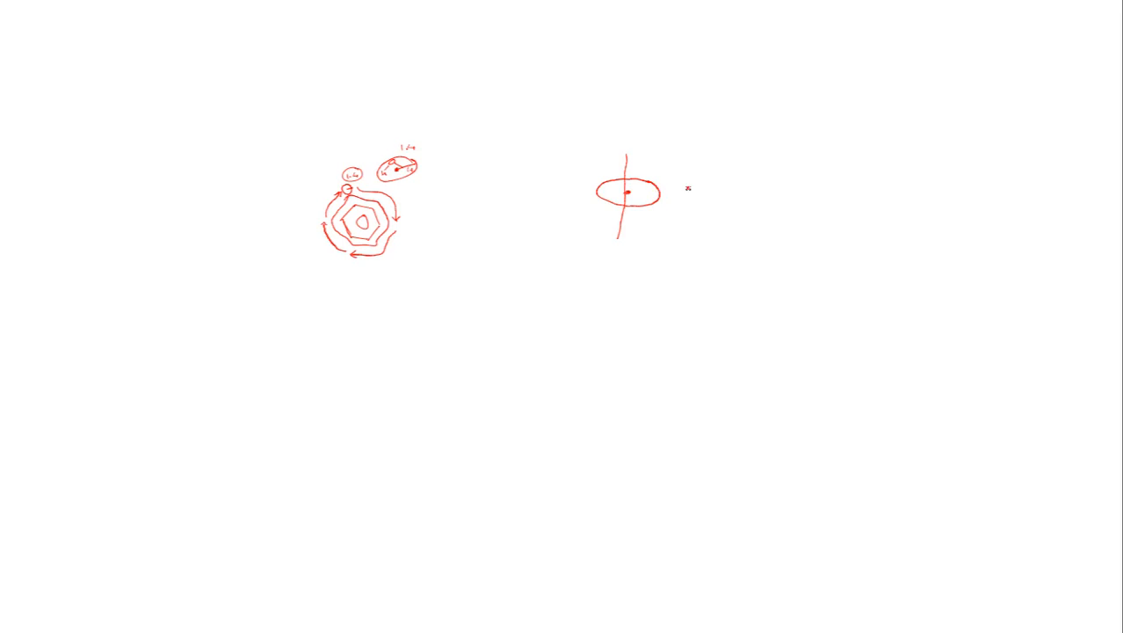
{"action": "mouse_move", "coordinate": [721, 185]}
{"action": "left_mouse_down"}
{"action": "mouse_move", "coordinate": [696, 185]}
{"action": "mouse_move", "coordinate": [693, 200]}
{"action": "mouse_move", "coordinate": [712, 210]}
{"action": "mouse_move", "coordinate": [725, 185]}
{"action": "mouse_move", "coordinate": [720, 192]}
{"action": "left_mouse_up"}
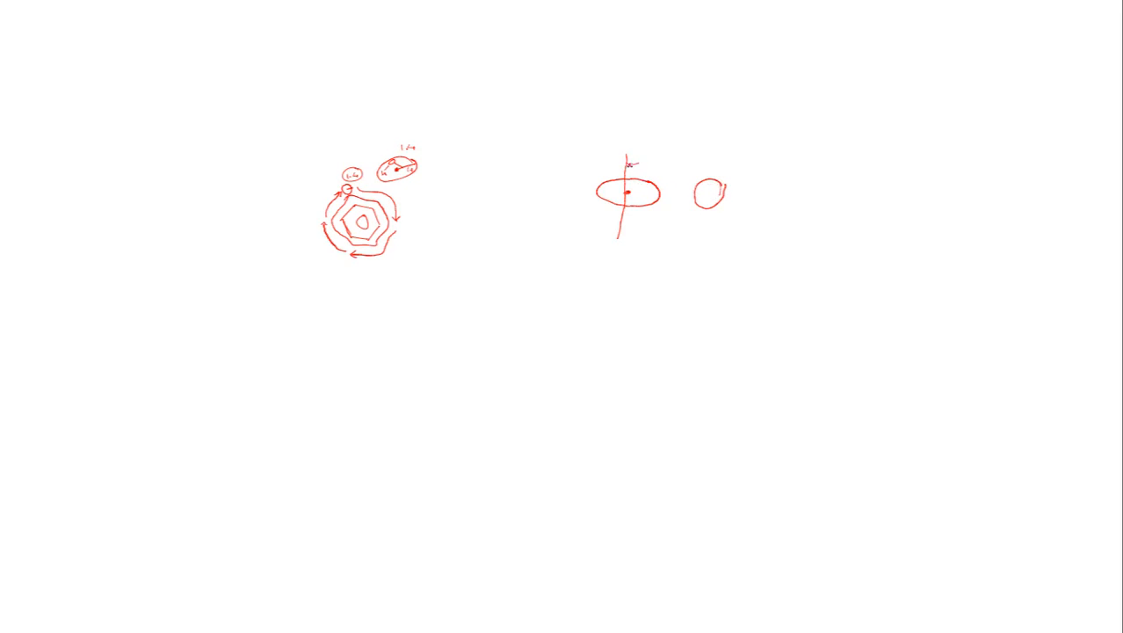
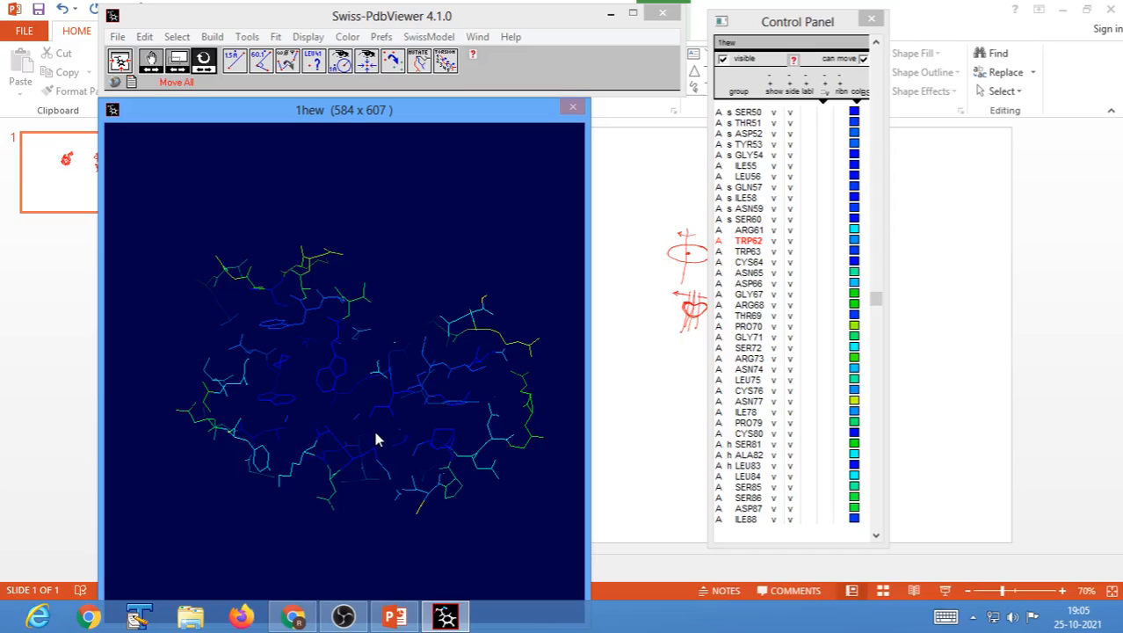
Move the Control Panel clear of the slide sketch, shift the slab out of the molecule and refit the view
{"action": "left_click_drag", "start_coordinate": [796, 25], "coordinate": [988, 87]}
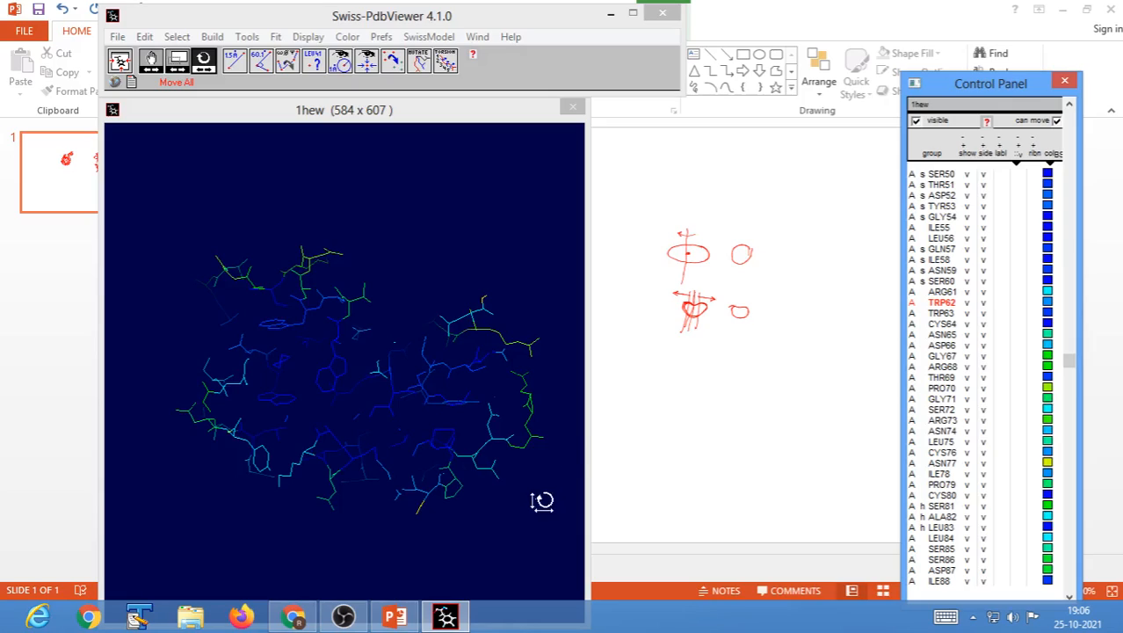
{"action": "left_click", "coordinate": [458, 244]}
{"action": "left_click_drag", "start_coordinate": [458, 244], "coordinate": [460, 299]}
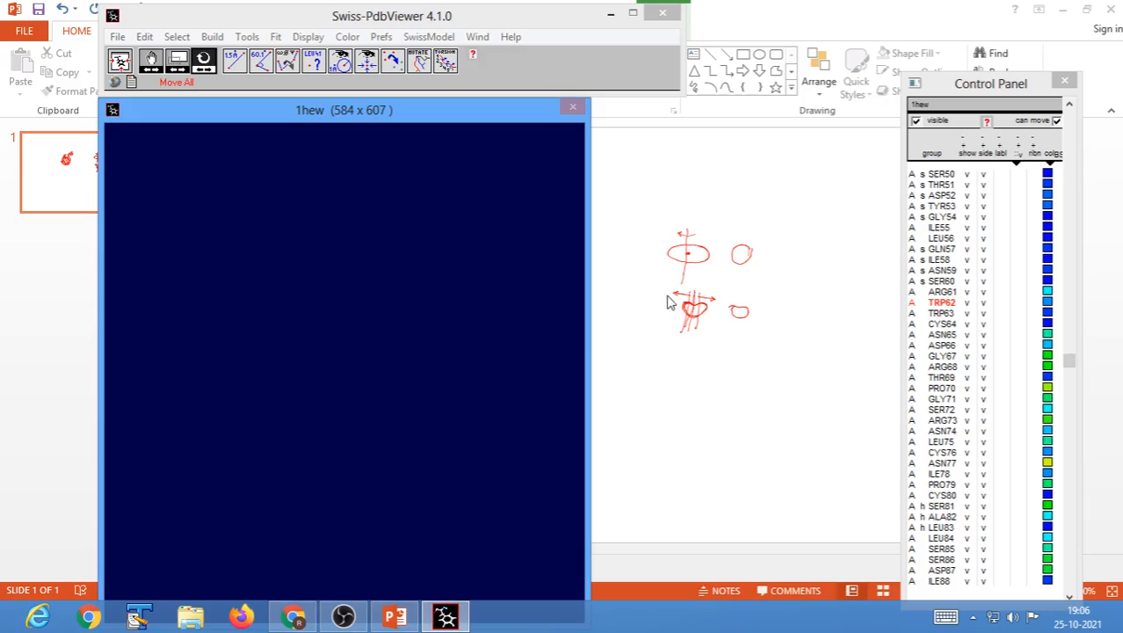
{"action": "left_click", "coordinate": [120, 67]}
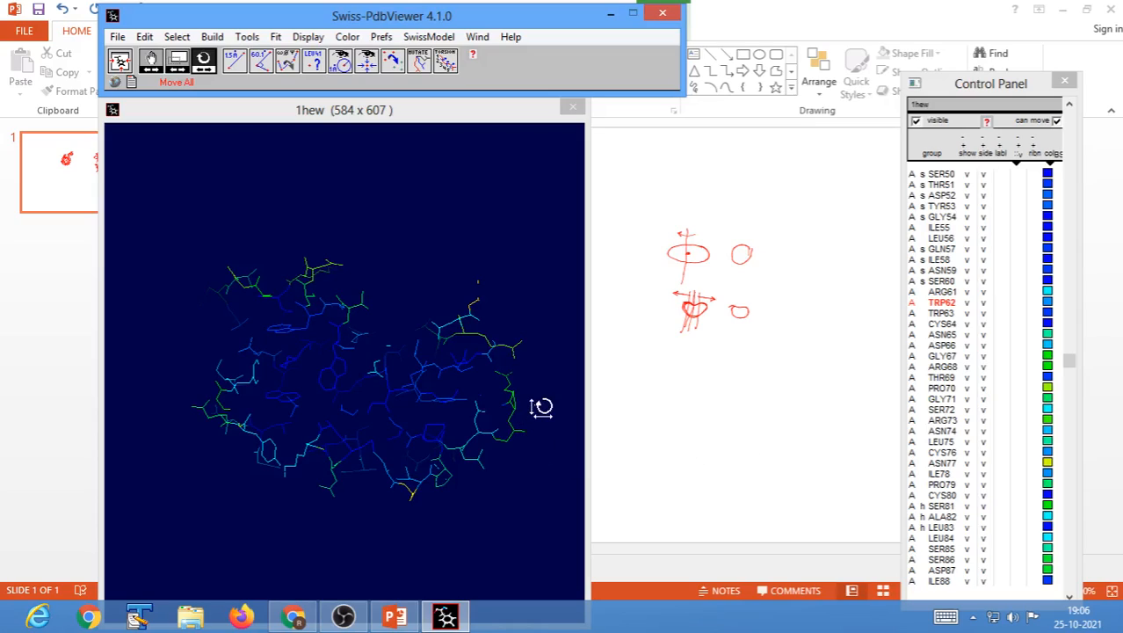
Move the slab back and forth through the molecule to examine slices at different depths, ending with the view refitted
{"action": "left_click_drag", "start_coordinate": [541, 406], "coordinate": [530, 262]}
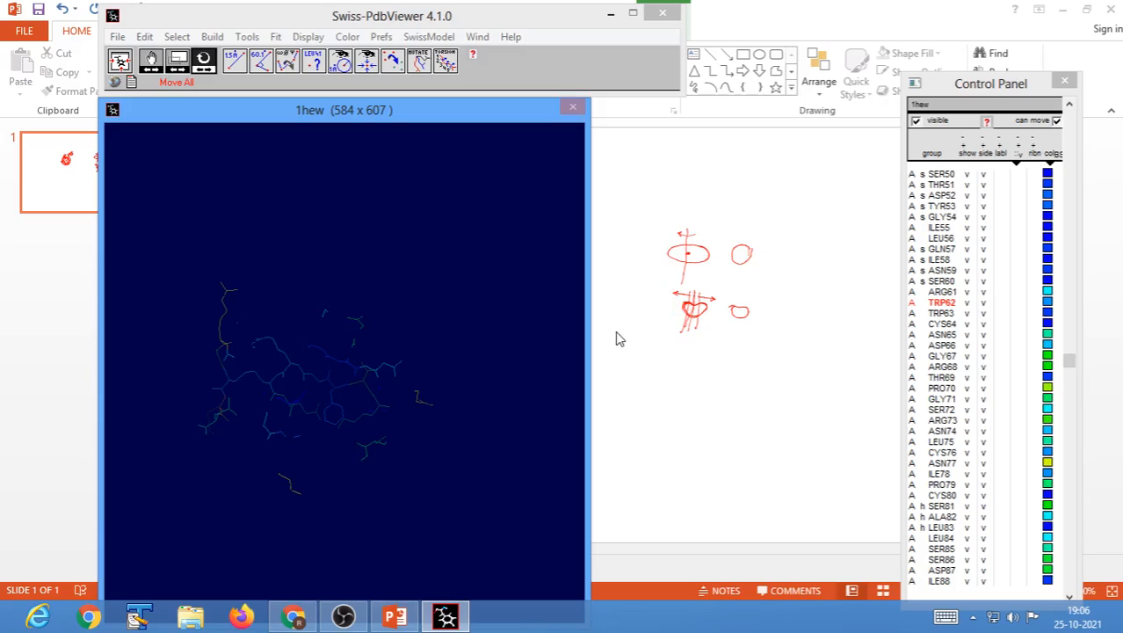
{"action": "scroll", "coordinate": [517, 325], "scroll_direction": "up", "scroll_amount": 3}
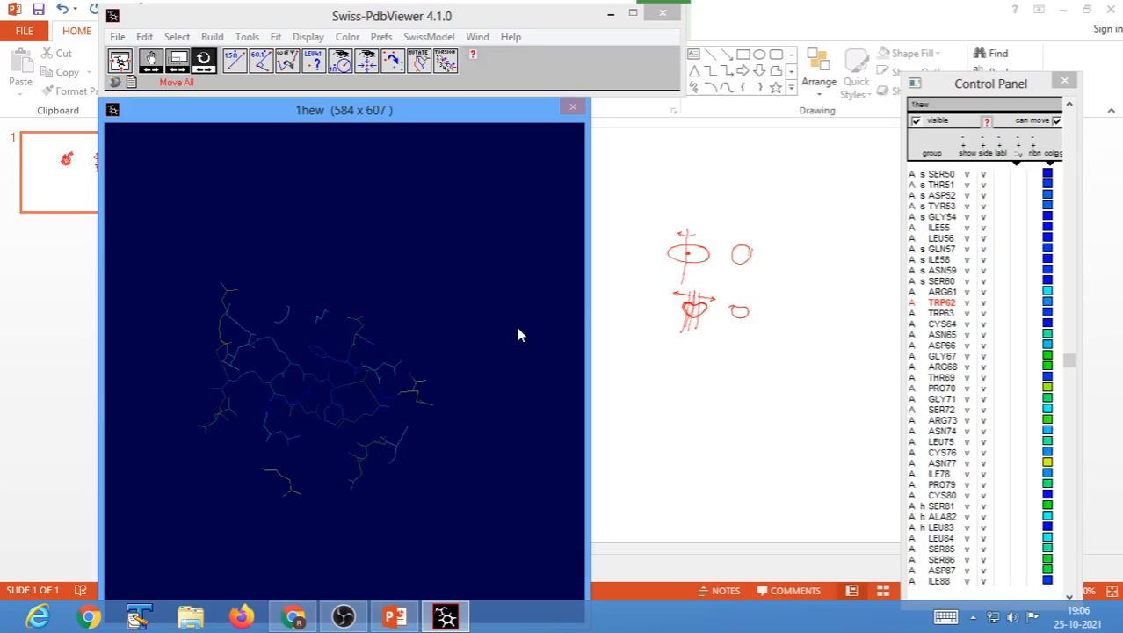
{"action": "scroll", "coordinate": [518, 340], "scroll_direction": "up", "scroll_amount": 5}
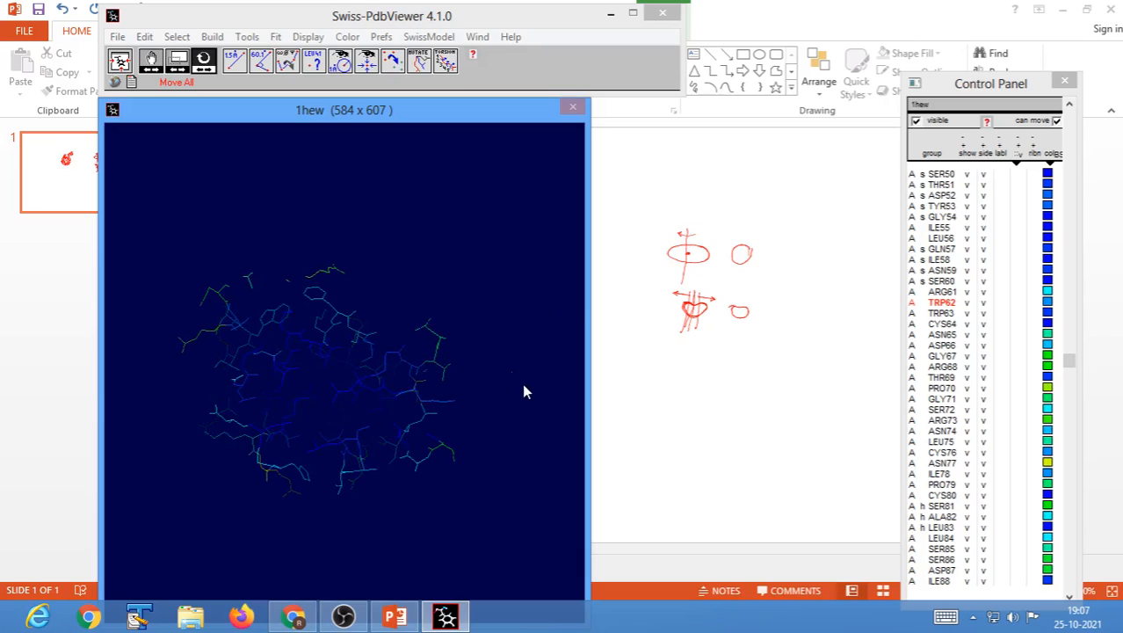
{"action": "scroll", "coordinate": [526, 440], "scroll_direction": "up", "scroll_amount": 2}
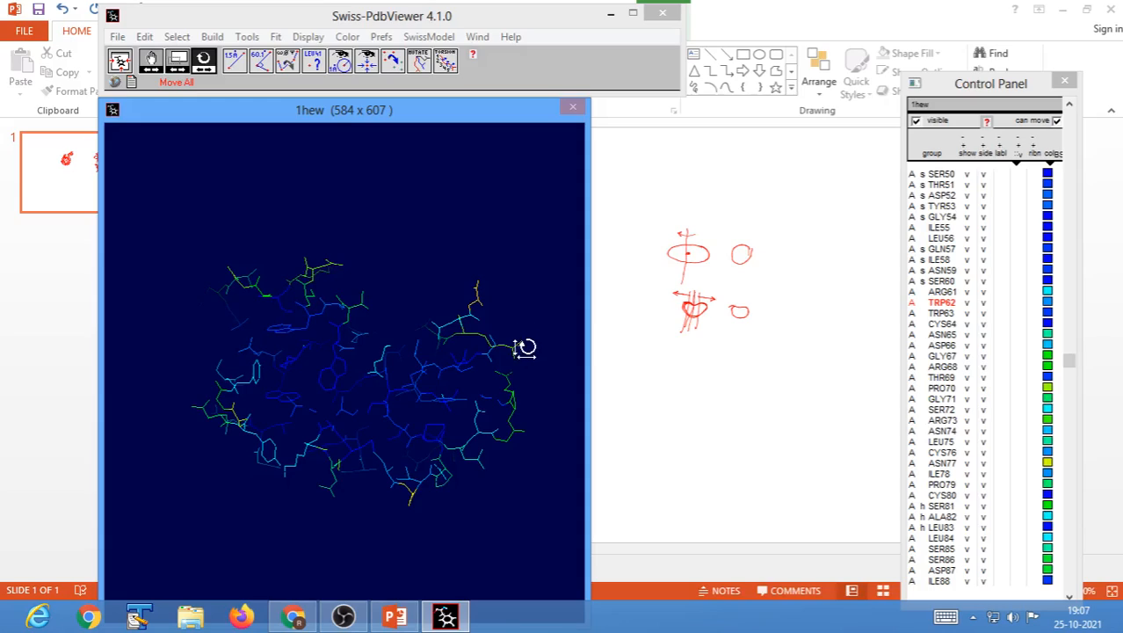
{"action": "left_click", "coordinate": [123, 70]}
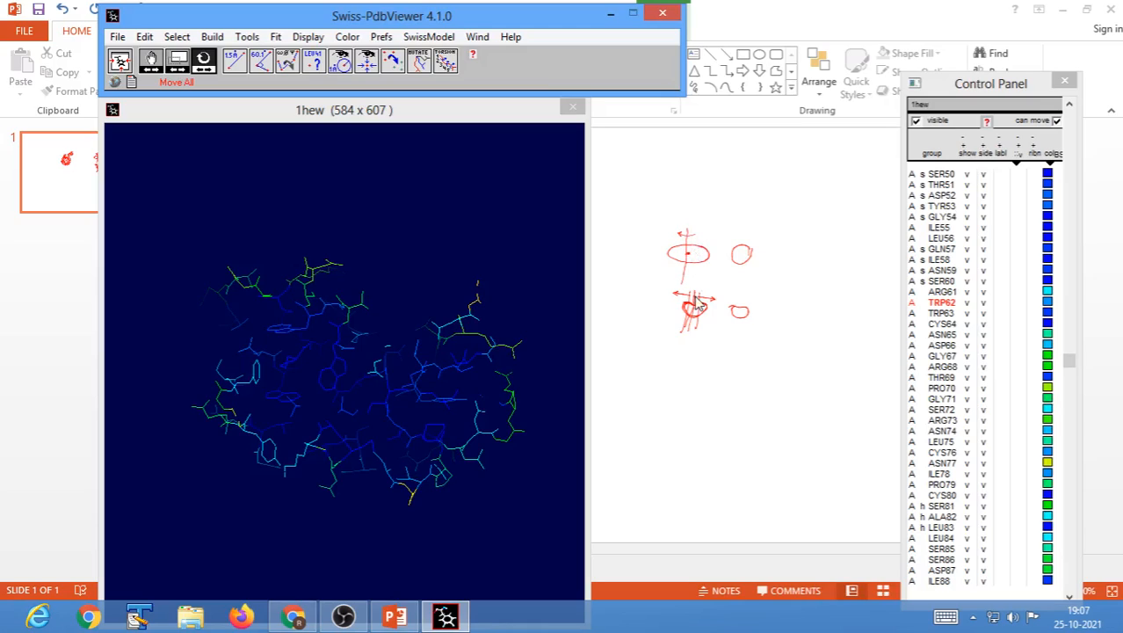
Bring the Control Panel next to the structure and select the ligand groups NAG201 to NAG203
{"action": "mouse_move", "coordinate": [445, 616]}
{"action": "left_click_drag", "start_coordinate": [999, 92], "coordinate": [691, 72]}
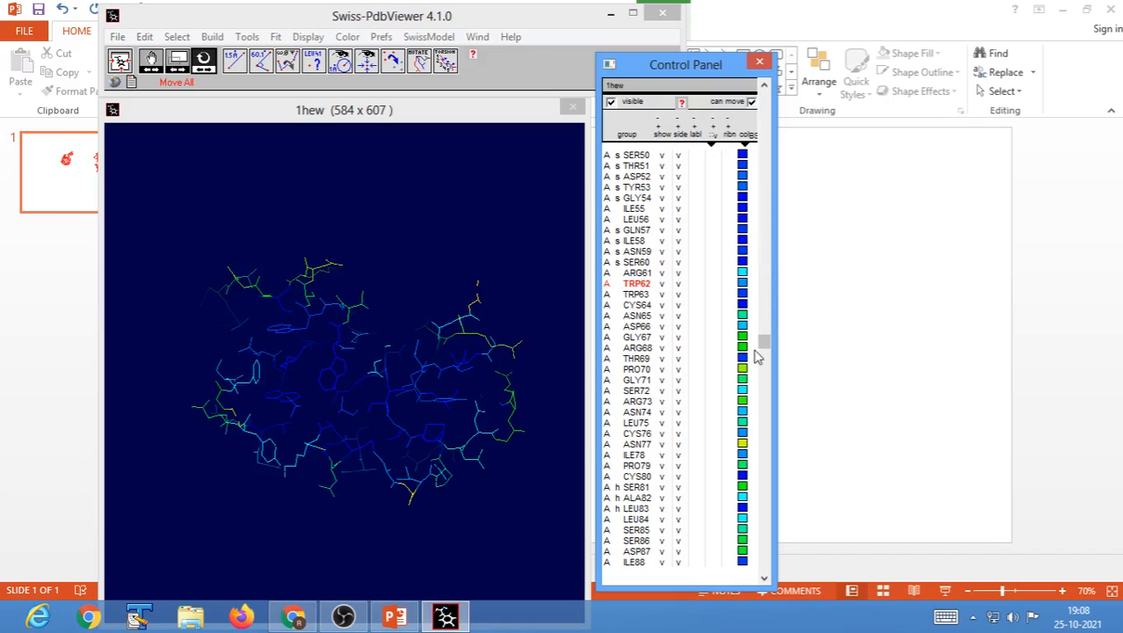
{"action": "left_click_drag", "start_coordinate": [764, 345], "coordinate": [769, 578]}
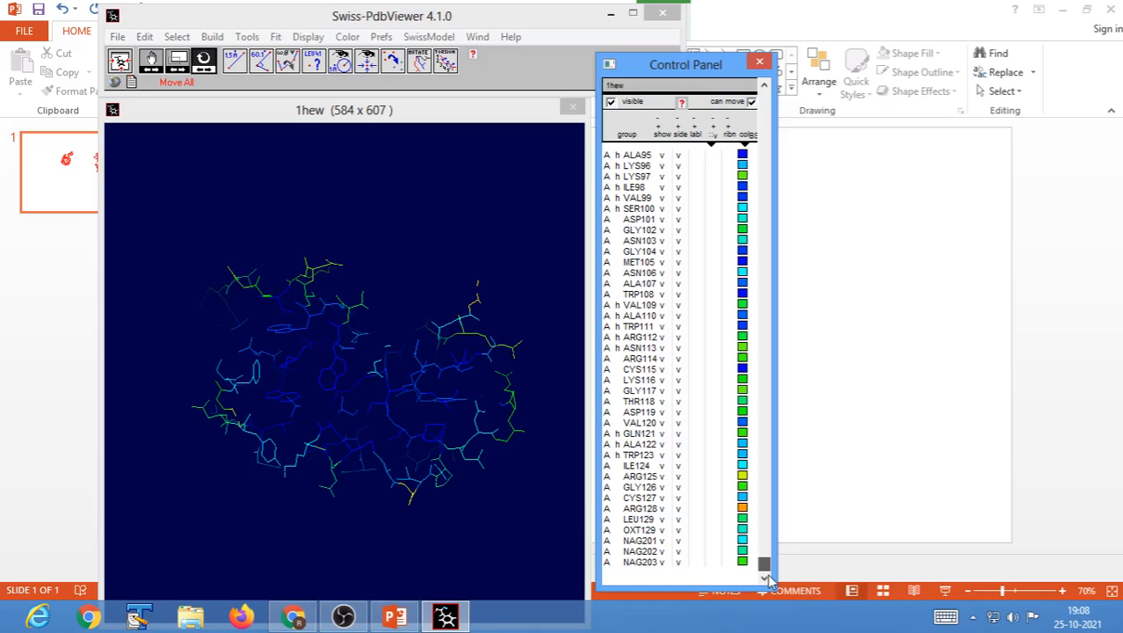
{"action": "left_click", "coordinate": [641, 541]}
{"action": "left_click_drag", "start_coordinate": [644, 554], "coordinate": [641, 586]}
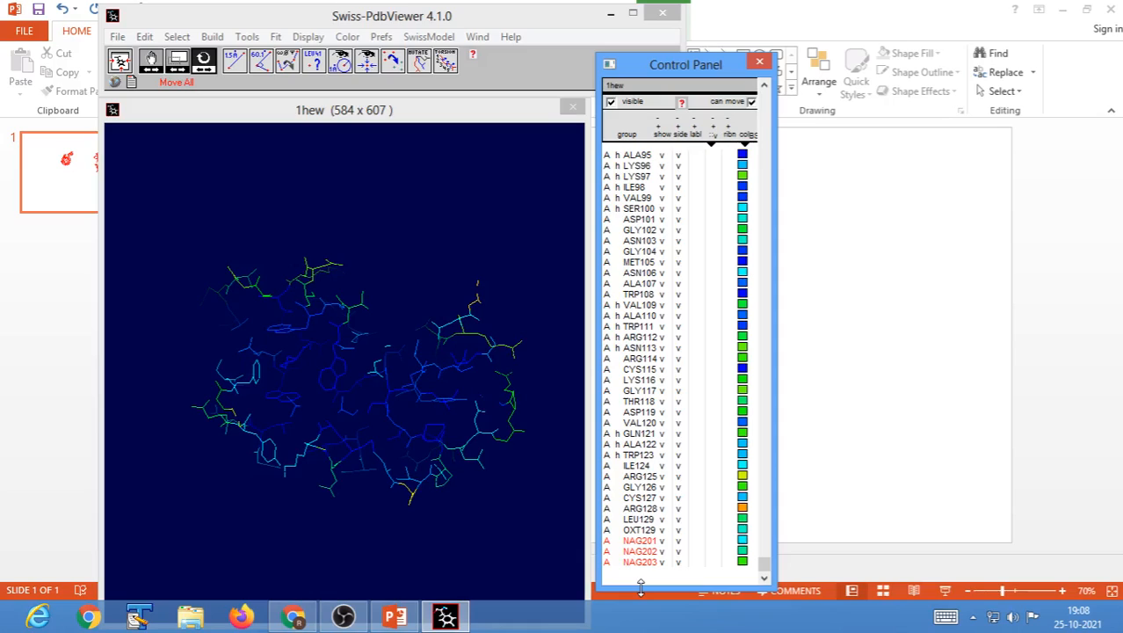
Invert the selection from the NAG ligands to the protein residues and color them dark green
{"action": "left_click", "coordinate": [177, 37]}
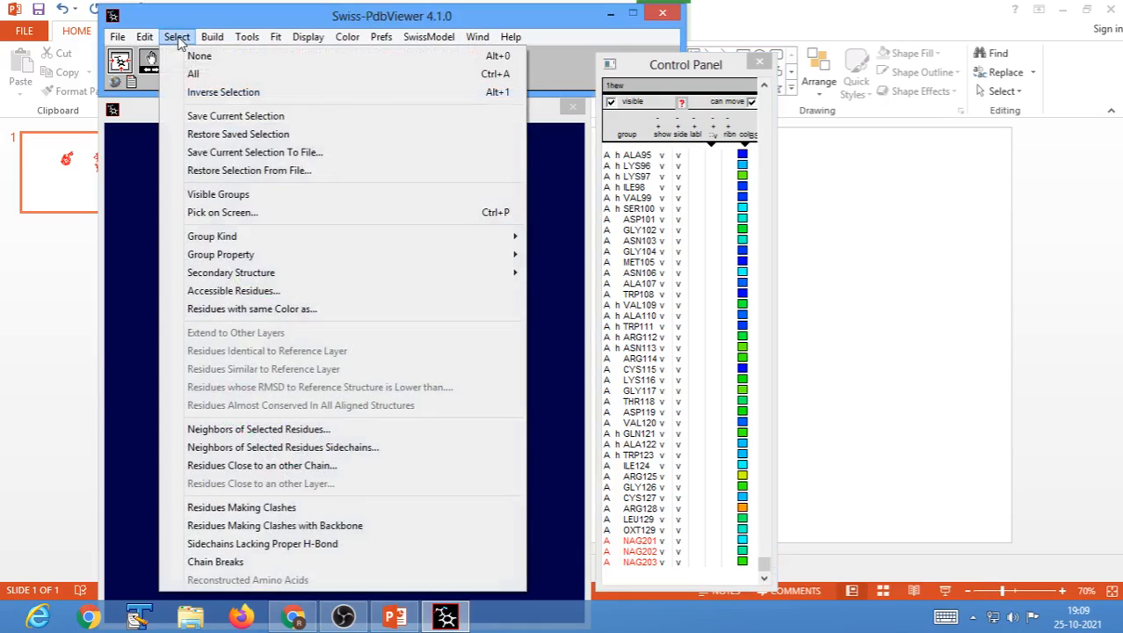
{"action": "left_click", "coordinate": [203, 93]}
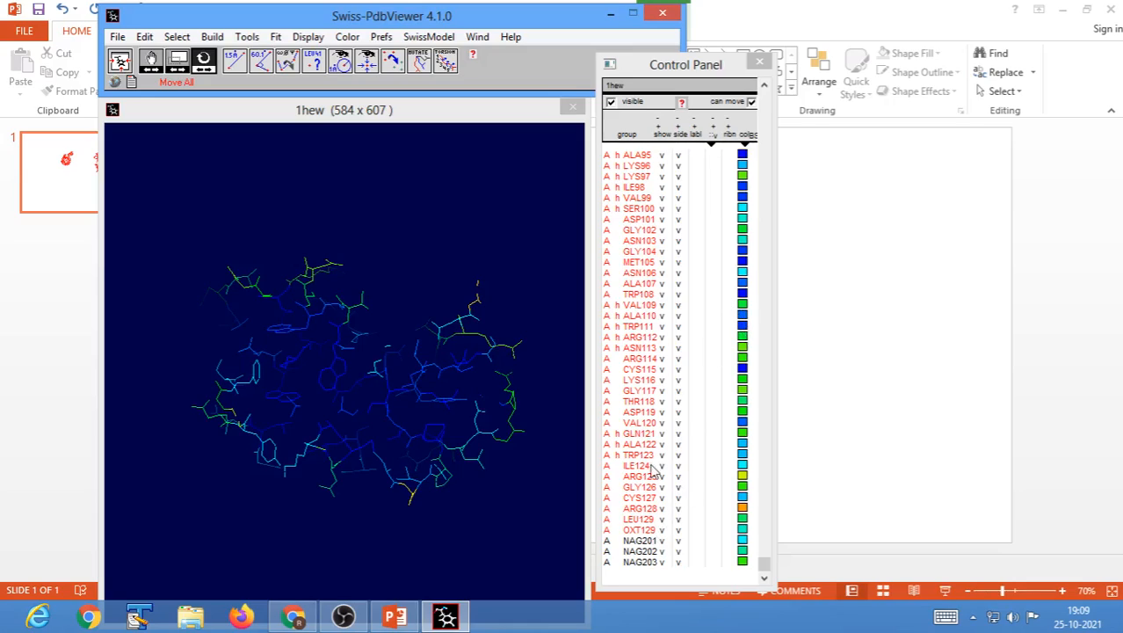
{"action": "left_click", "coordinate": [745, 138]}
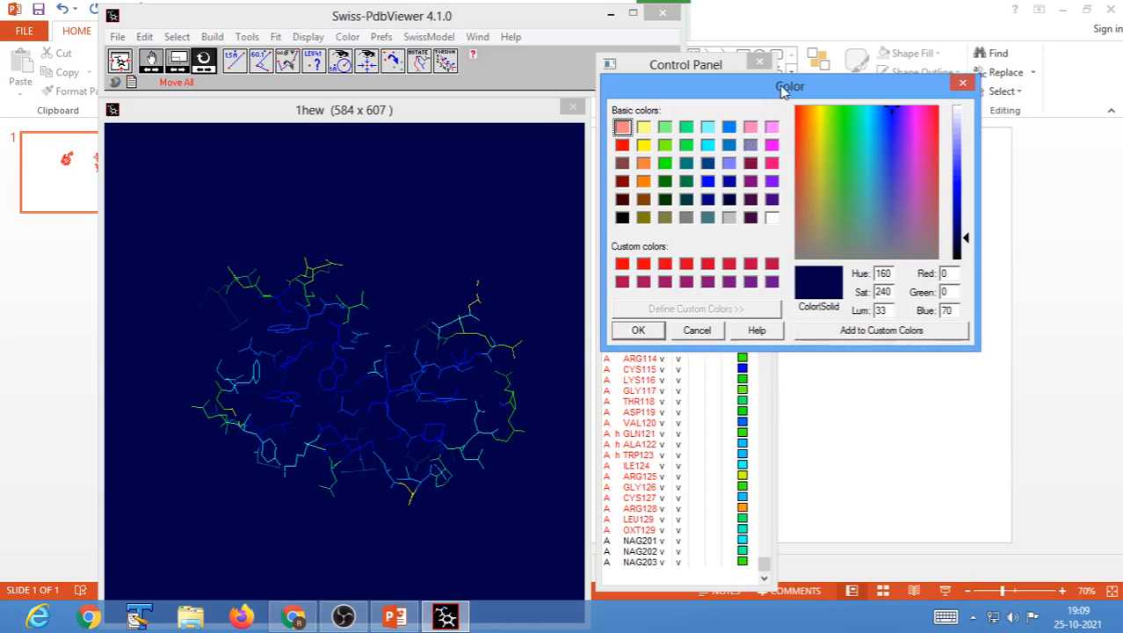
{"action": "left_click_drag", "start_coordinate": [787, 86], "coordinate": [740, 97]}
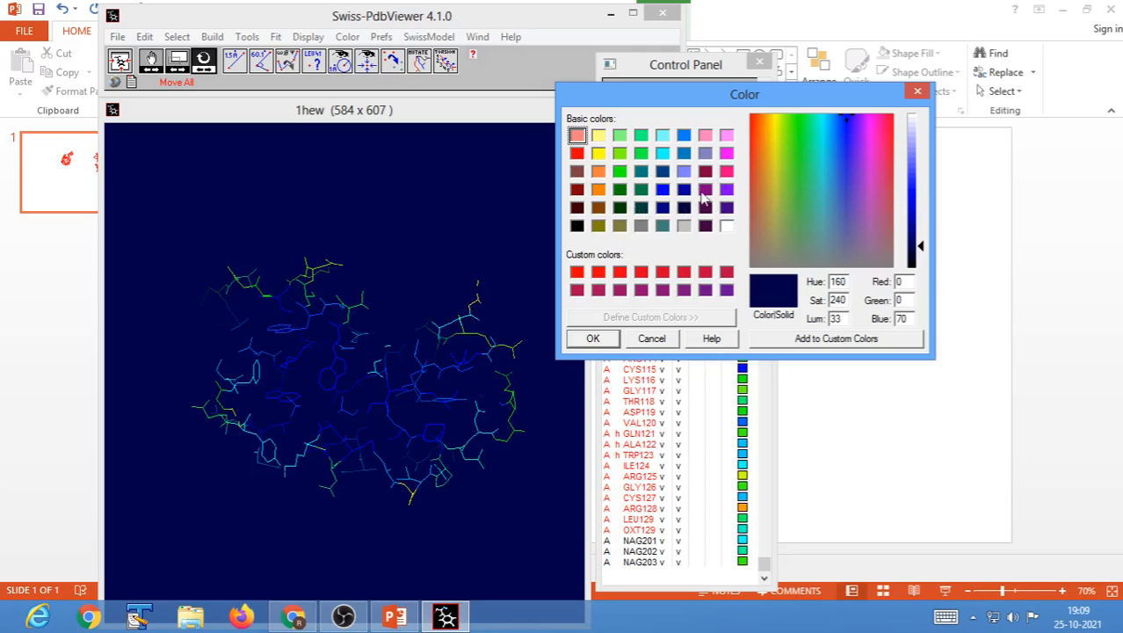
{"action": "left_click_drag", "start_coordinate": [764, 100], "coordinate": [806, 214]}
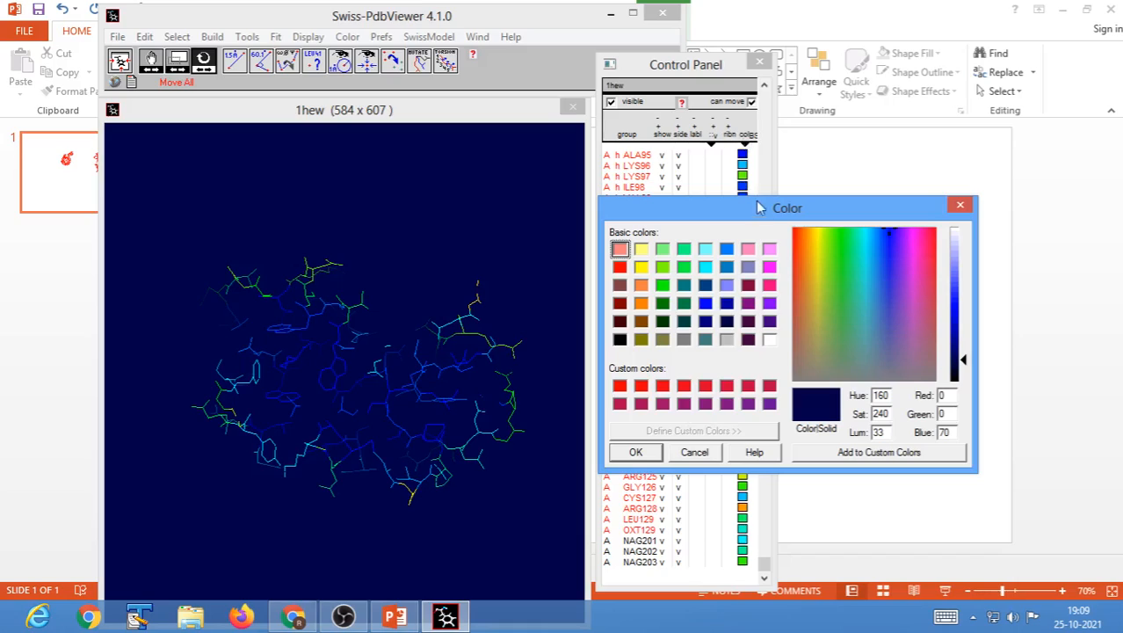
{"action": "left_click_drag", "start_coordinate": [764, 210], "coordinate": [756, 144]}
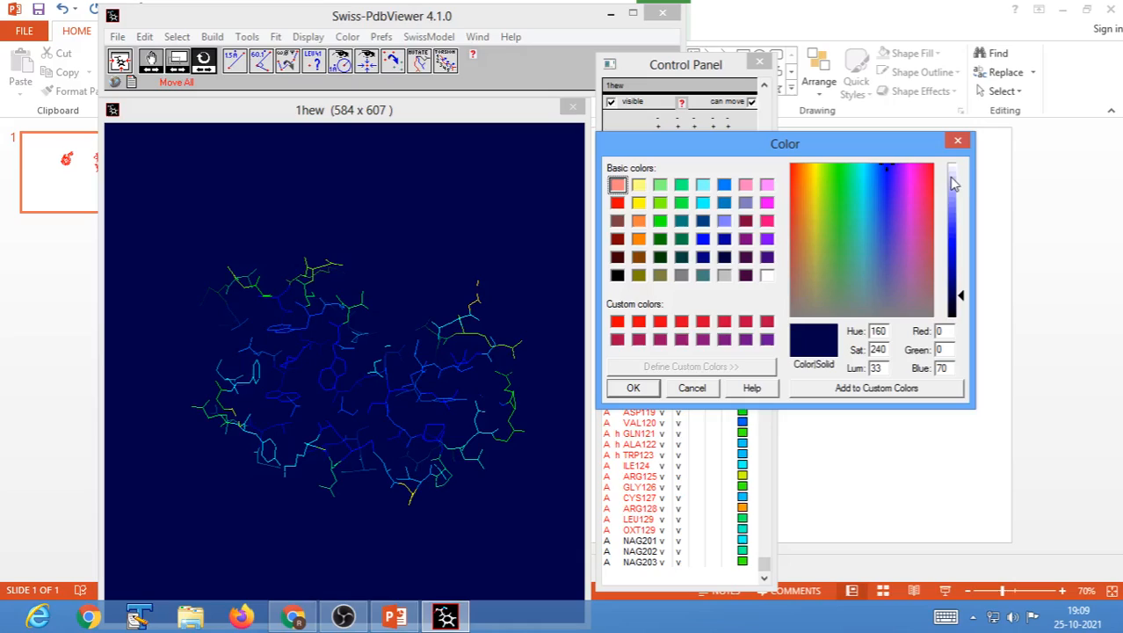
{"action": "left_click_drag", "start_coordinate": [963, 298], "coordinate": [964, 271]}
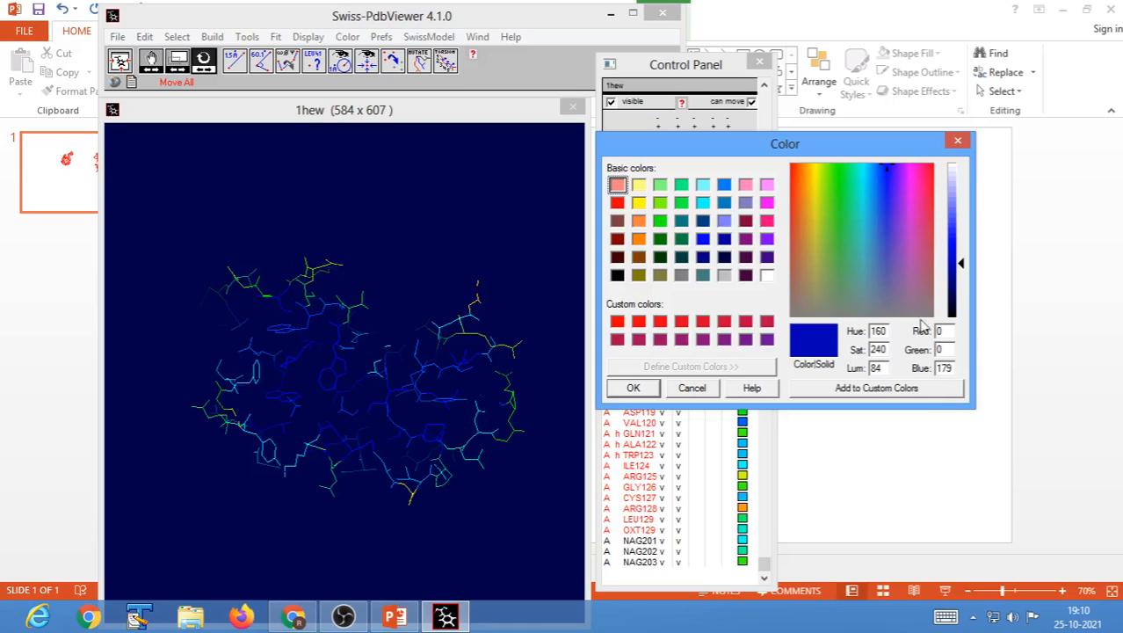
{"action": "mouse_move", "coordinate": [962, 267]}
{"action": "left_mouse_down"}
{"action": "mouse_move", "coordinate": [962, 188]}
{"action": "mouse_move", "coordinate": [963, 295]}
{"action": "mouse_move", "coordinate": [963, 201]}
{"action": "mouse_move", "coordinate": [961, 281]}
{"action": "left_mouse_up"}
{"action": "left_click", "coordinate": [660, 222]}
{"action": "left_click", "coordinate": [963, 242]}
{"action": "left_click_drag", "start_coordinate": [963, 243], "coordinate": [964, 277]}
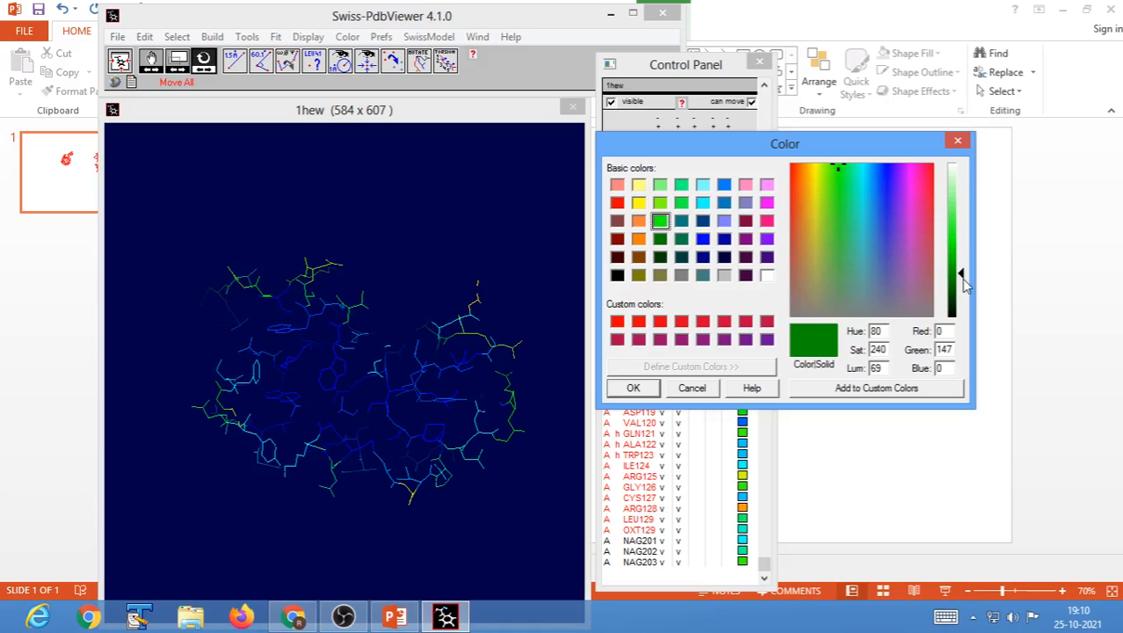
{"action": "left_click", "coordinate": [650, 390]}
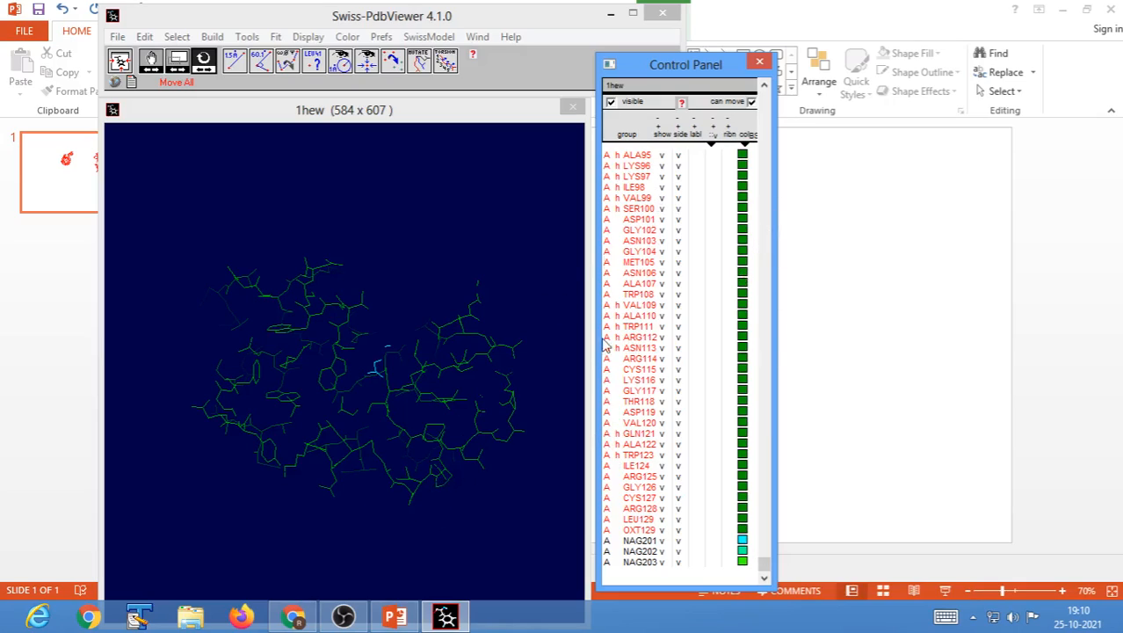
Turn off slab display to show the whole molecule and inspect it from another angle
{"action": "mouse_move", "coordinate": [439, 526]}
{"action": "left_mouse_down"}
{"action": "mouse_move", "coordinate": [421, 530]}
{"action": "mouse_move", "coordinate": [446, 518]}
{"action": "left_mouse_up"}
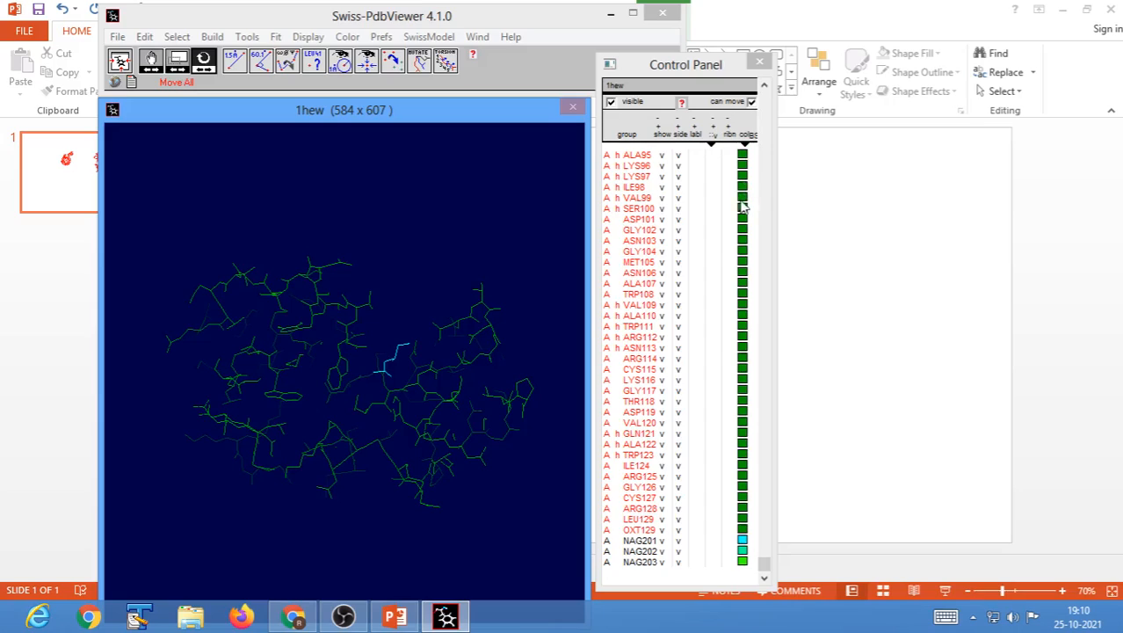
{"action": "left_click", "coordinate": [307, 37]}
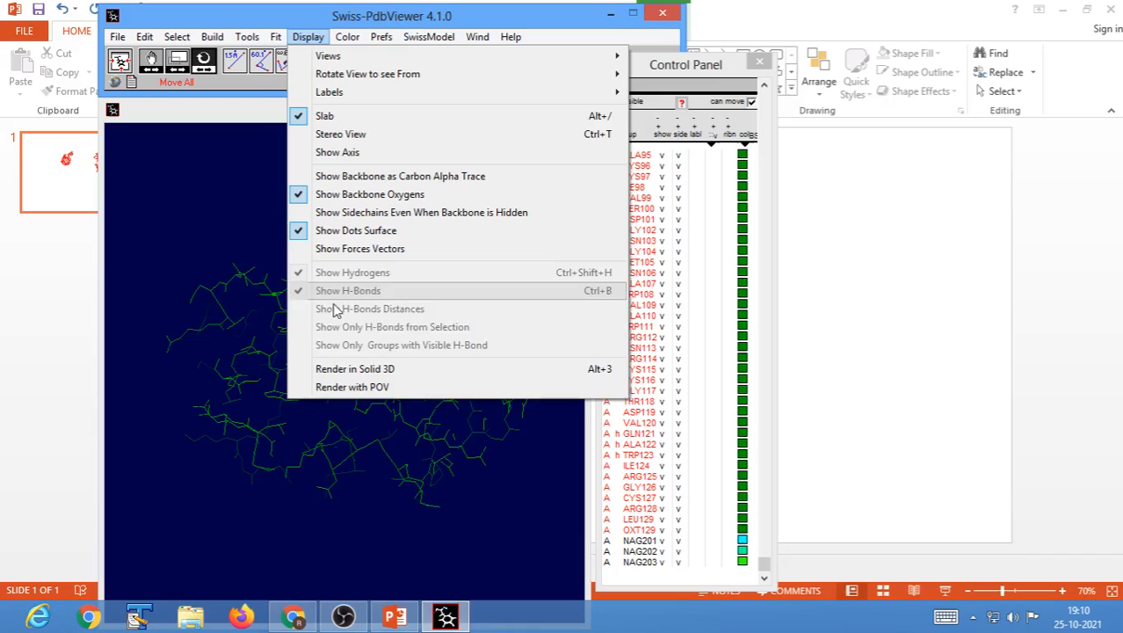
{"action": "left_click", "coordinate": [325, 115]}
{"action": "left_click_drag", "start_coordinate": [398, 465], "coordinate": [436, 504]}
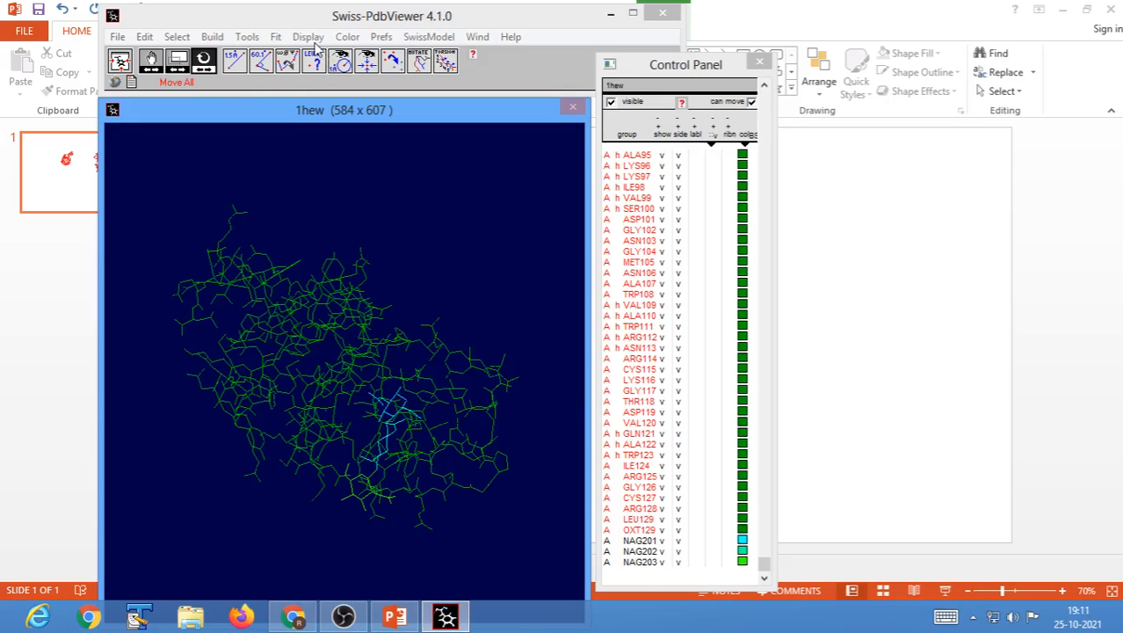
Invert the selection back to ligand groups NAG201 to NAG203 and color them red
{"action": "left_click", "coordinate": [179, 38]}
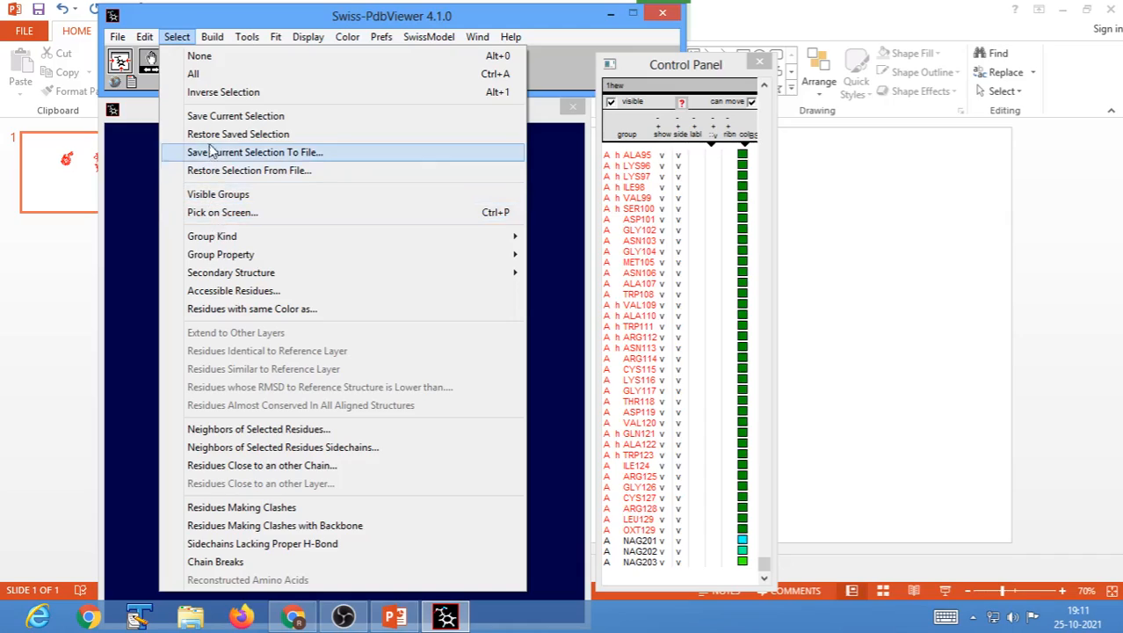
{"action": "left_click", "coordinate": [204, 92]}
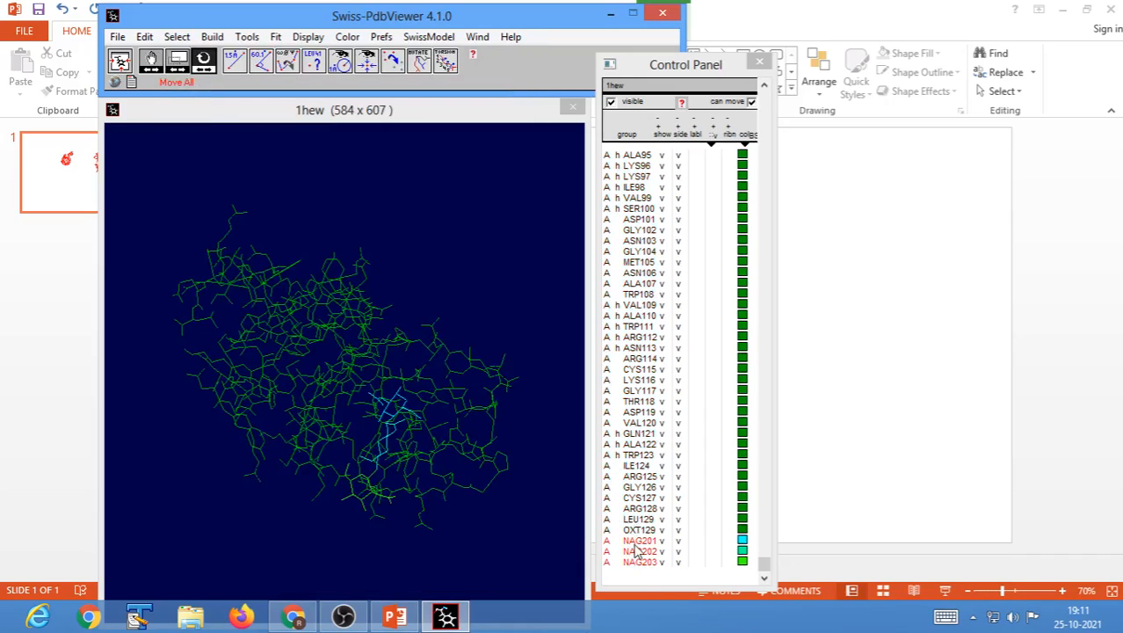
{"action": "left_click", "coordinate": [744, 141]}
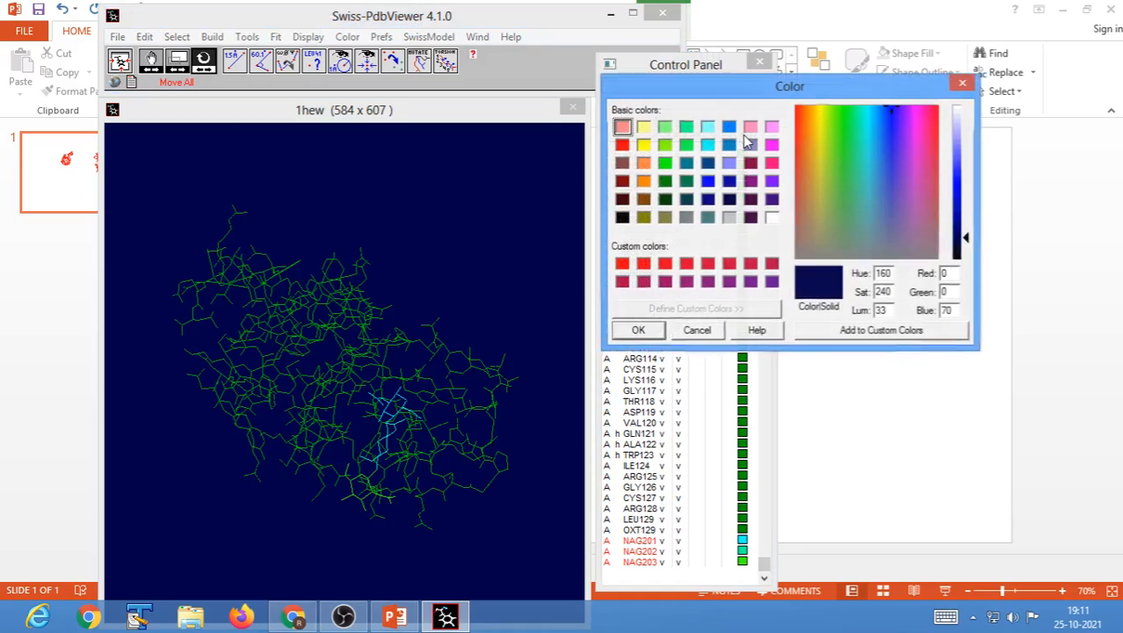
{"action": "left_click", "coordinate": [620, 266]}
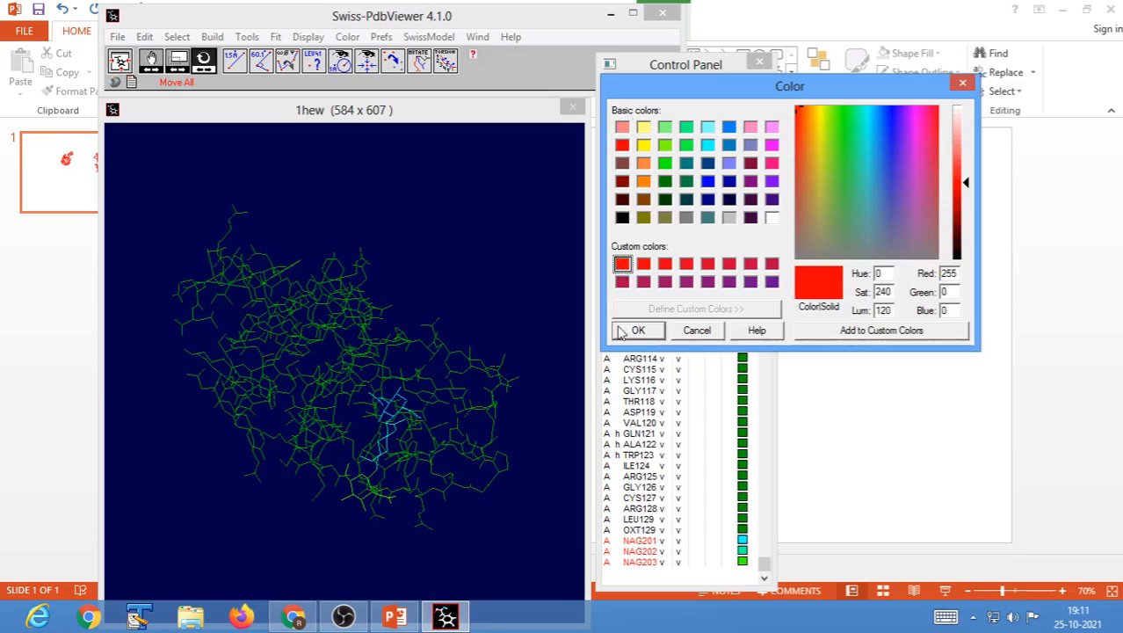
{"action": "left_click", "coordinate": [636, 332]}
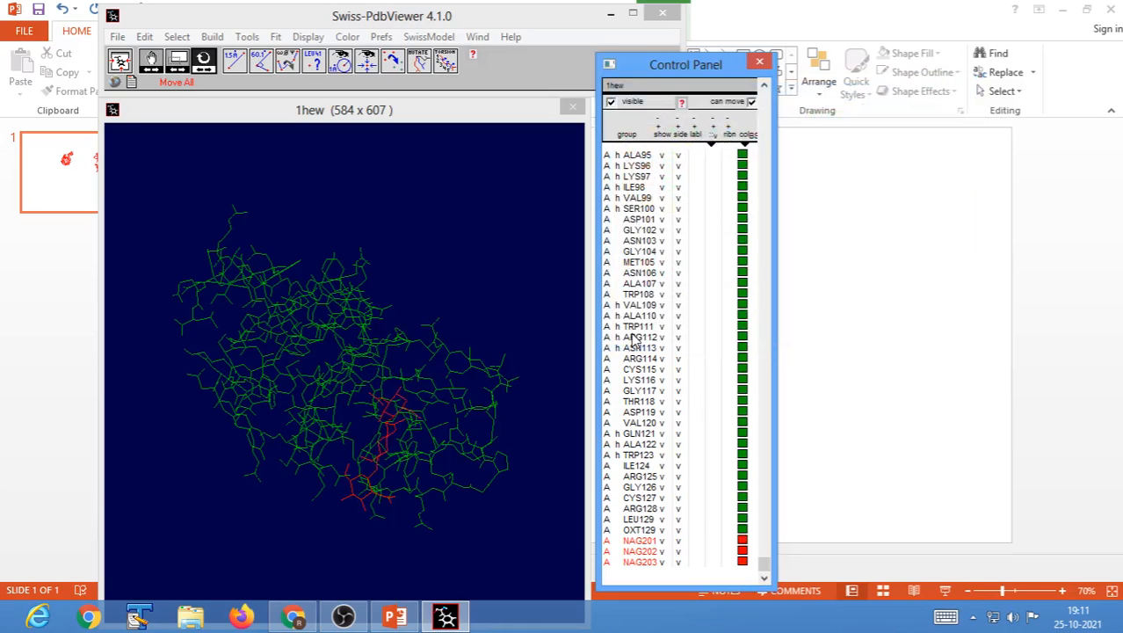
{"action": "left_click_drag", "start_coordinate": [451, 499], "coordinate": [358, 355]}
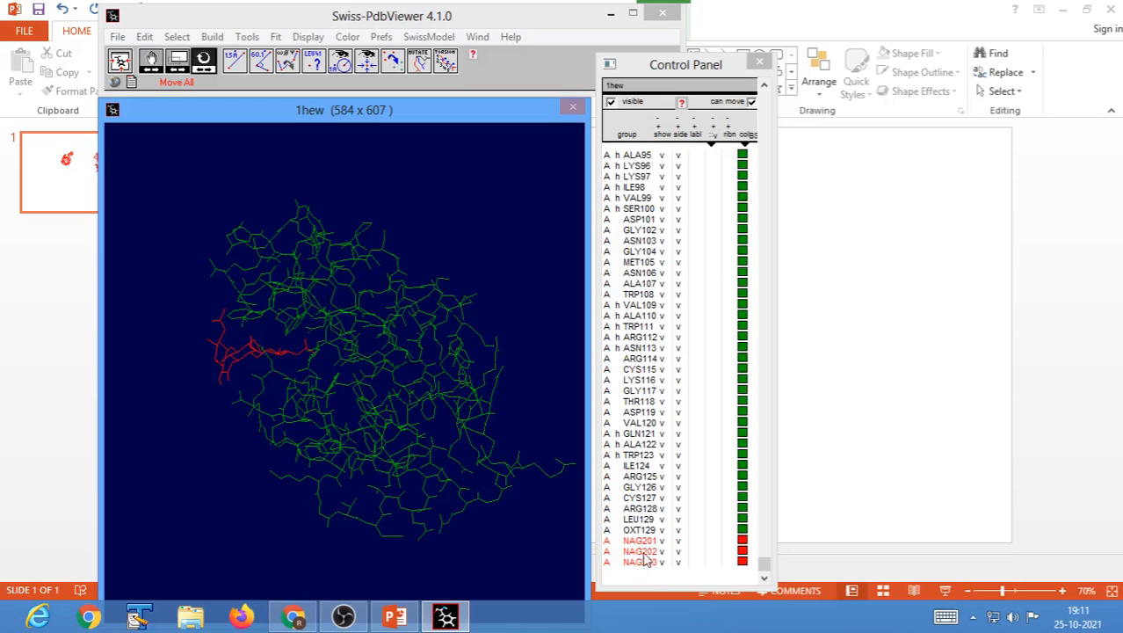
Color the individual groups OXT129 and LEU129 yellow to mark the end of the protein chain
{"action": "left_click", "coordinate": [348, 41]}
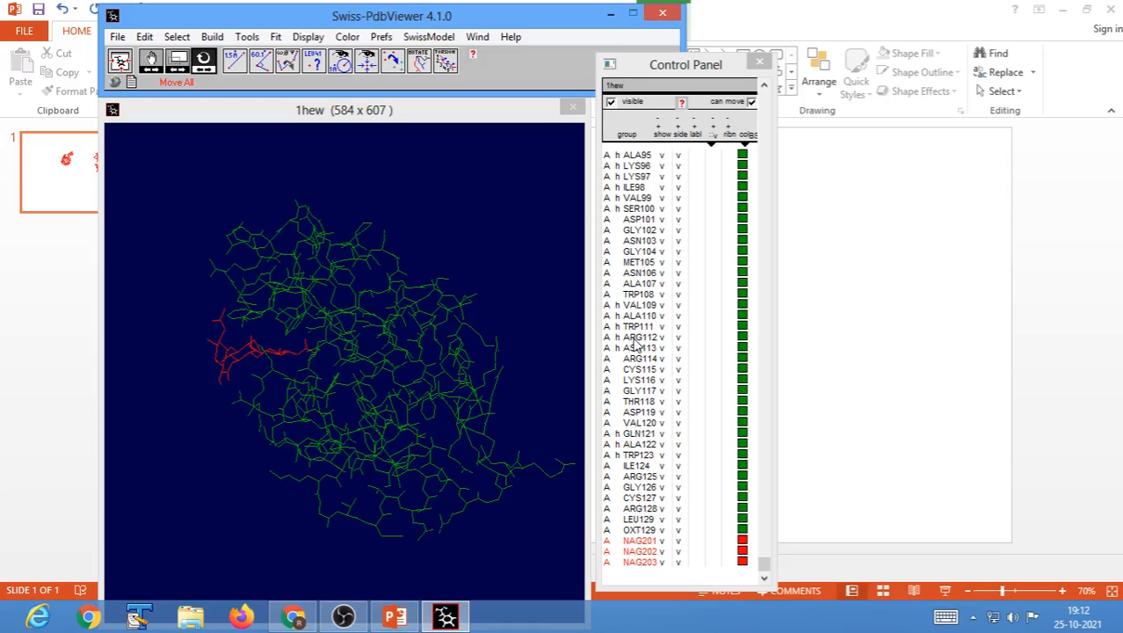
{"action": "left_click", "coordinate": [743, 529]}
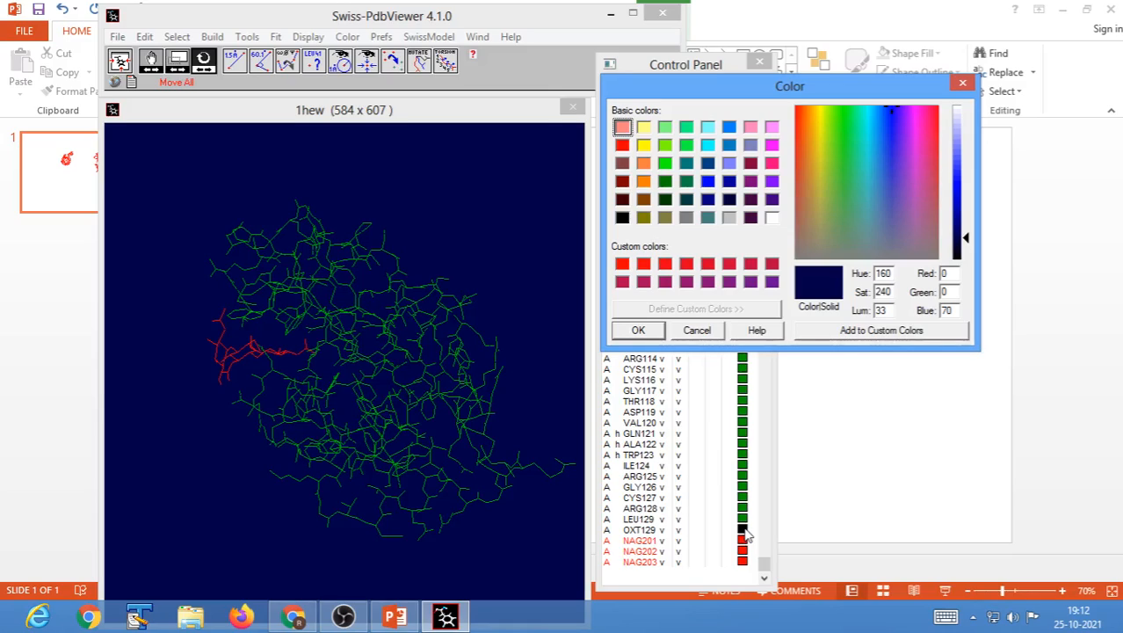
{"action": "left_click", "coordinate": [643, 145]}
{"action": "left_click", "coordinate": [639, 330]}
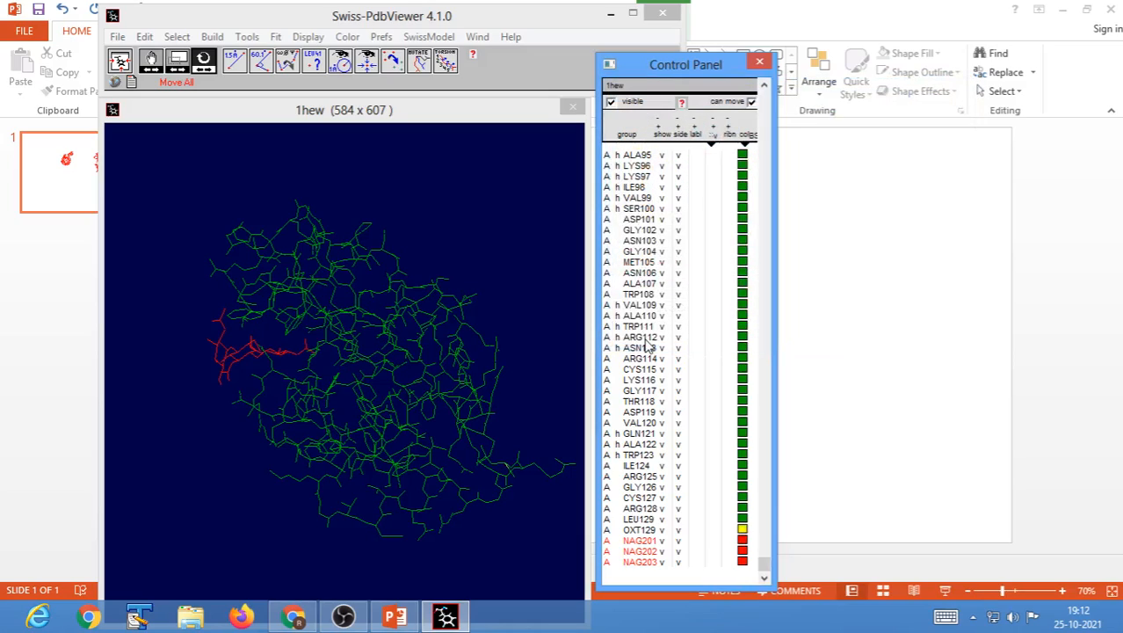
{"action": "left_click", "coordinate": [742, 519]}
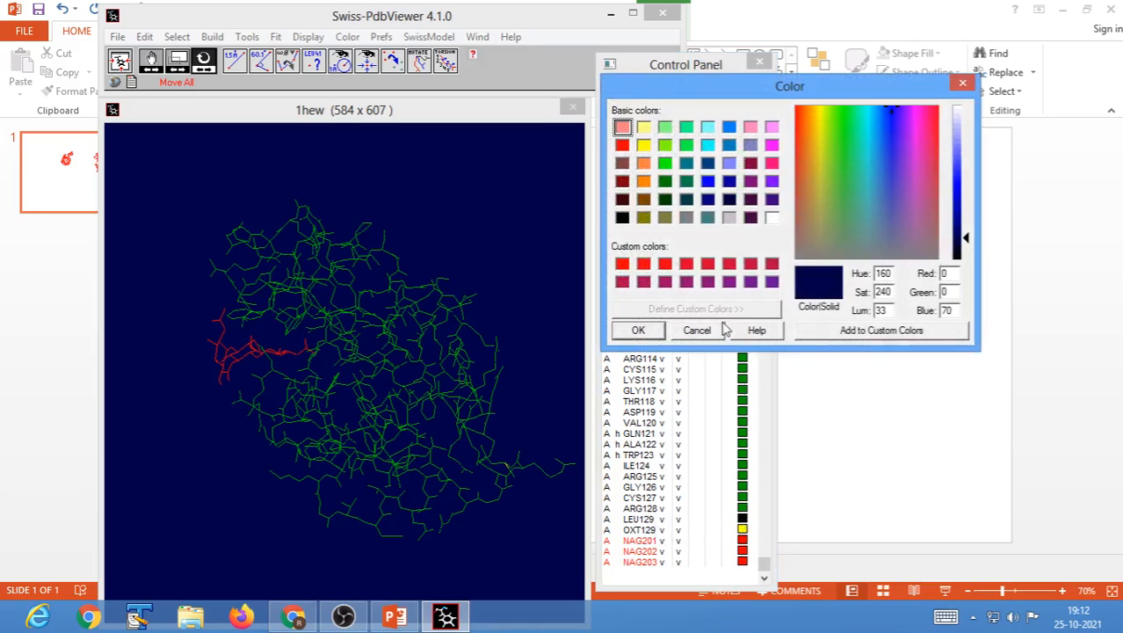
{"action": "left_click", "coordinate": [643, 145]}
{"action": "left_click", "coordinate": [638, 330]}
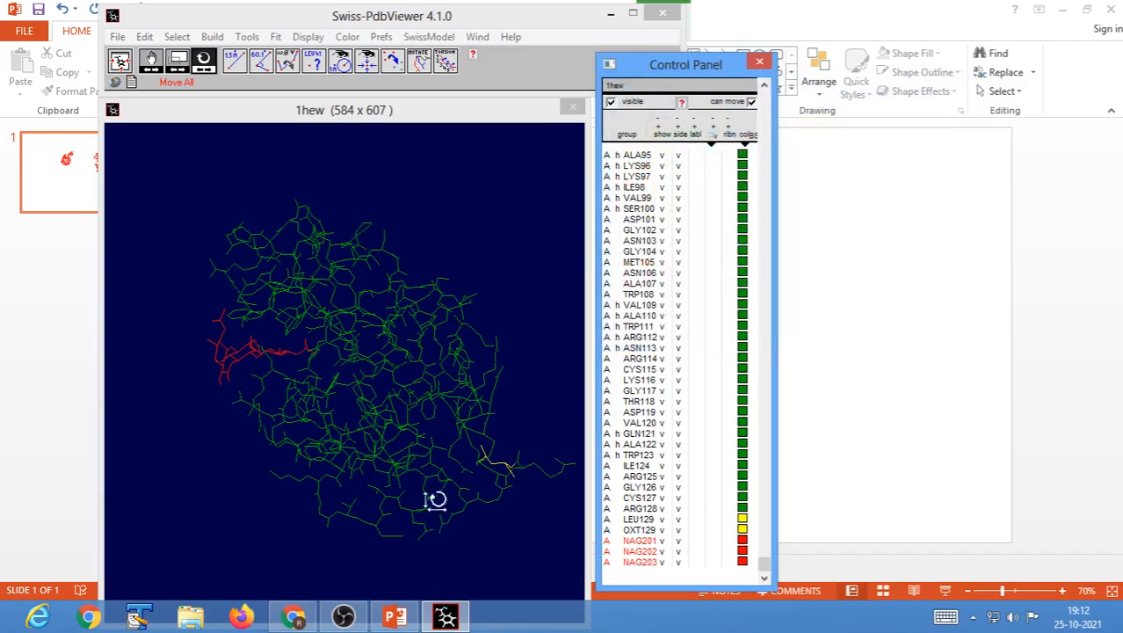
{"action": "left_click", "coordinate": [504, 469]}
{"action": "left_click_drag", "start_coordinate": [504, 470], "coordinate": [514, 353]}
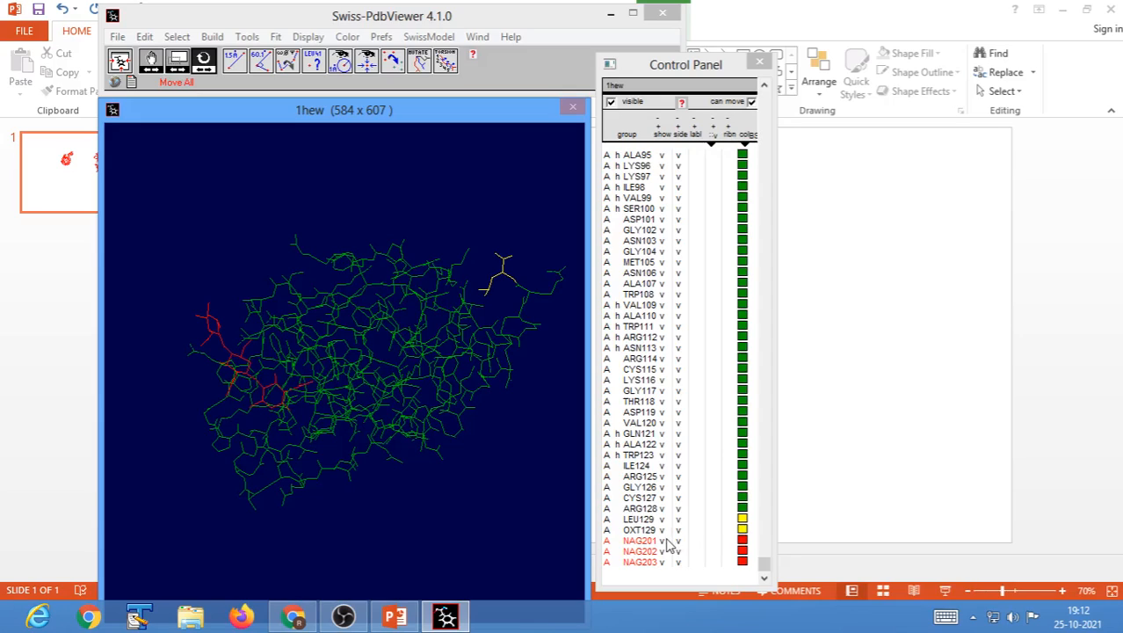
{"action": "mouse_move", "coordinate": [442, 358]}
{"action": "left_mouse_down"}
{"action": "mouse_move", "coordinate": [426, 382]}
{"action": "mouse_move", "coordinate": [436, 397]}
{"action": "mouse_move", "coordinate": [427, 367]}
{"action": "left_mouse_up"}
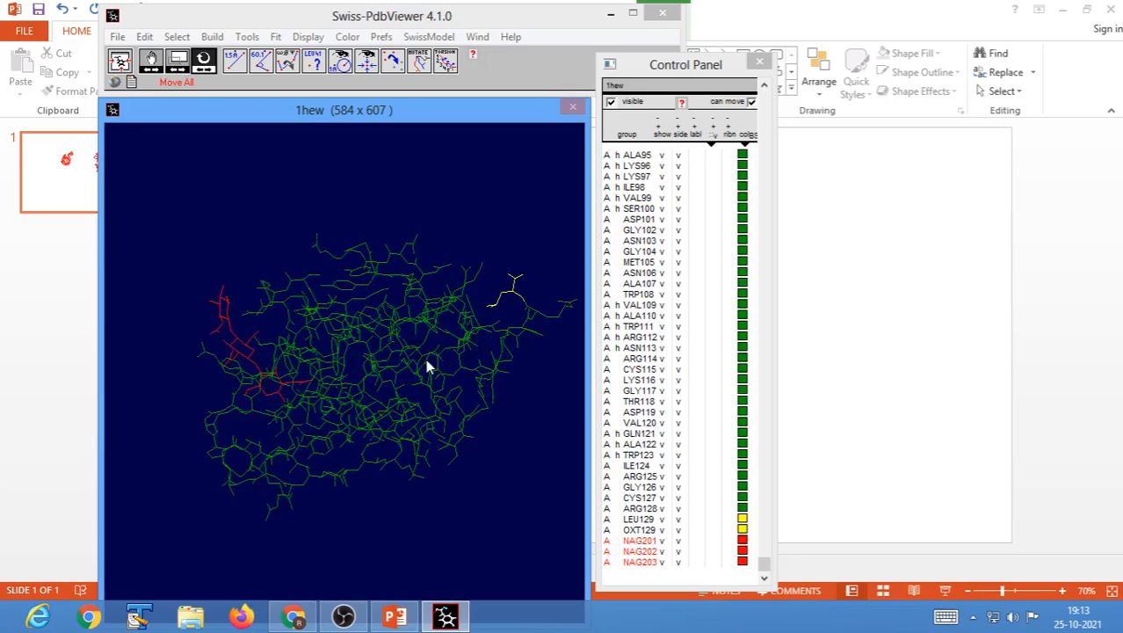
Color the whole structure by CPK atom colors and inspect the atoms from several angles
{"action": "left_click", "coordinate": [347, 37]}
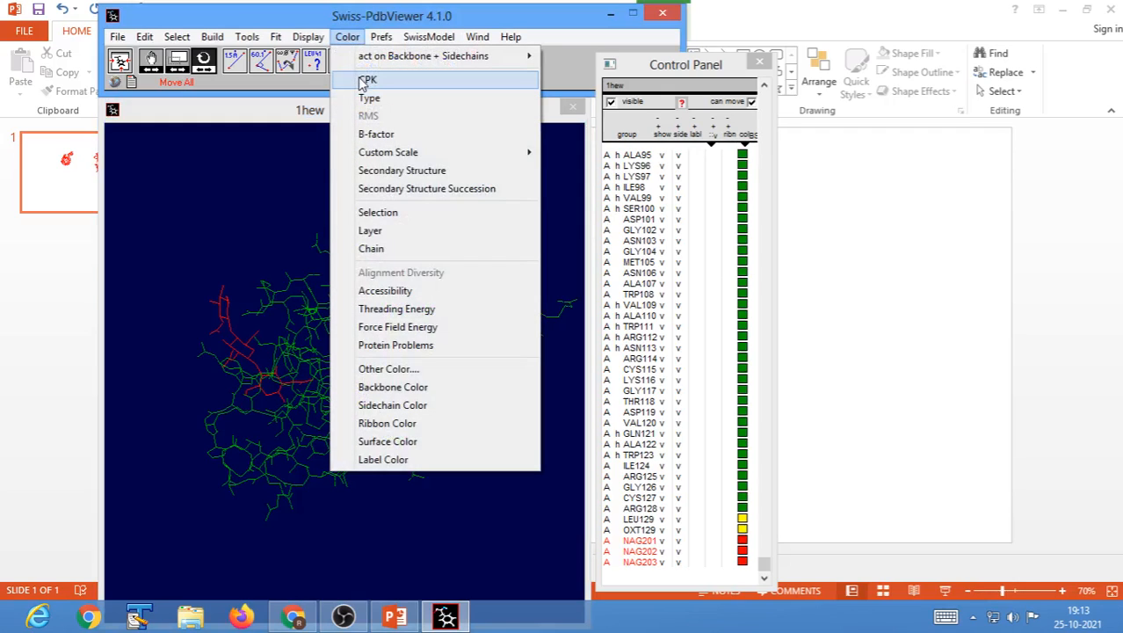
{"action": "left_click", "coordinate": [362, 77]}
{"action": "left_click_drag", "start_coordinate": [464, 476], "coordinate": [338, 455]}
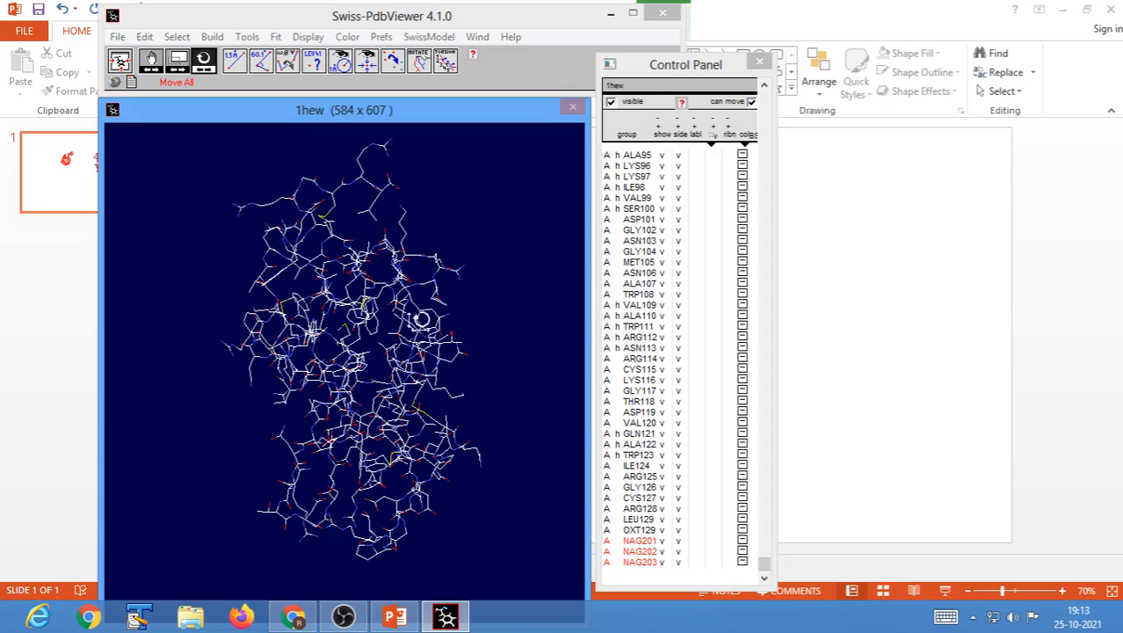
{"action": "left_click_drag", "start_coordinate": [464, 322], "coordinate": [414, 326]}
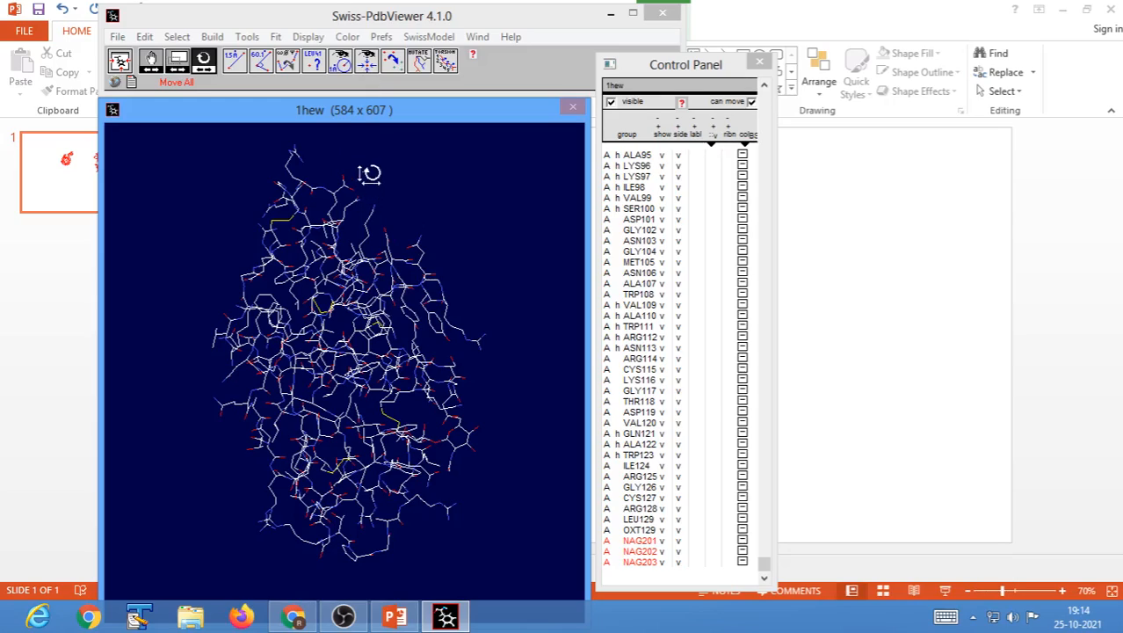
Center the view on the CYS6 sulfur atom at the end of the uppermost yellow bond
{"action": "left_click", "coordinate": [369, 70]}
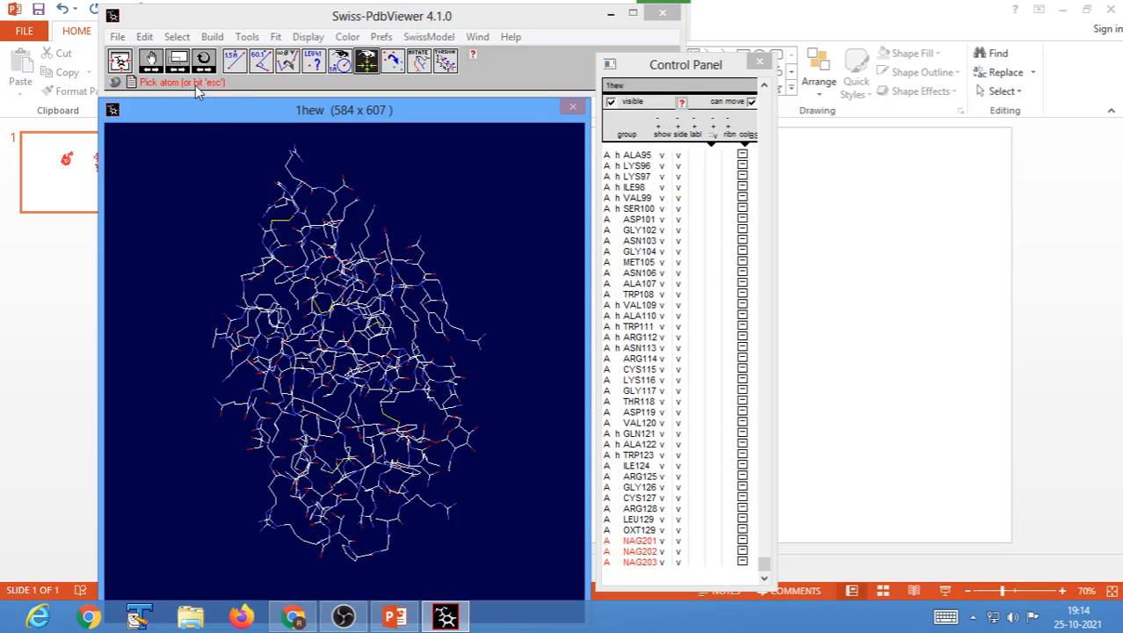
{"action": "left_click", "coordinate": [272, 230]}
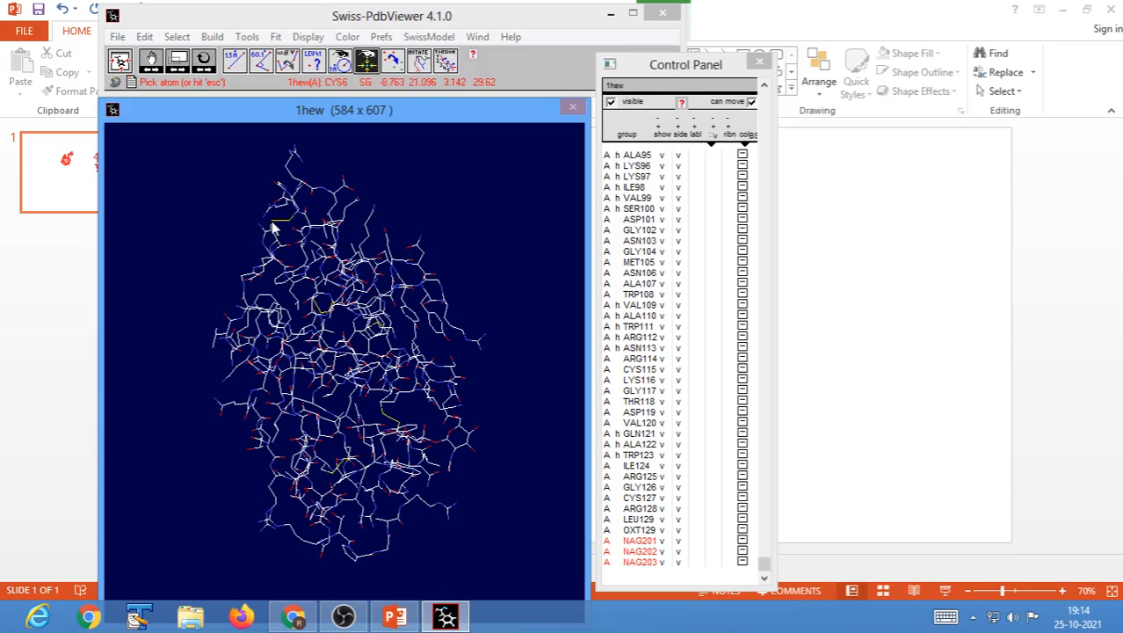
{"action": "left_click", "coordinate": [273, 228]}
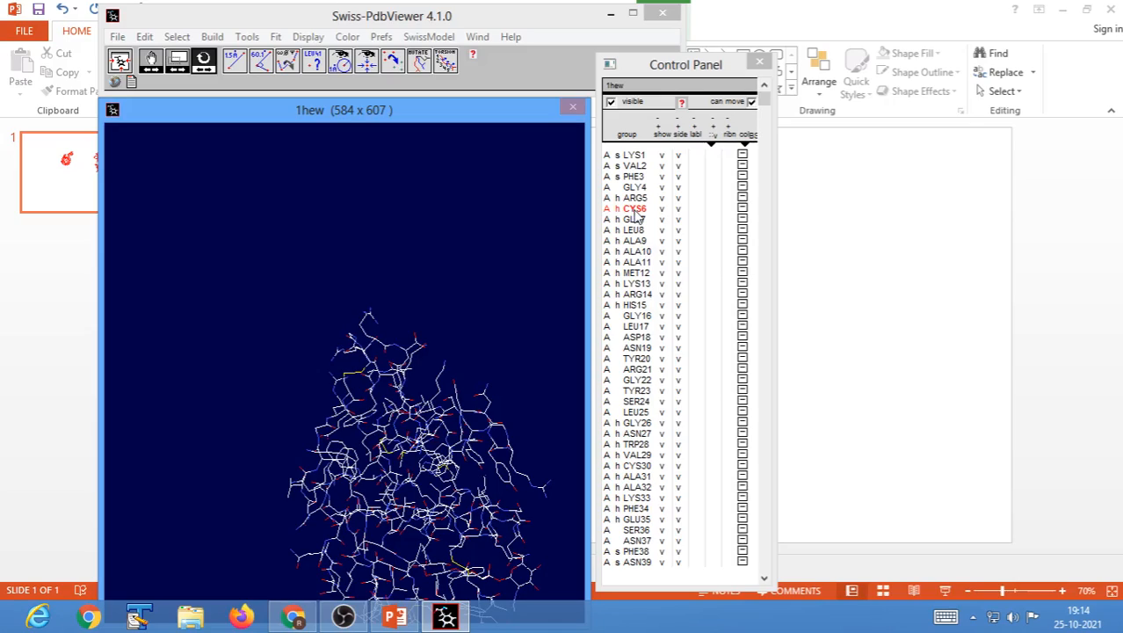
Enlarge the yellow disulfide bond, center the view on its CYS127 sulfur atom, and move the Control Panel away from the structure
{"action": "left_click", "coordinate": [180, 62]}
{"action": "left_click_drag", "start_coordinate": [302, 256], "coordinate": [448, 297]}
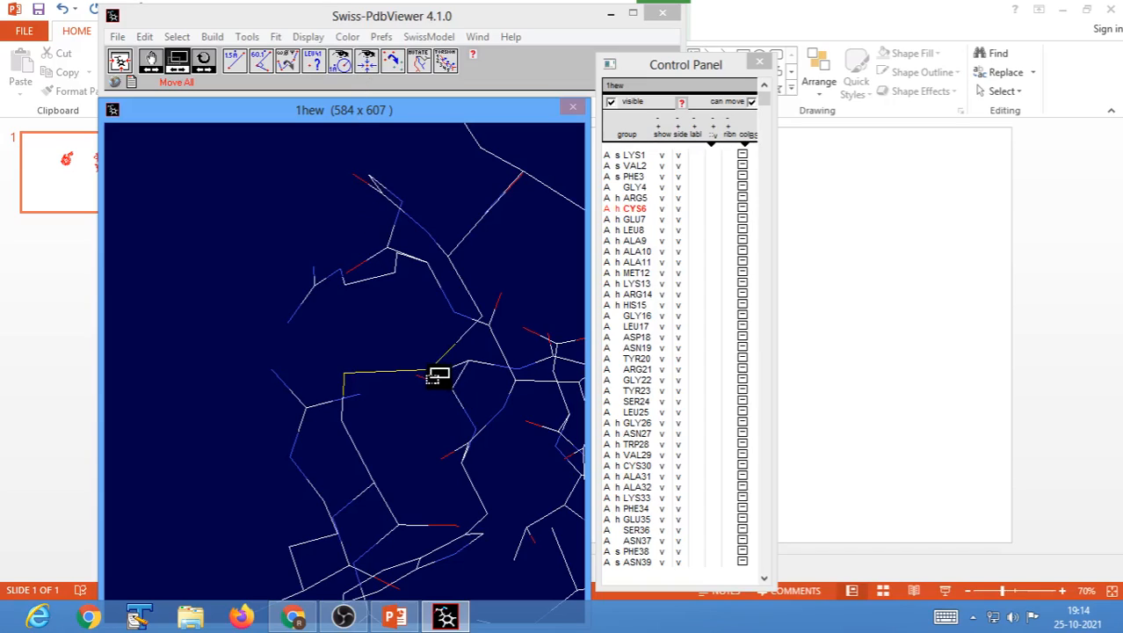
{"action": "left_click", "coordinate": [369, 71]}
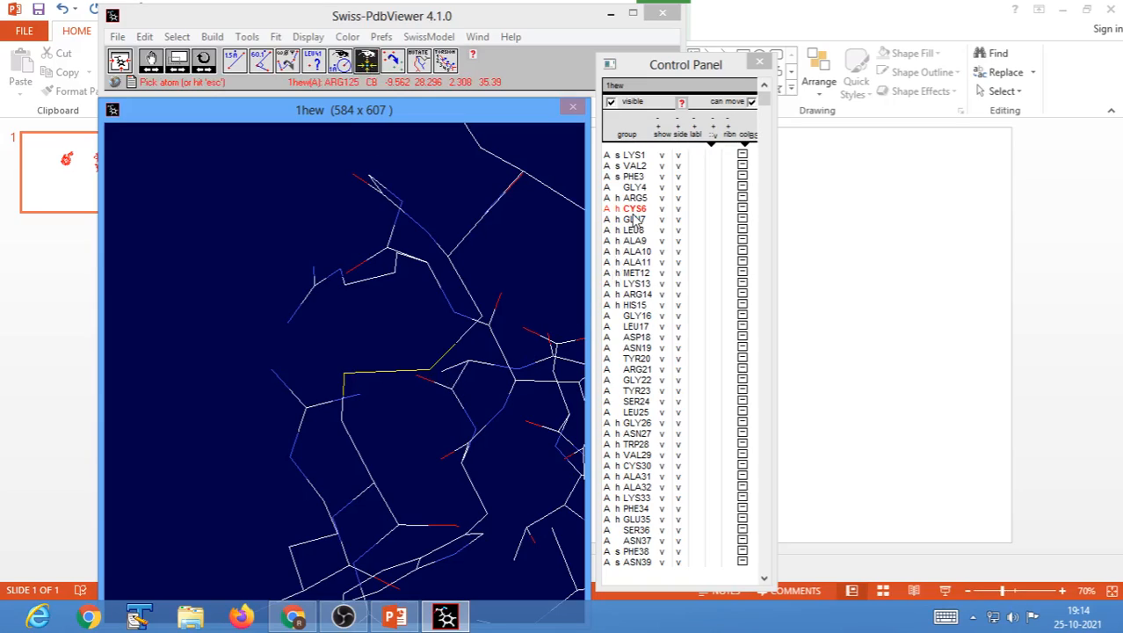
{"action": "left_click", "coordinate": [431, 376]}
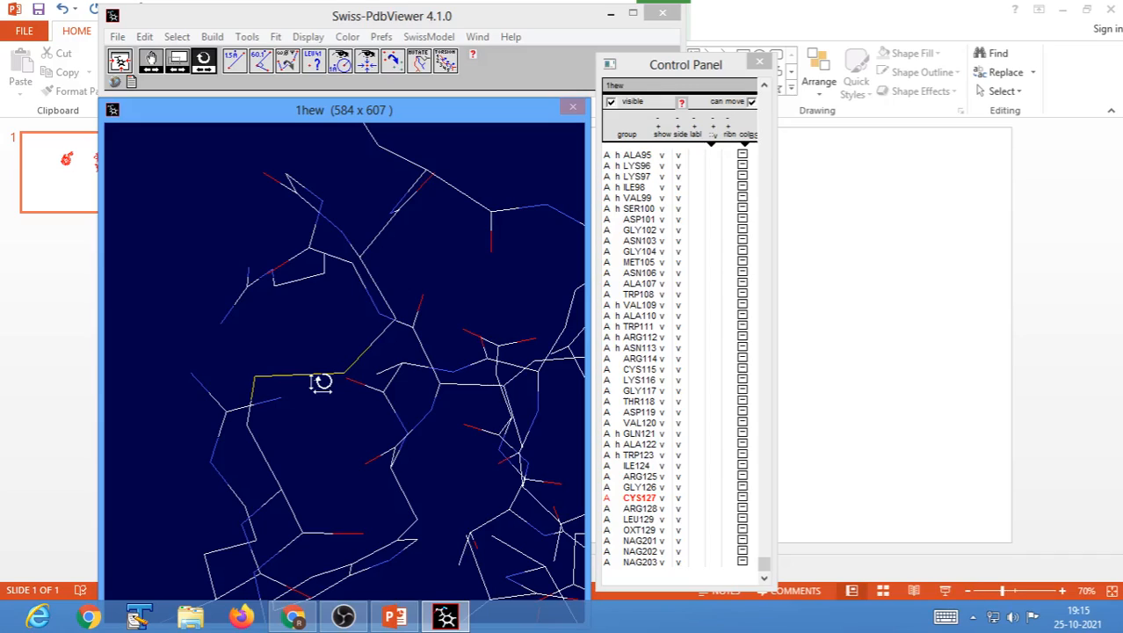
{"action": "left_click_drag", "start_coordinate": [682, 67], "coordinate": [903, 49]}
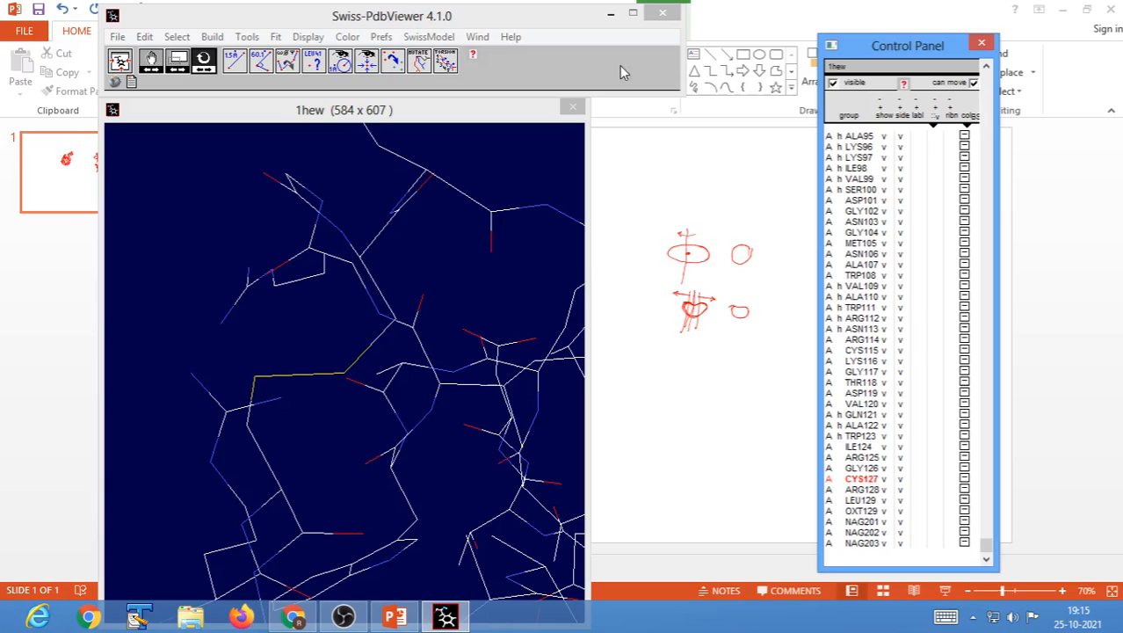
Select all groups and color the whole 1hew structure by CPK atom colors
{"action": "left_click", "coordinate": [179, 38]}
{"action": "left_click", "coordinate": [199, 74]}
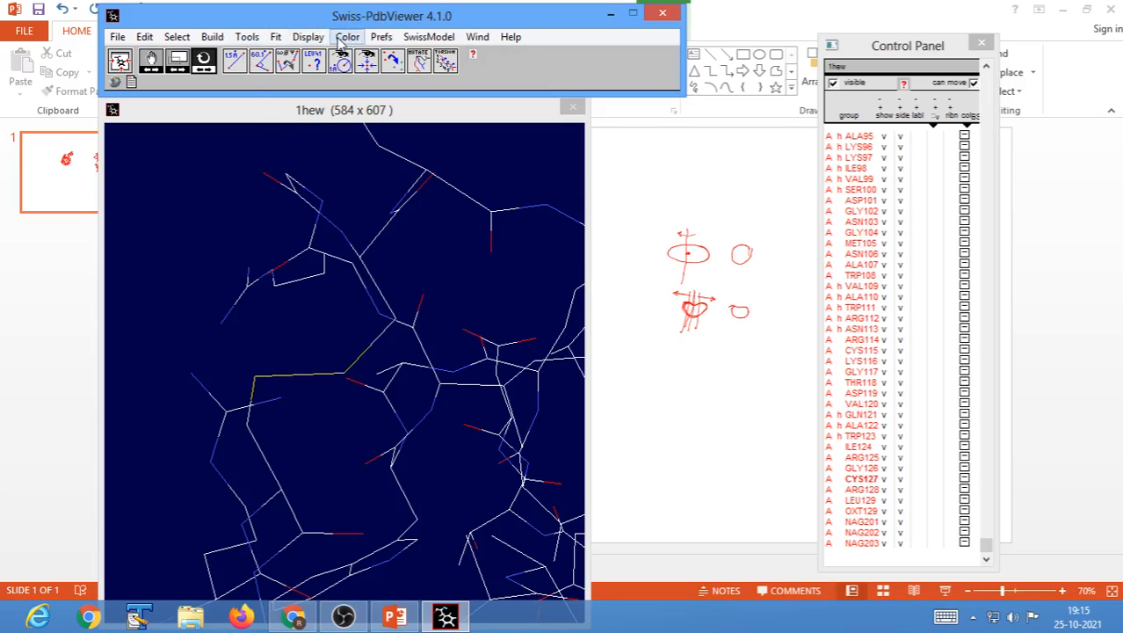
{"action": "left_click", "coordinate": [345, 38]}
{"action": "left_click", "coordinate": [369, 97]}
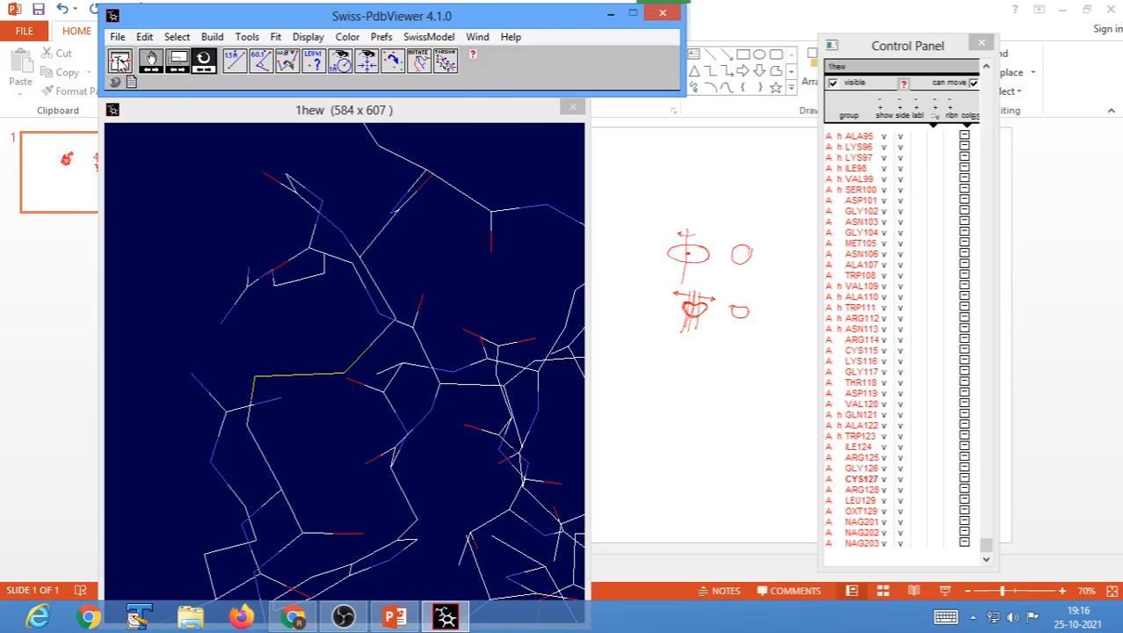
Fit the entire 1hew structure in the window and rotate it to inspect the yellow disulfide bonds
{"action": "left_click", "coordinate": [121, 69]}
{"action": "left_click_drag", "start_coordinate": [441, 388], "coordinate": [348, 433]}
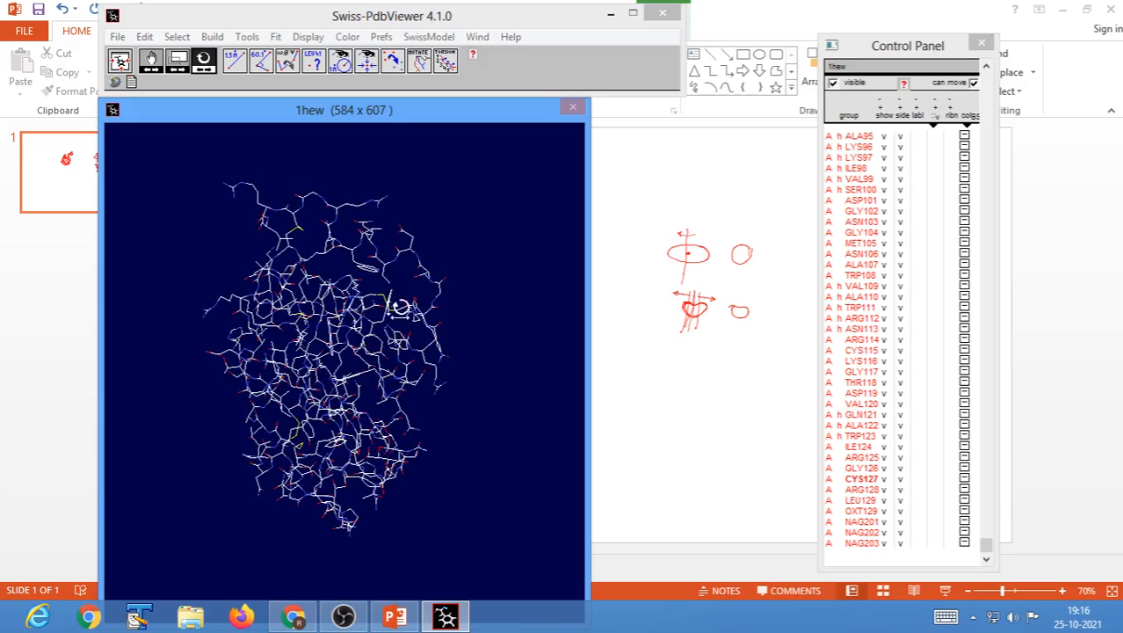
{"action": "mouse_move", "coordinate": [466, 381]}
{"action": "left_mouse_down"}
{"action": "mouse_move", "coordinate": [456, 370]}
{"action": "mouse_move", "coordinate": [444, 381]}
{"action": "mouse_move", "coordinate": [451, 373]}
{"action": "left_mouse_up"}
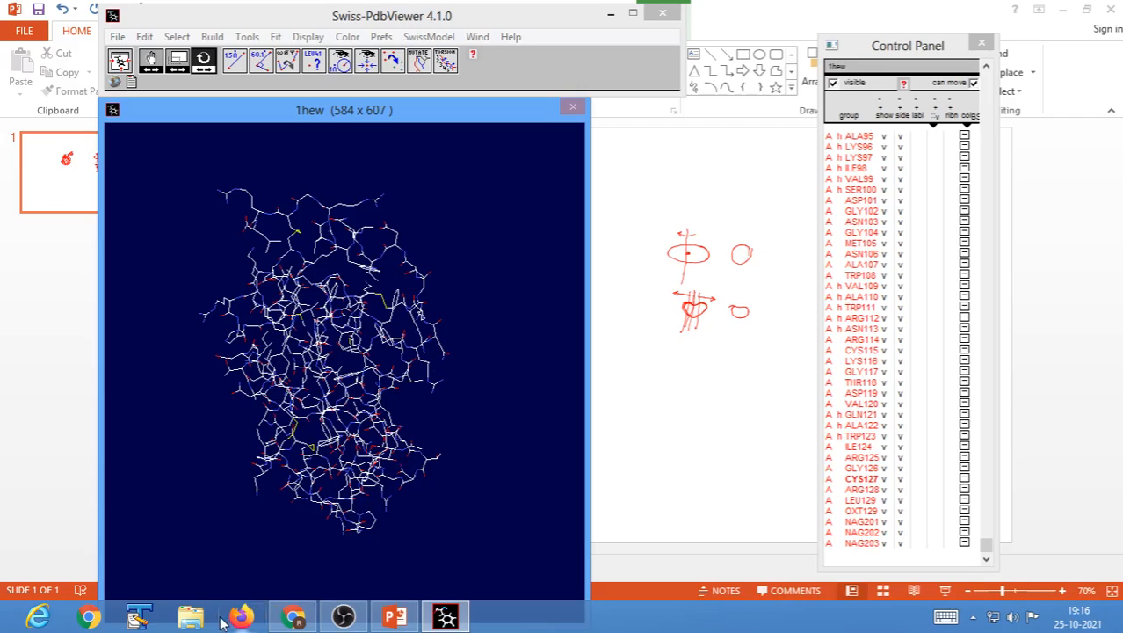
Open the Assignment document in Word from D:\2021\Sem II\Medicinal Chemistry\Practical 4- Basic Exercise in protein structure visualization Part 2
{"action": "left_click", "coordinate": [1061, 10]}
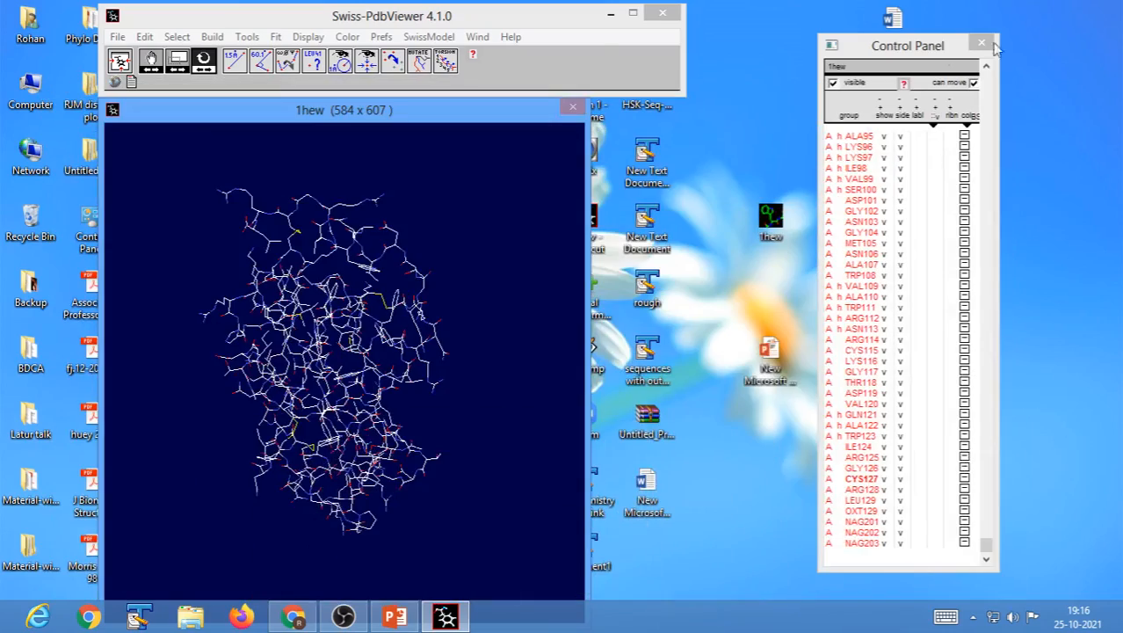
{"action": "left_click", "coordinate": [612, 18]}
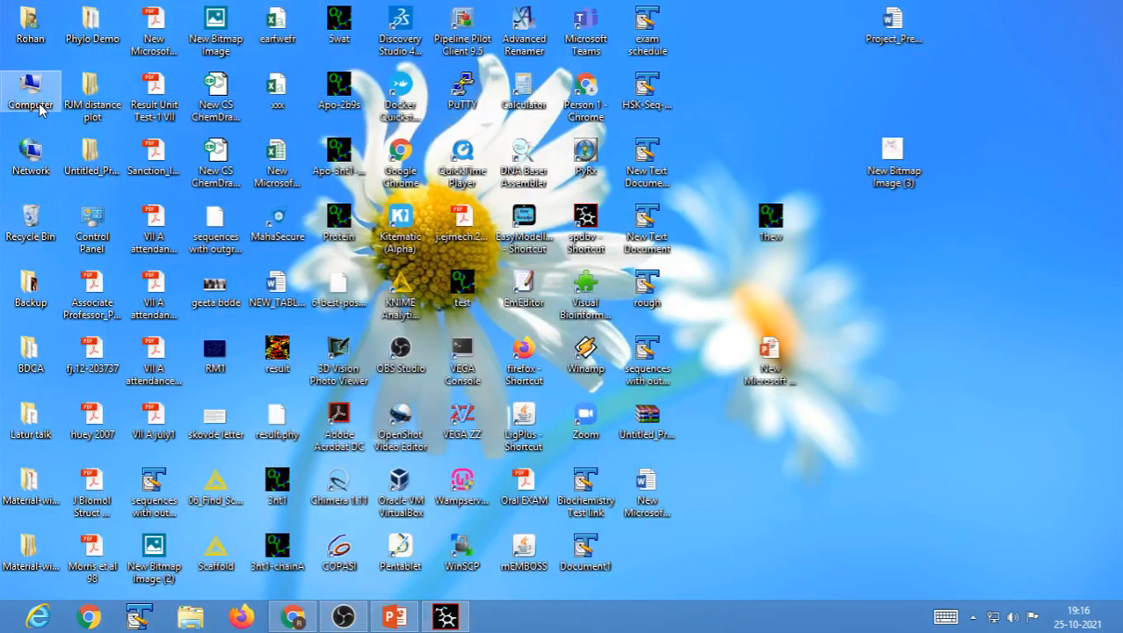
{"action": "double_click", "coordinate": [39, 103]}
{"action": "double_click", "coordinate": [542, 181]}
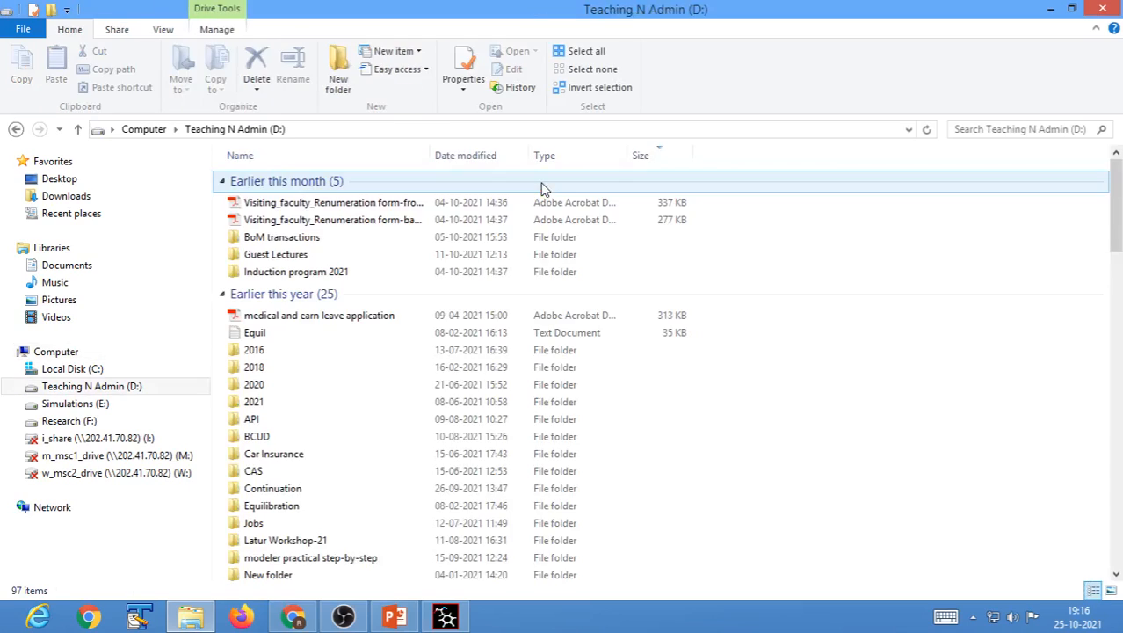
{"action": "double_click", "coordinate": [260, 402]}
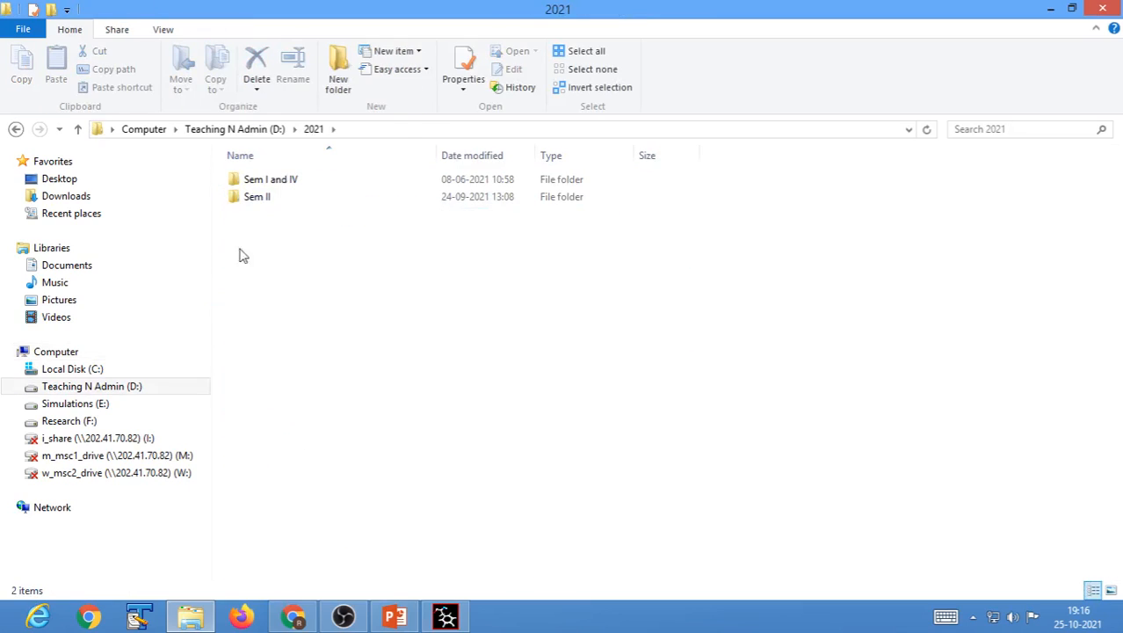
{"action": "double_click", "coordinate": [260, 201]}
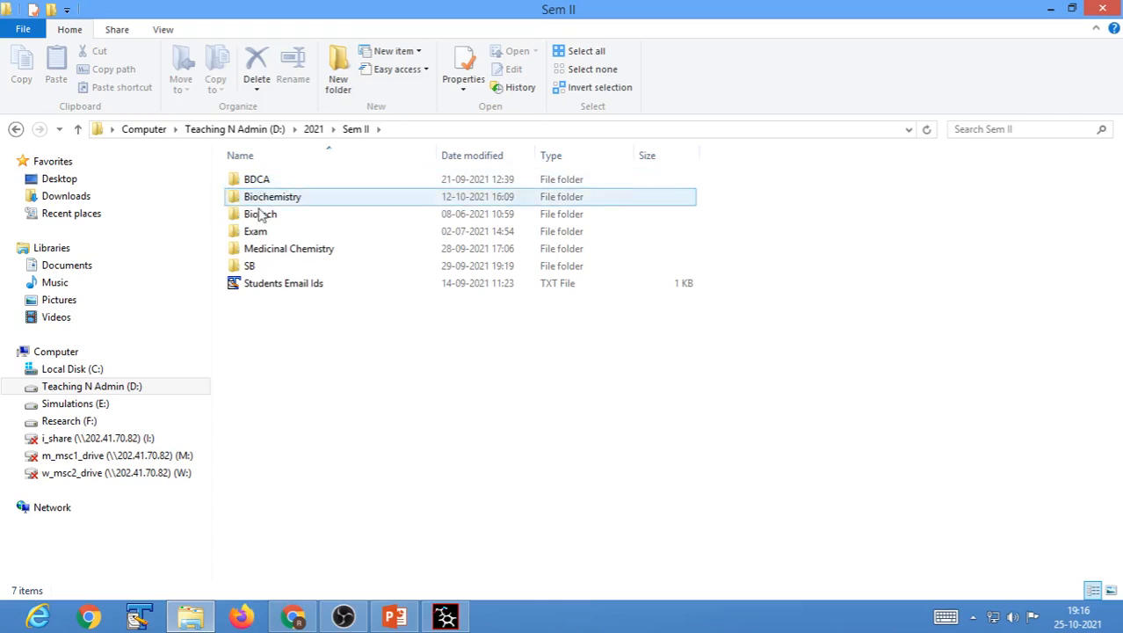
{"action": "double_click", "coordinate": [271, 249]}
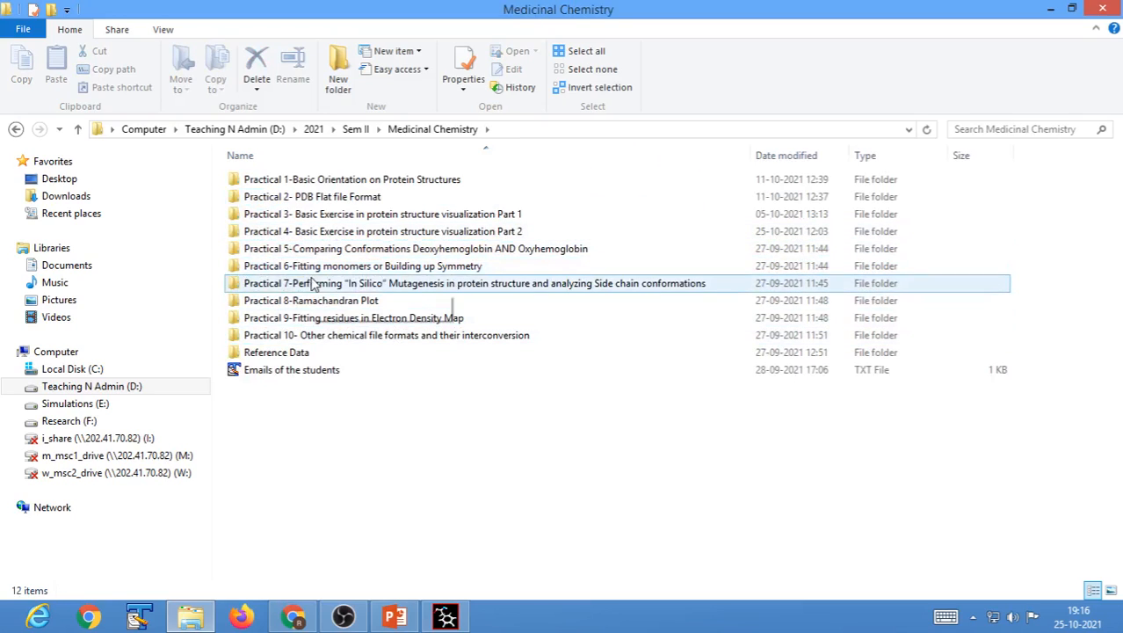
{"action": "double_click", "coordinate": [361, 232]}
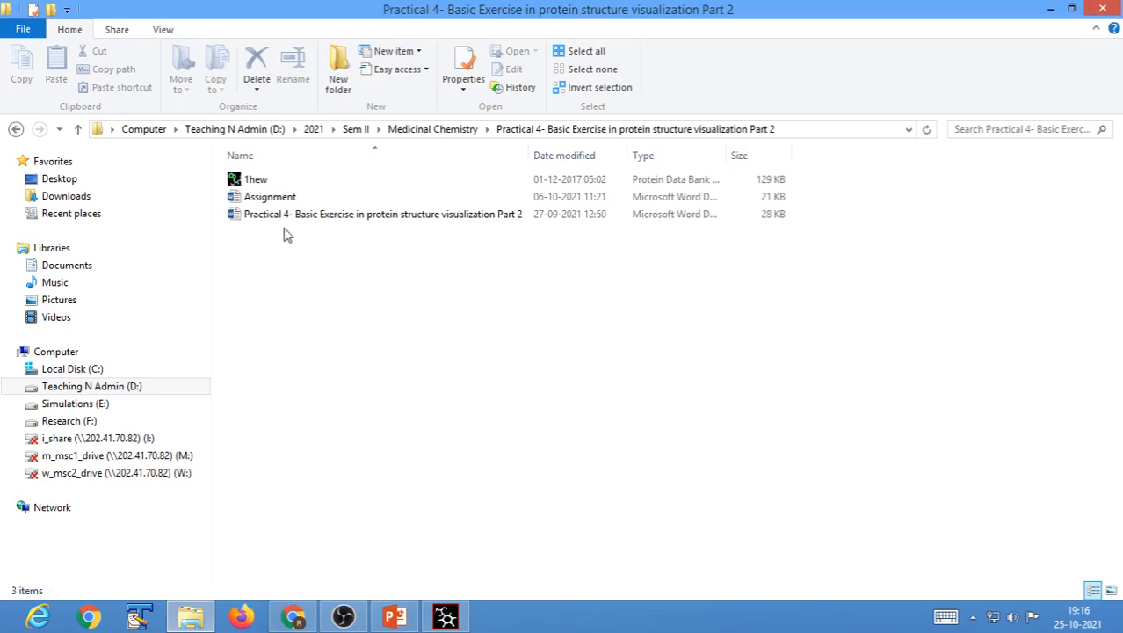
{"action": "double_click", "coordinate": [272, 198]}
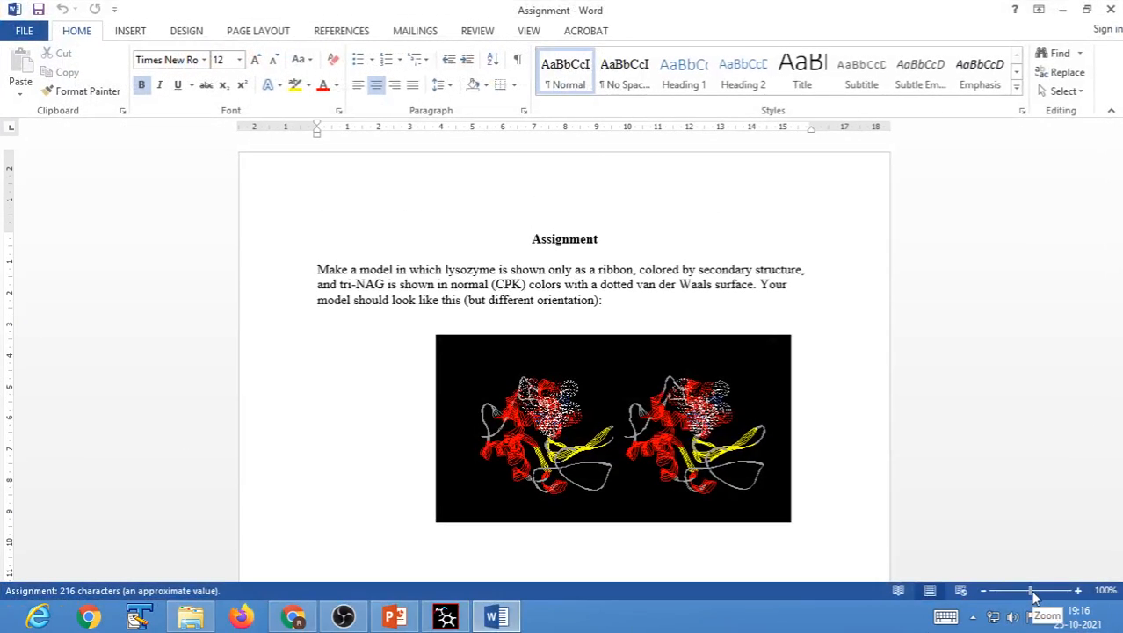
Read the lysozyme ribbon model assignment and its sample picture at 164% zoom, and close the document
{"action": "left_click_drag", "start_coordinate": [1033, 594], "coordinate": [1037, 591]}
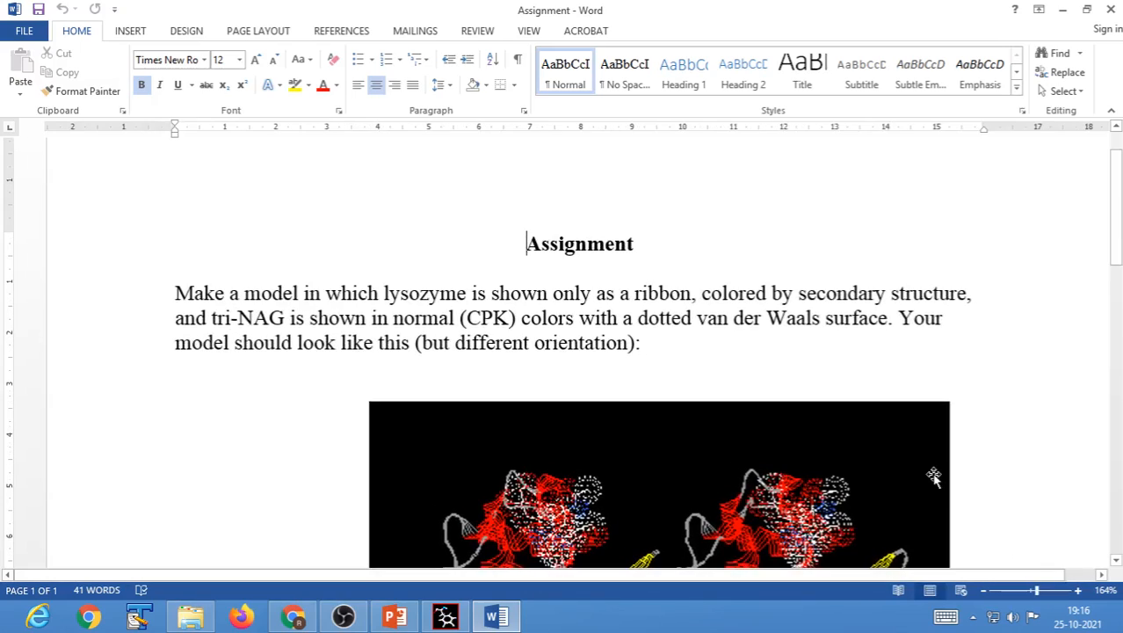
{"action": "scroll", "coordinate": [935, 475], "scroll_direction": "down", "scroll_amount": 3}
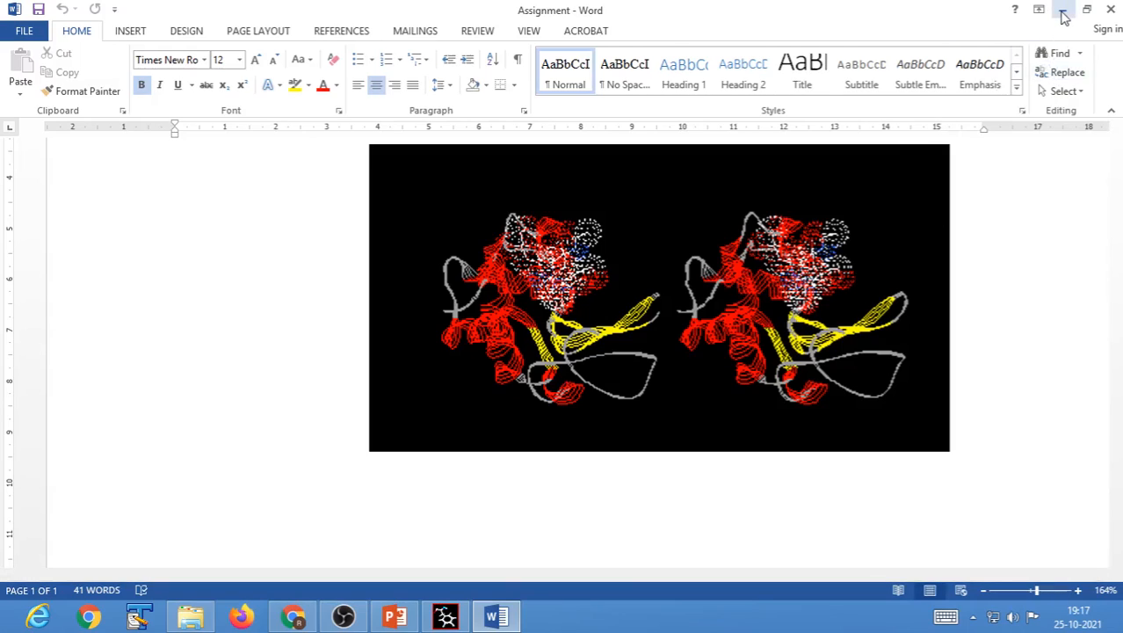
{"action": "left_click", "coordinate": [1110, 9]}
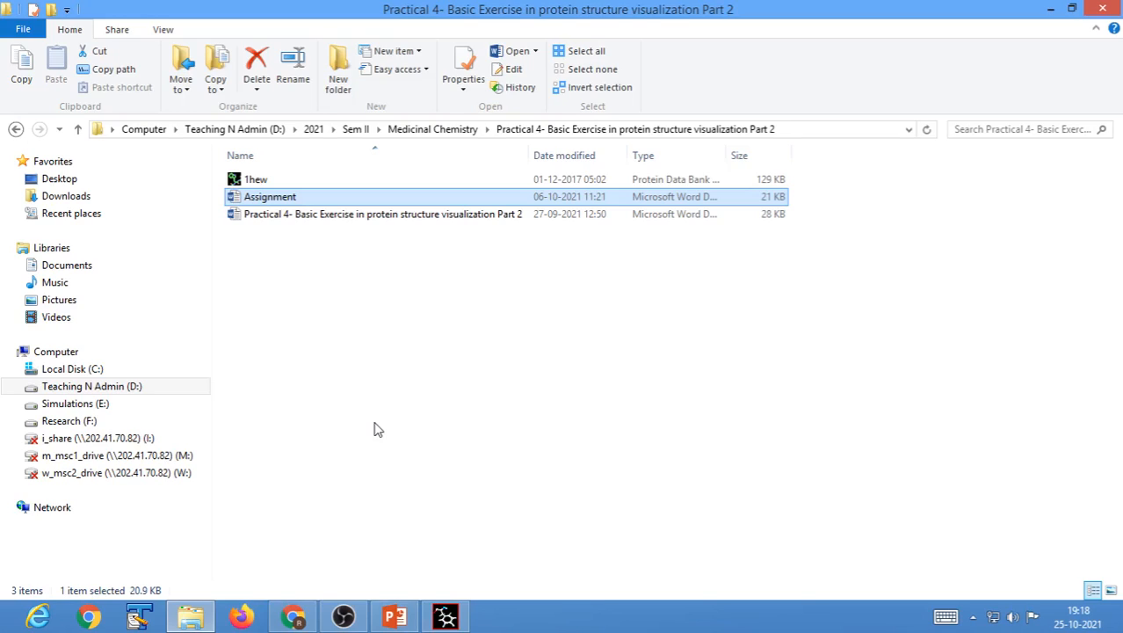
Put the file browser away and switch back to Swiss-PdbViewer with the 1hew structure
{"action": "left_click", "coordinate": [1051, 9]}
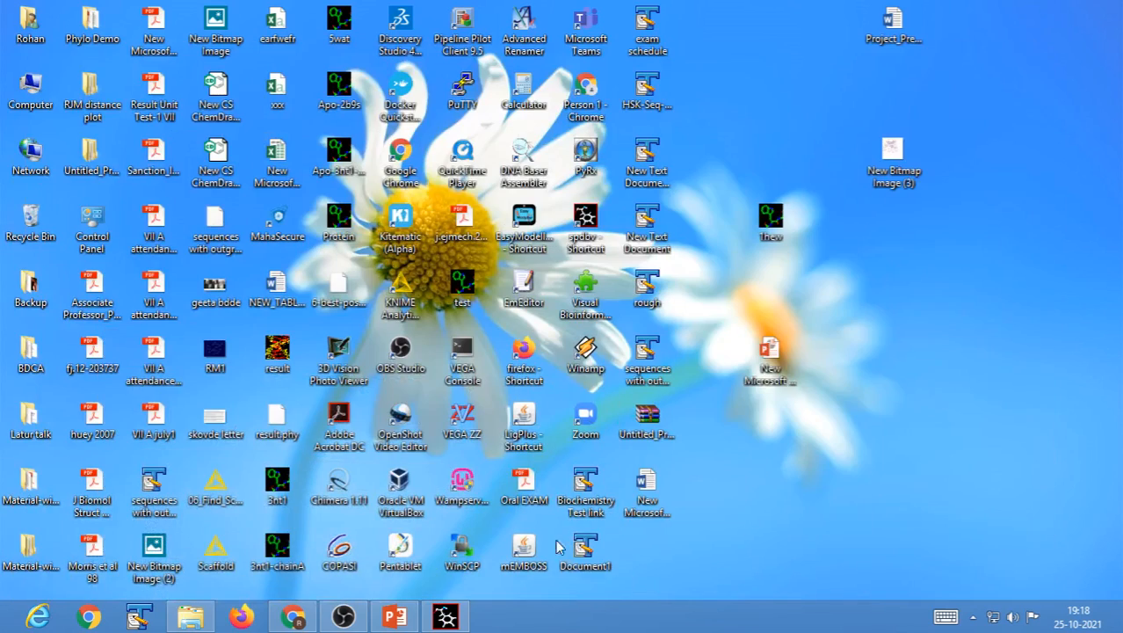
{"action": "left_click", "coordinate": [445, 617]}
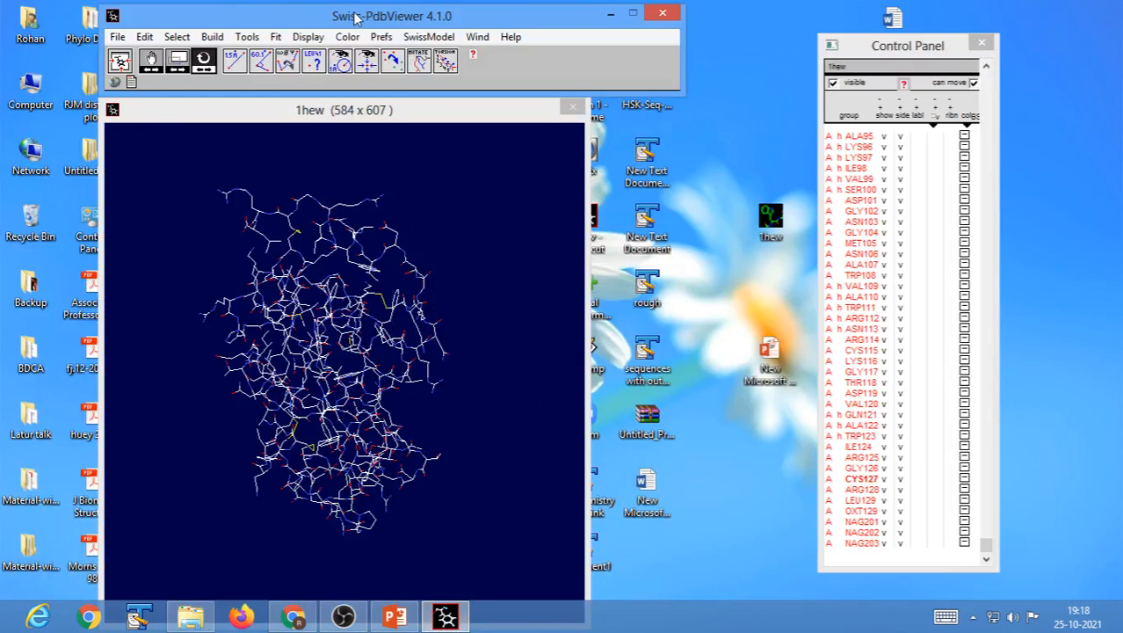
{"action": "mouse_move", "coordinate": [327, 122]}
{"action": "left_mouse_down"}
{"action": "mouse_move", "coordinate": [370, 120]}
{"action": "mouse_move", "coordinate": [334, 126]}
{"action": "left_mouse_up"}
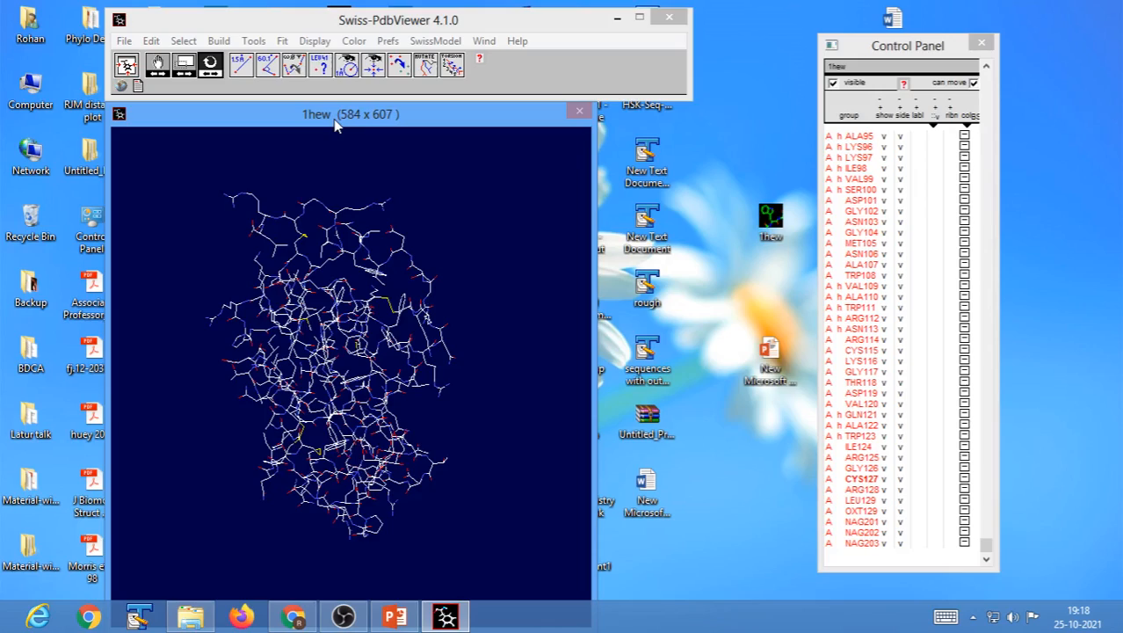
{"action": "left_click", "coordinate": [831, 158]}
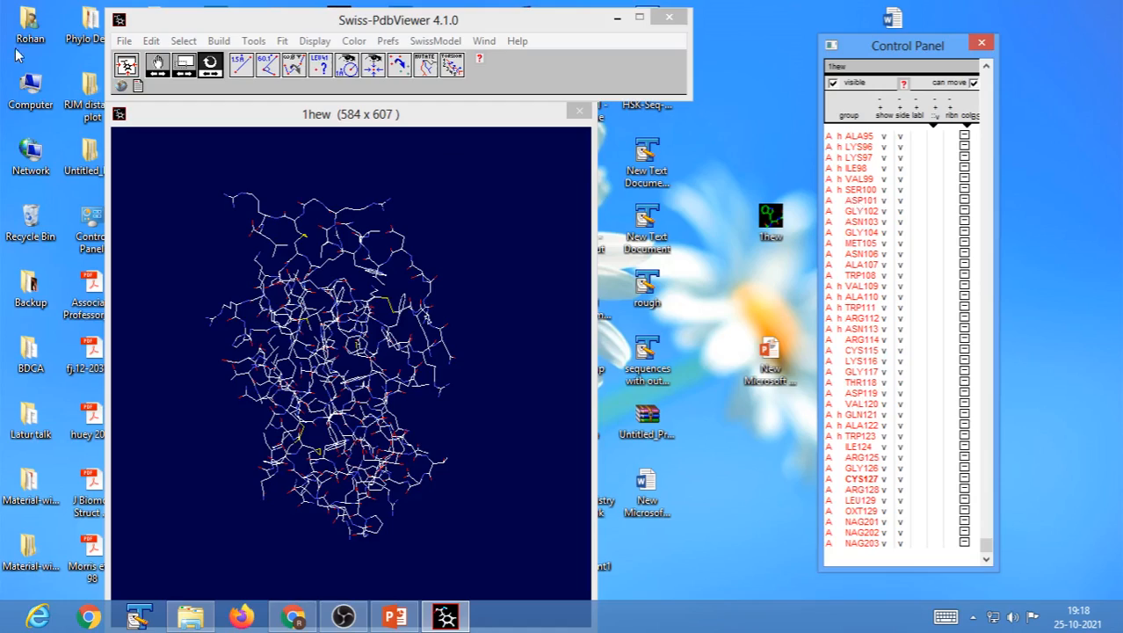
Fit the structure in the window and reapply CPK coloring to all selected groups
{"action": "left_click", "coordinate": [124, 70]}
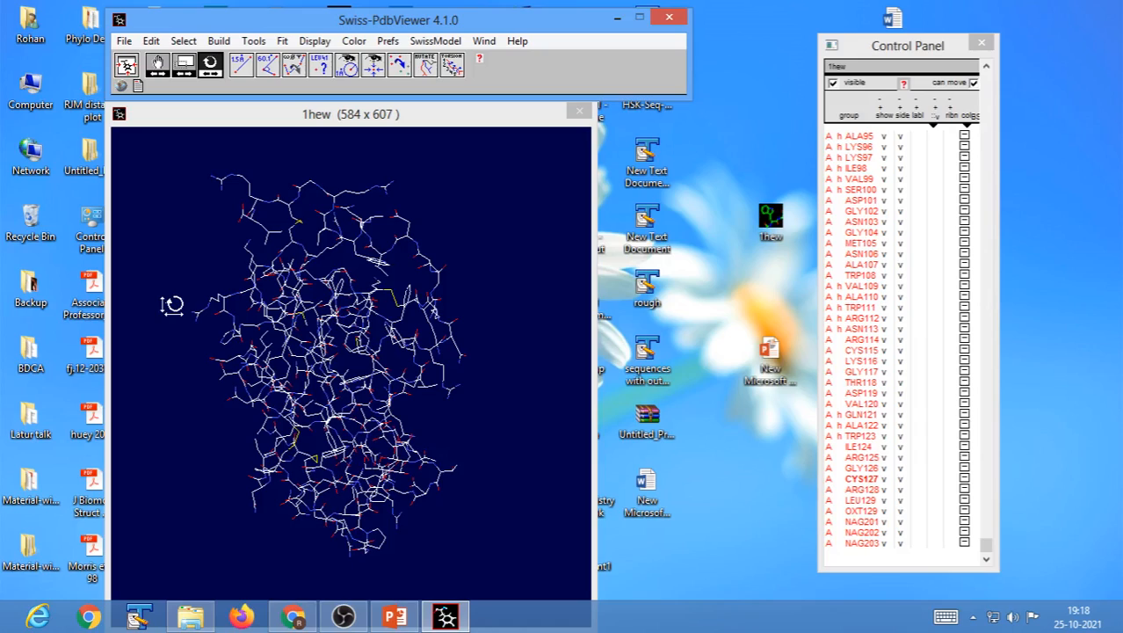
{"action": "left_click", "coordinate": [354, 40]}
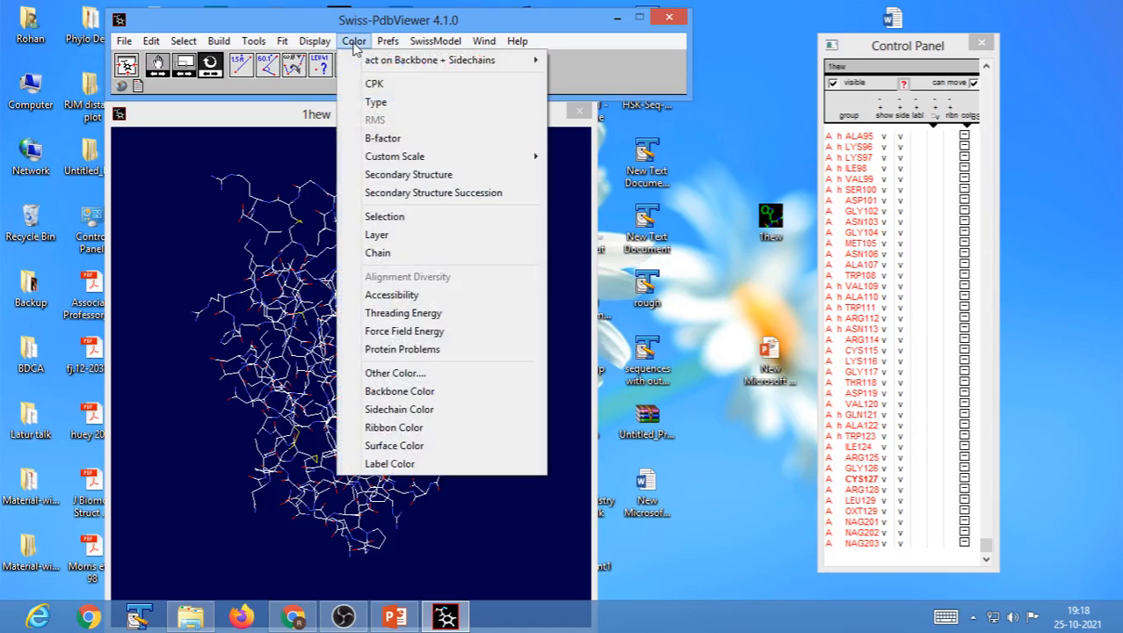
{"action": "left_click", "coordinate": [373, 83]}
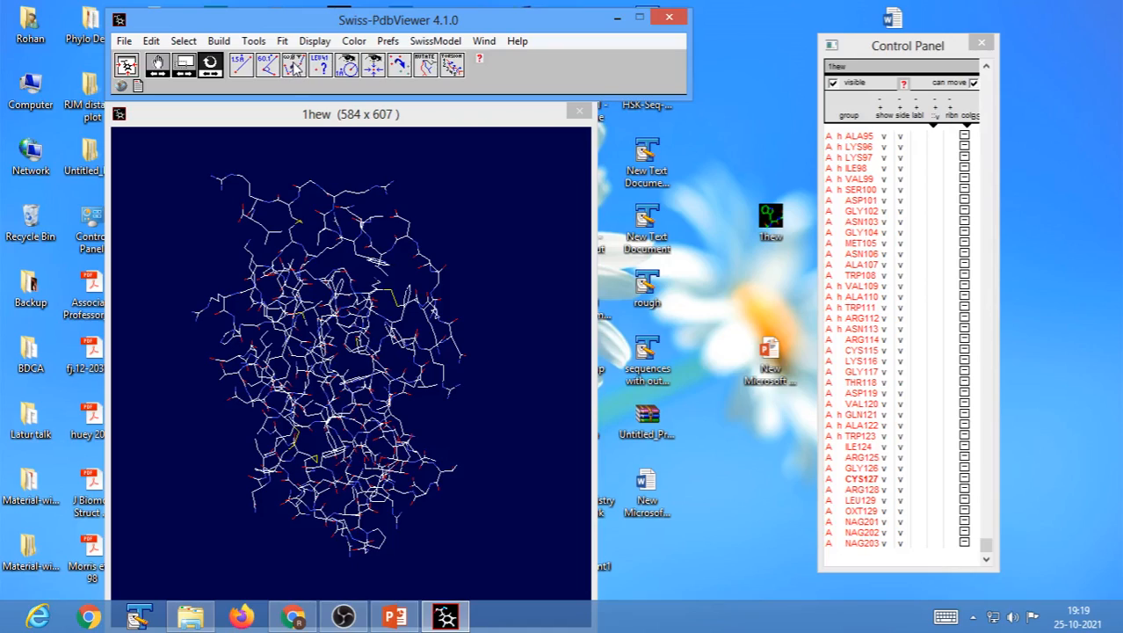
Measure the distance between the NH1 atom of ARG128 and the CA atom of CYS127
{"action": "left_click", "coordinate": [241, 67]}
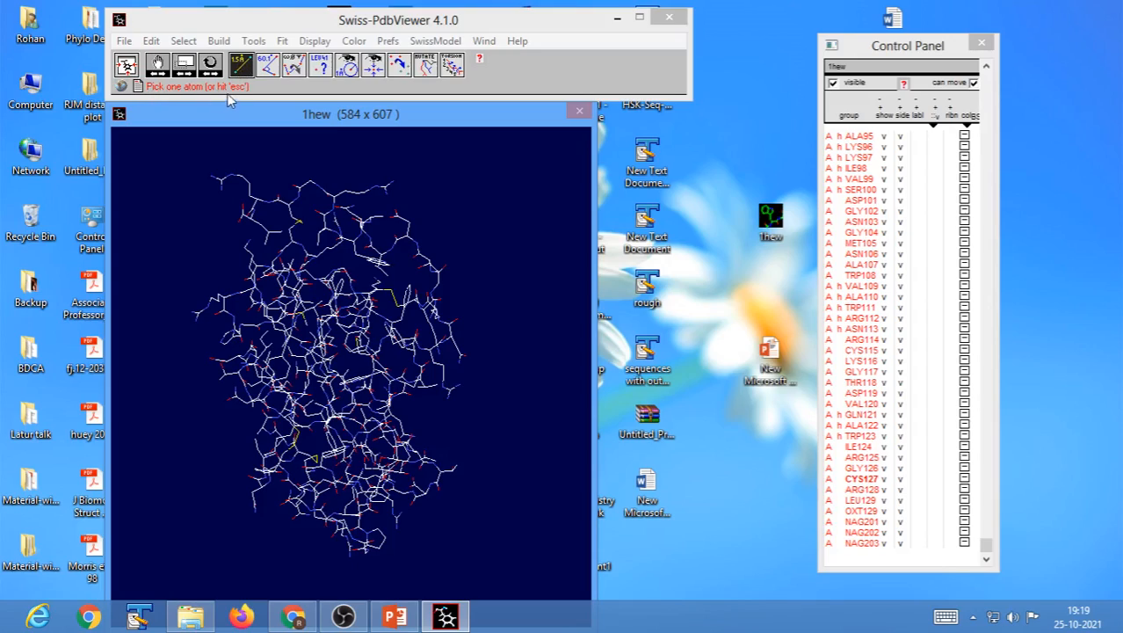
{"action": "left_click", "coordinate": [221, 186]}
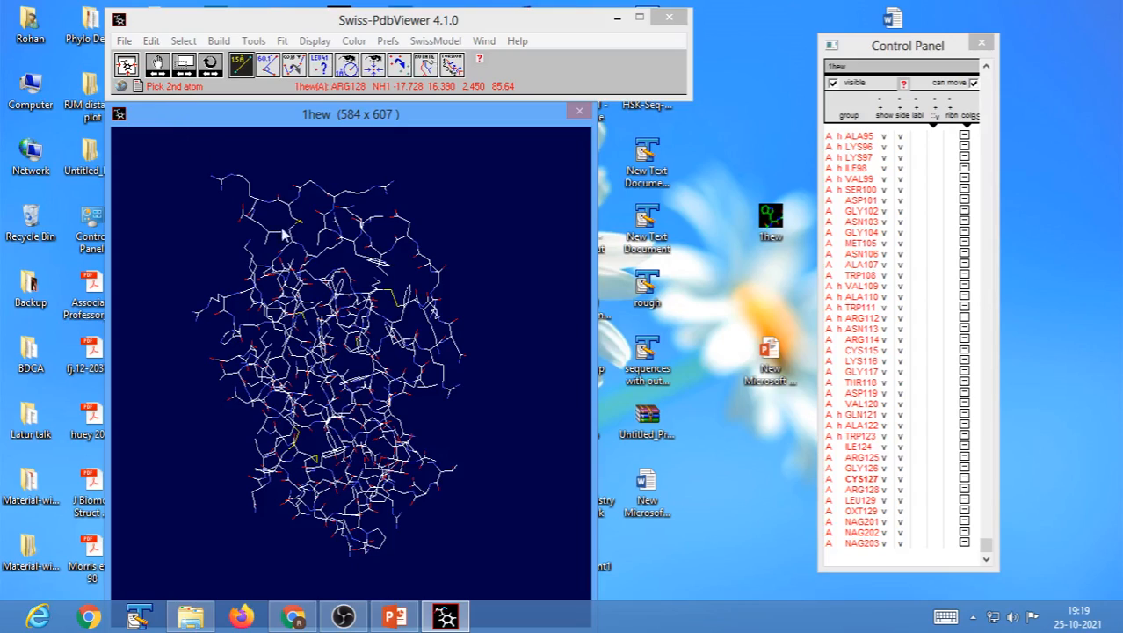
{"action": "left_click", "coordinate": [407, 222]}
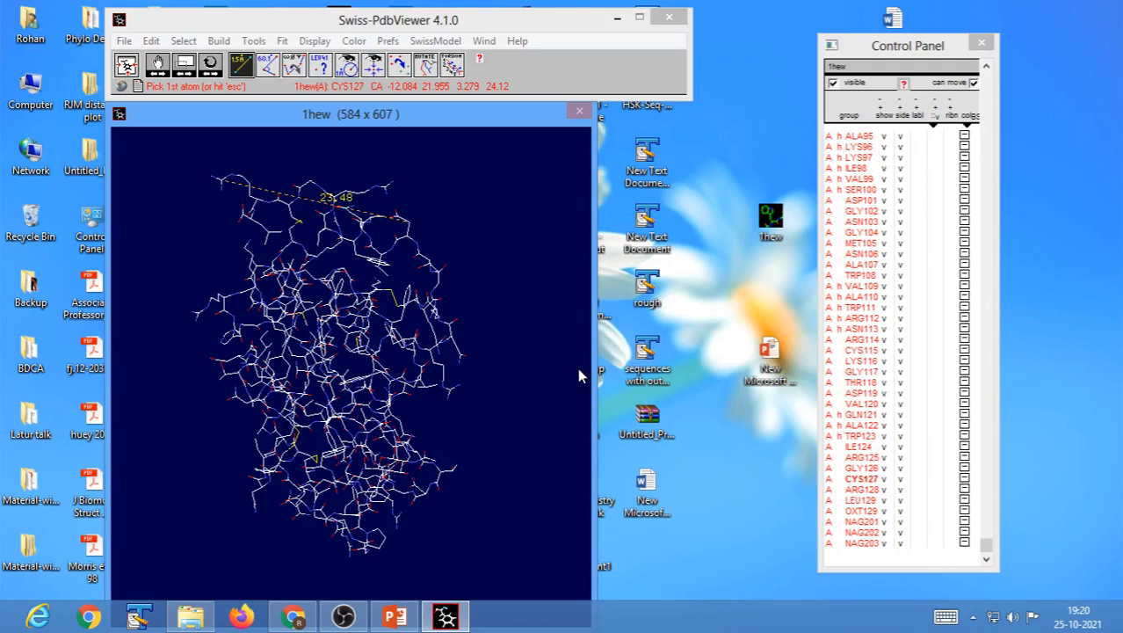
{"action": "key", "text": "Escape"}
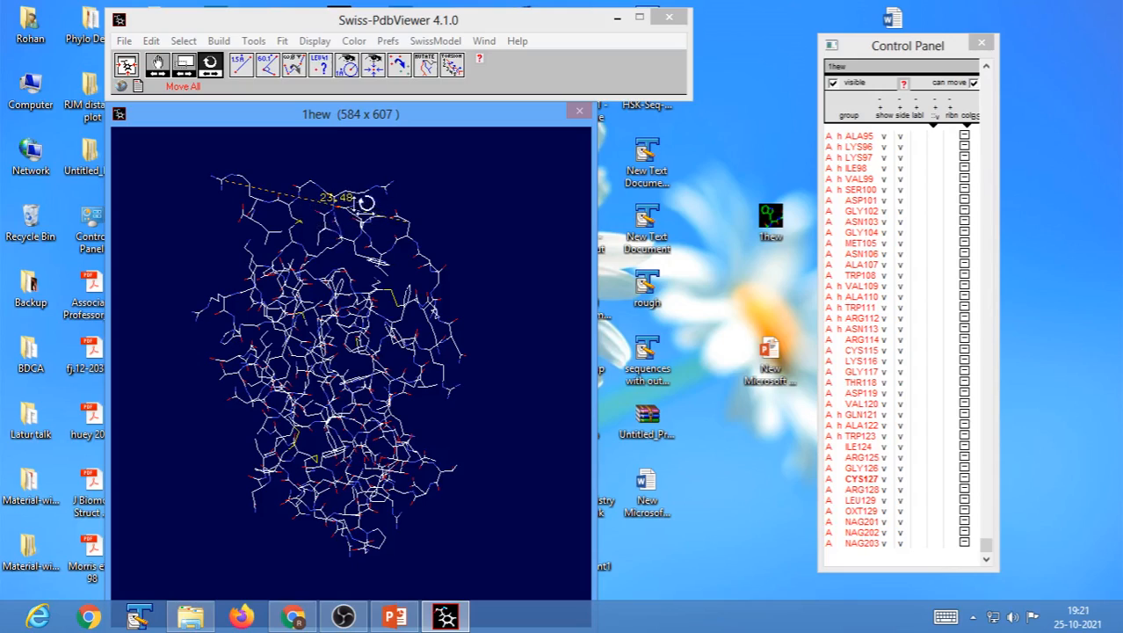
Clear the user labels to remove the distance measurement from the structure
{"action": "left_click", "coordinate": [315, 41]}
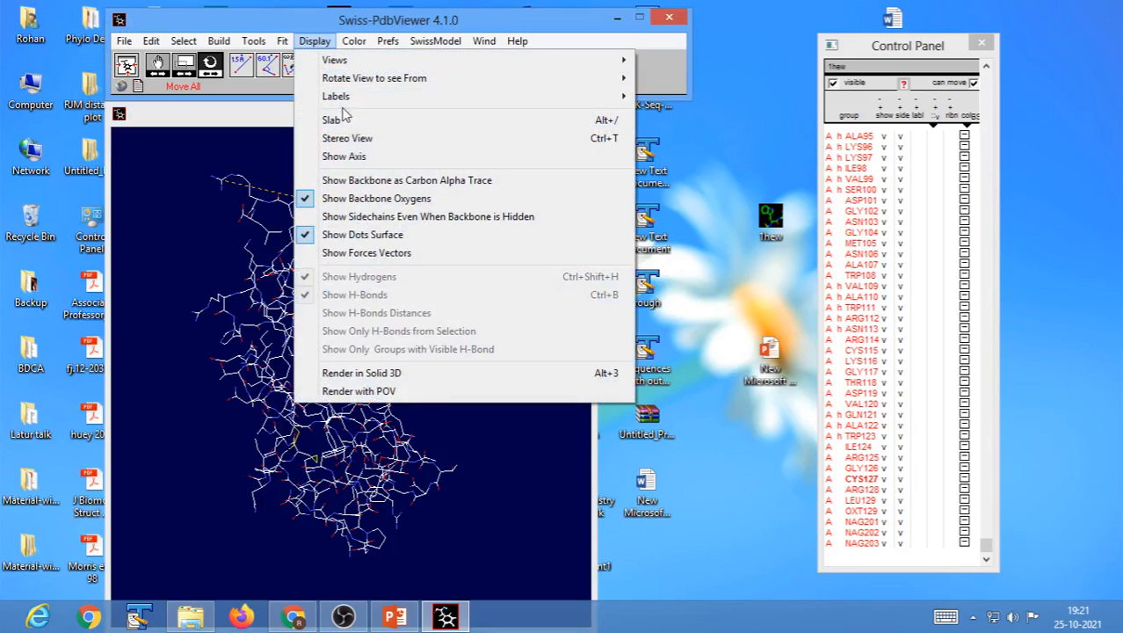
{"action": "mouse_move", "coordinate": [343, 98]}
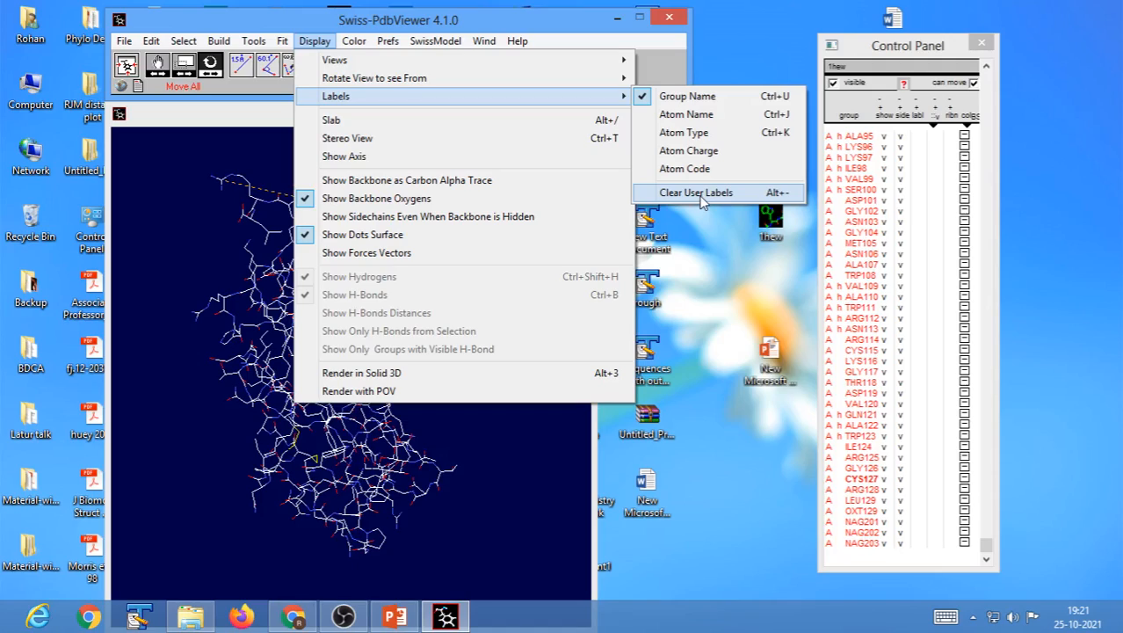
{"action": "left_click", "coordinate": [701, 195]}
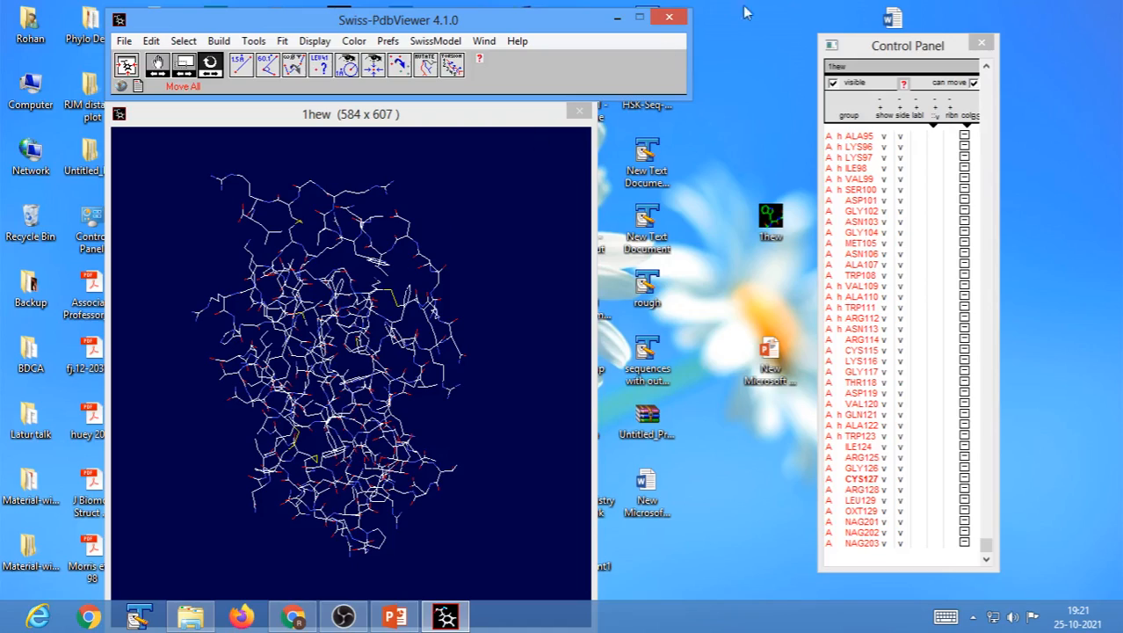
Try out the group labels on ALA95, LYS96 and LYS97 and switch them off again
{"action": "left_click", "coordinate": [917, 147]}
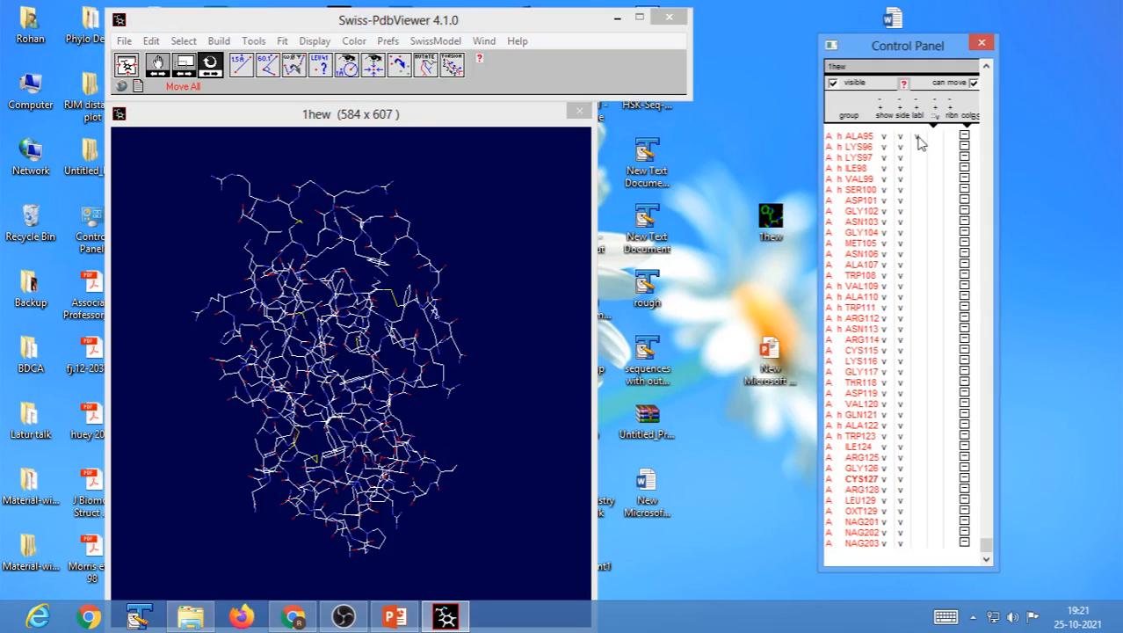
{"action": "left_click", "coordinate": [917, 158]}
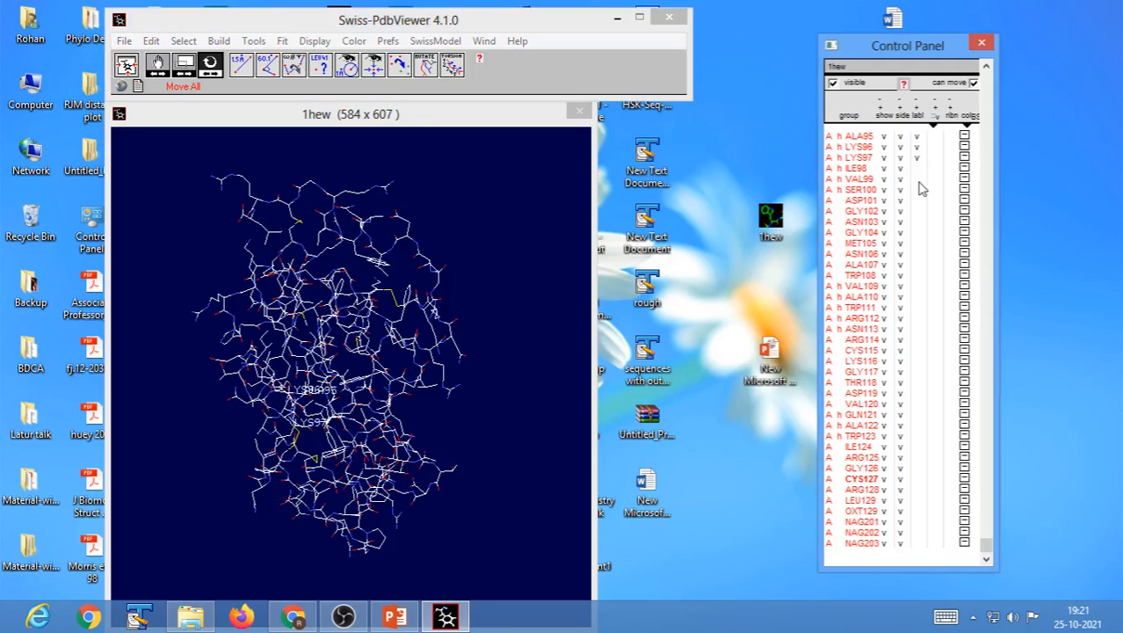
{"action": "left_click", "coordinate": [917, 158]}
{"action": "left_click", "coordinate": [916, 146]}
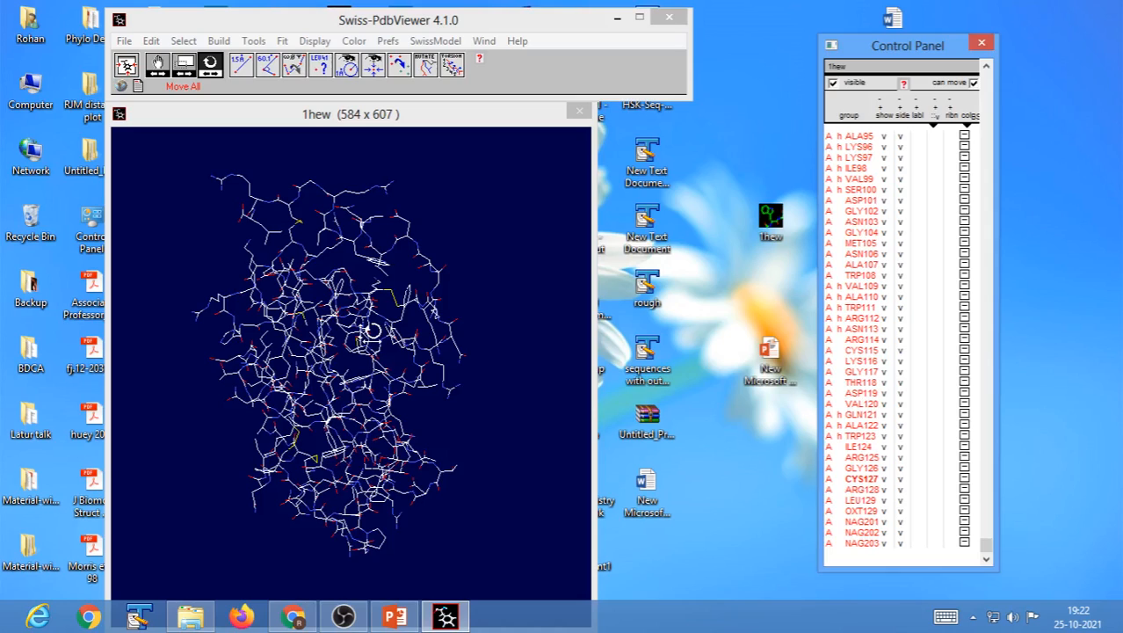
Measure the distance between the CB atom of PRO70 and the O atom of ARG128
{"action": "left_click_drag", "start_coordinate": [451, 515], "coordinate": [338, 496]}
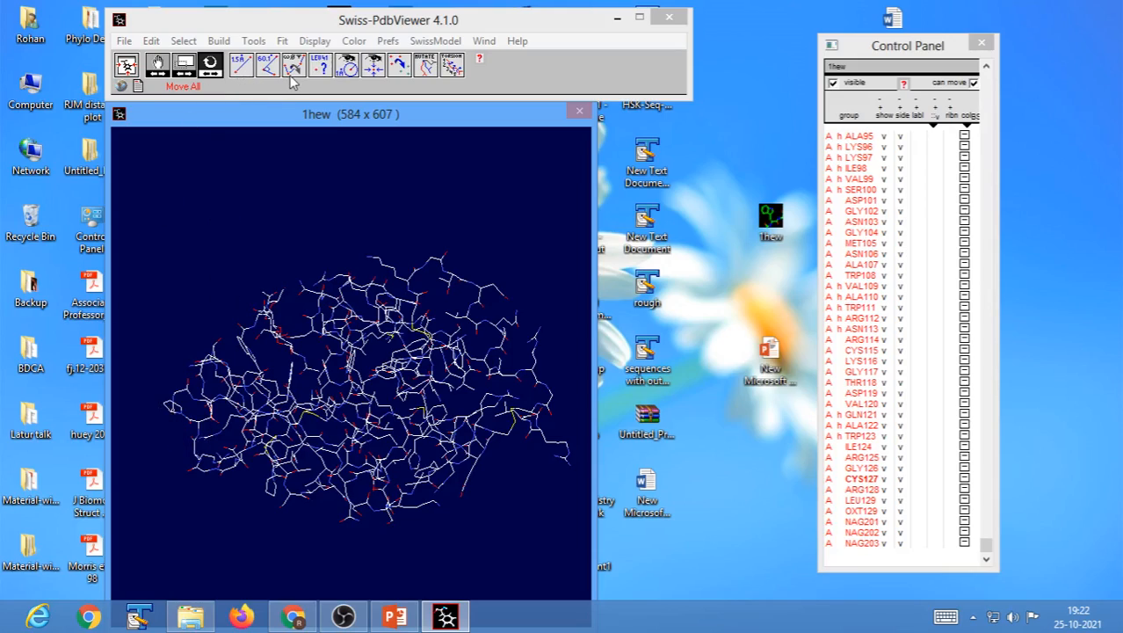
{"action": "left_click", "coordinate": [245, 71]}
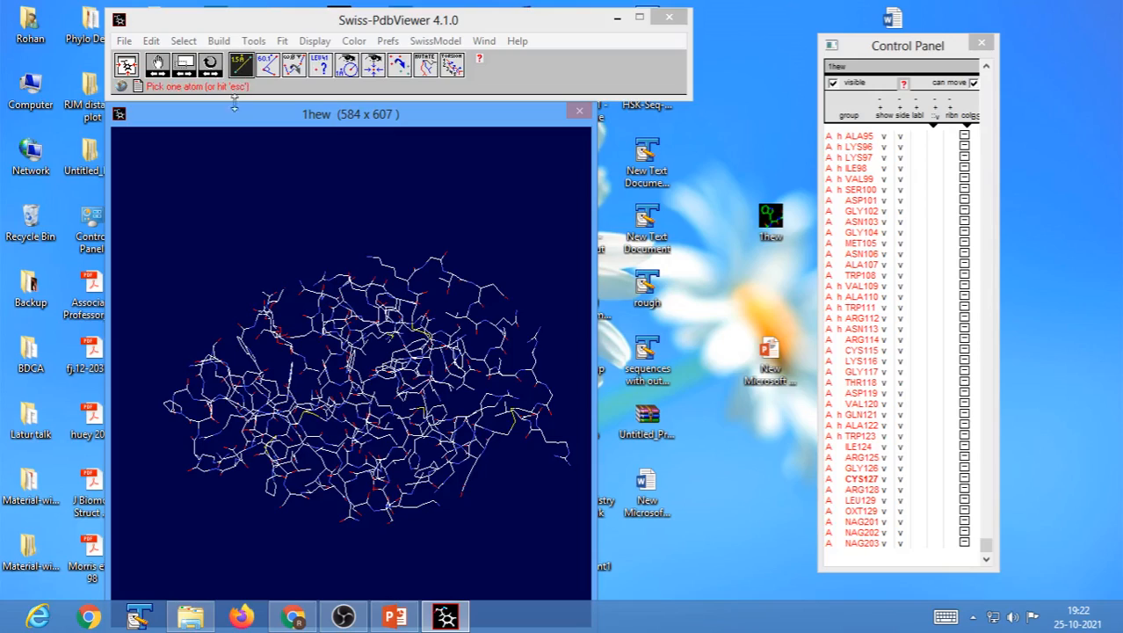
{"action": "left_click", "coordinate": [167, 409]}
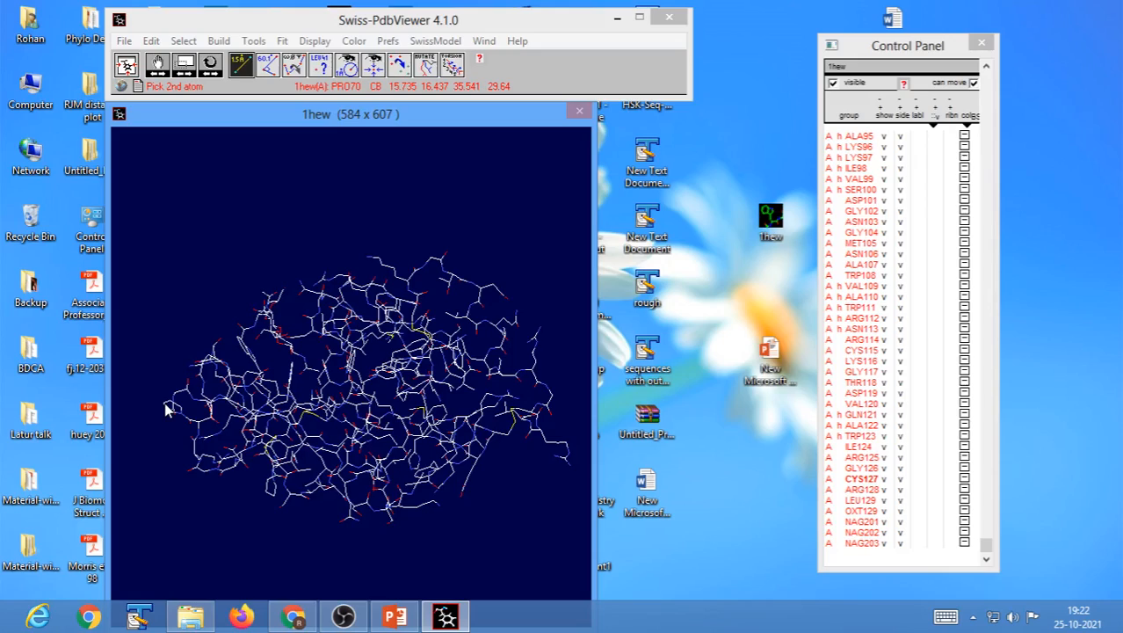
{"action": "left_click", "coordinate": [551, 400]}
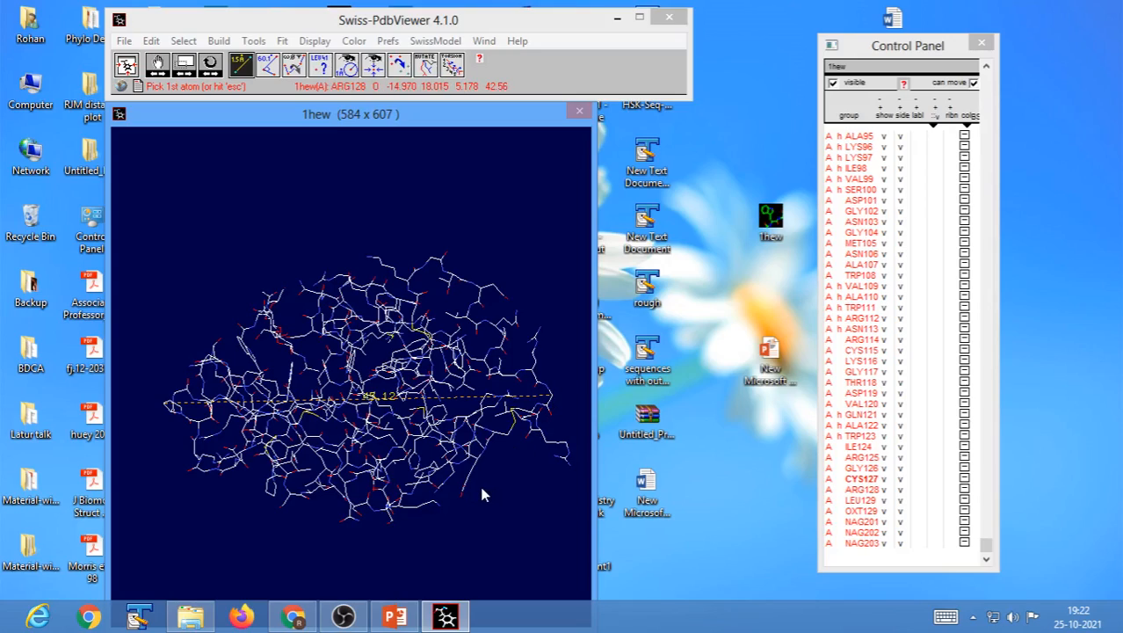
{"action": "left_click", "coordinate": [242, 67]}
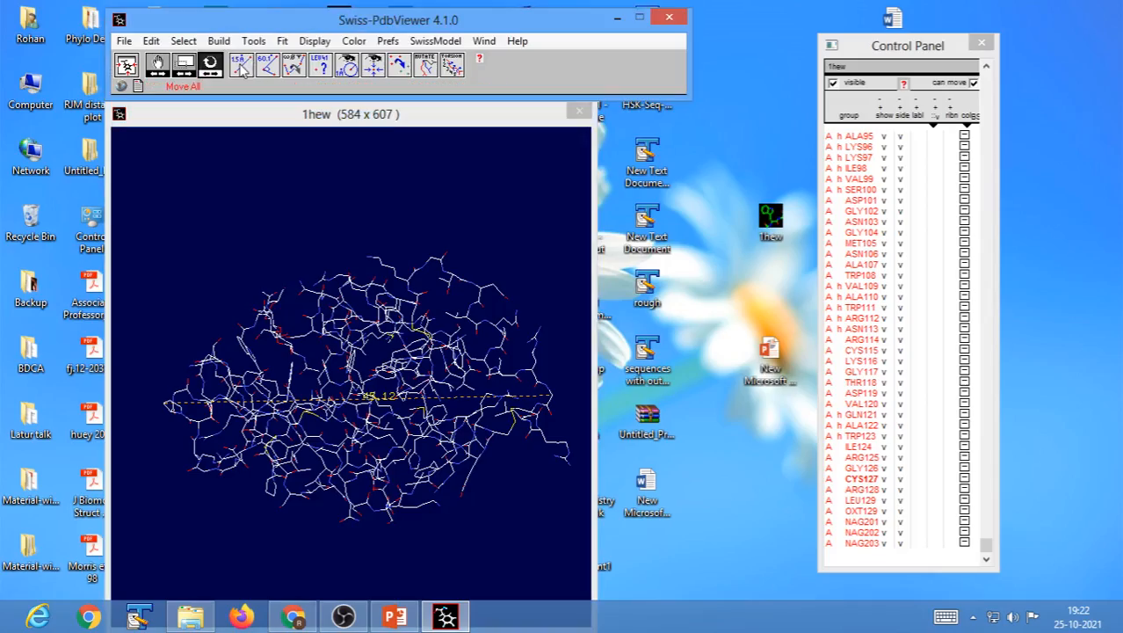
Measure a second distance between two atoms on opposite sides of the structure, crossing the first measurement line
{"action": "mouse_move", "coordinate": [447, 484]}
{"action": "left_mouse_down"}
{"action": "mouse_move", "coordinate": [431, 451]}
{"action": "mouse_move", "coordinate": [454, 427]}
{"action": "mouse_move", "coordinate": [441, 463]}
{"action": "left_mouse_up"}
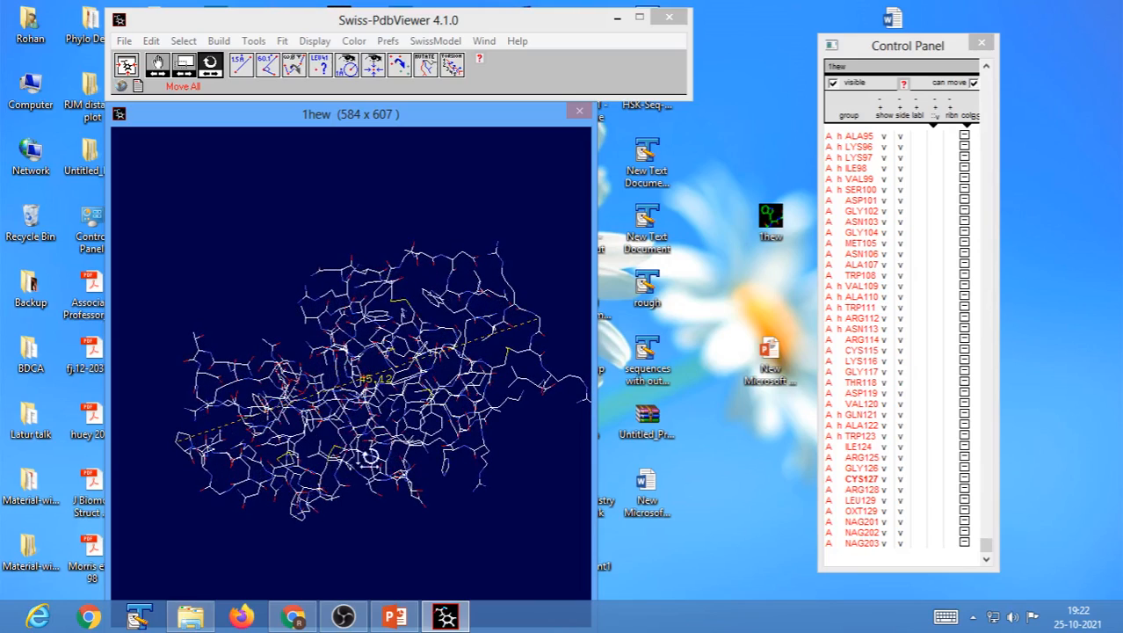
{"action": "left_click_drag", "start_coordinate": [415, 488], "coordinate": [414, 459]}
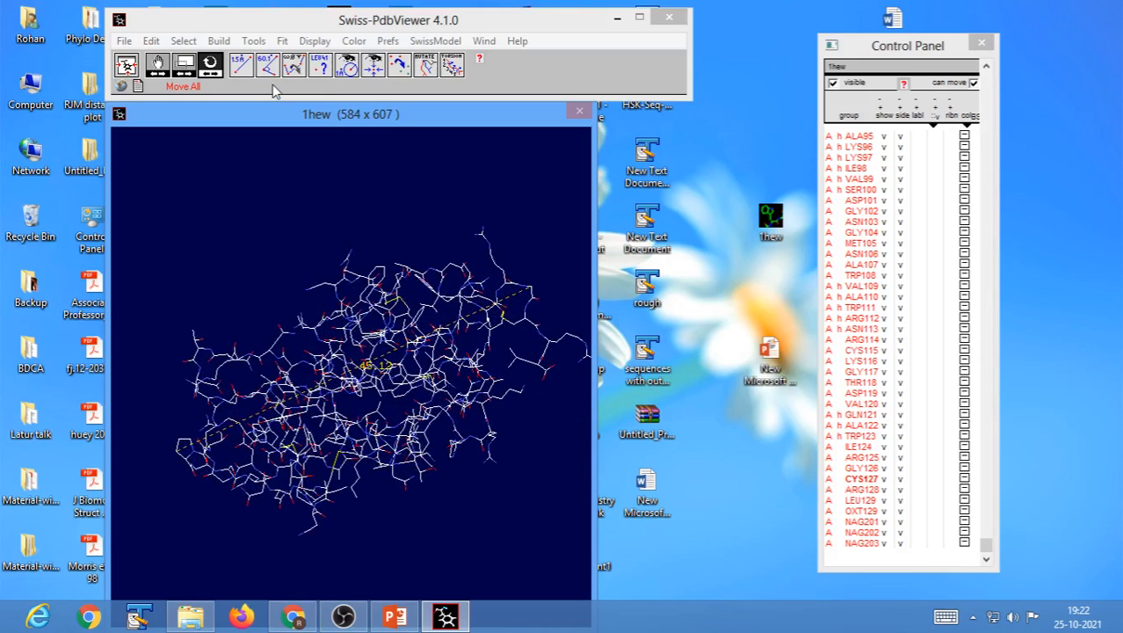
{"action": "left_click", "coordinate": [240, 67]}
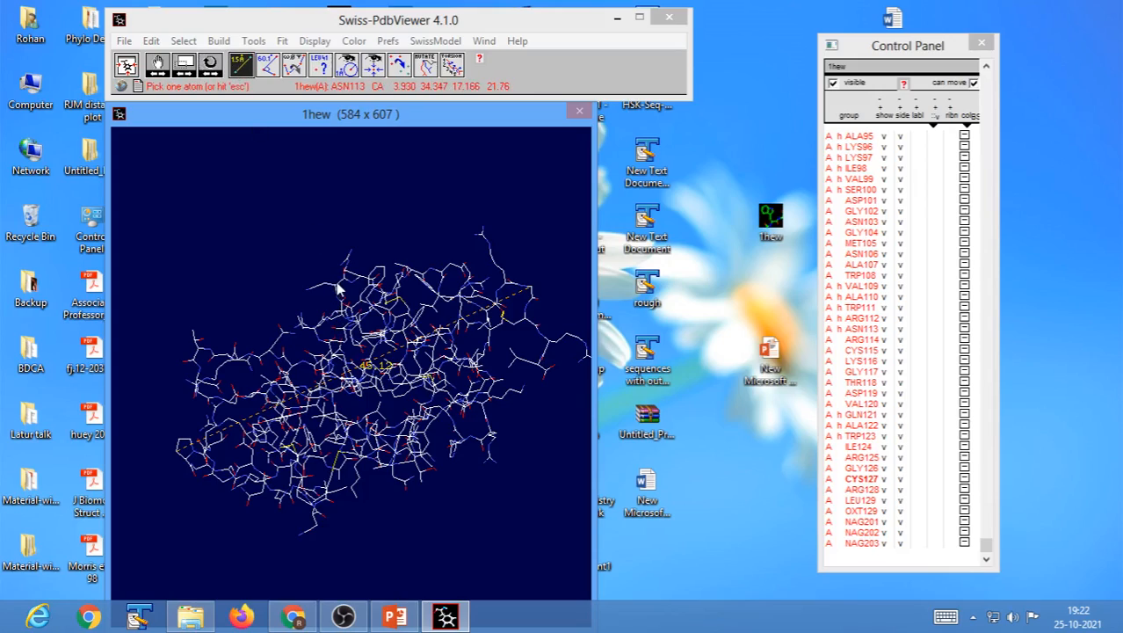
{"action": "left_click", "coordinate": [400, 501]}
{"action": "left_click", "coordinate": [406, 488]}
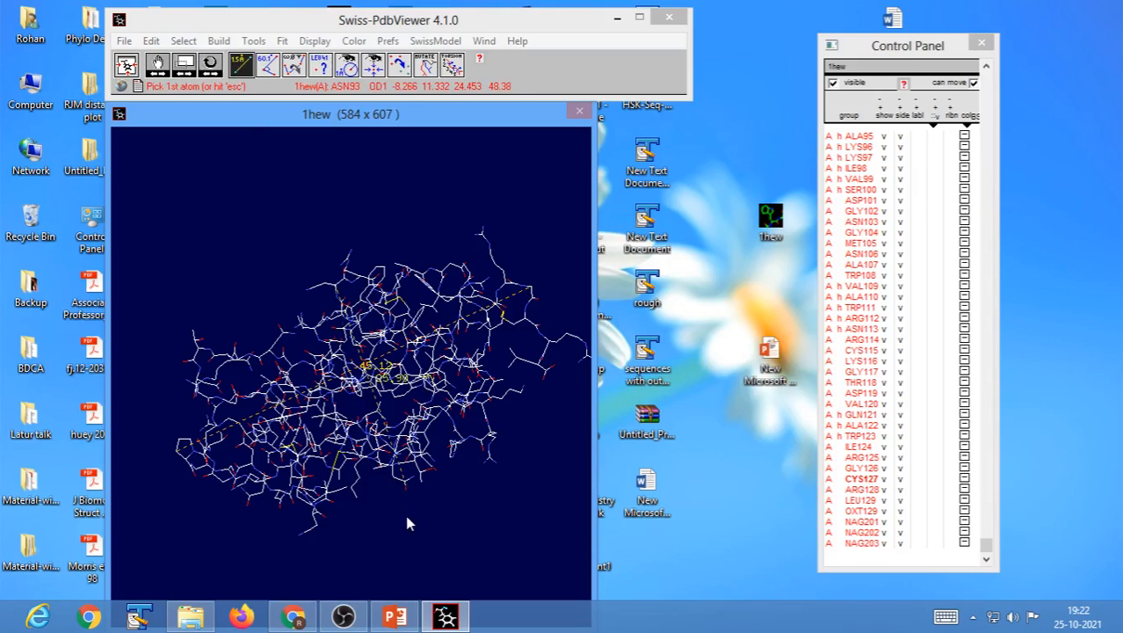
{"action": "key", "text": "Escape"}
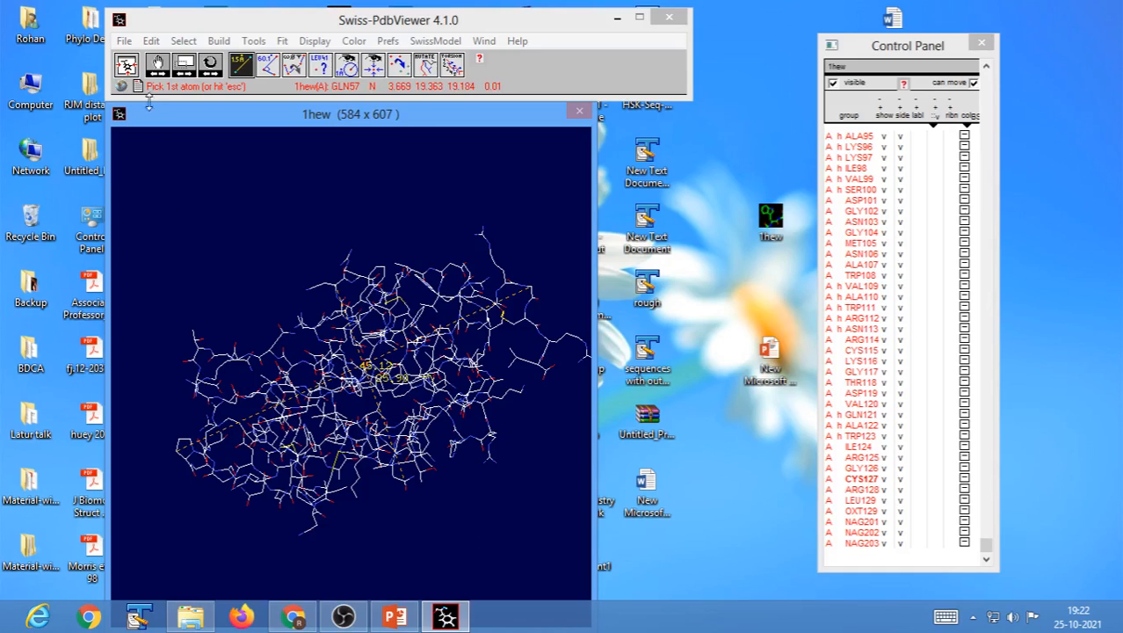
{"action": "left_click_drag", "start_coordinate": [433, 517], "coordinate": [413, 501]}
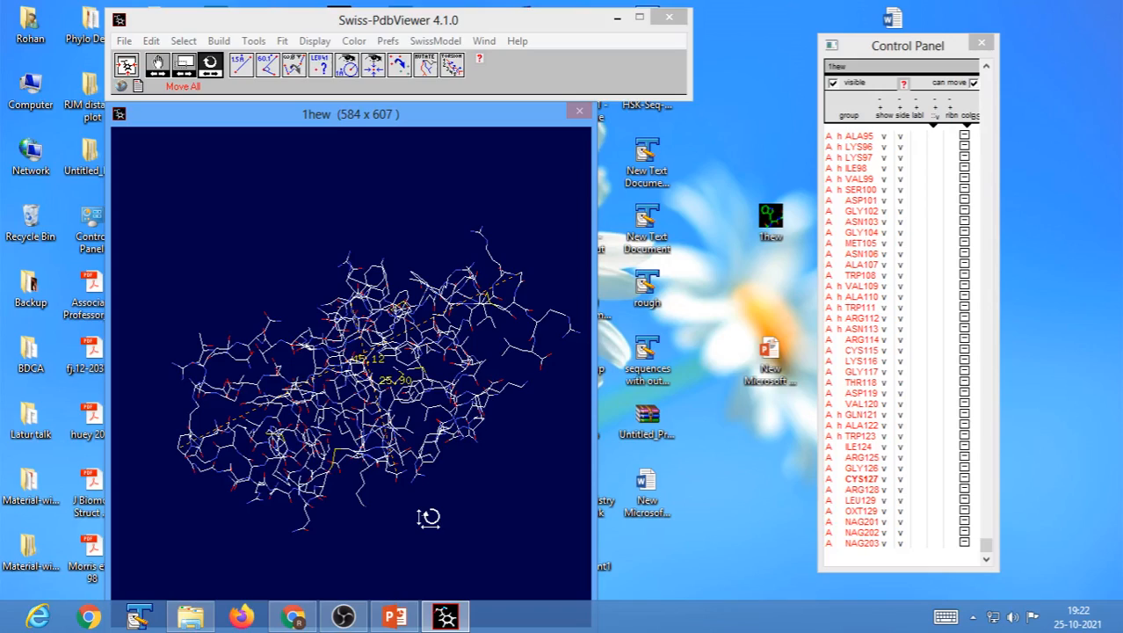
{"action": "left_click_drag", "start_coordinate": [432, 512], "coordinate": [178, 456]}
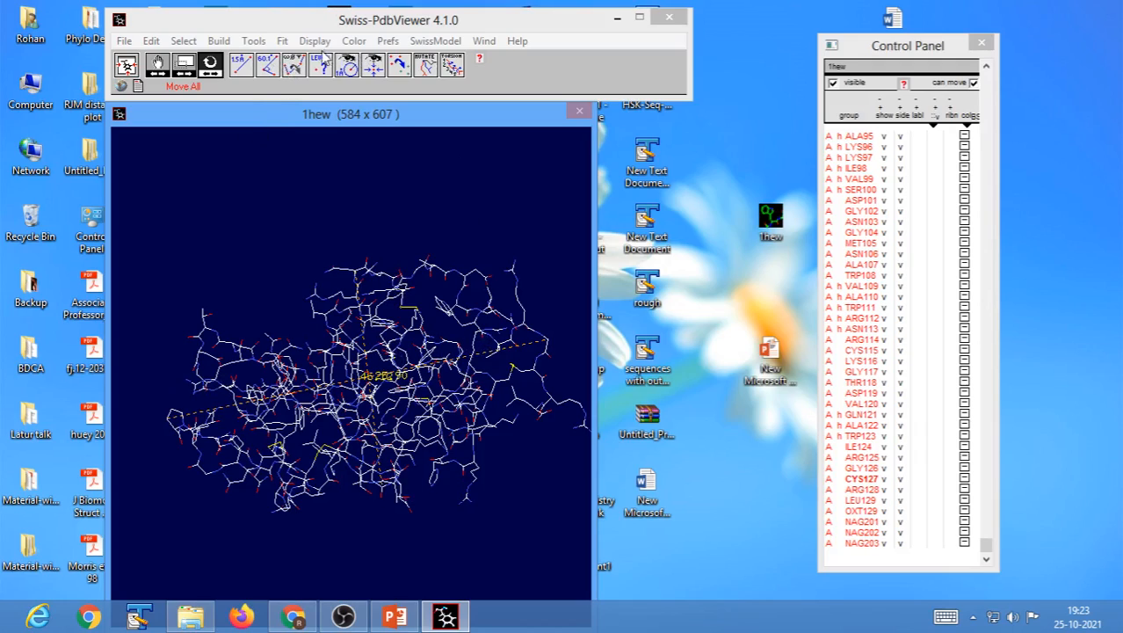
Clear the user labels to remove both distance measurements and fit the structure in the window
{"action": "left_click", "coordinate": [315, 41]}
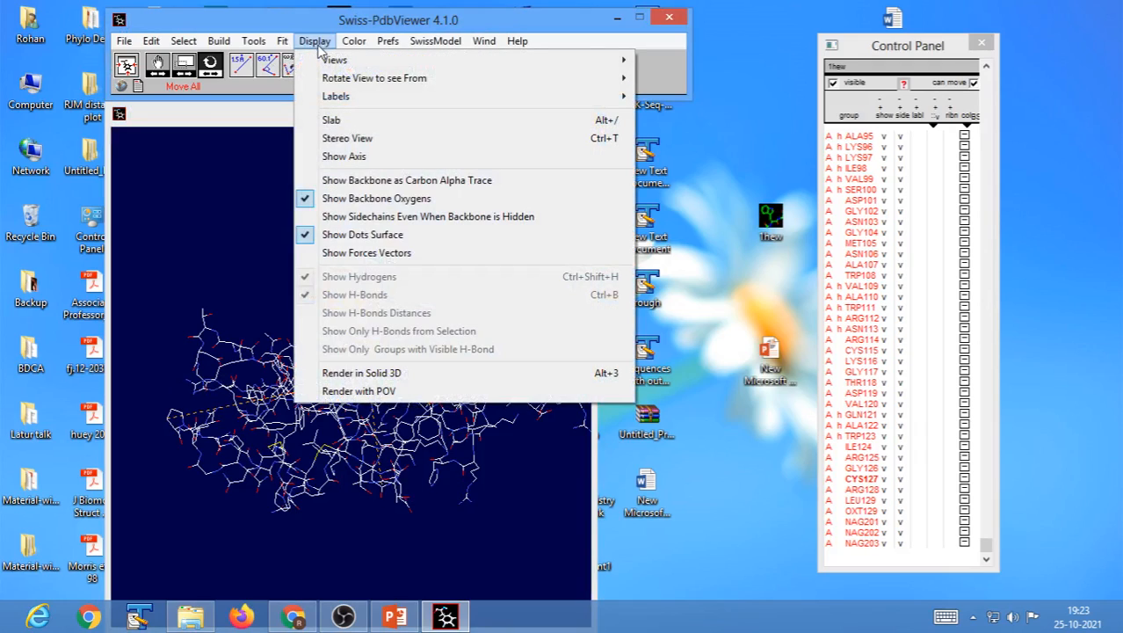
{"action": "mouse_move", "coordinate": [357, 100]}
{"action": "left_click", "coordinate": [707, 192]}
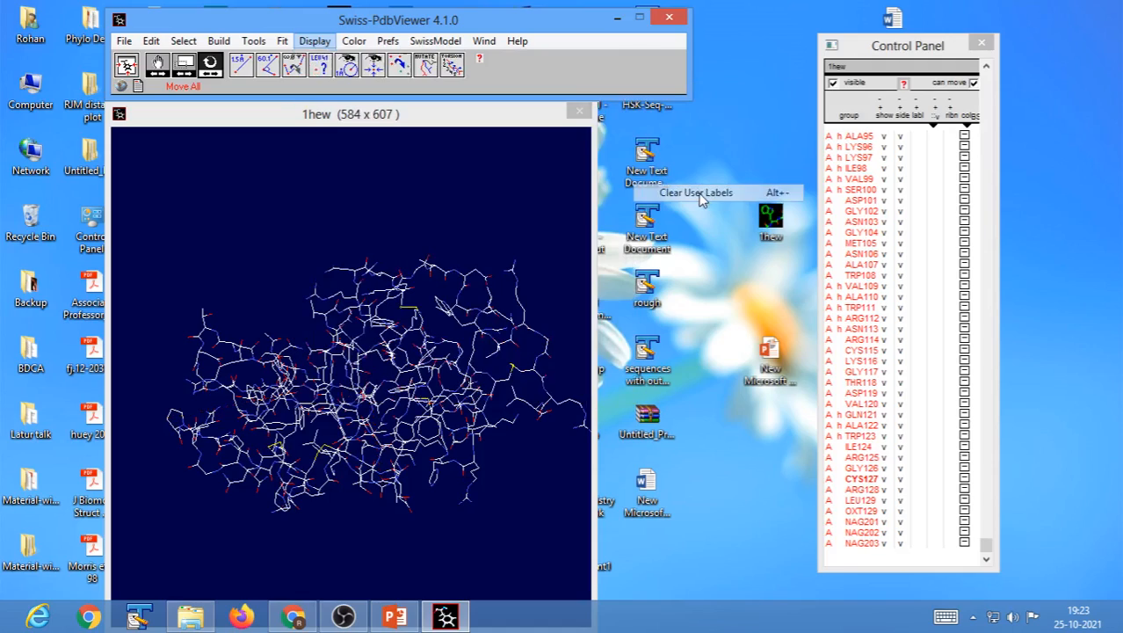
{"action": "mouse_move", "coordinate": [440, 465]}
{"action": "left_mouse_down"}
{"action": "mouse_move", "coordinate": [396, 466]}
{"action": "mouse_move", "coordinate": [426, 471]}
{"action": "mouse_move", "coordinate": [436, 440]}
{"action": "mouse_move", "coordinate": [441, 459]}
{"action": "left_mouse_up"}
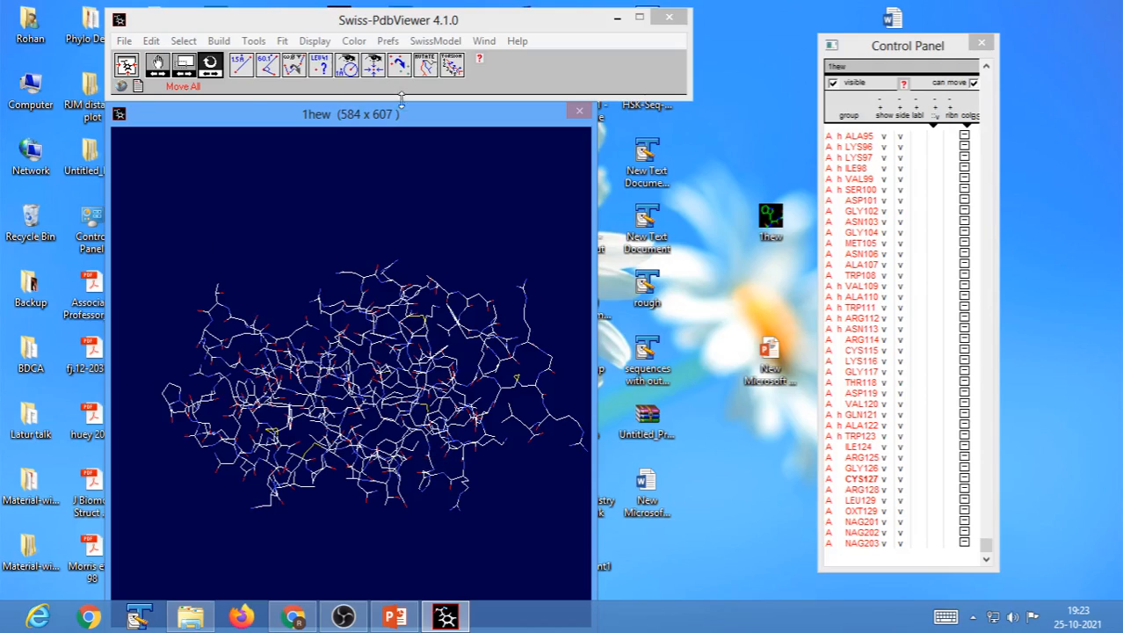
{"action": "left_click", "coordinate": [129, 65]}
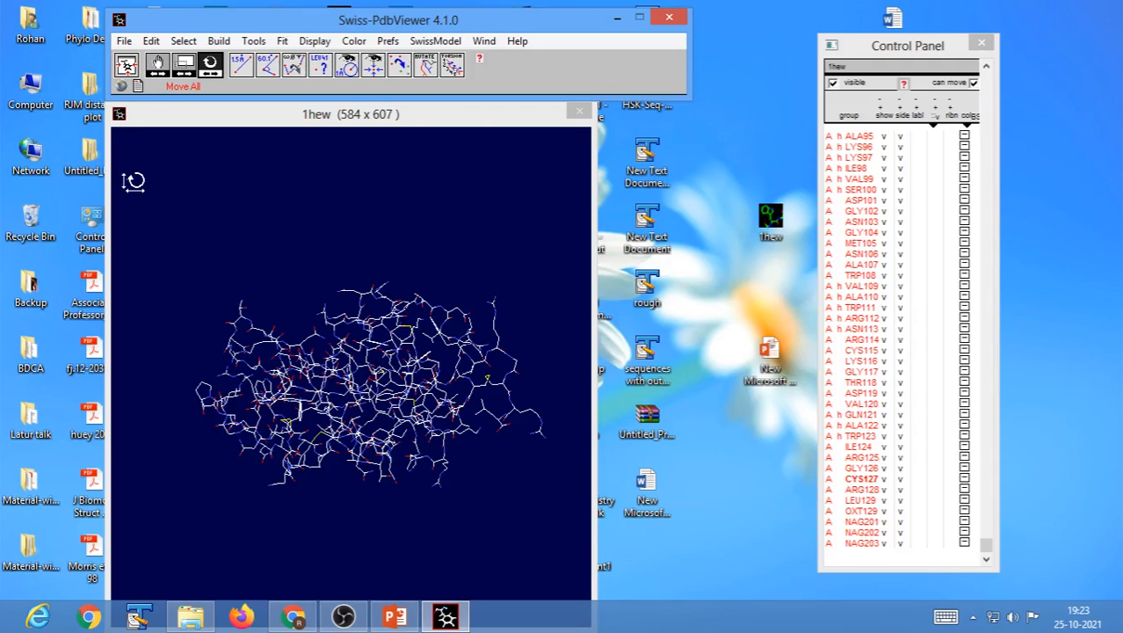
Switch to PowerPoint, sketch three points joined by two lines with the angle marked during the slide show, and keep the ink annotations
{"action": "left_click", "coordinate": [267, 71]}
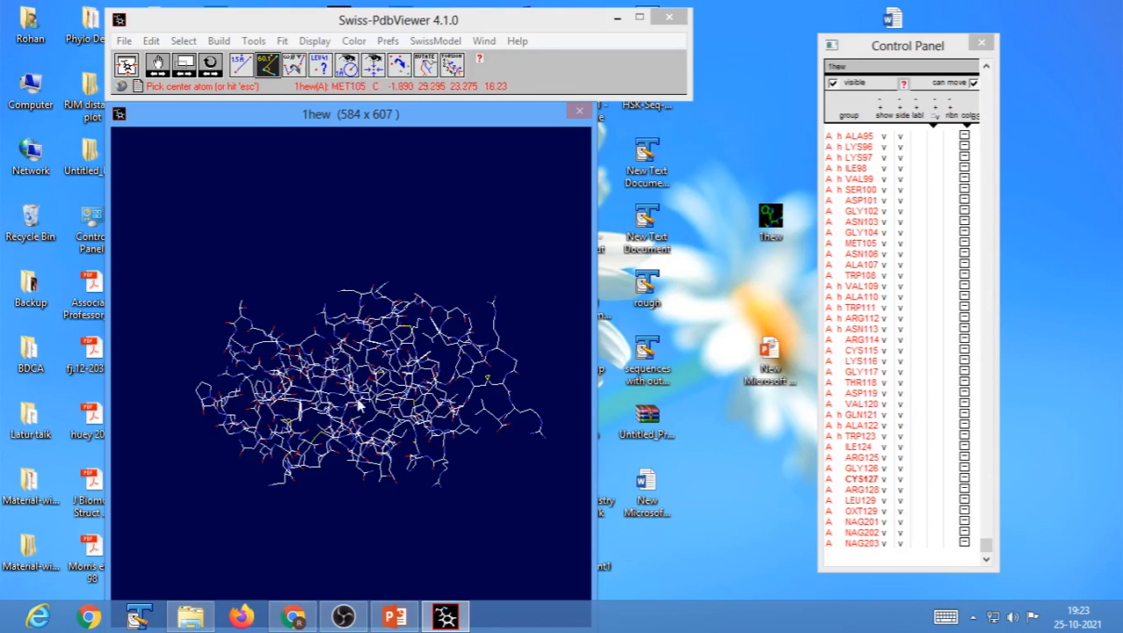
{"action": "left_click", "coordinate": [395, 616]}
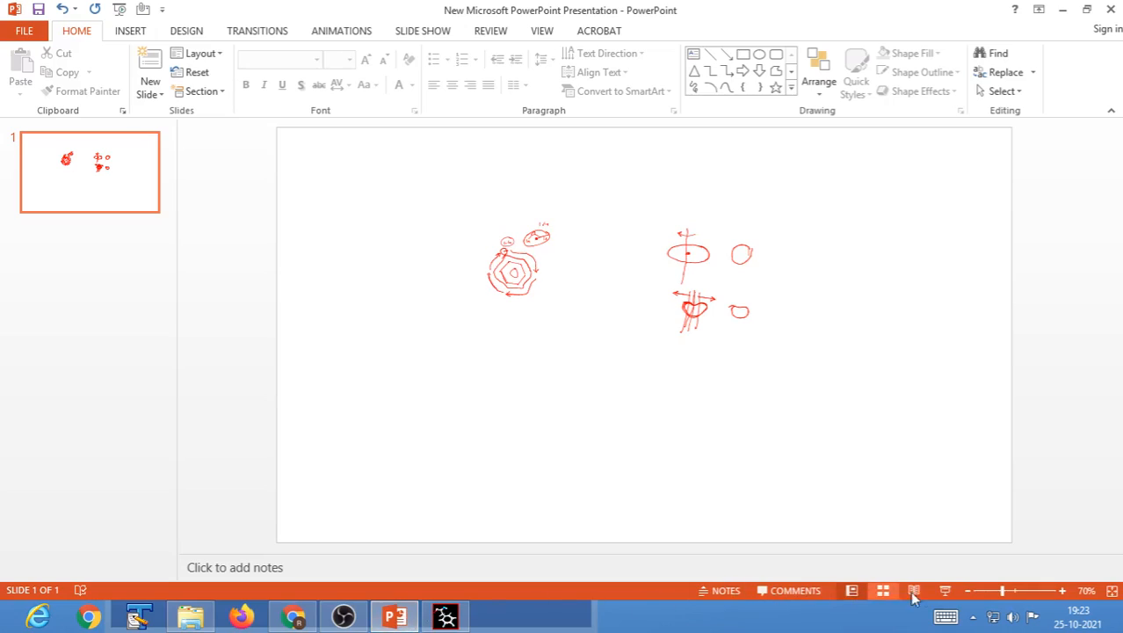
{"action": "left_click", "coordinate": [944, 590]}
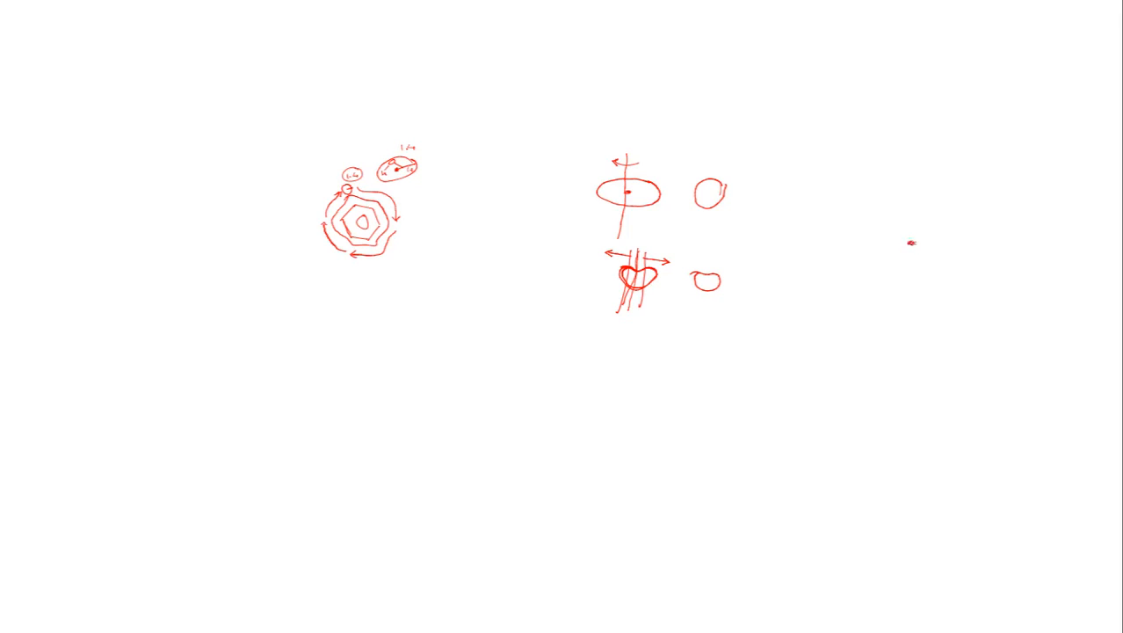
{"action": "left_click_drag", "start_coordinate": [910, 243], "coordinate": [946, 209]}
{"action": "left_click_drag", "start_coordinate": [909, 242], "coordinate": [878, 200]}
{"action": "left_click_drag", "start_coordinate": [934, 207], "coordinate": [941, 209]}
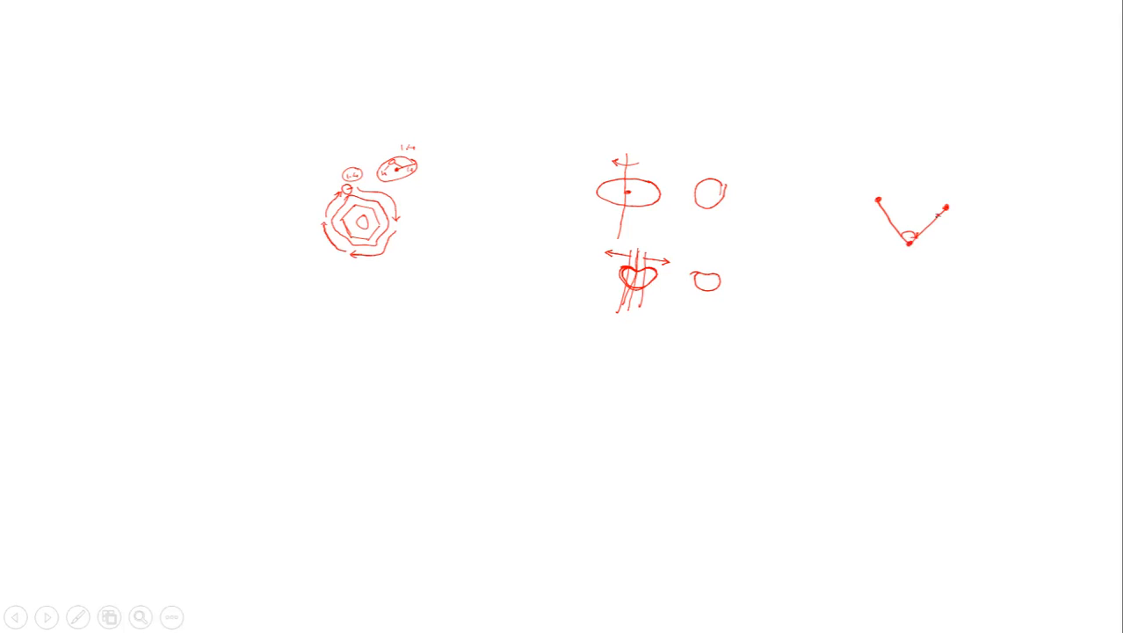
{"action": "key", "text": "Escape"}
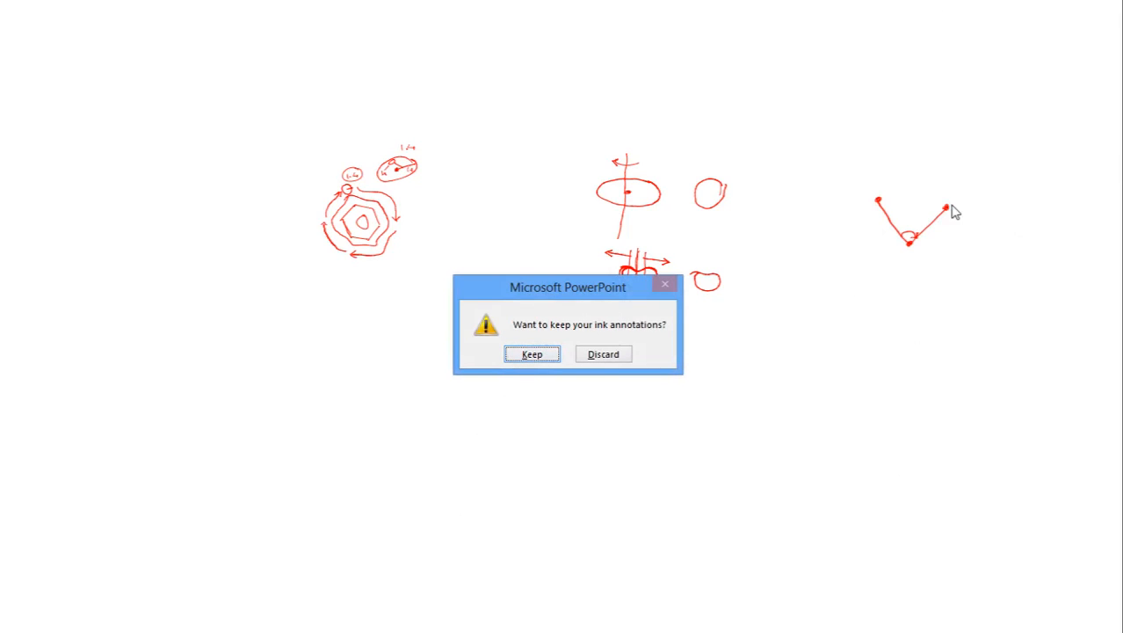
{"action": "left_click", "coordinate": [526, 355]}
Switch back to Swiss-PdbViewer and measure the angle formed by three atoms in the region of CYS127
{"action": "left_click", "coordinate": [446, 617]}
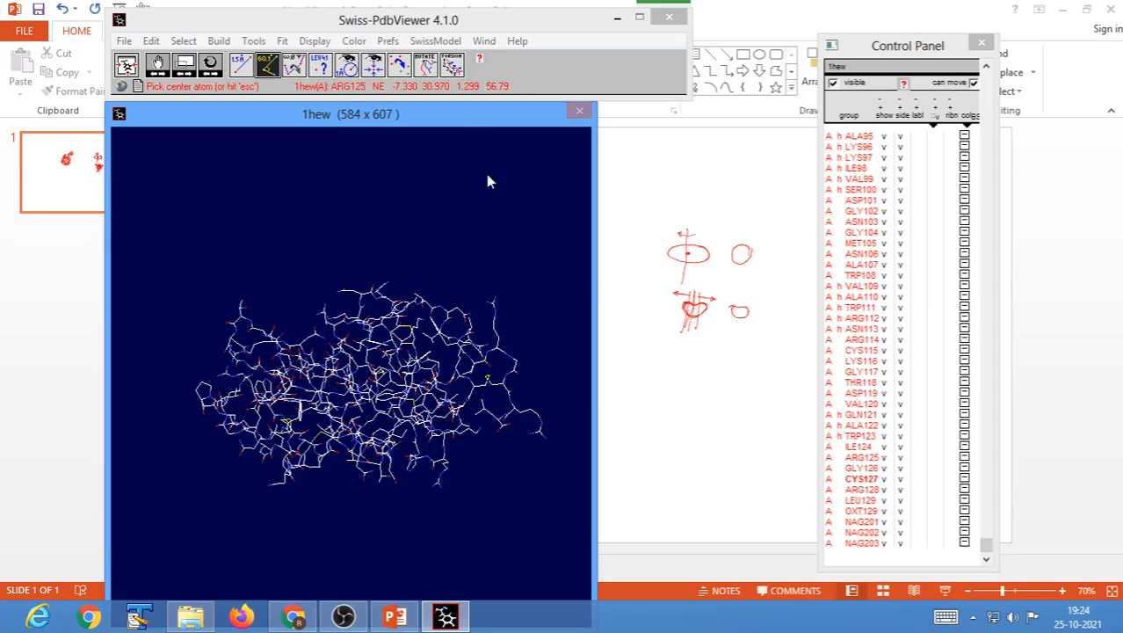
{"action": "left_click", "coordinate": [506, 391]}
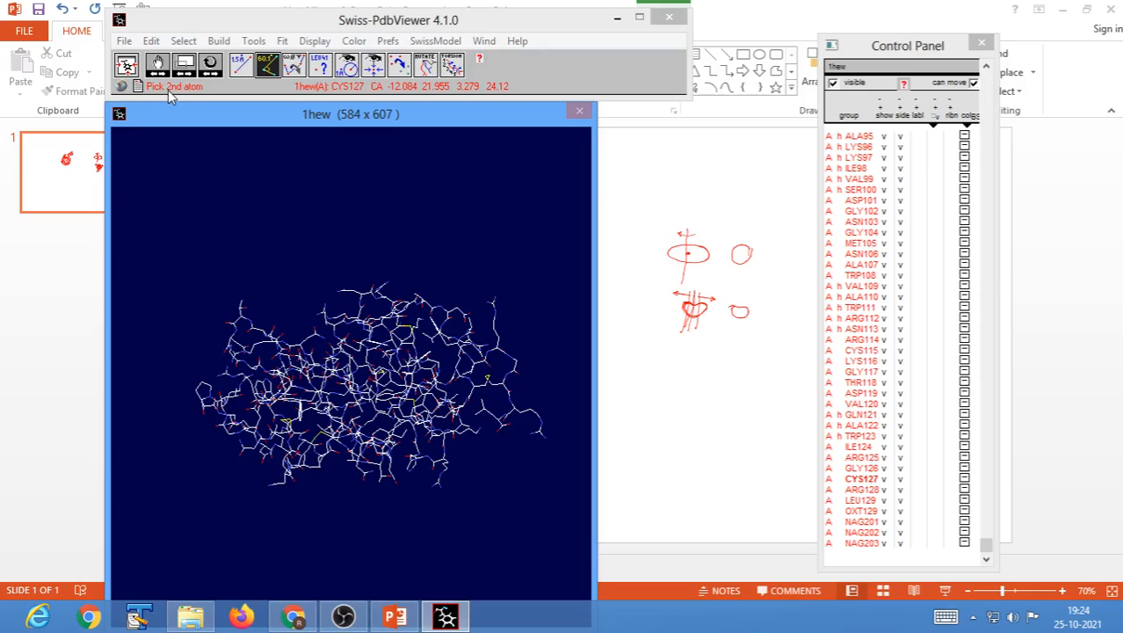
{"action": "left_click", "coordinate": [494, 309]}
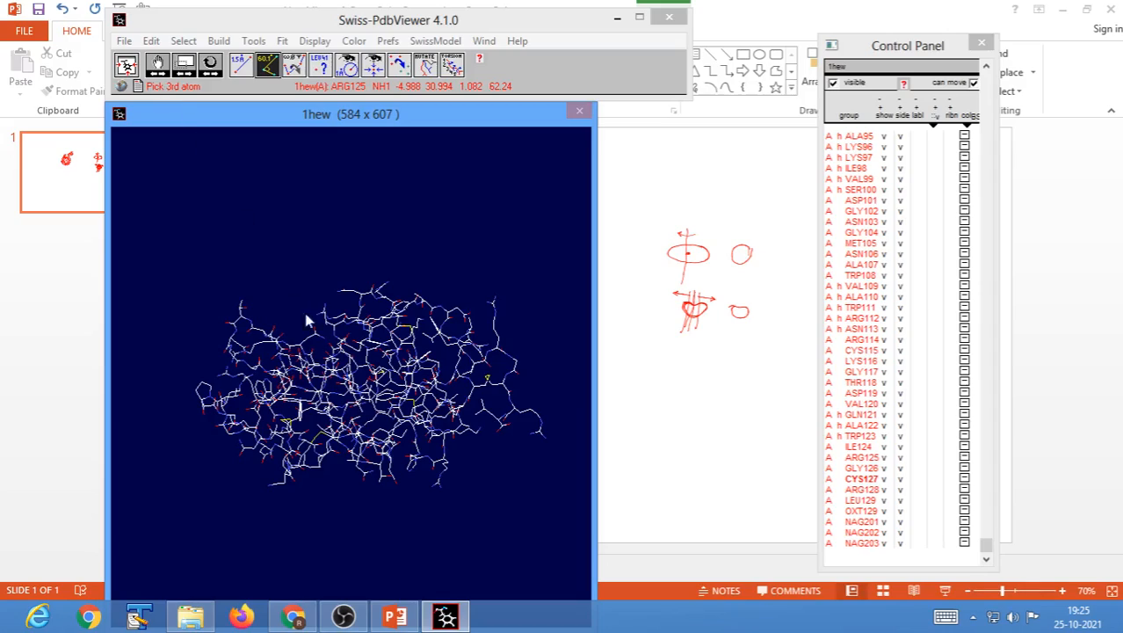
{"action": "left_click", "coordinate": [543, 430]}
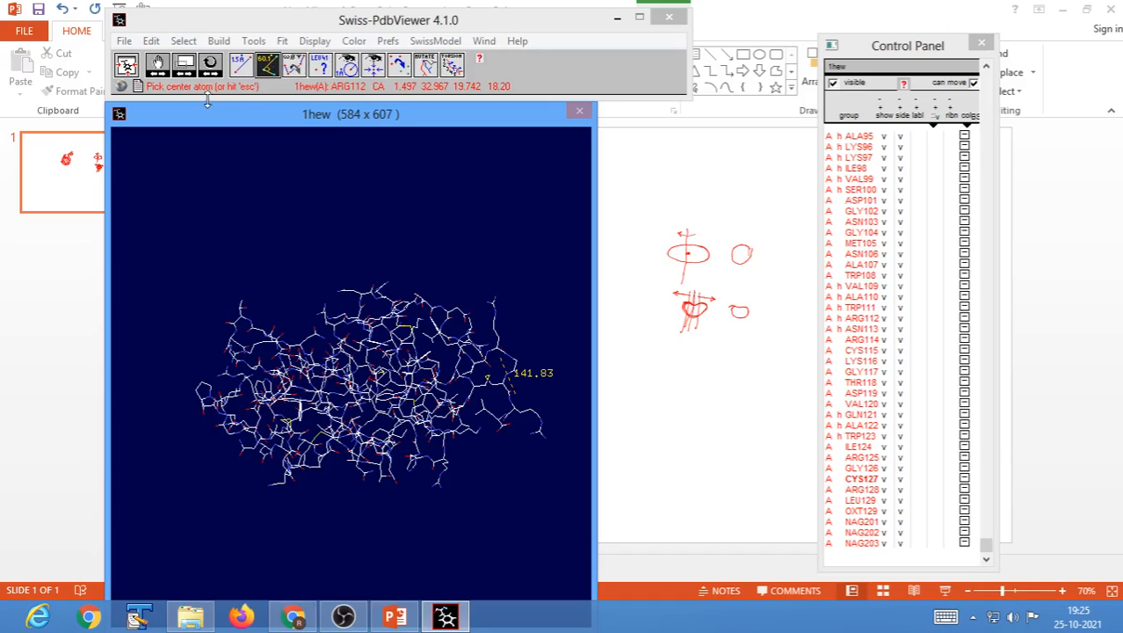
{"action": "left_click", "coordinate": [265, 68]}
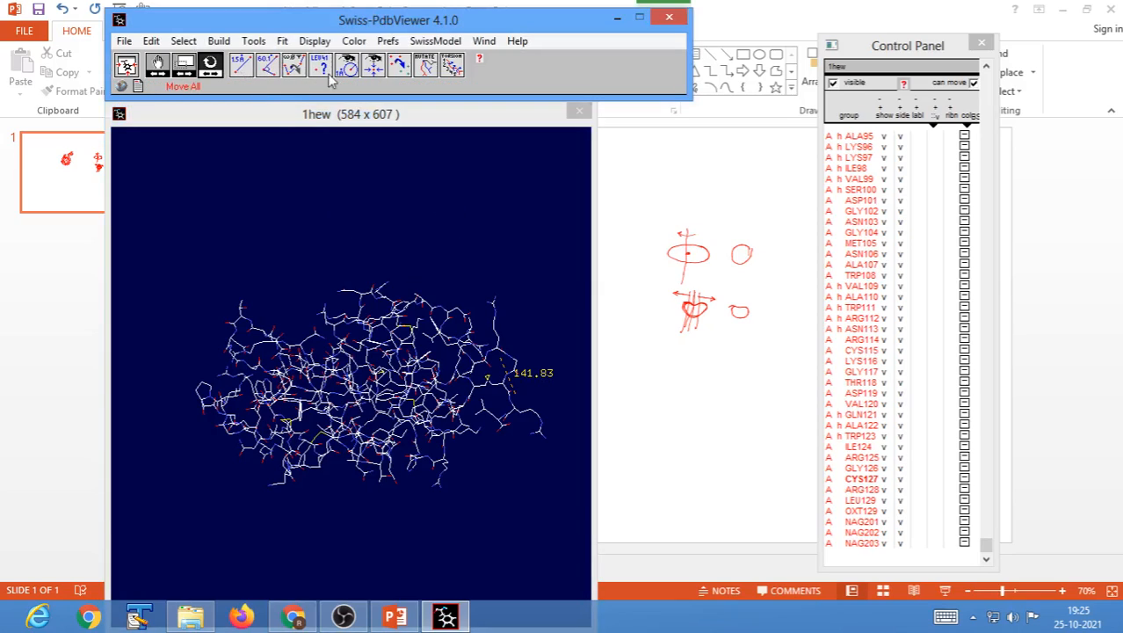
Clear the user labels to remove the angle measurement from the structure
{"action": "left_click", "coordinate": [314, 40]}
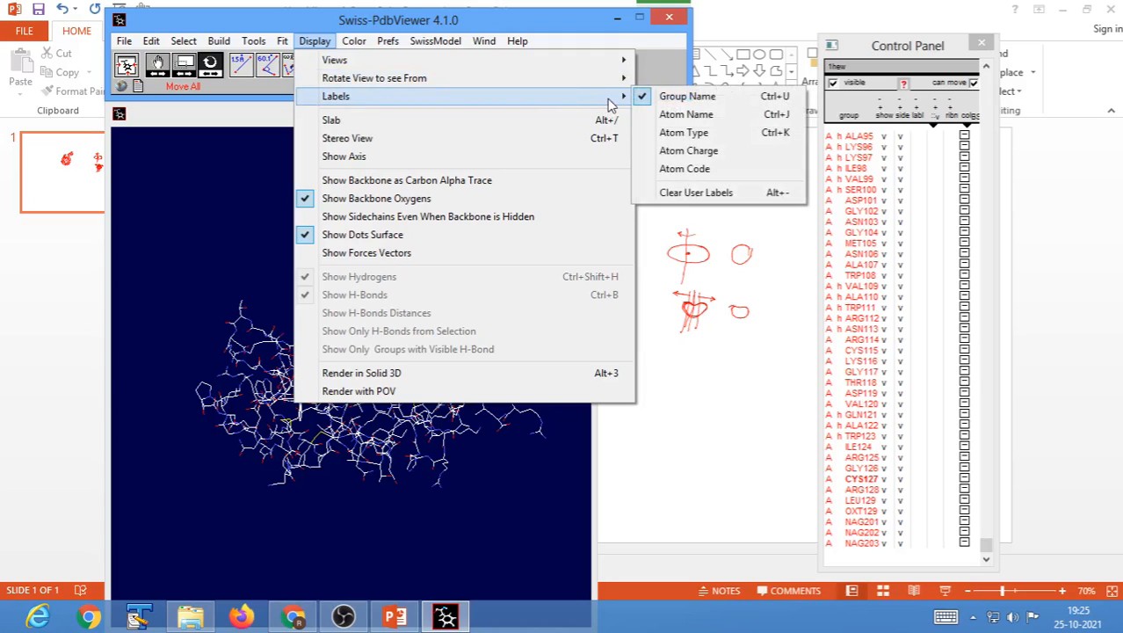
{"action": "left_click", "coordinate": [690, 193]}
{"action": "left_click_drag", "start_coordinate": [526, 381], "coordinate": [453, 310]}
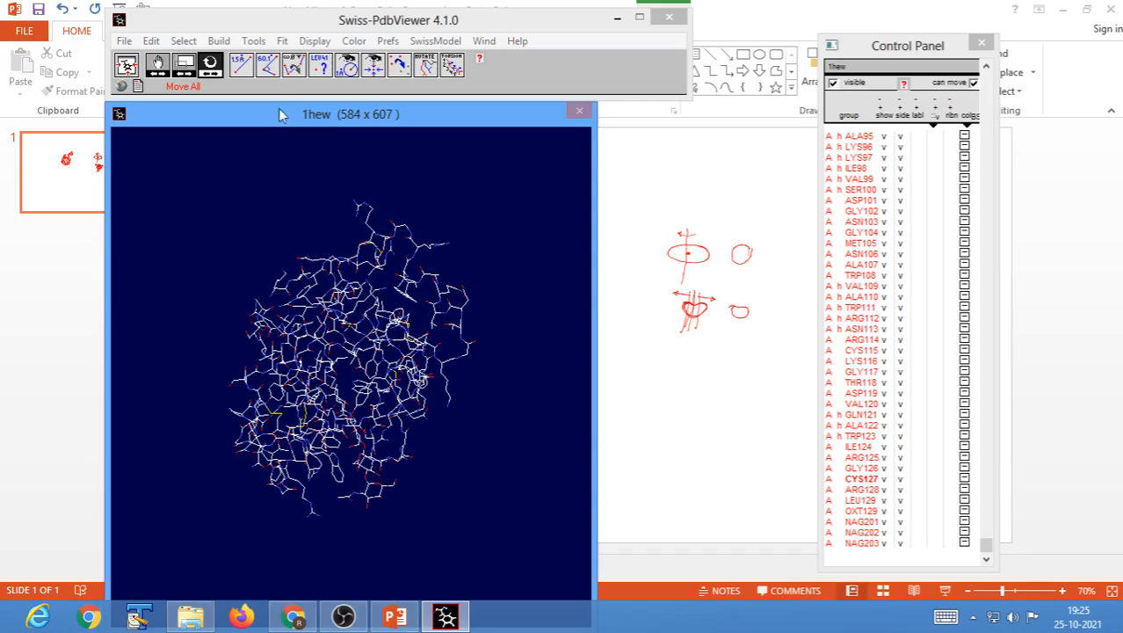
Identify and label the CA atom of GLY117, the CD atom of ARG128 and the NE atom of ARG73
{"action": "left_click", "coordinate": [294, 70]}
{"action": "left_click", "coordinate": [321, 68]}
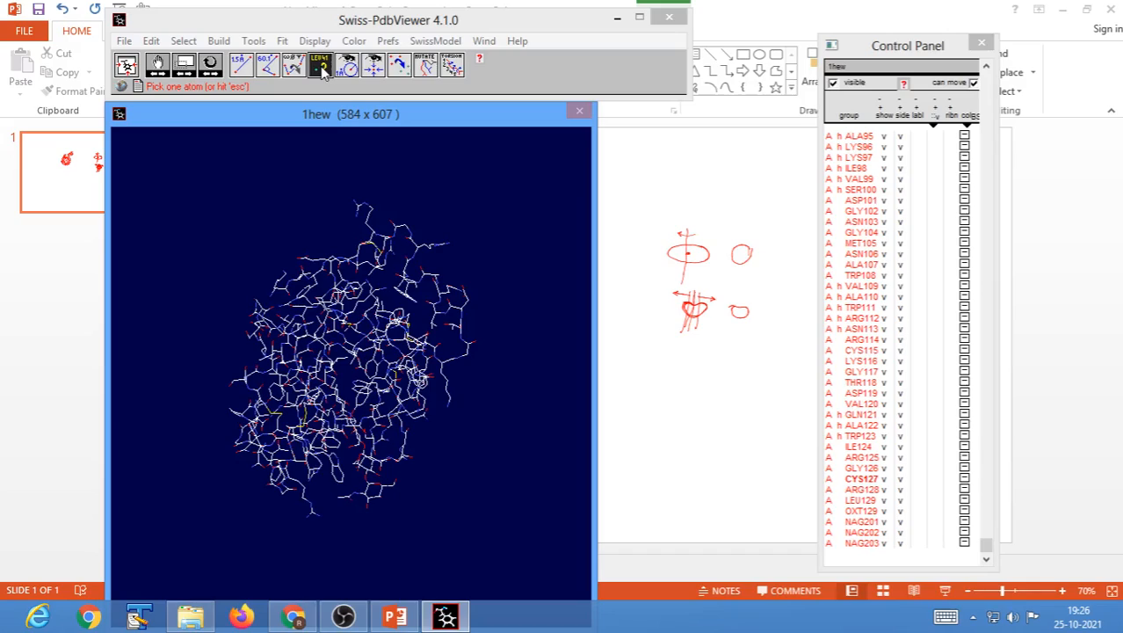
{"action": "left_click", "coordinate": [466, 359]}
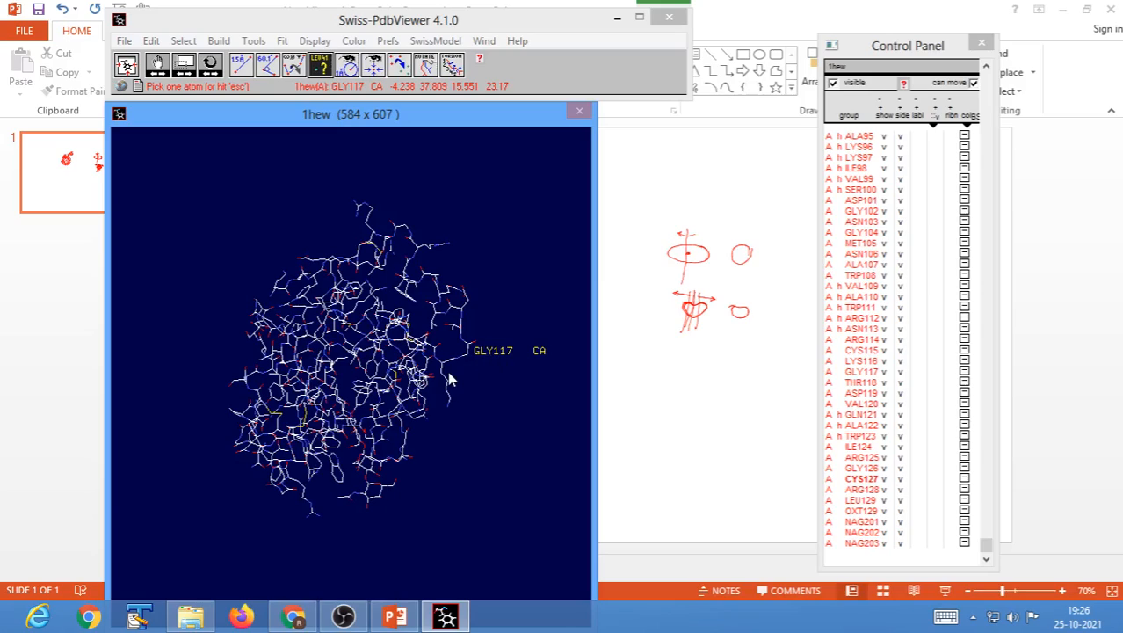
{"action": "left_click", "coordinate": [374, 211]}
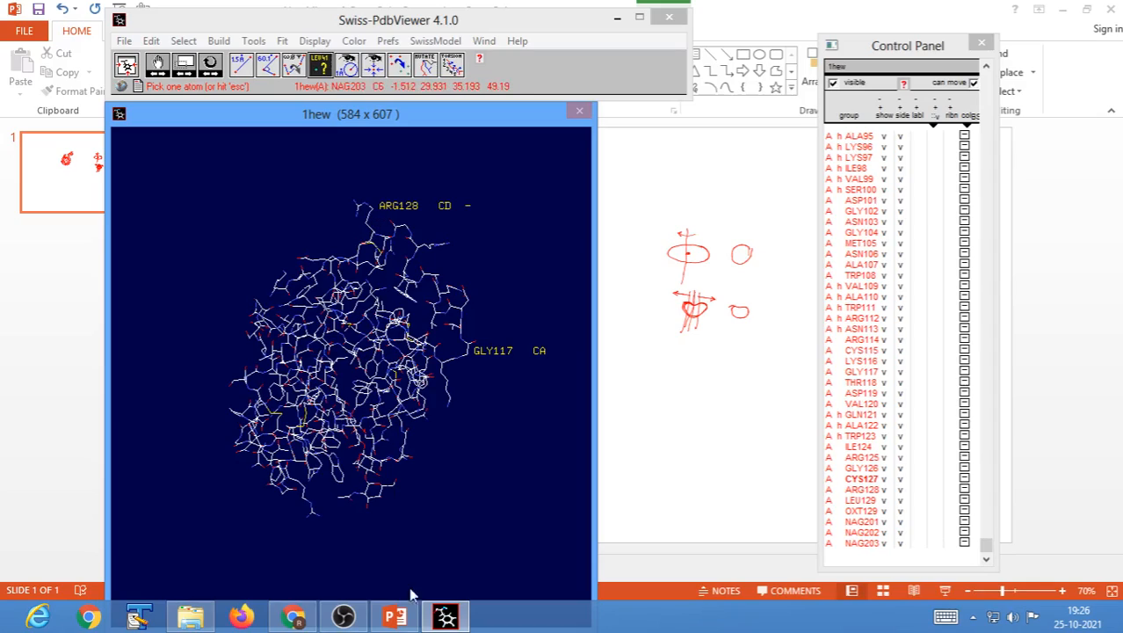
{"action": "left_click", "coordinate": [311, 502]}
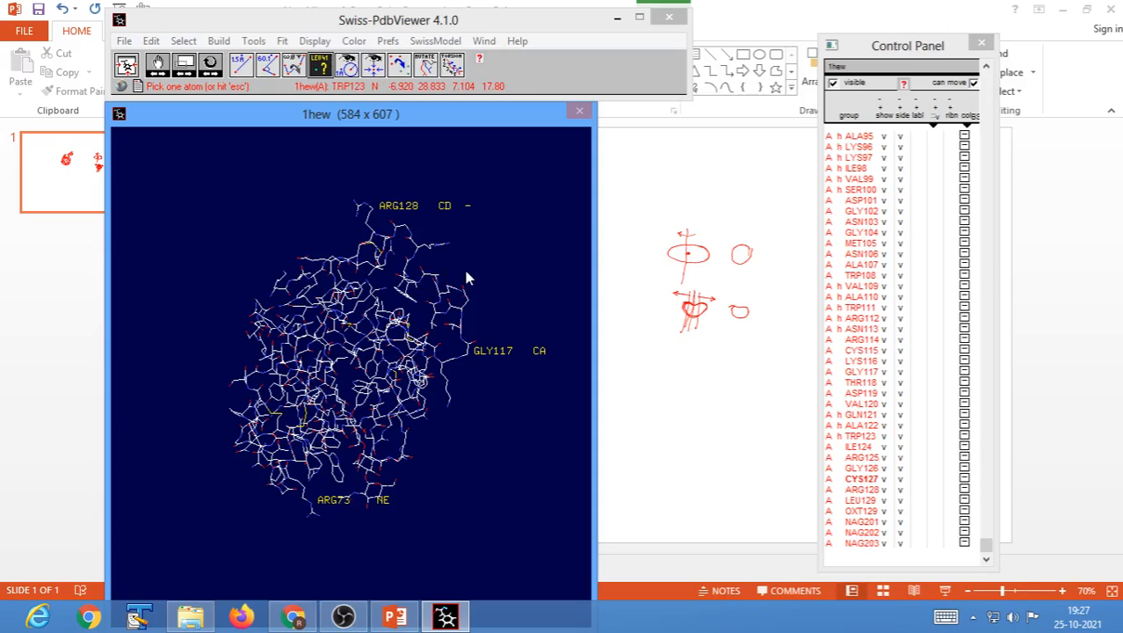
{"action": "left_click", "coordinate": [319, 68]}
{"action": "left_click_drag", "start_coordinate": [474, 321], "coordinate": [447, 295]}
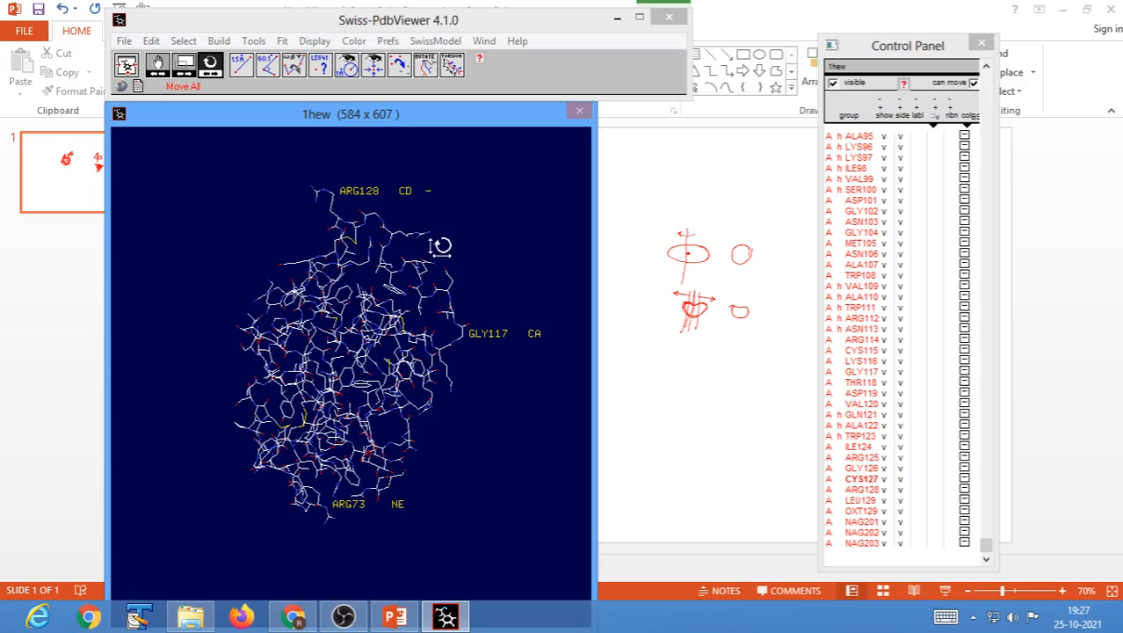
{"action": "left_click", "coordinate": [320, 65]}
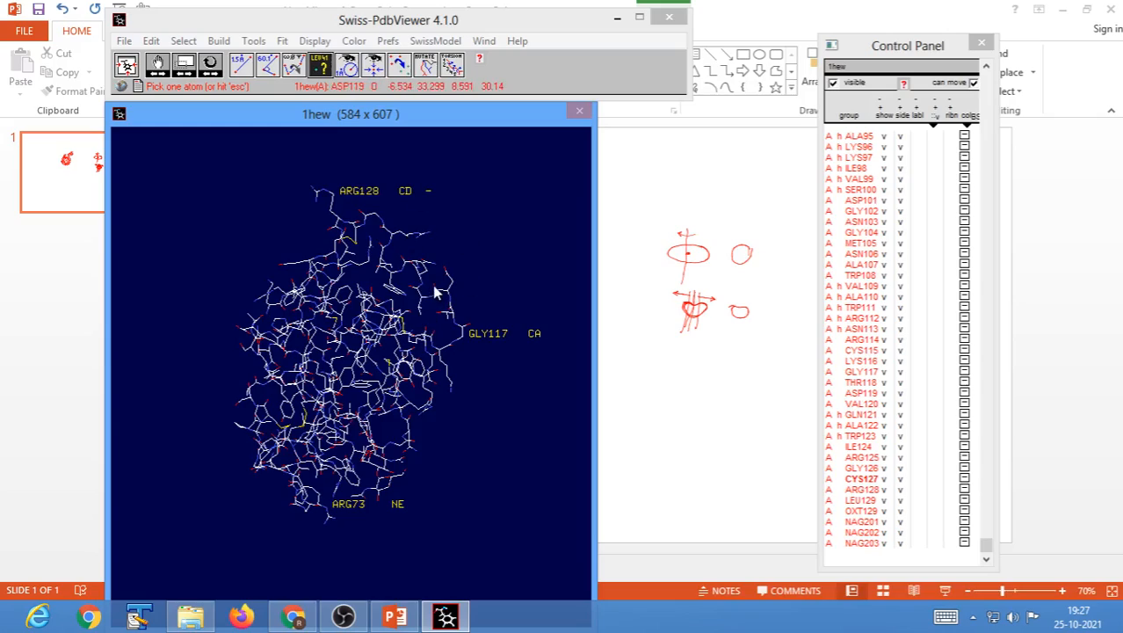
{"action": "key", "text": "Escape"}
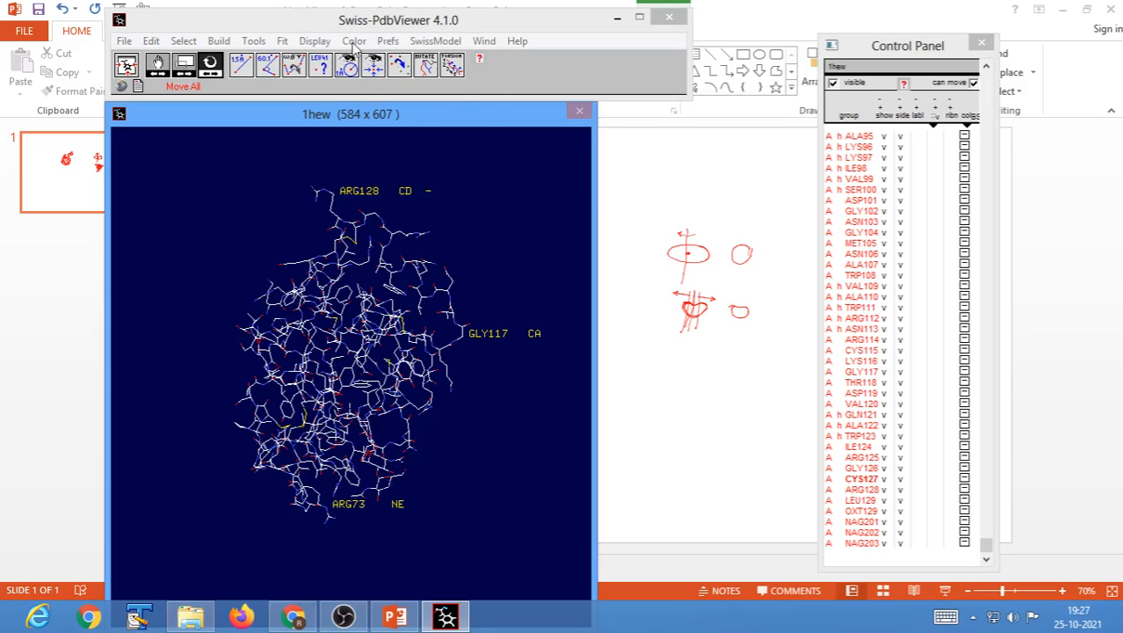
Clear the user labels from the ARG128, GLY117 and ARG73 atoms
{"action": "left_click", "coordinate": [315, 41]}
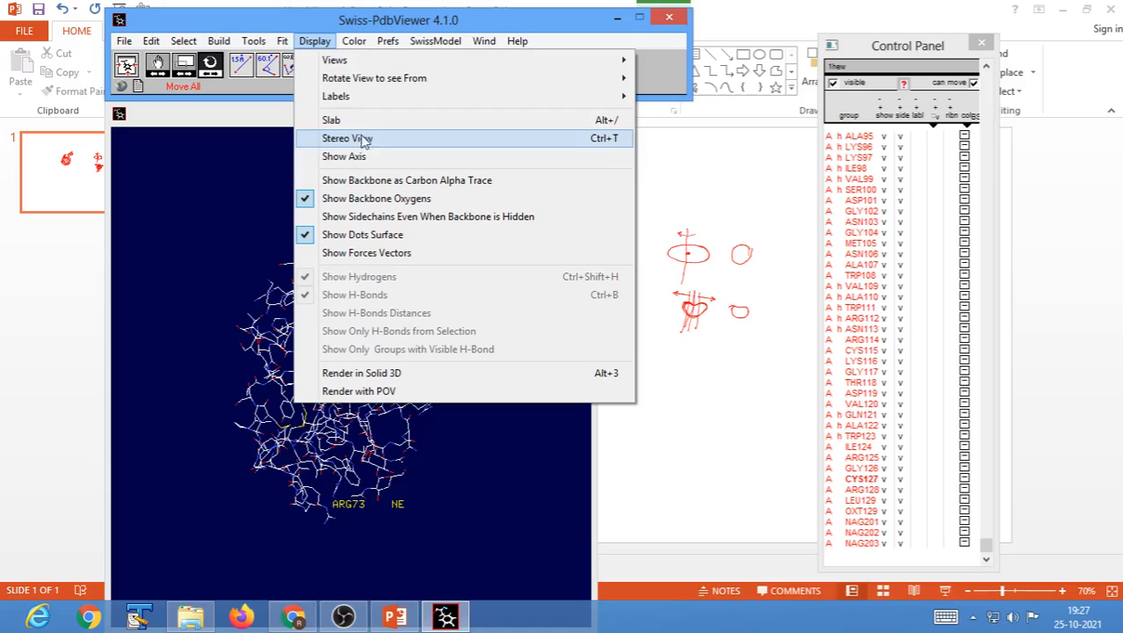
{"action": "mouse_move", "coordinate": [351, 98]}
{"action": "left_click", "coordinate": [686, 192]}
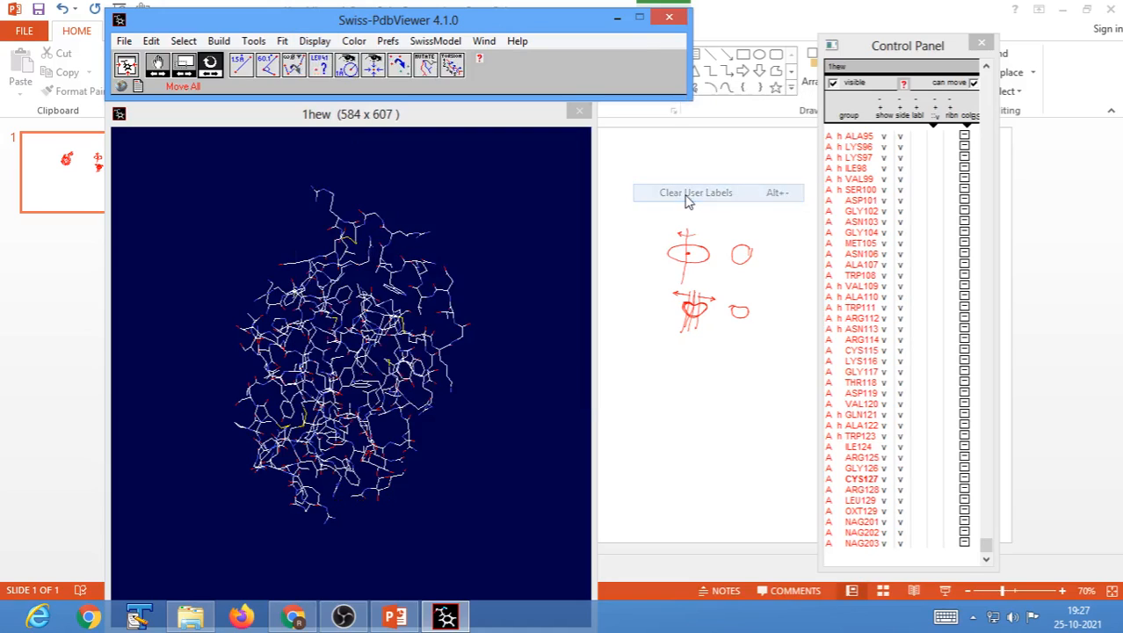
Turn on the residue labels for SER100, ASP101 and ASN103 and inspect their positions in the structure from different sides
{"action": "left_click_drag", "start_coordinate": [471, 444], "coordinate": [395, 441]}
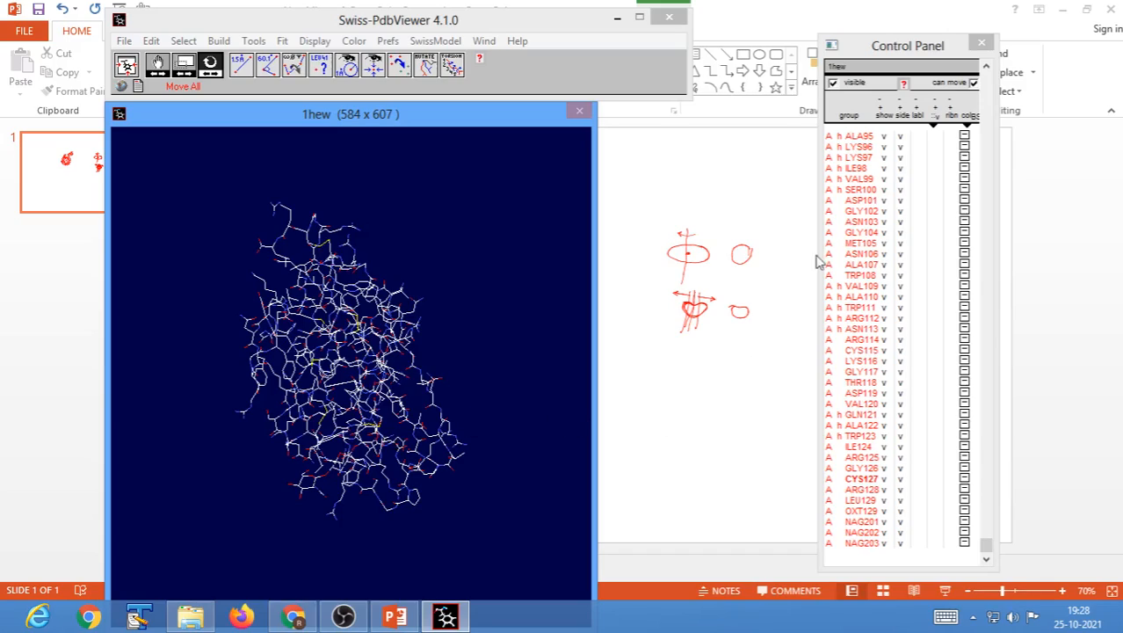
{"action": "left_click", "coordinate": [917, 190]}
{"action": "left_click", "coordinate": [916, 200]}
{"action": "left_click", "coordinate": [917, 222]}
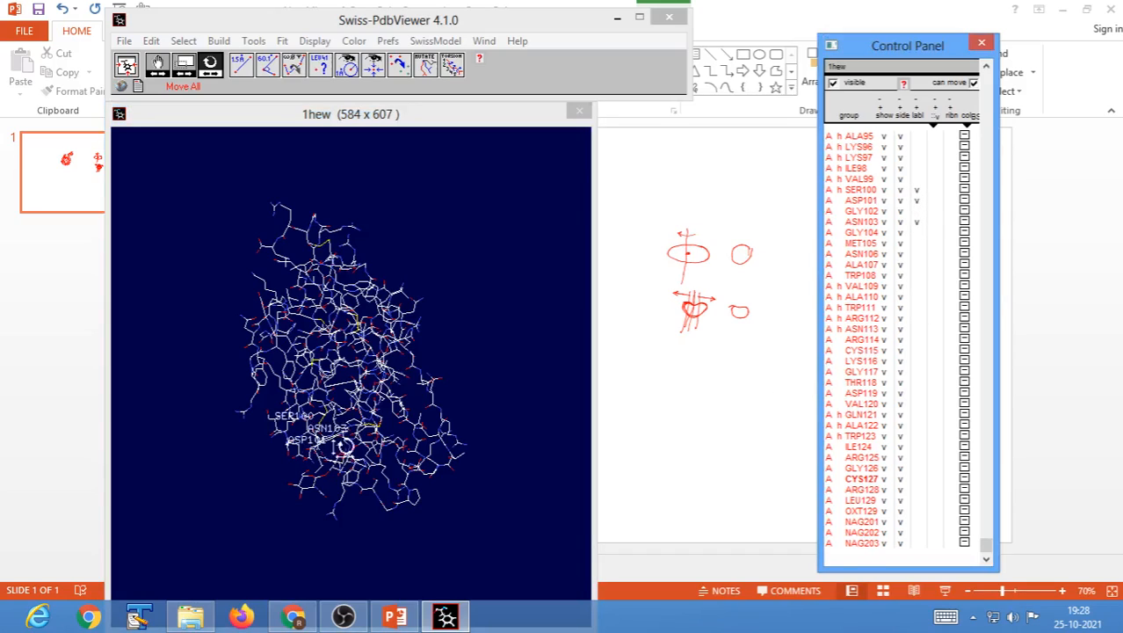
{"action": "left_click", "coordinate": [438, 452]}
{"action": "left_click_drag", "start_coordinate": [438, 452], "coordinate": [349, 484]}
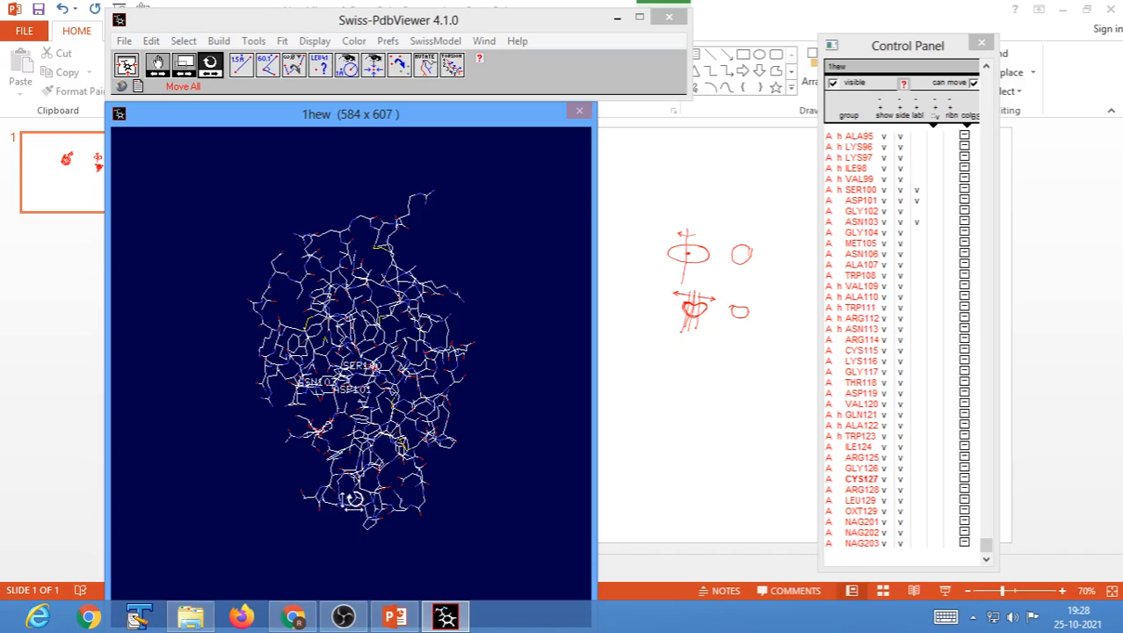
{"action": "left_click_drag", "start_coordinate": [474, 468], "coordinate": [367, 473]}
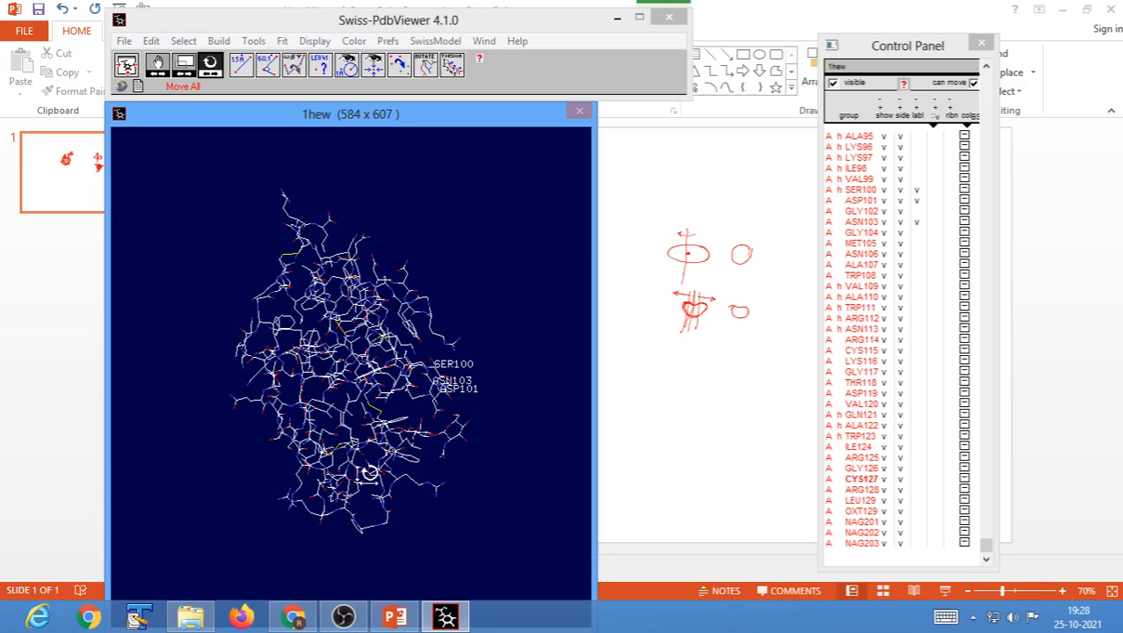
{"action": "left_click", "coordinate": [348, 620]}
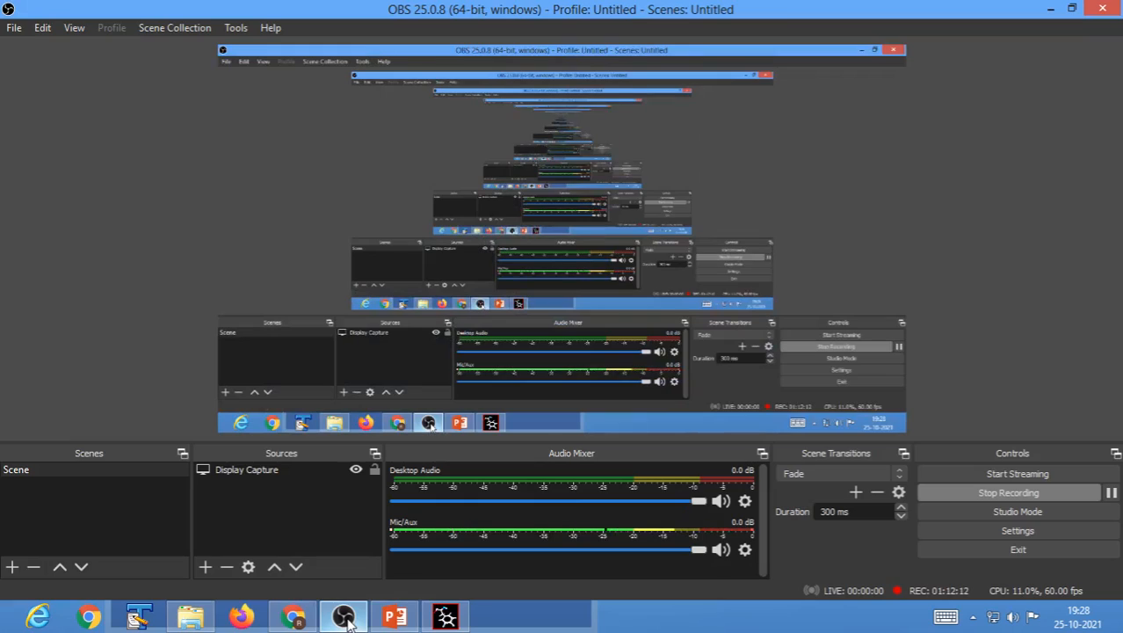